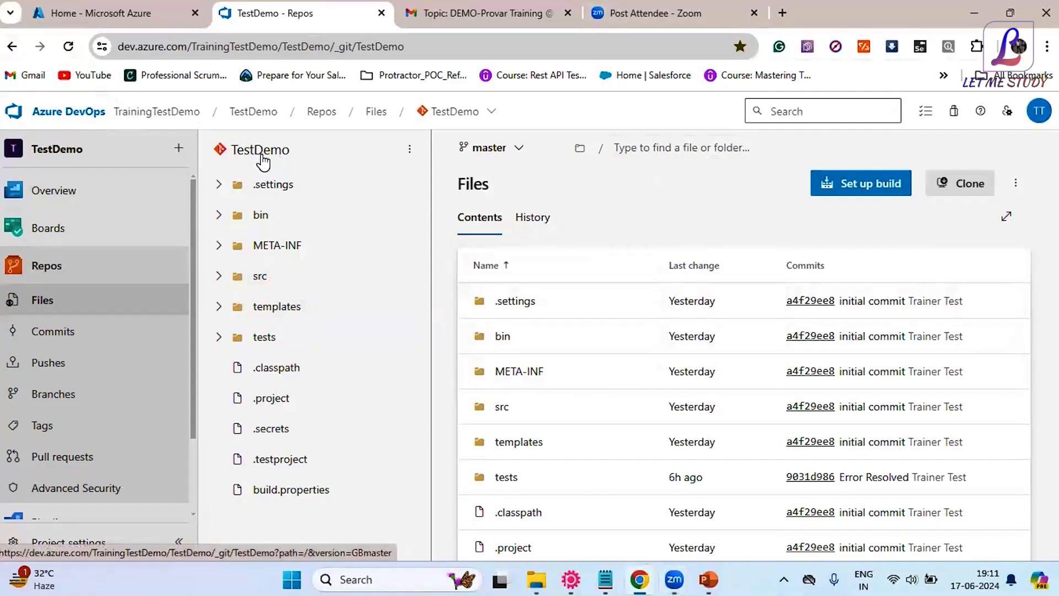
- Inspect the master branch files of the TestDemo repository and the actions available for the repository
left_click(507, 154)
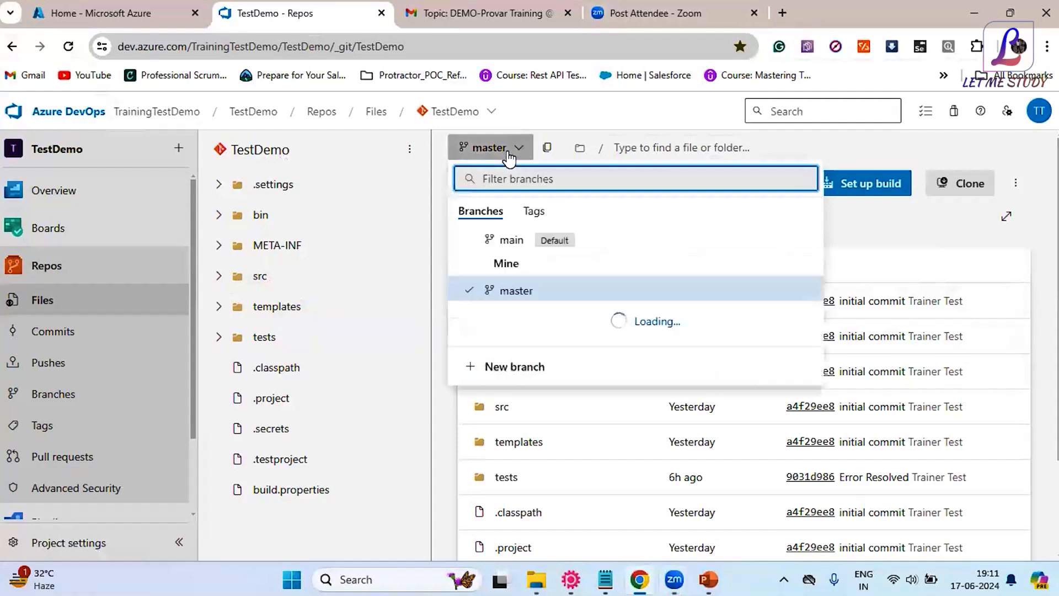
left_click(508, 298)
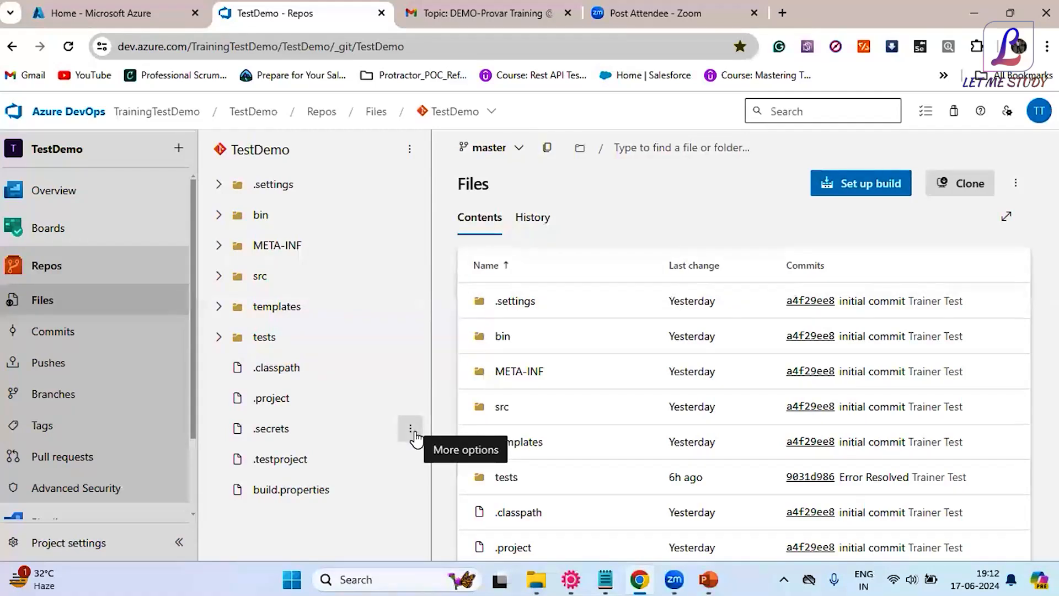
left_click(409, 149)
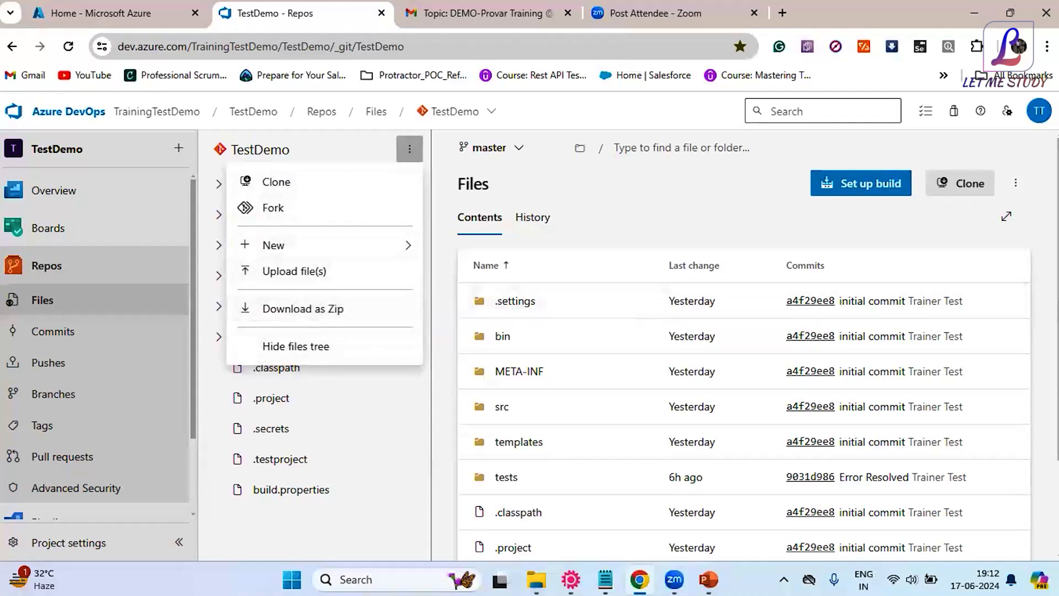
key("Escape")
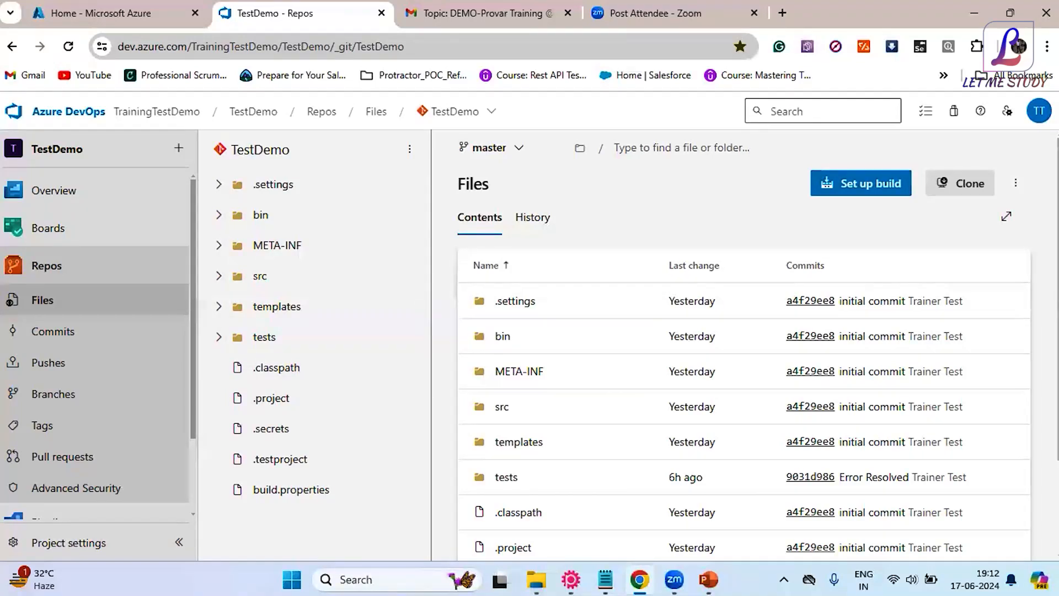
scroll(744, 353, "down", 1)
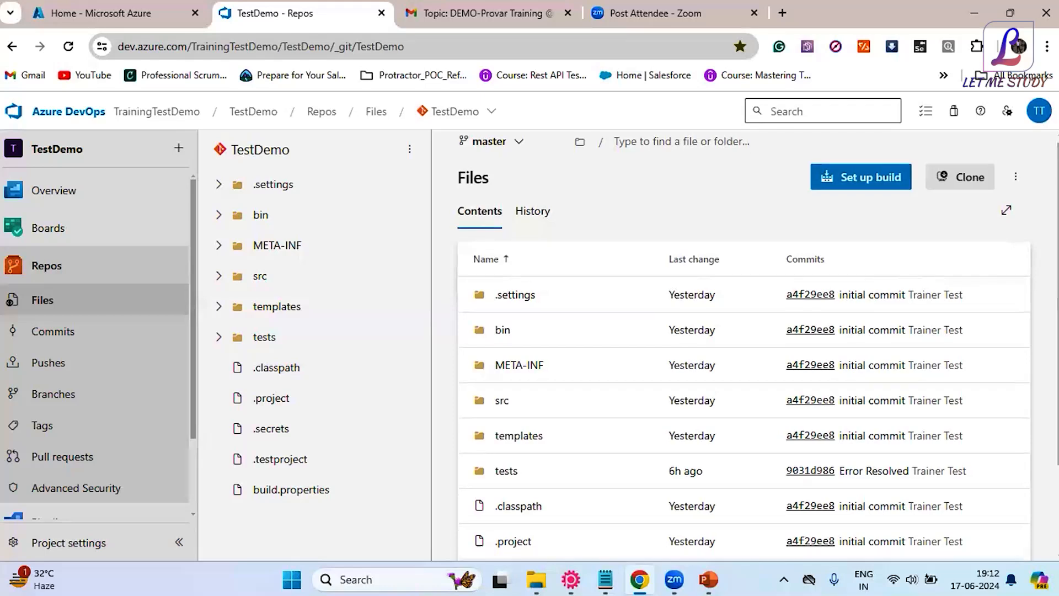
scroll(743, 353, "up", 1)
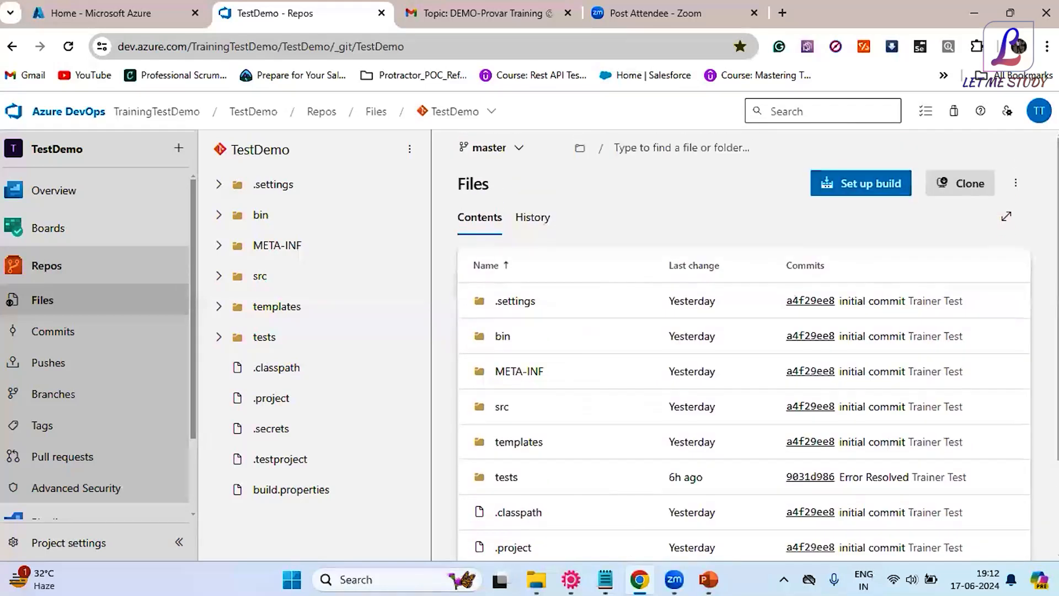
left_click(541, 579)
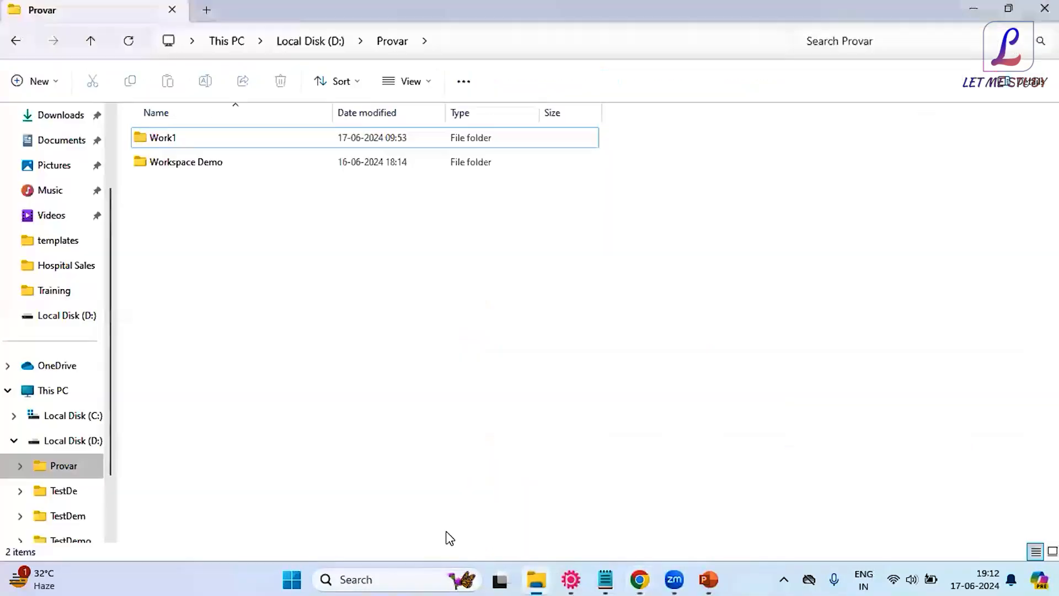
left_click(68, 473)
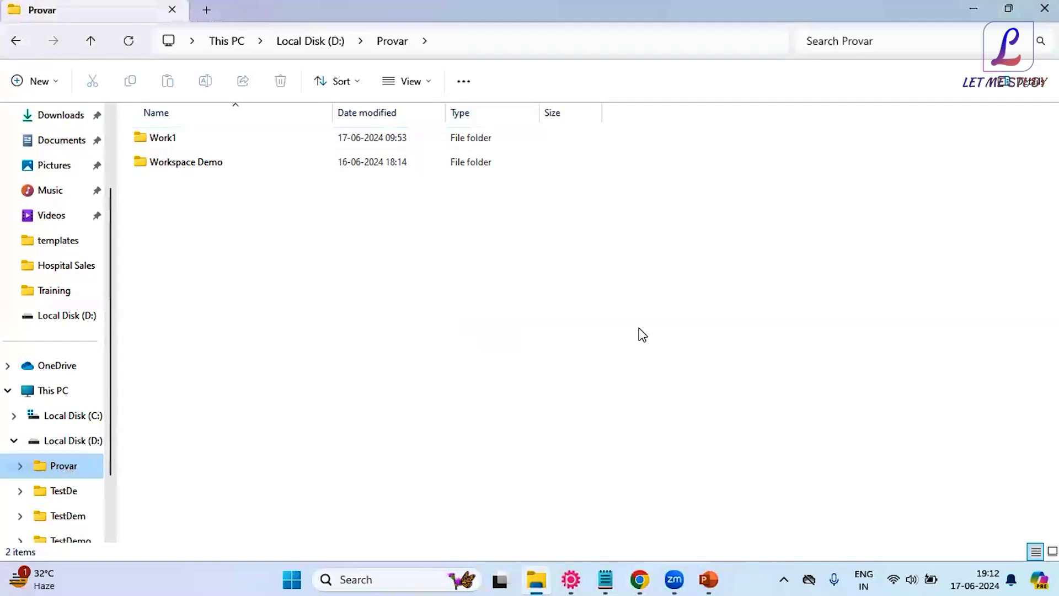
mouse_move(578, 580)
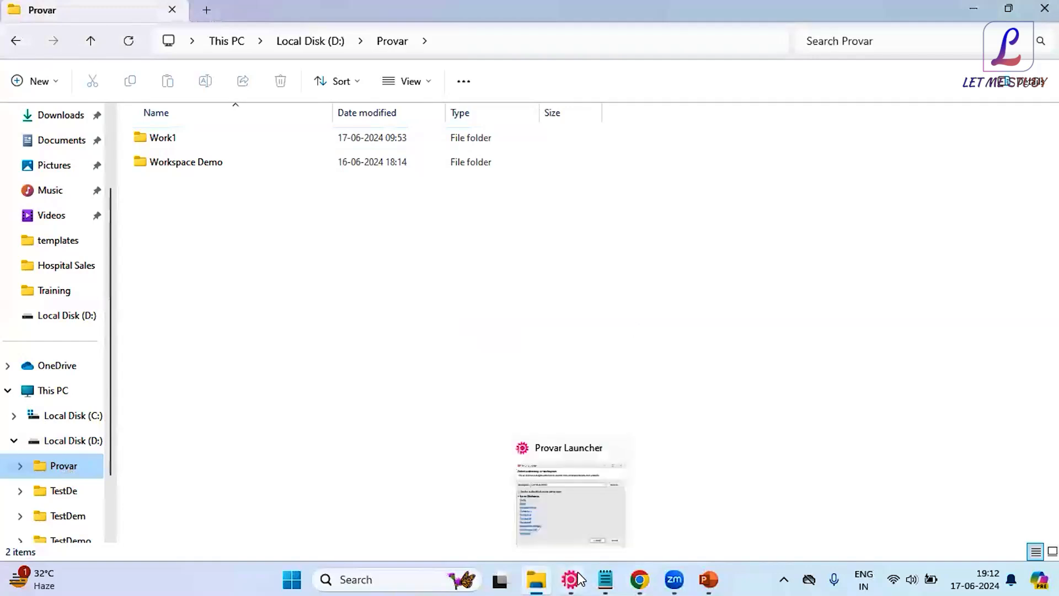
left_click(589, 489)
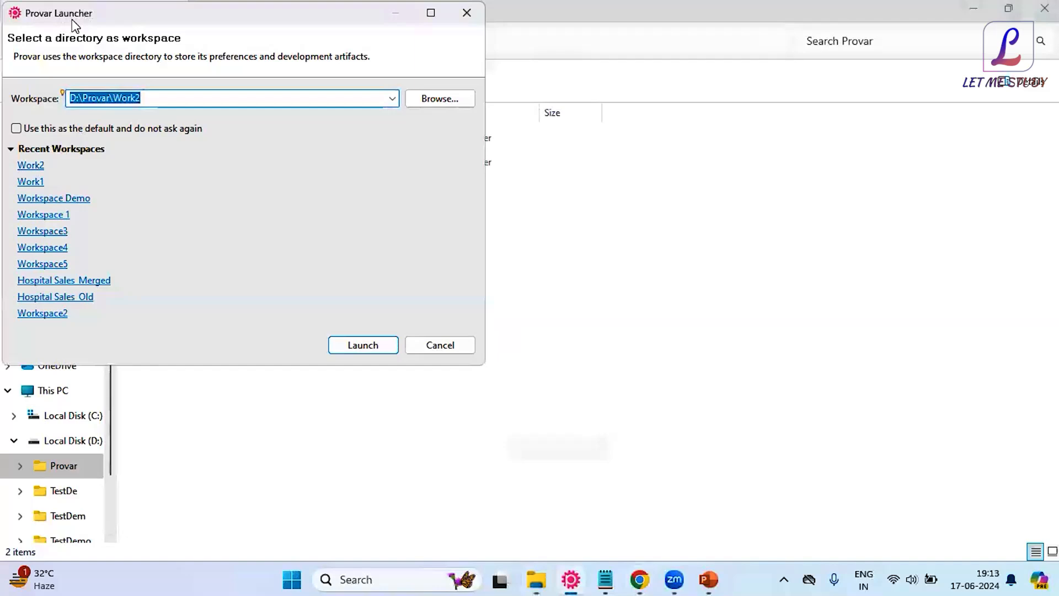
left_click_drag(72, 21, 343, 166)
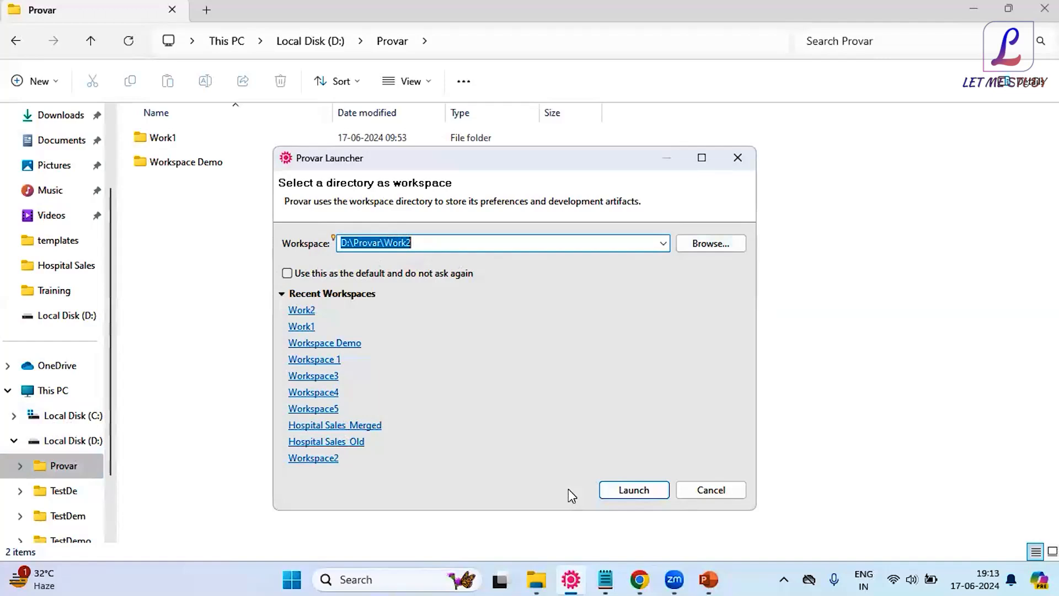
- Switch to File Explorer and create a folder named Work2 in D:\Provar
left_click(538, 579)
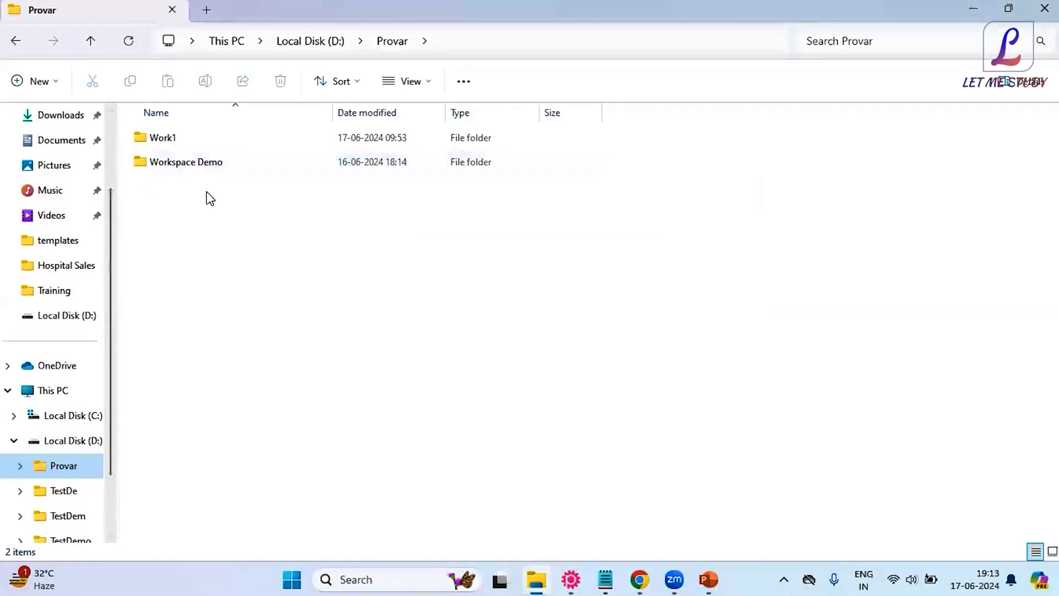
right_click(208, 283)
left_click(236, 230)
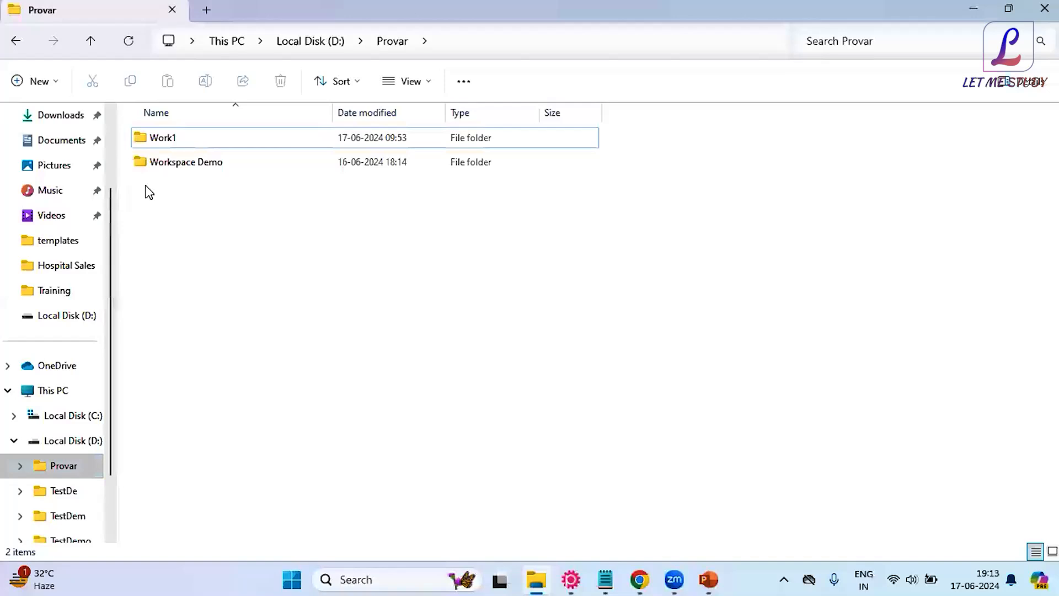
right_click(194, 220)
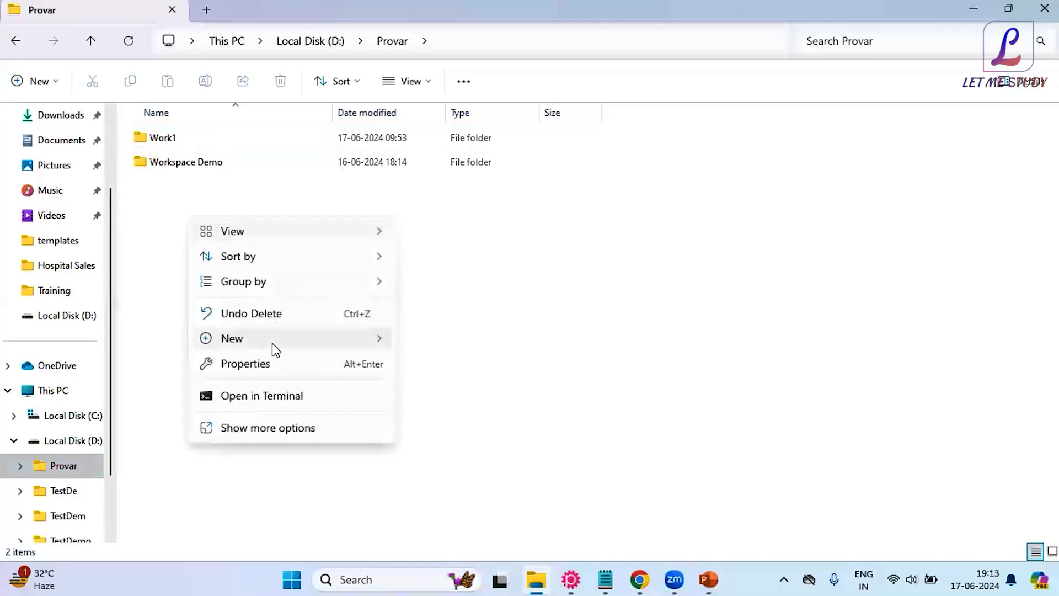
left_click(463, 421)
left_click(25, 81)
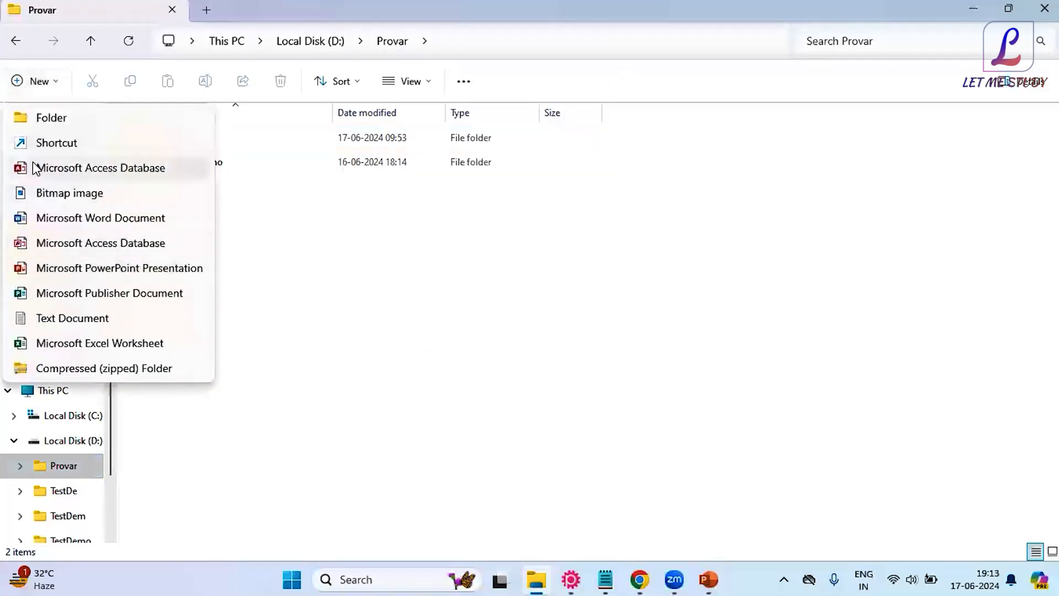
left_click(33, 117)
type("W")
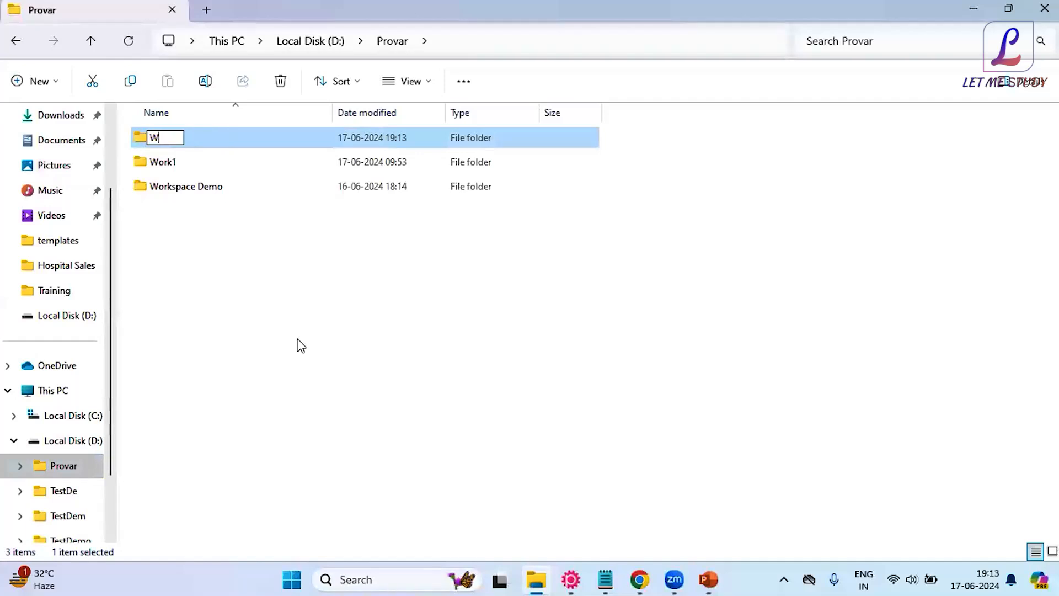
type("ork2")
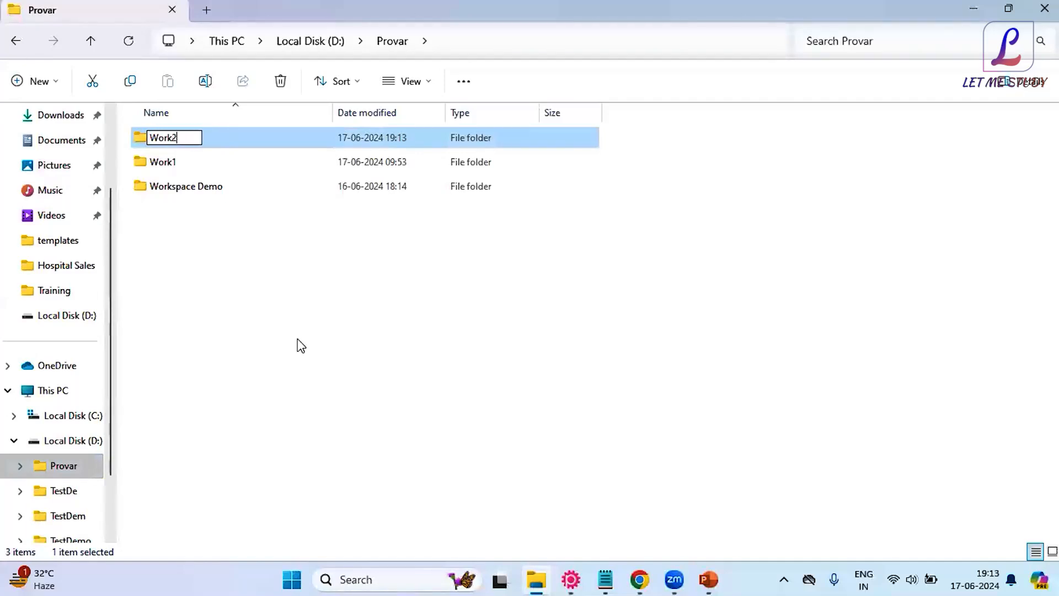
key("Return")
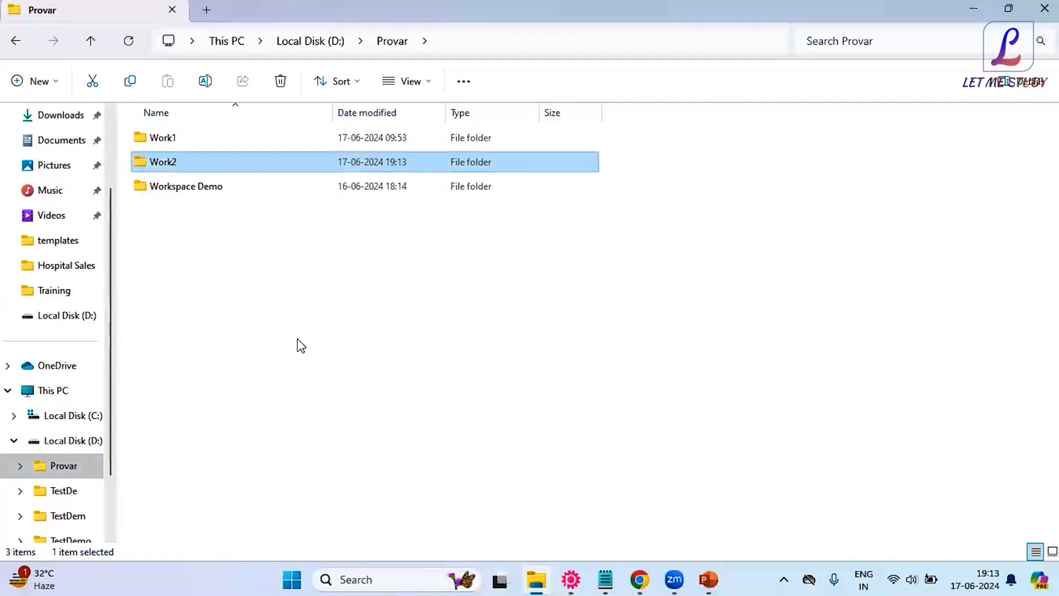
left_click(426, 402)
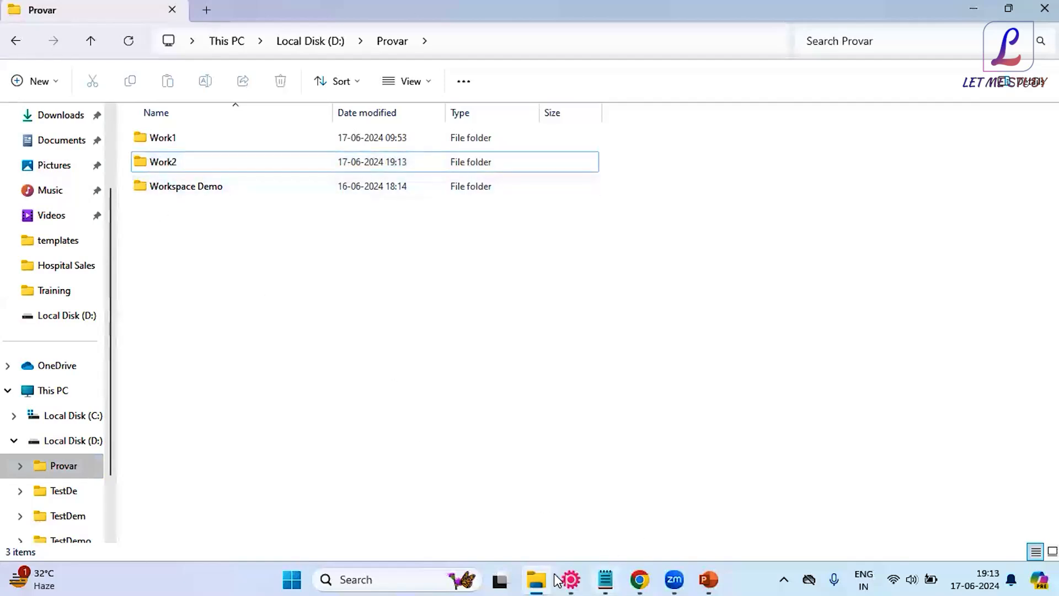
- Switch to Provar Launcher, choose D:\Provar\Work2 as the workspace directory, and launch Provar in a maximized window
left_click(572, 579)
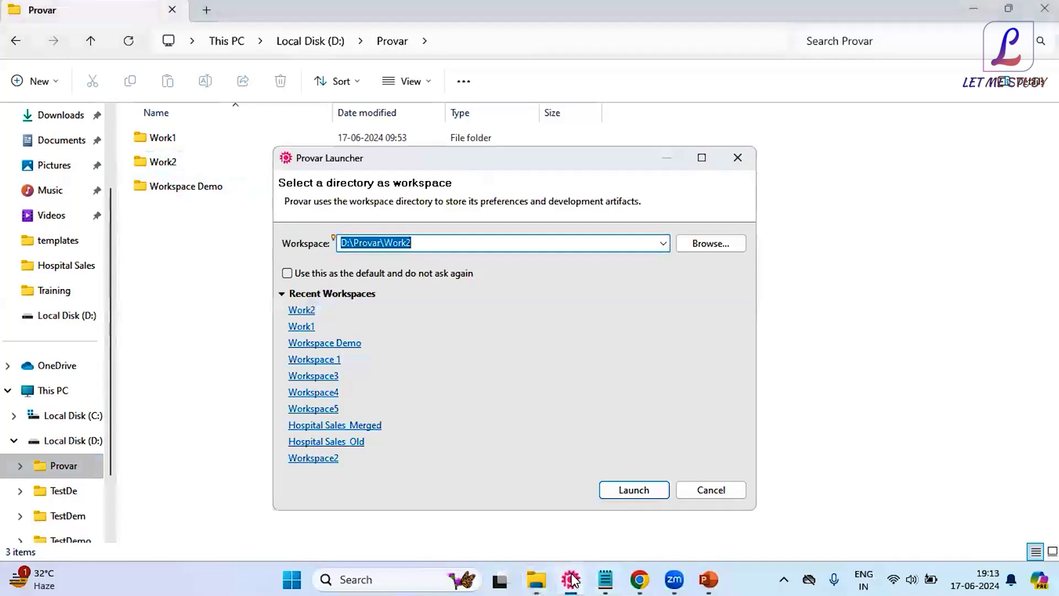
left_click(718, 245)
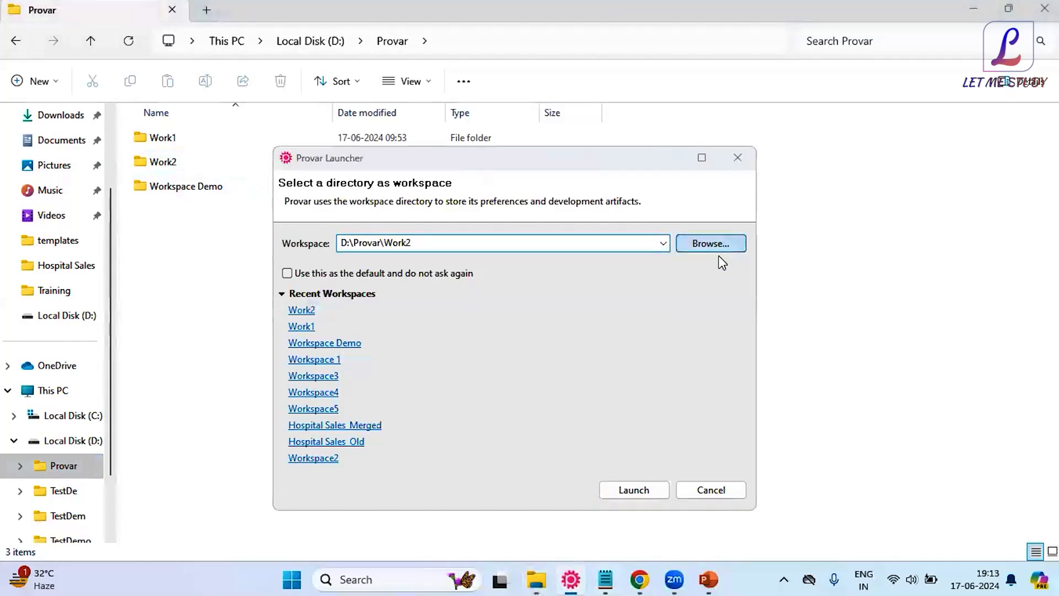
left_click(370, 204)
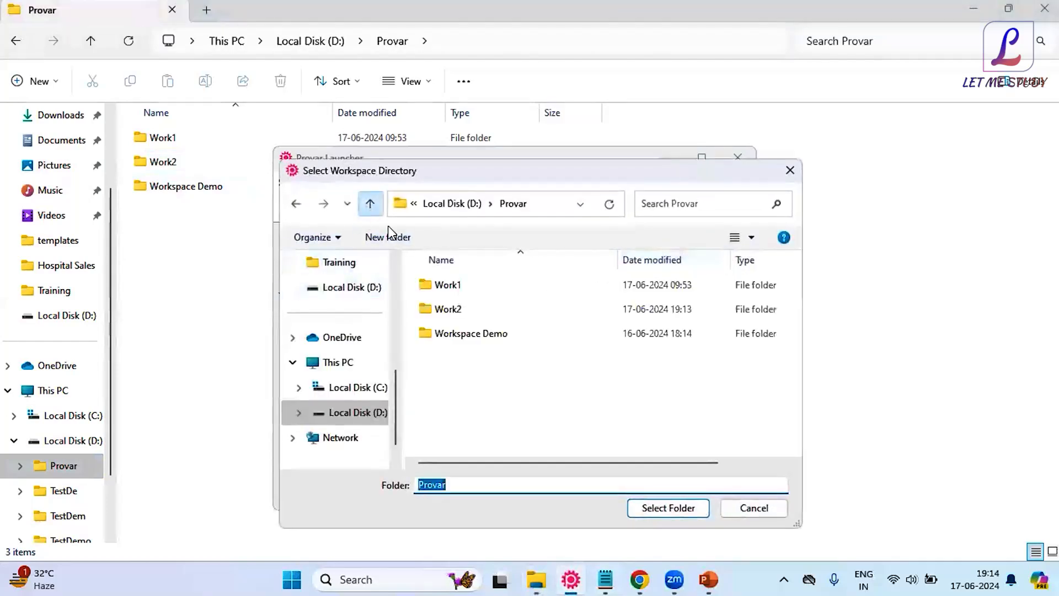
double_click(458, 309)
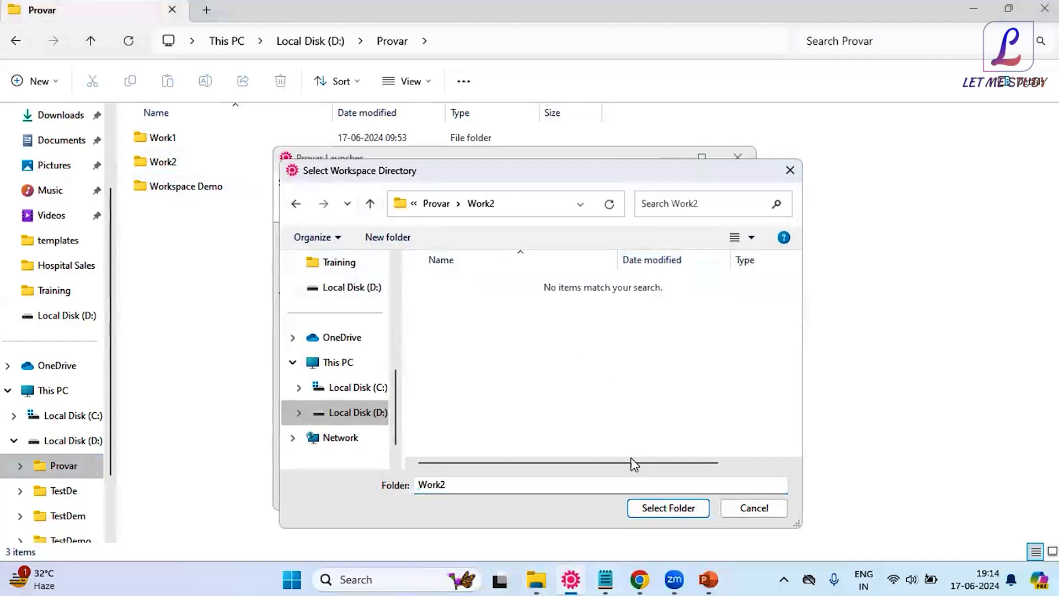
left_click(655, 504)
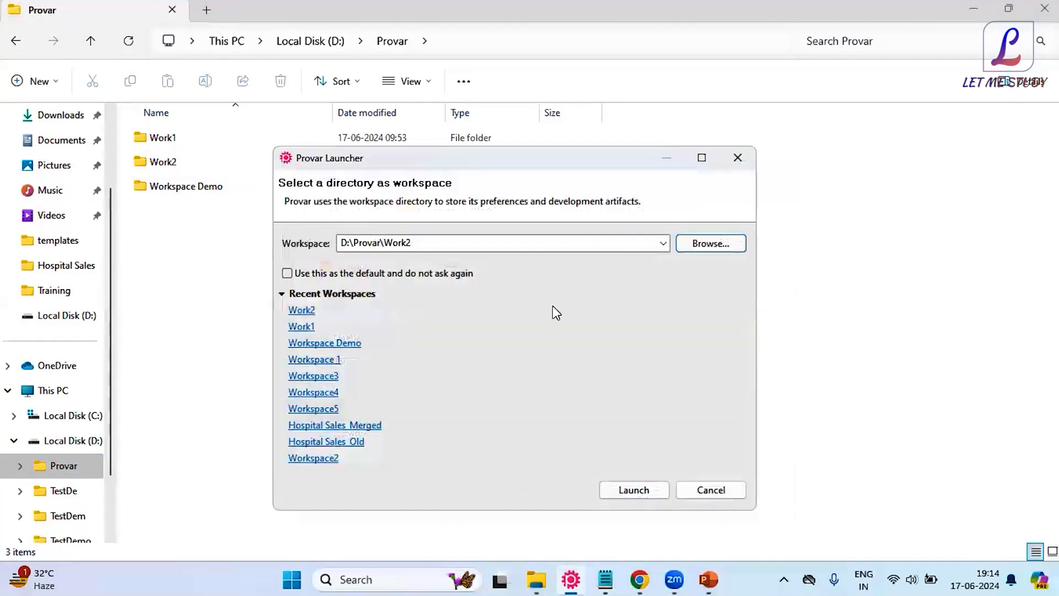
left_click(637, 491)
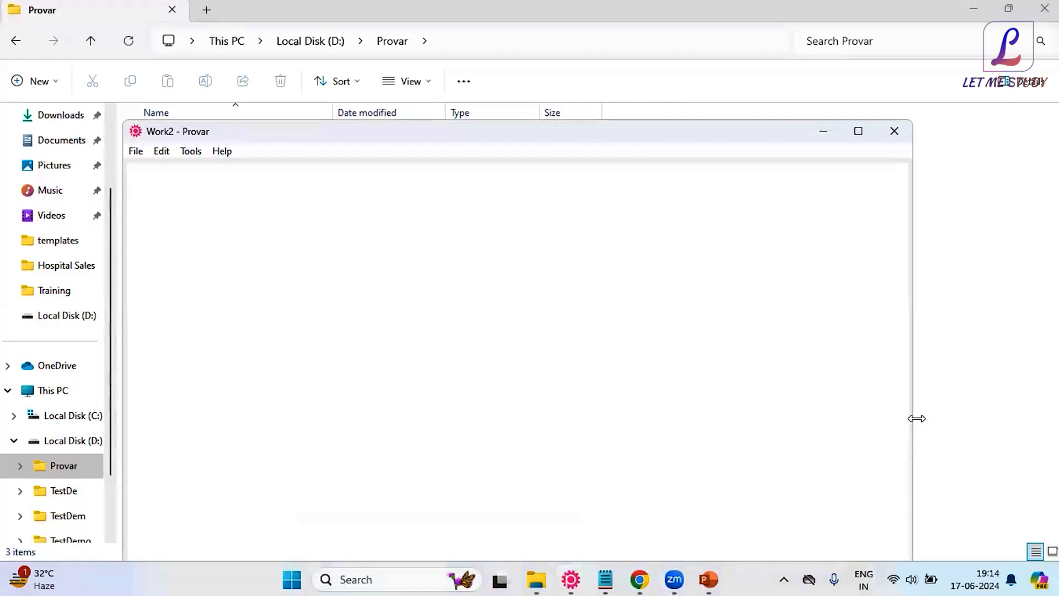
left_click(858, 133)
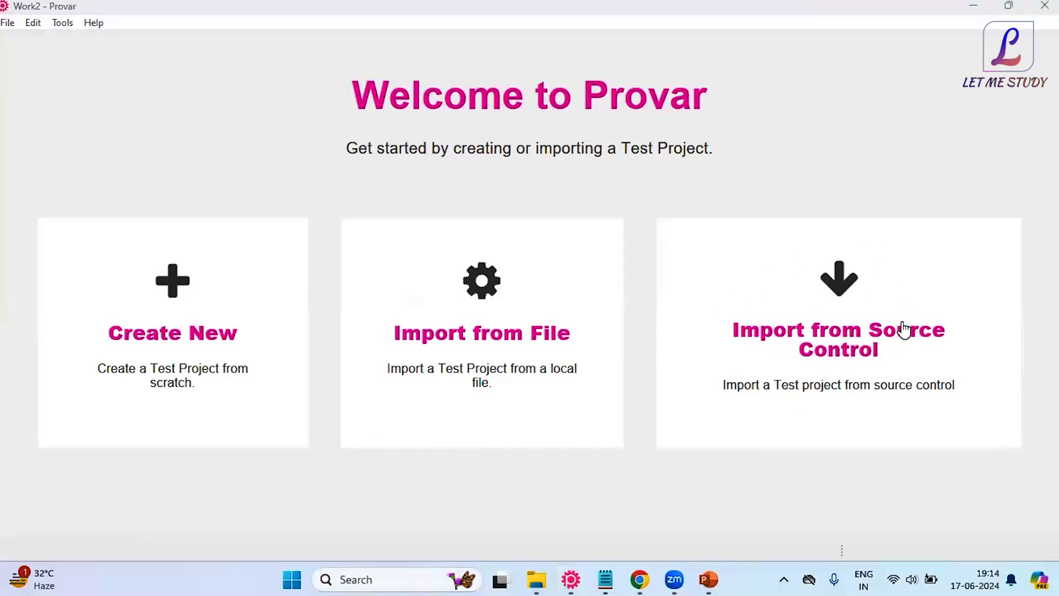
- Start importing a test project from source control through Git, with Clone URI as the repository source
left_click(833, 308)
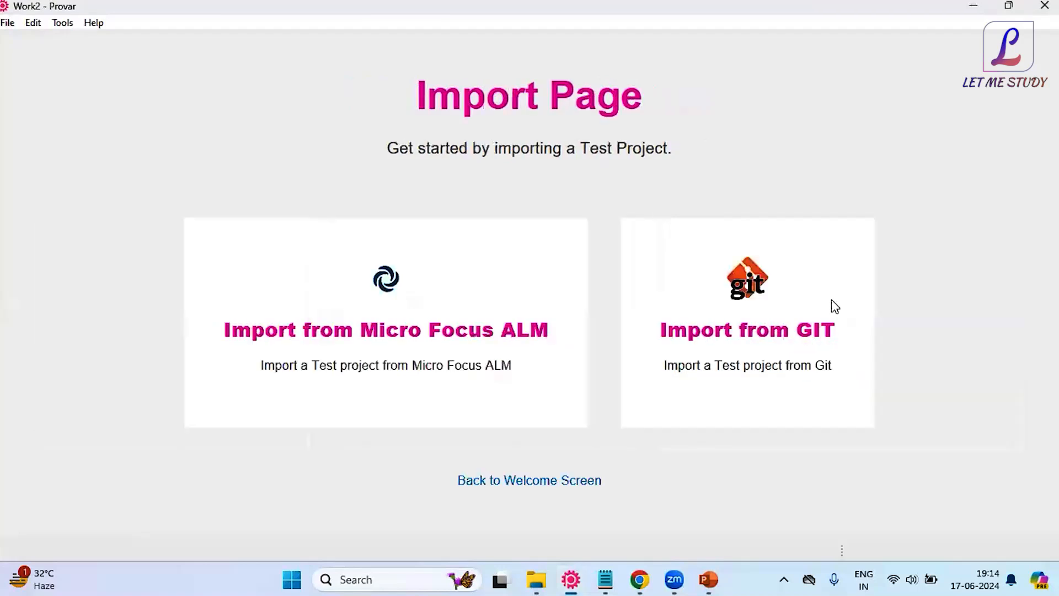
left_click(752, 309)
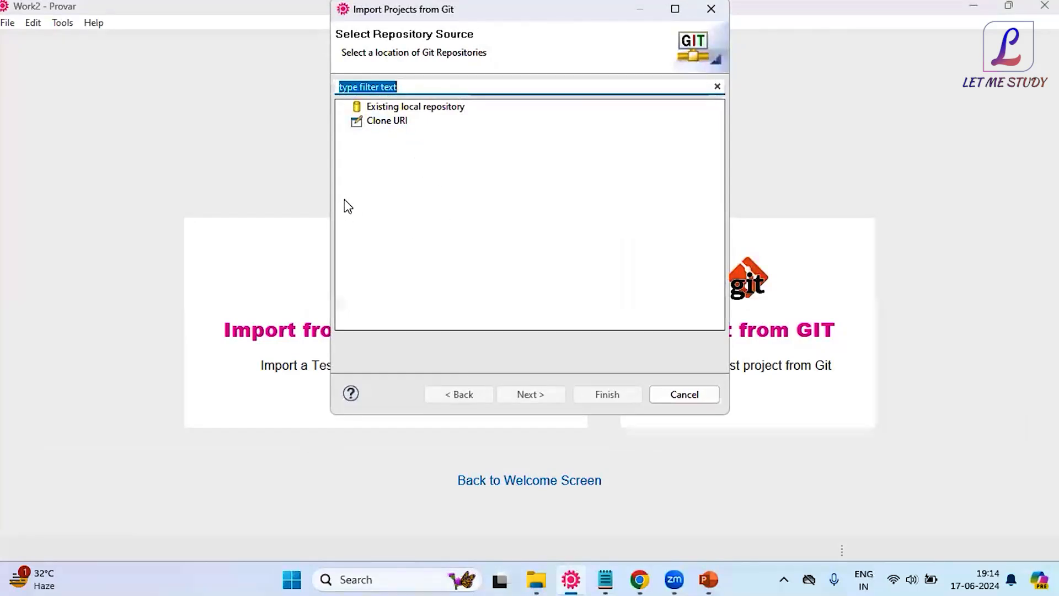
left_click(395, 127)
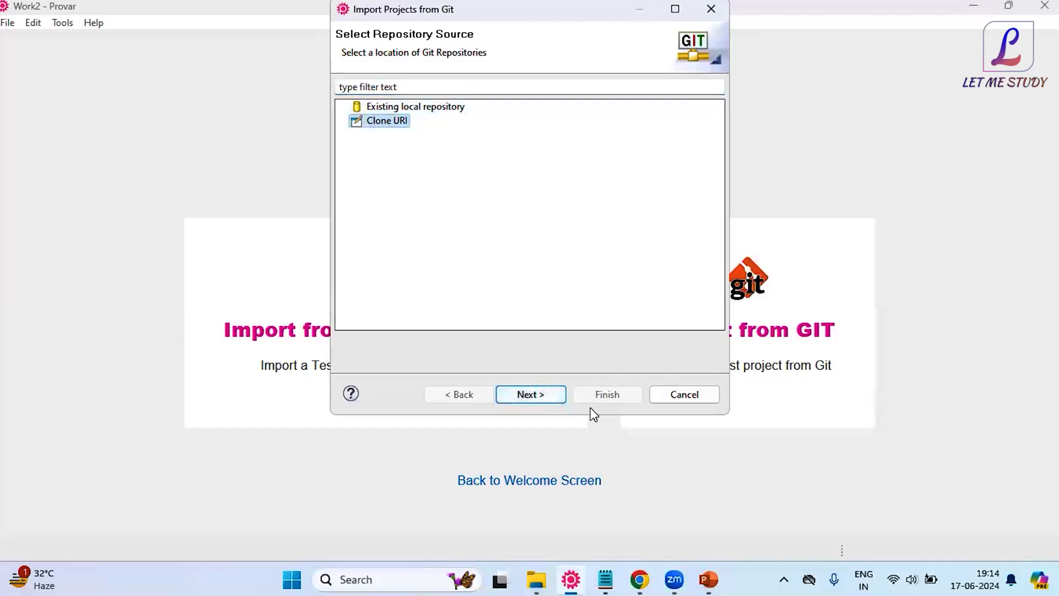
left_click(546, 394)
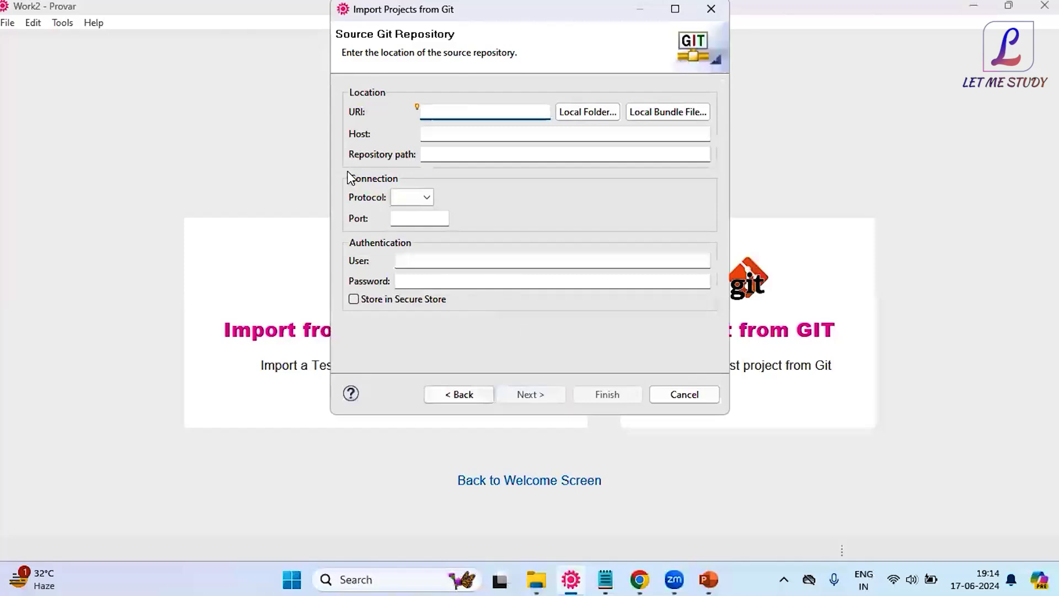
left_click(342, 53)
left_click(382, 64)
left_click(454, 112)
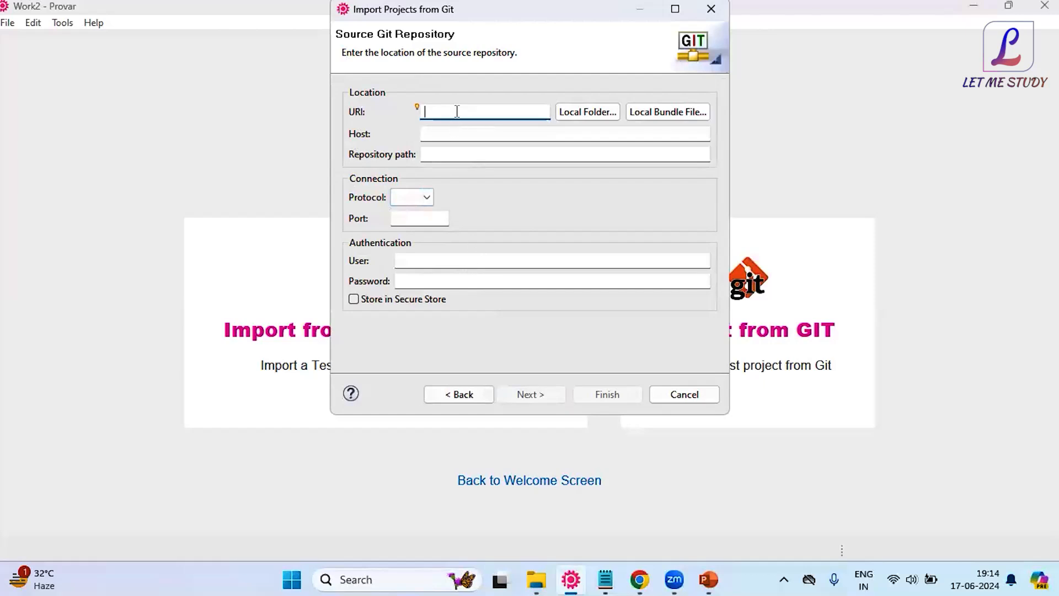
left_click(648, 580)
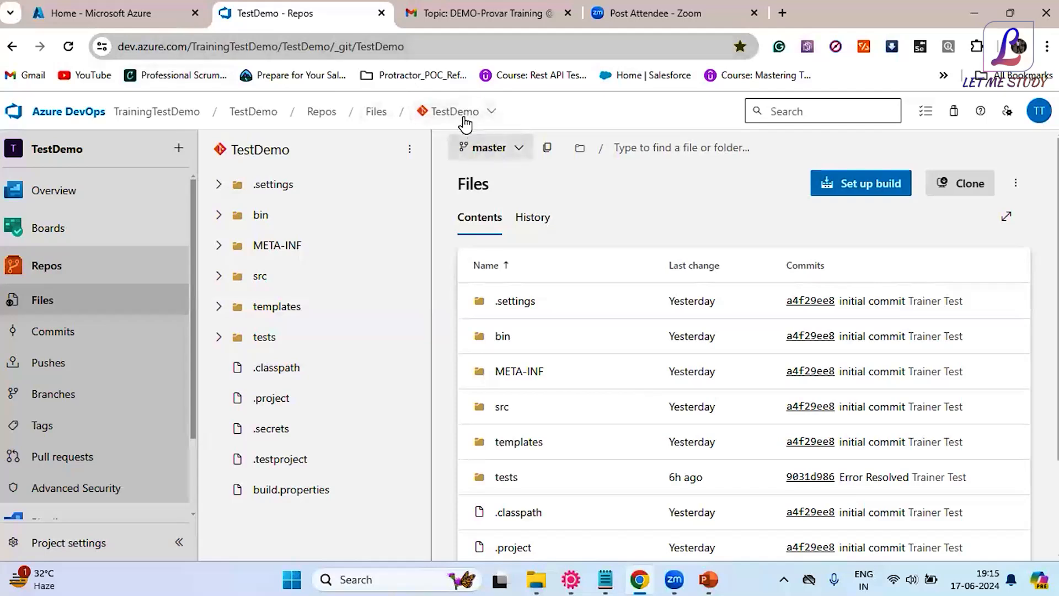
left_click(573, 579)
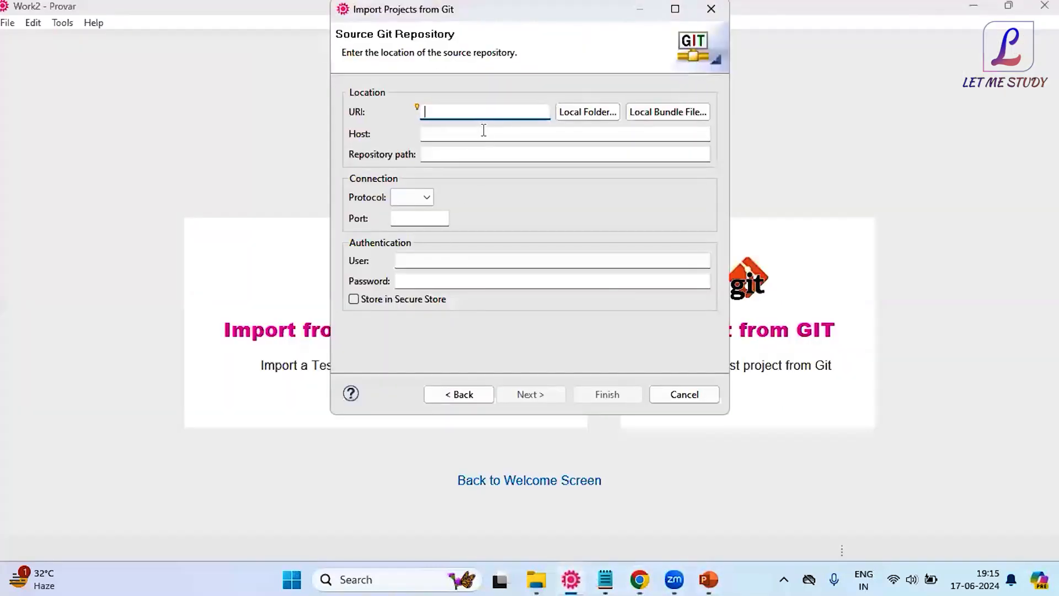
key("super+v")
scroll(570, 298, "down", 3)
scroll(570, 298, "down", 4)
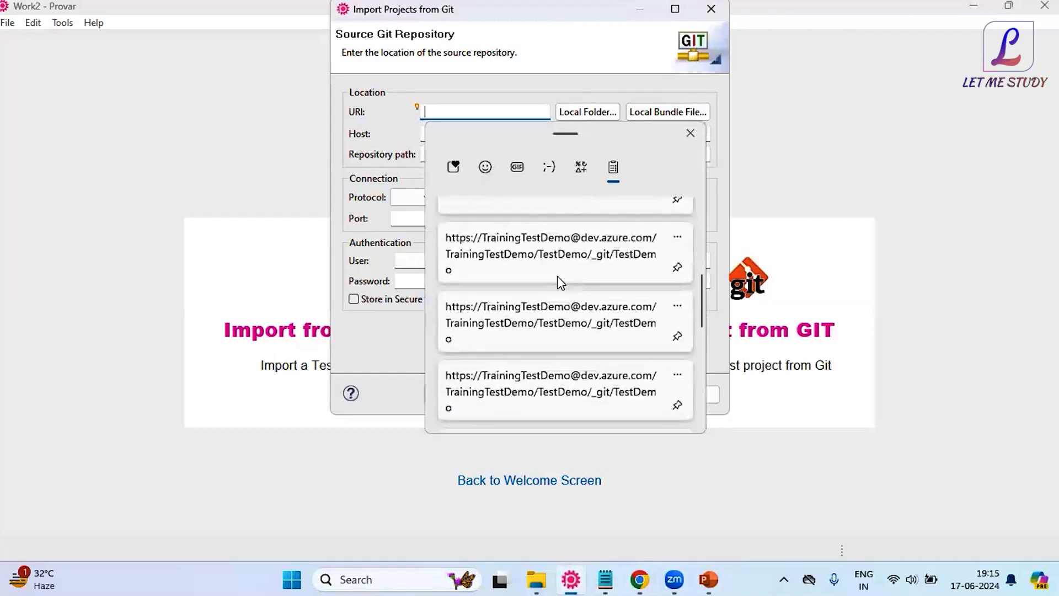
left_click(551, 260)
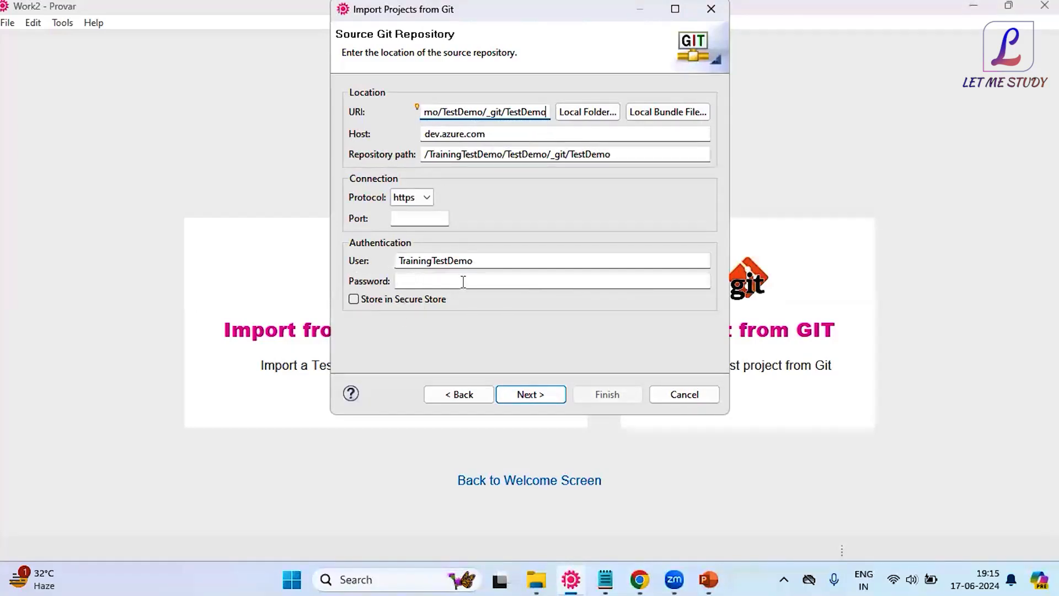
- Keep https as the connection protocol, paste the access token as the password, and continue to branch selection
left_click(643, 158)
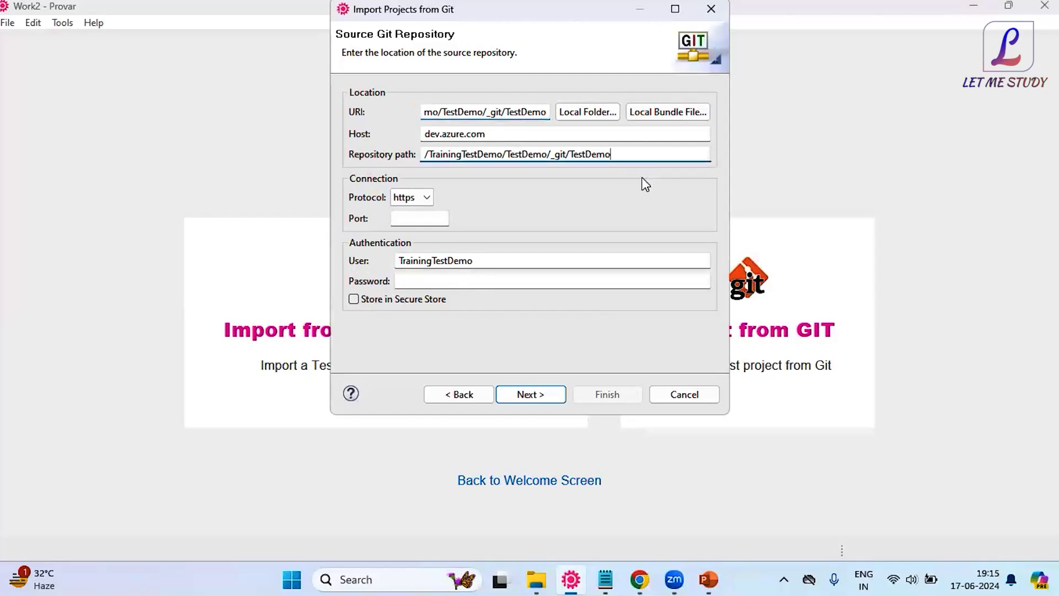
left_click(423, 201)
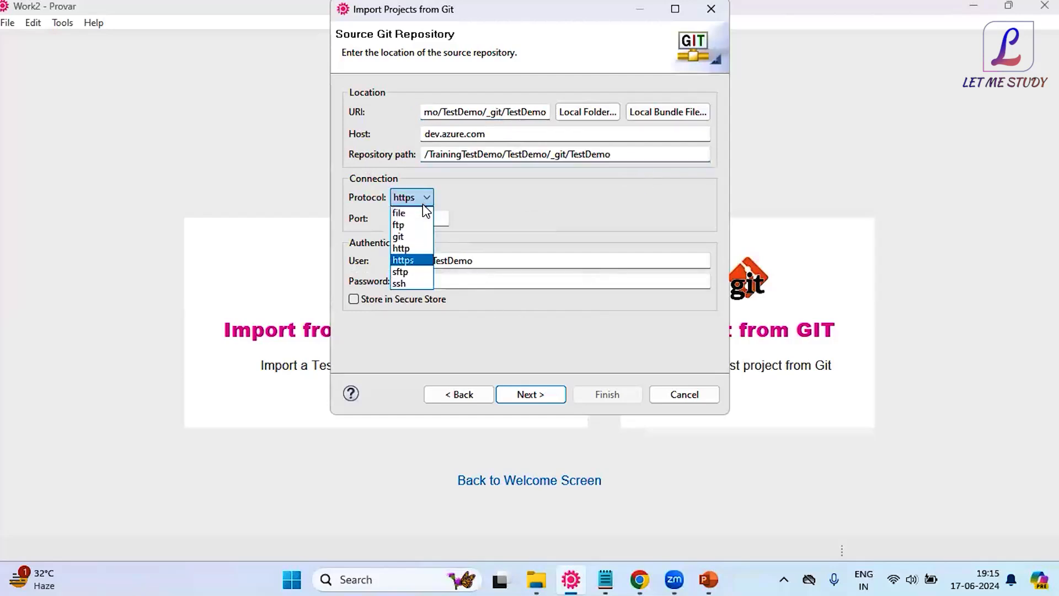
left_click(417, 258)
left_click(468, 280)
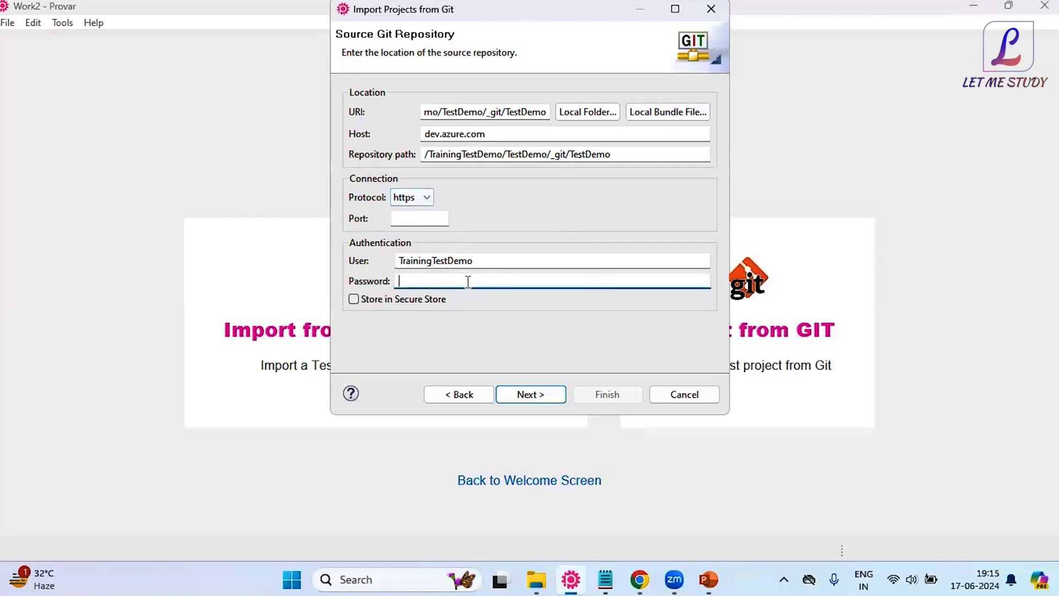
key("super+v")
scroll(875, 455, "down", 5)
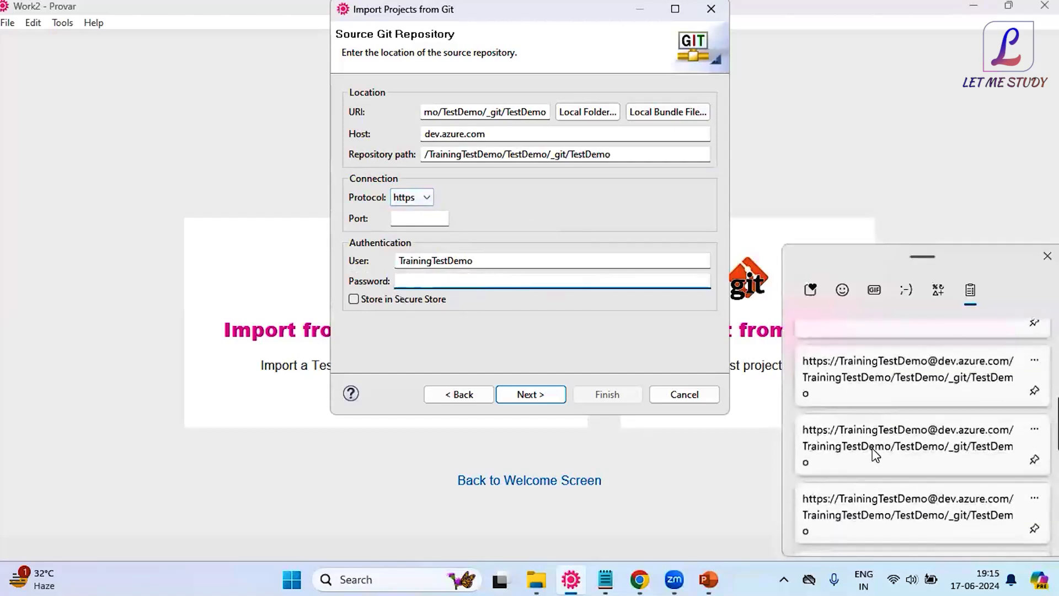
left_click(872, 437)
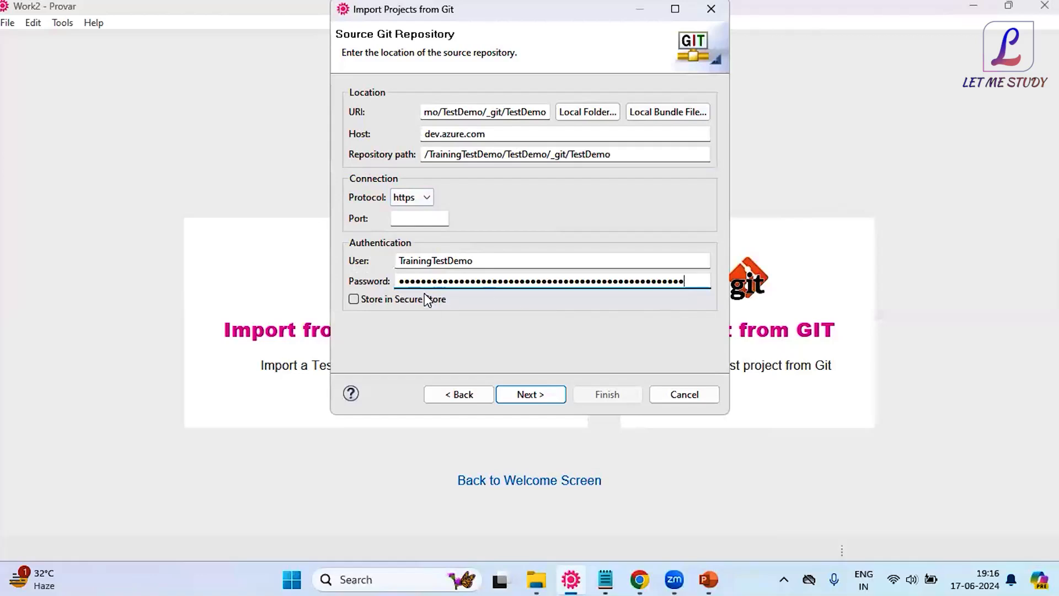
left_click(546, 393)
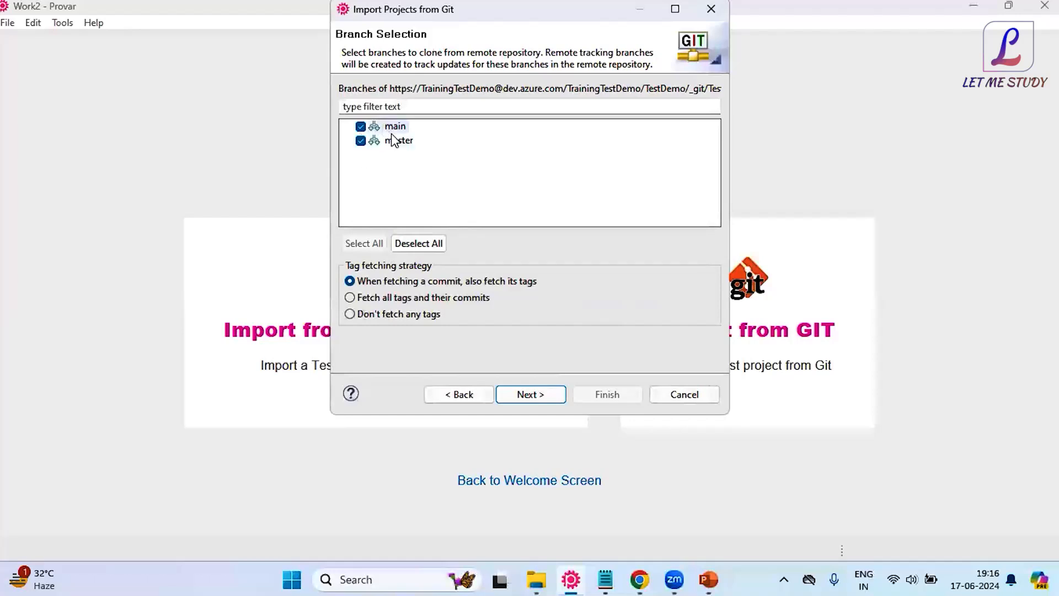
- Switch to Chrome and check which branches the TestDemo repository has in Azure DevOps
left_click(645, 579)
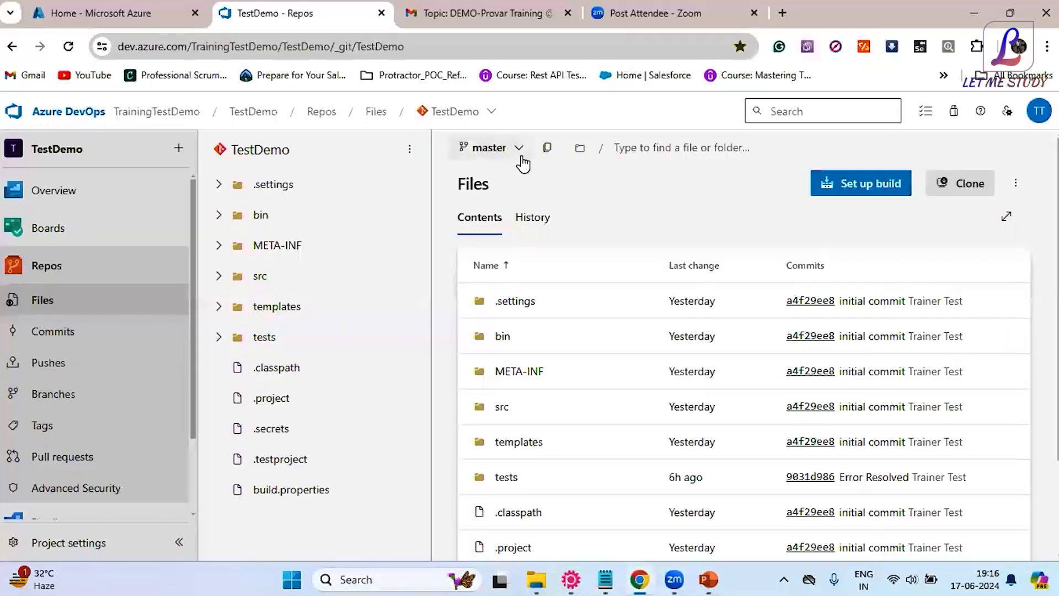
left_click(518, 147)
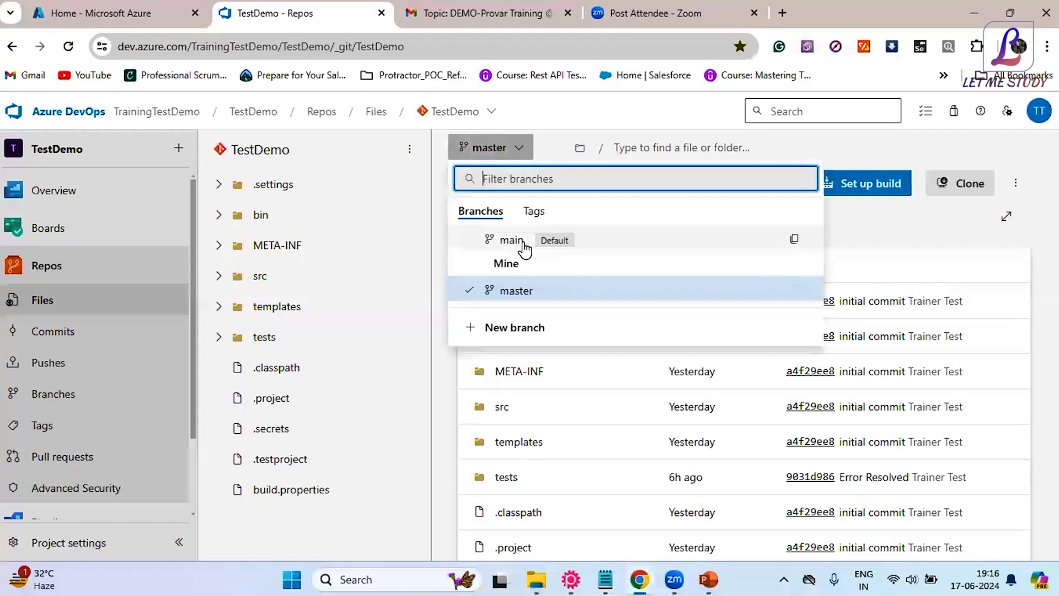
left_click(326, 541)
left_click(513, 147)
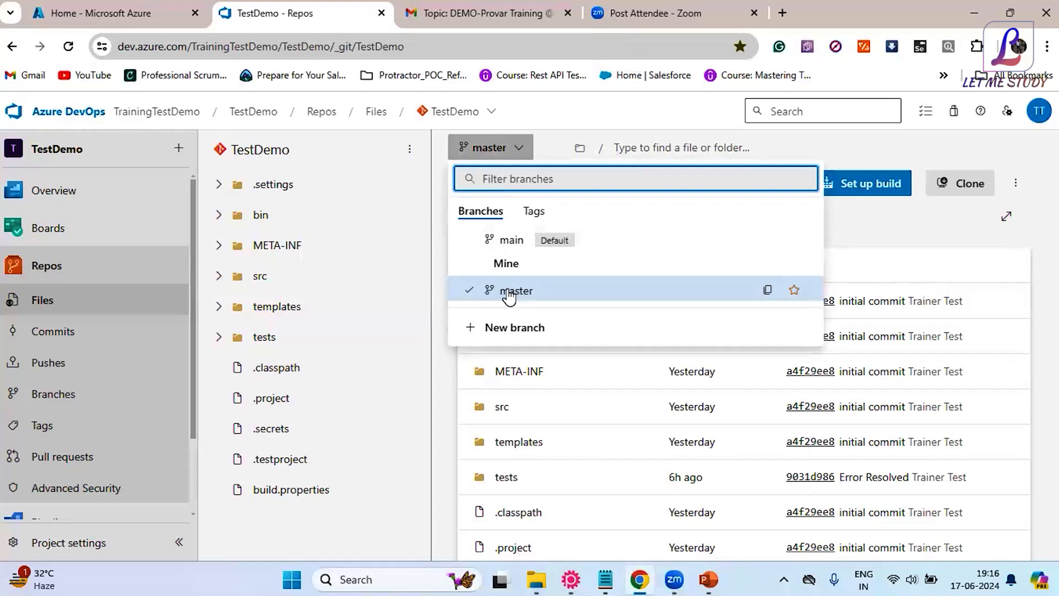
left_click(363, 538)
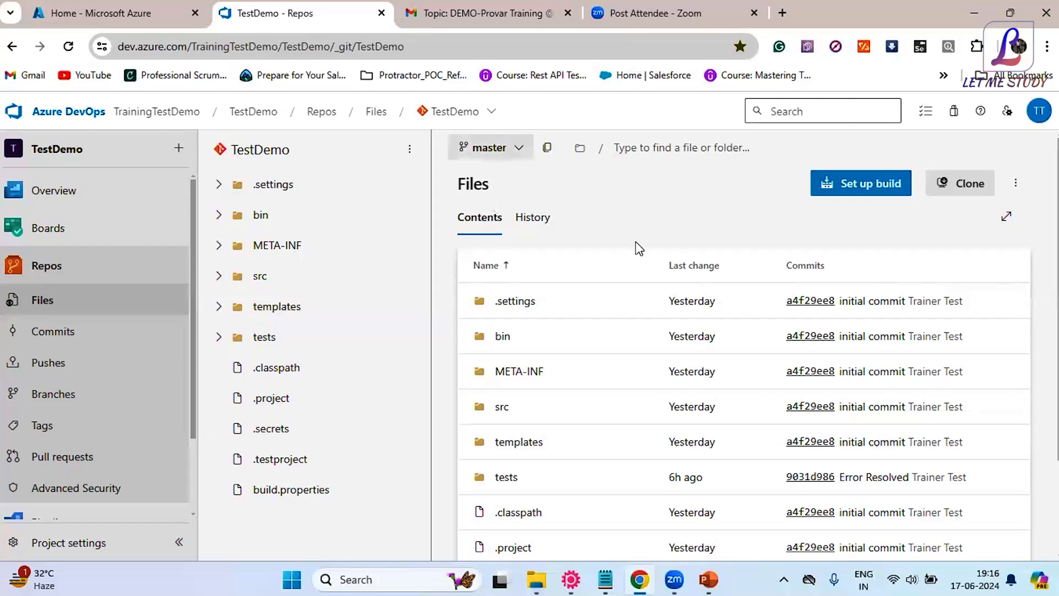
- Switch back to Provar, exclude the main branch so only master is cloned, and continue to the local destination
left_click(571, 579)
left_click(360, 126)
left_click(360, 140)
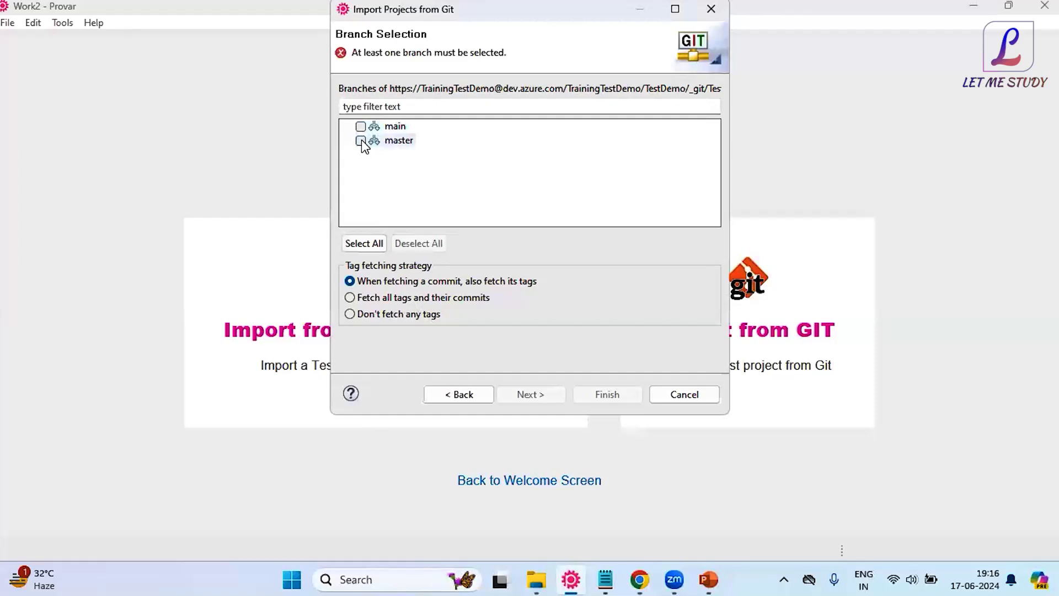
left_click(361, 141)
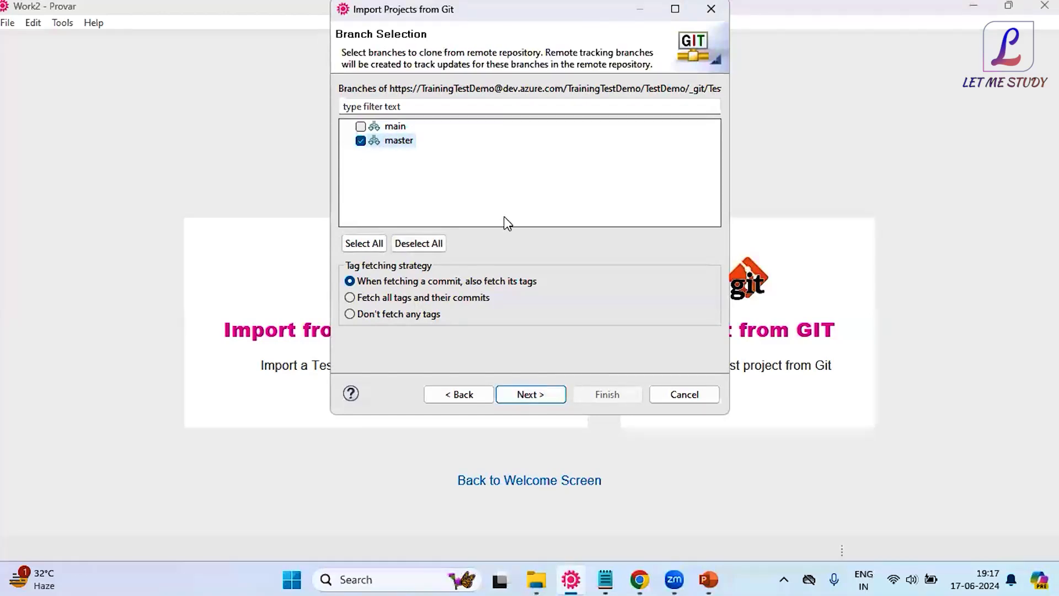
left_click(542, 394)
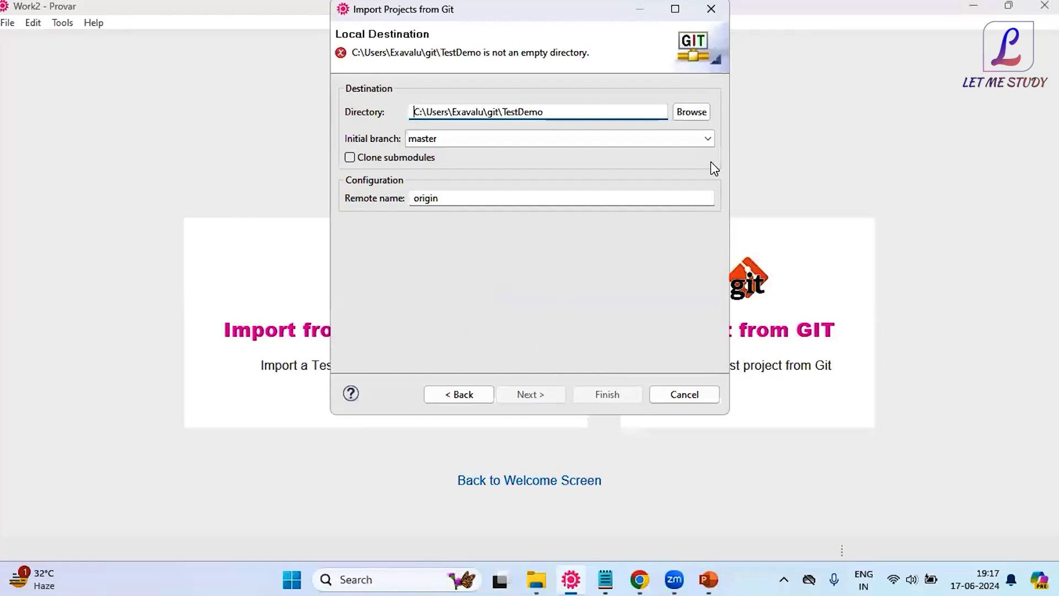
- Set the local destination directory for the clone to D:\Provar\Work2\Test
left_click(703, 112)
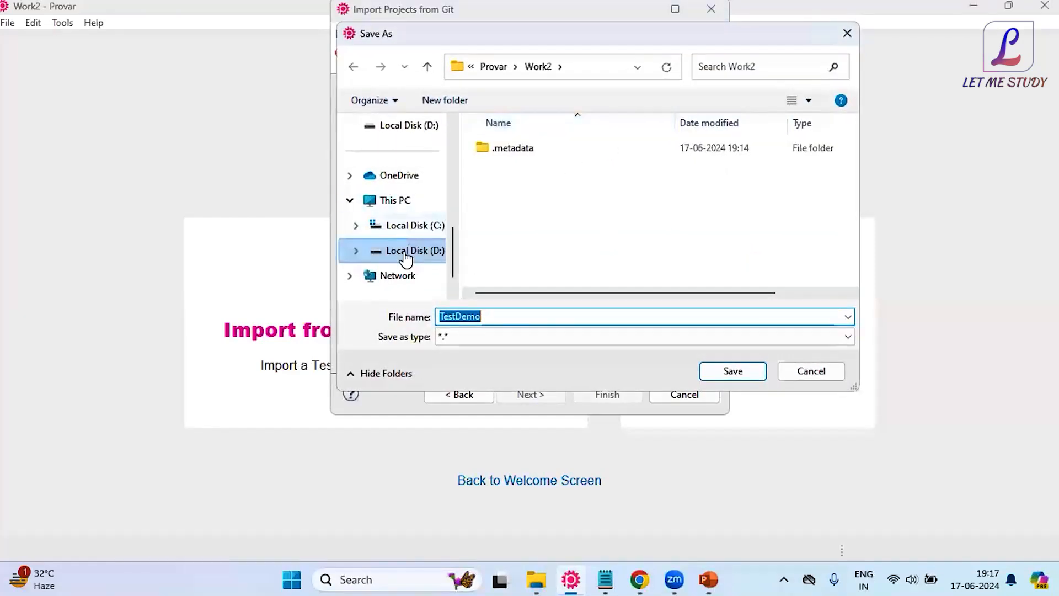
left_click(406, 250)
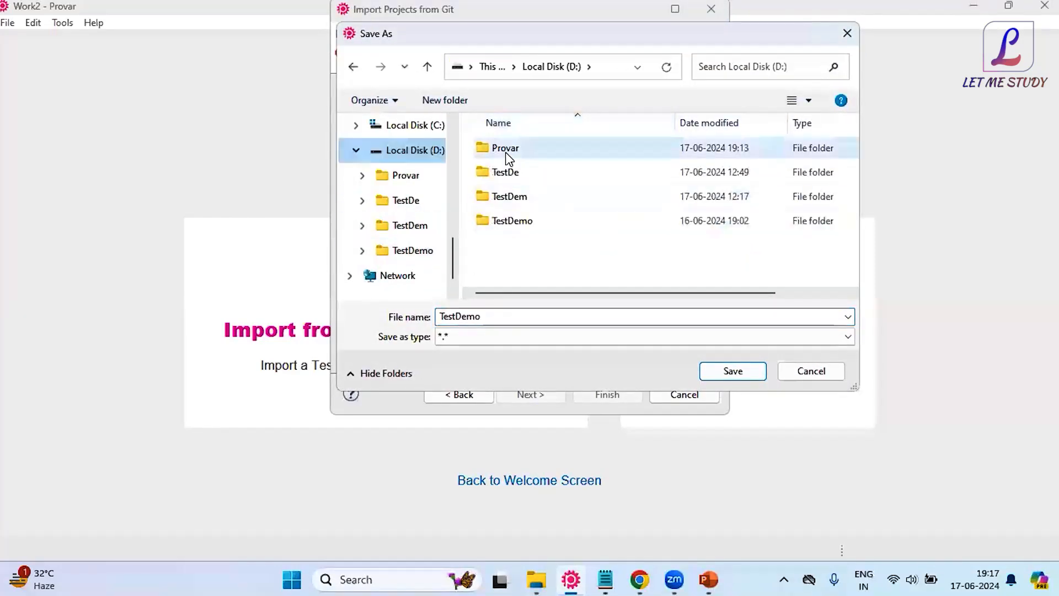
left_click(513, 222)
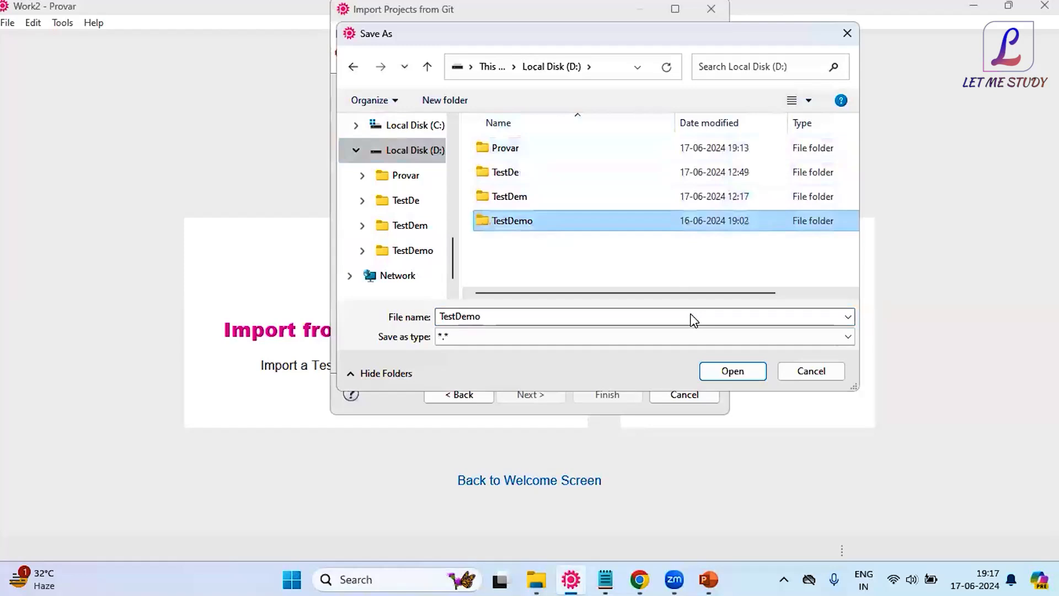
left_click(732, 372)
key("Escape")
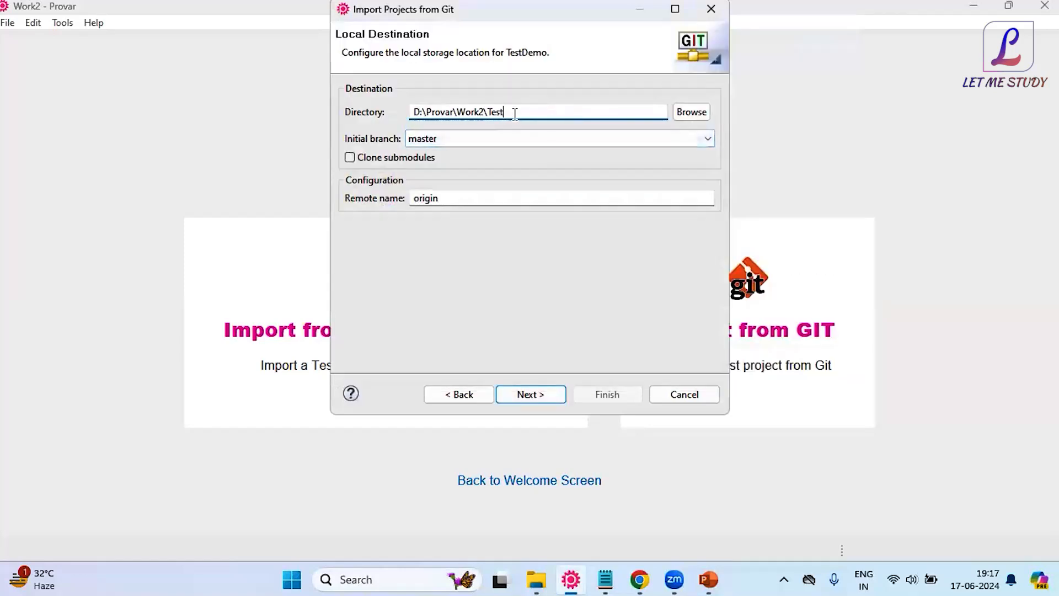
- Choose master as the initial branch of the clone
left_click(490, 138)
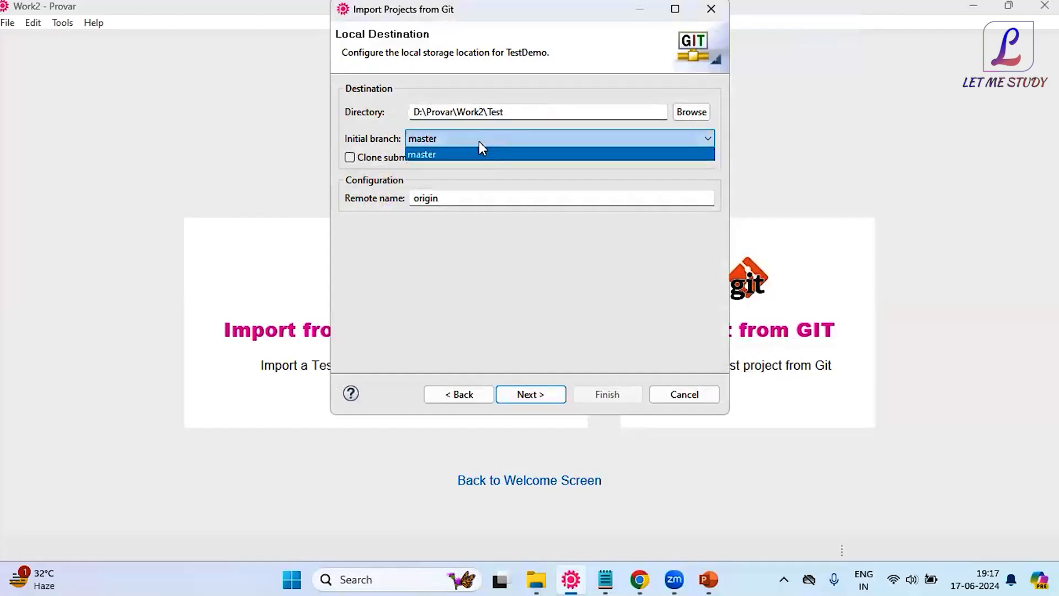
left_click(468, 143)
left_click(468, 141)
left_click(464, 138)
left_click(468, 144)
left_click(489, 153)
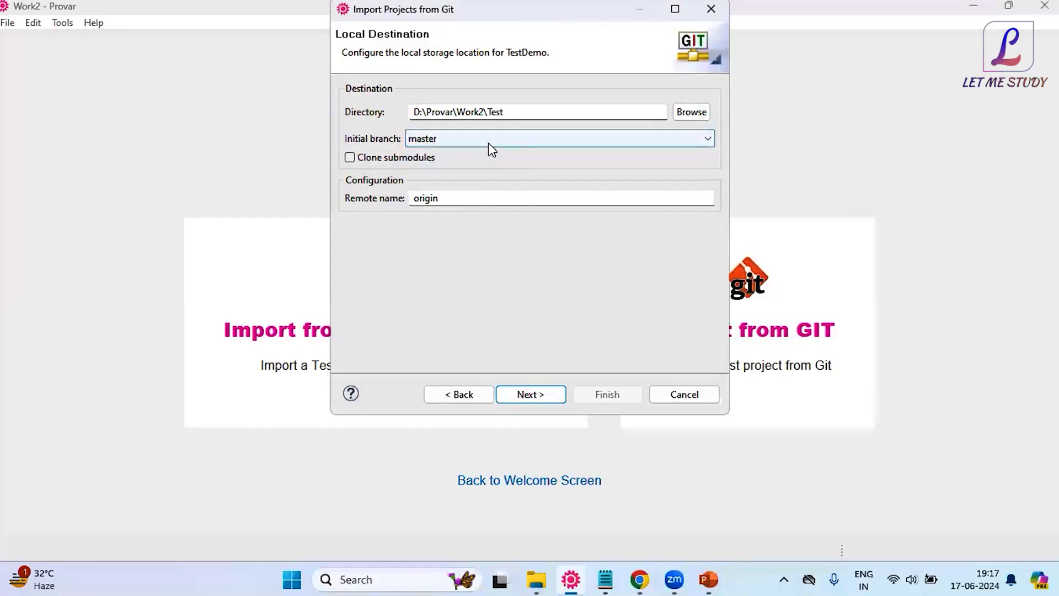
- Clone the repository and import the Test project from it, using the option to import existing Eclipse projects
left_click(527, 393)
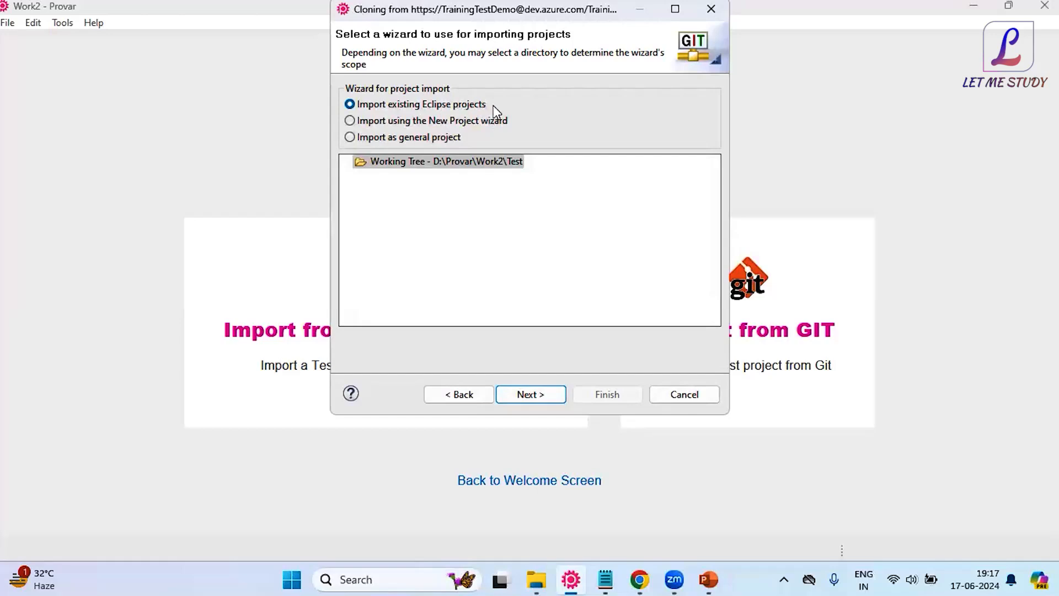
left_click(525, 397)
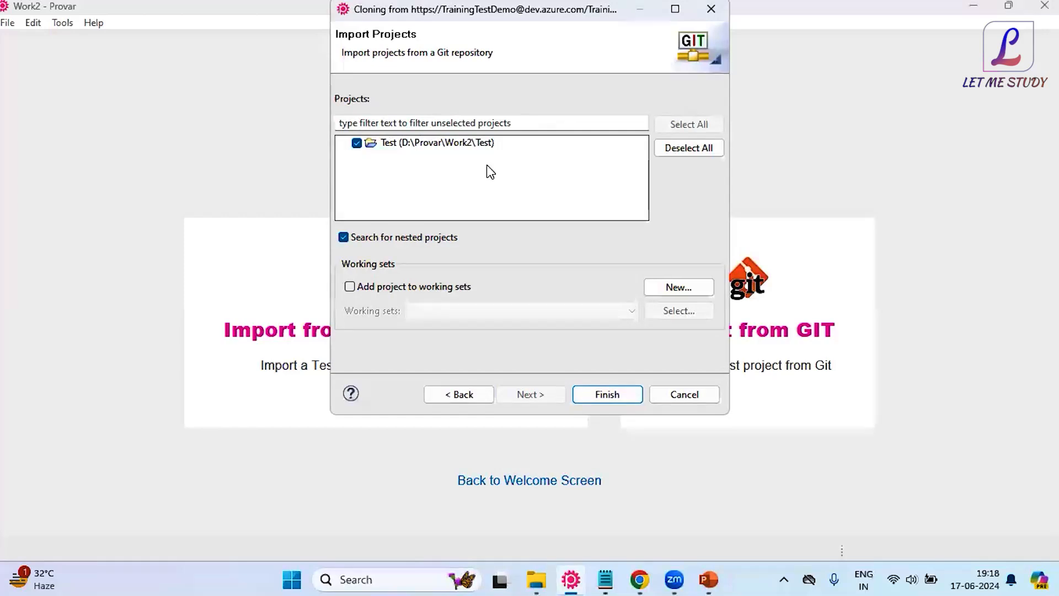
left_click(614, 393)
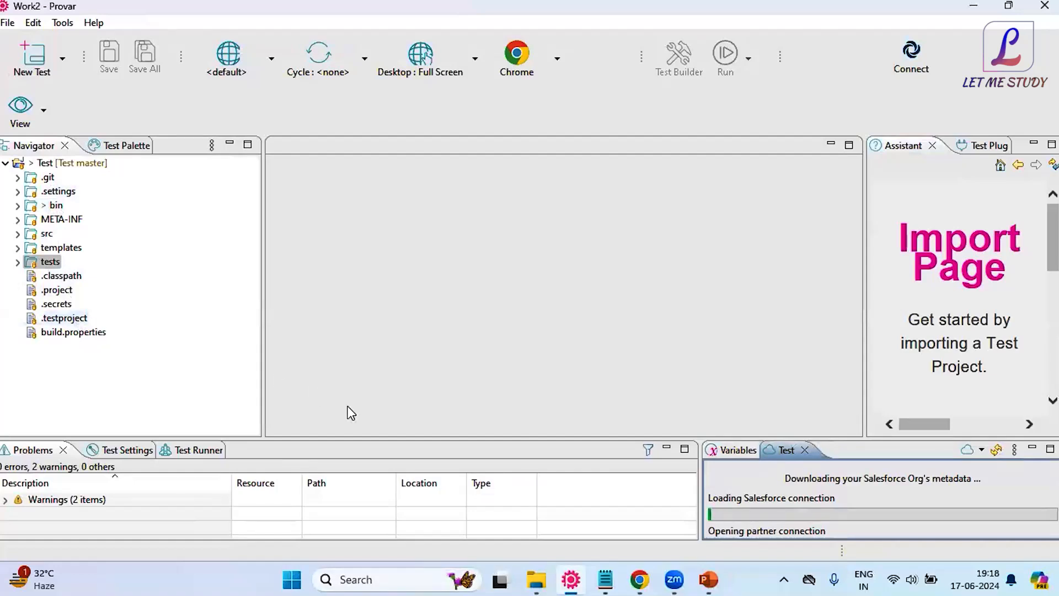
- Enlarge the lower panes, expand the project's tests folder, and open Test Case 2.testcase
left_click_drag(346, 437, 349, 351)
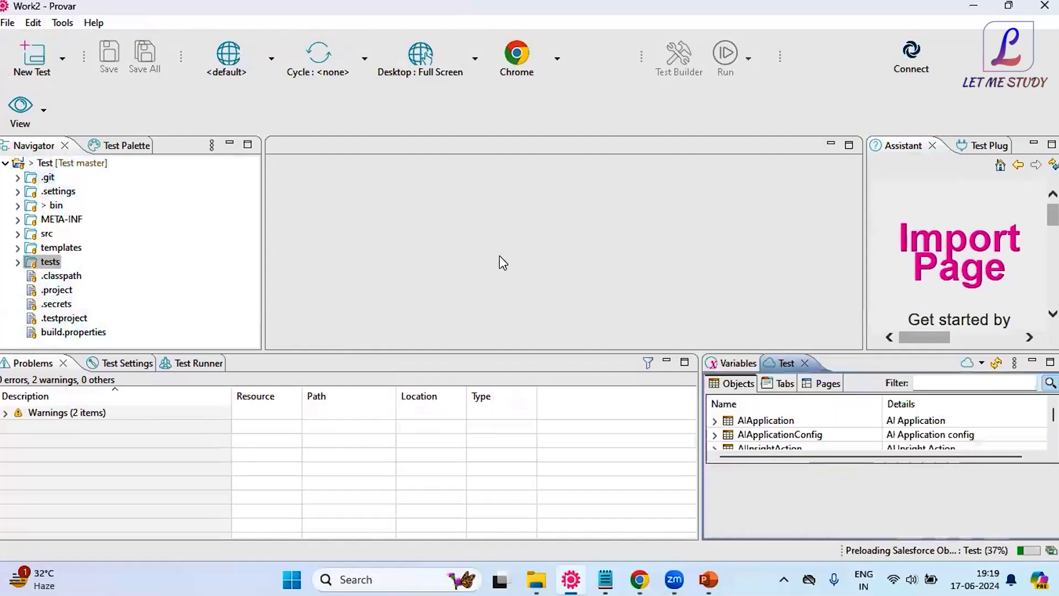
left_click(20, 261)
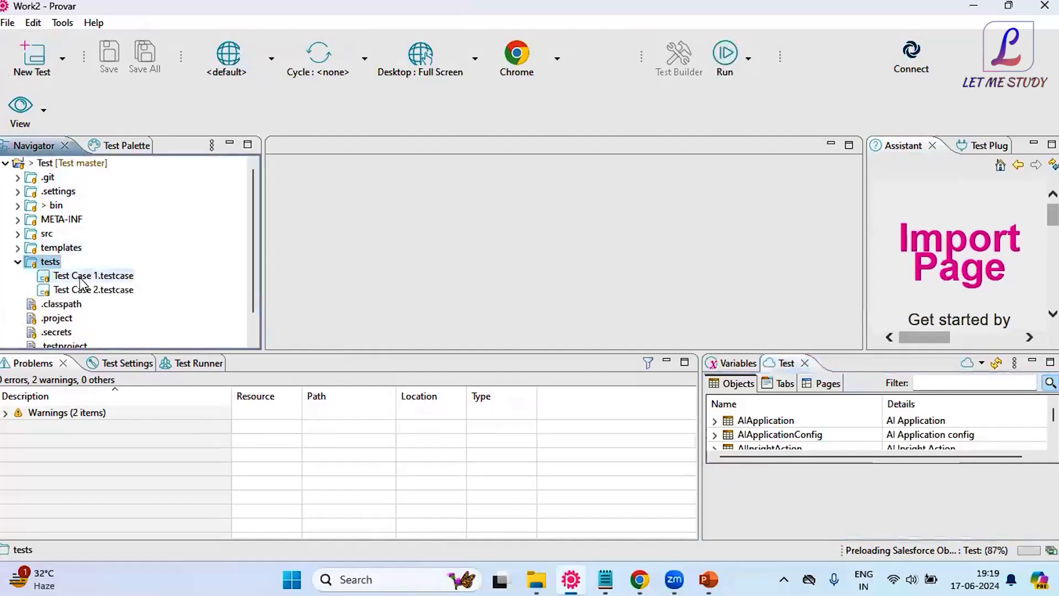
left_click(72, 291)
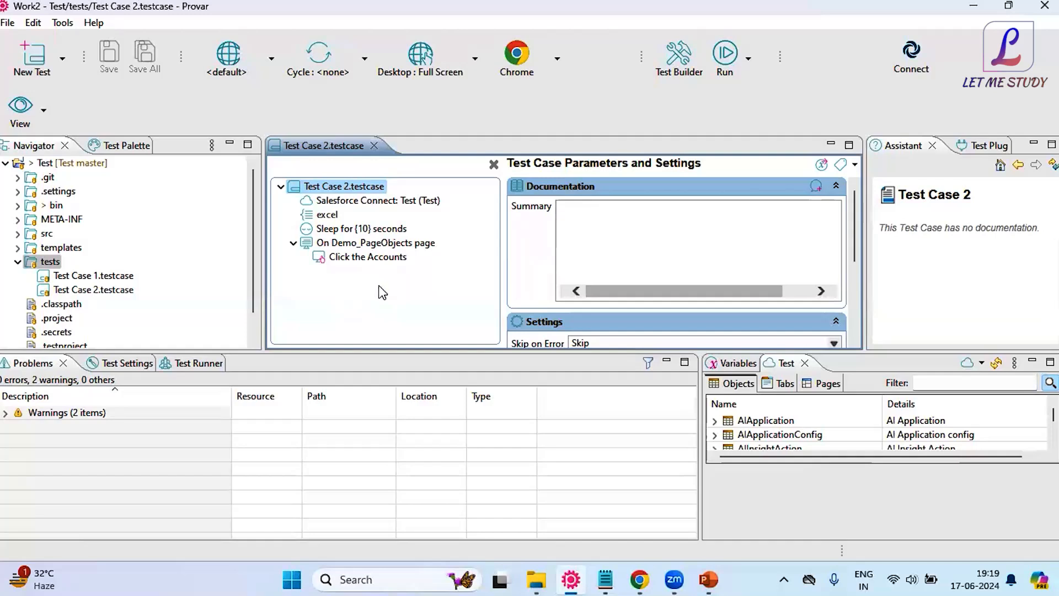
- Switch to File Explorer, open the Word guide on importing and pushing Git projects from the Training folder, and review its instructions
left_click(537, 579)
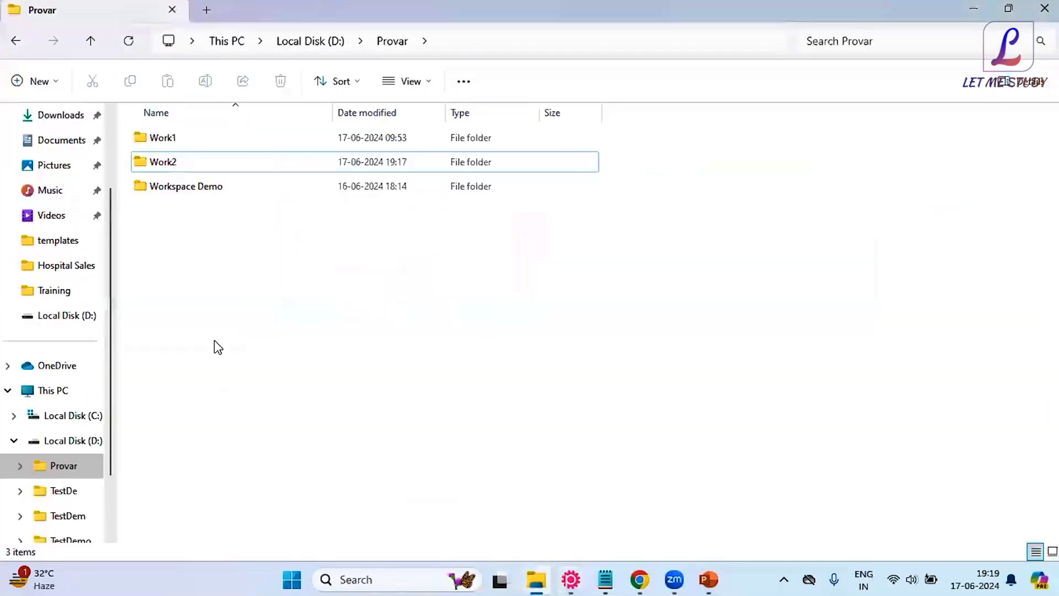
left_click(58, 290)
double_click(217, 170)
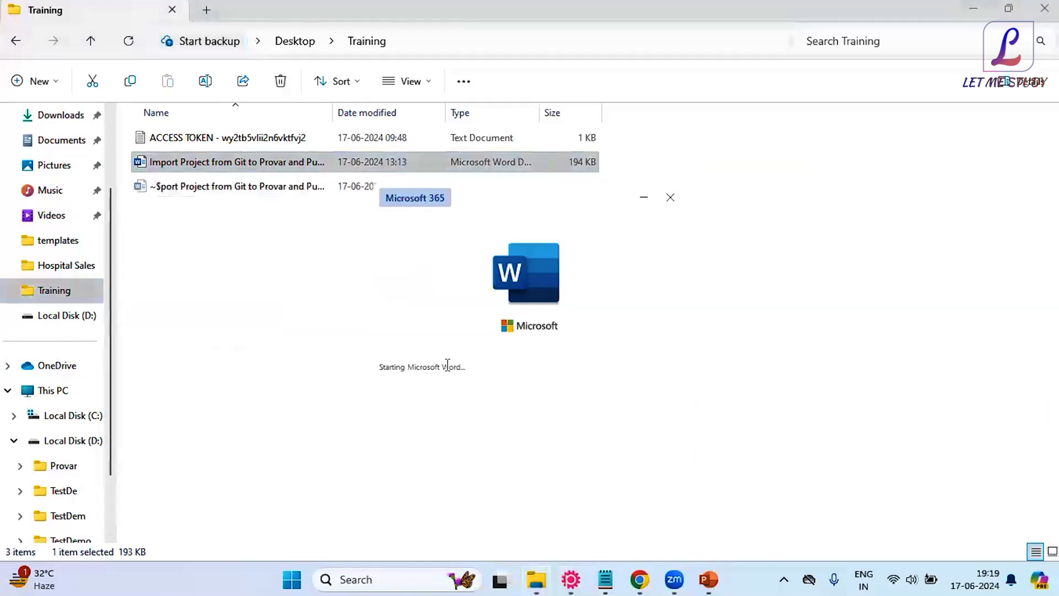
scroll(643, 348, "down", 2)
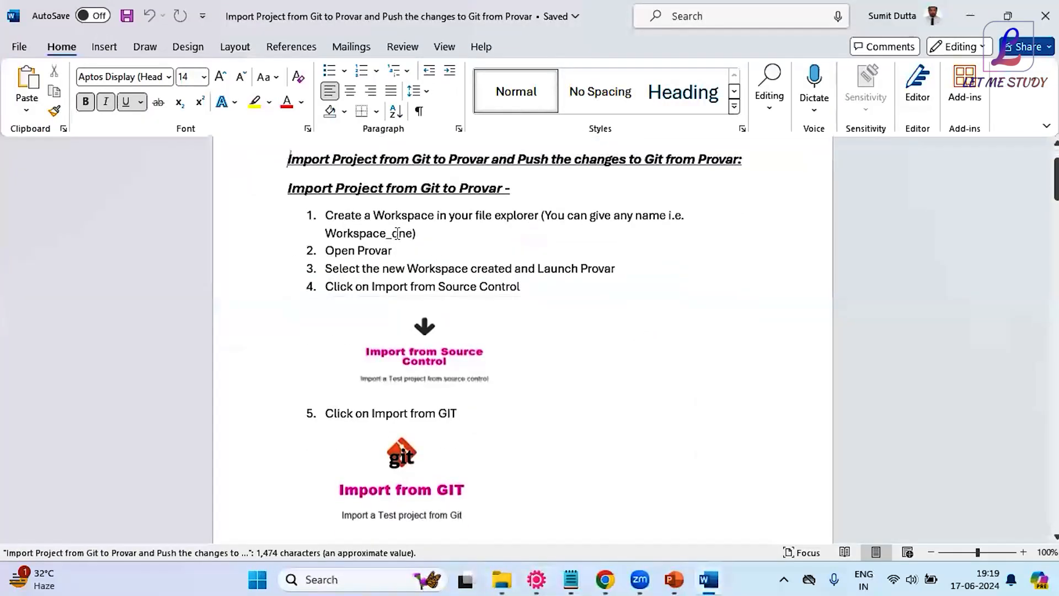
scroll(529, 408, "down", 9)
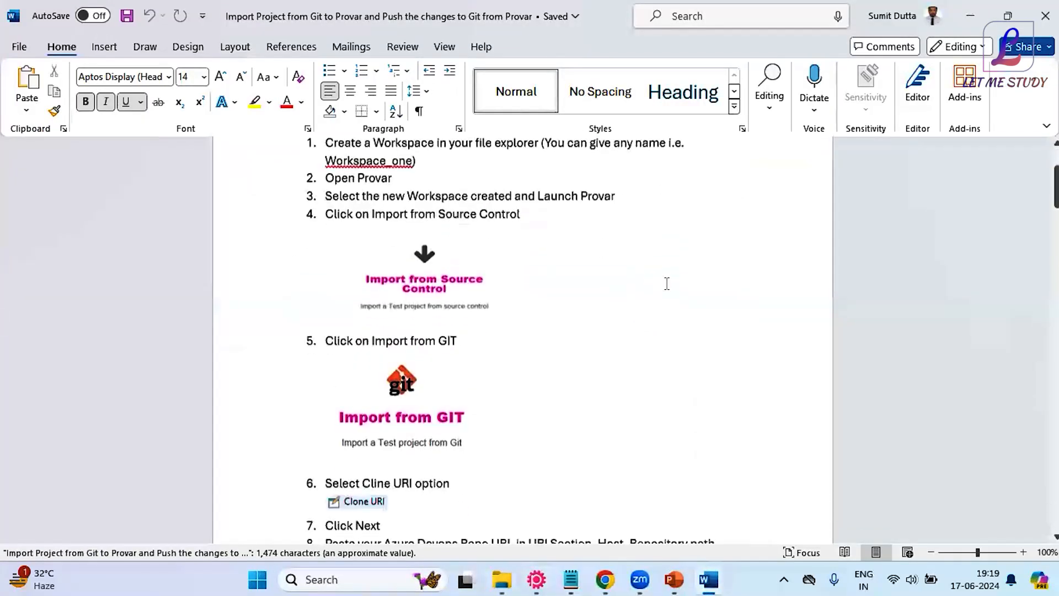
scroll(528, 408, "down", 16)
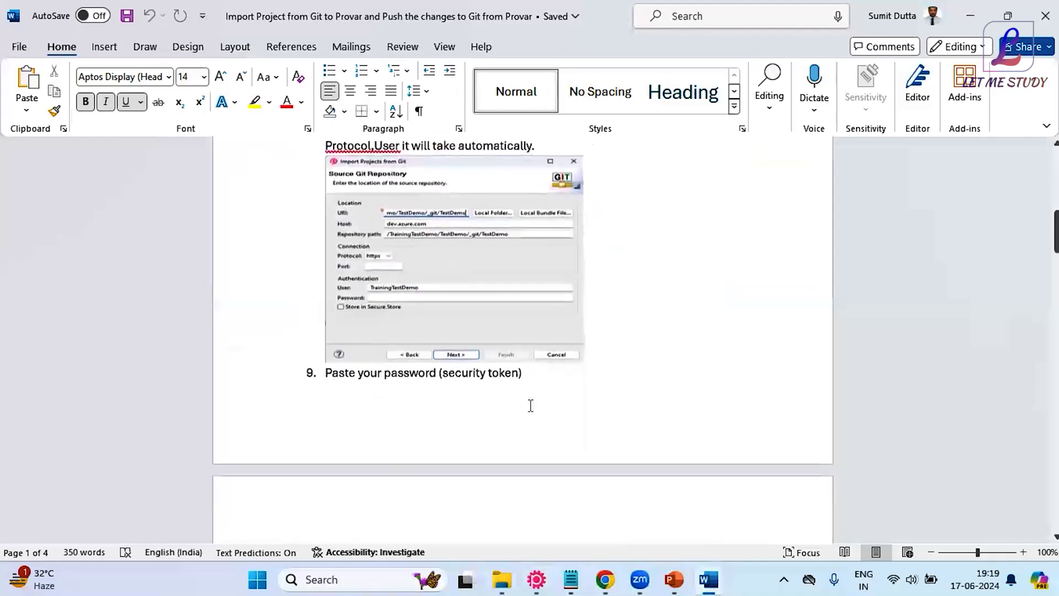
scroll(529, 408, "down", 9)
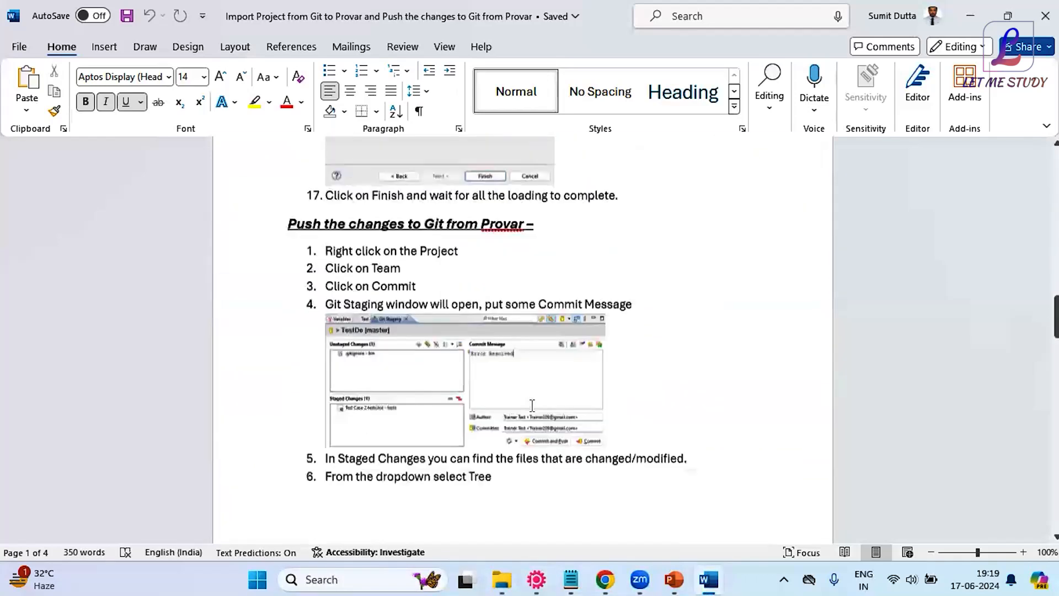
scroll(531, 407, "up", 3)
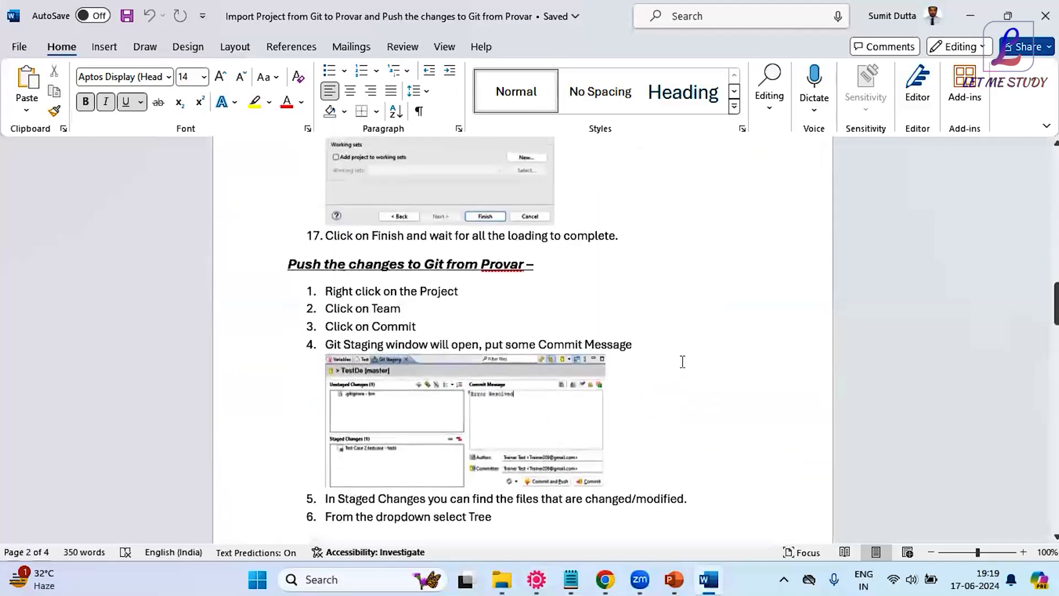
left_click(711, 579)
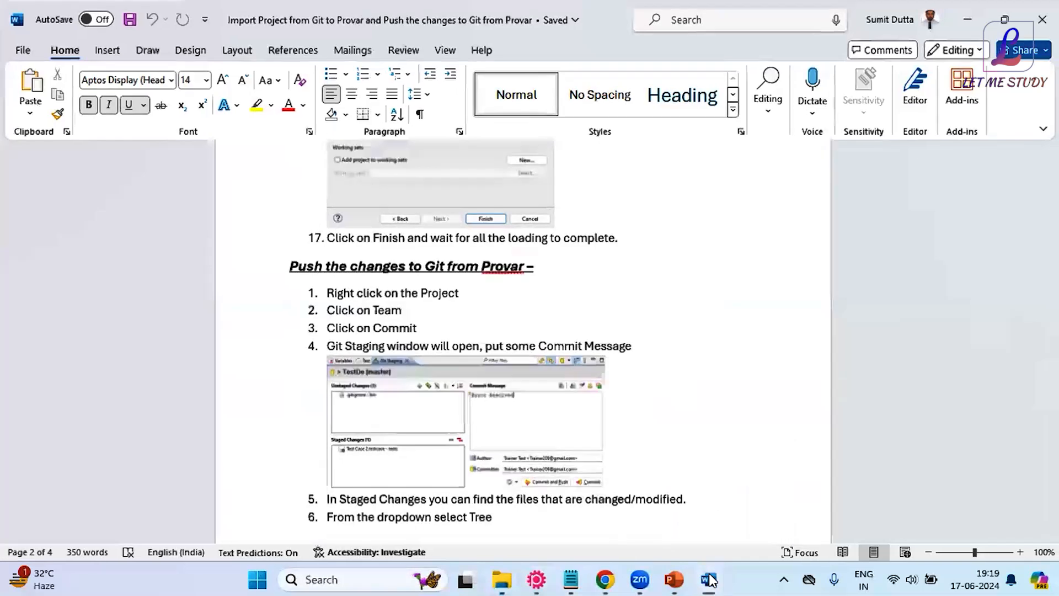
- Switch back to Provar and move the 10-second Sleep step above the excel group step in Test Case 2
left_click(536, 579)
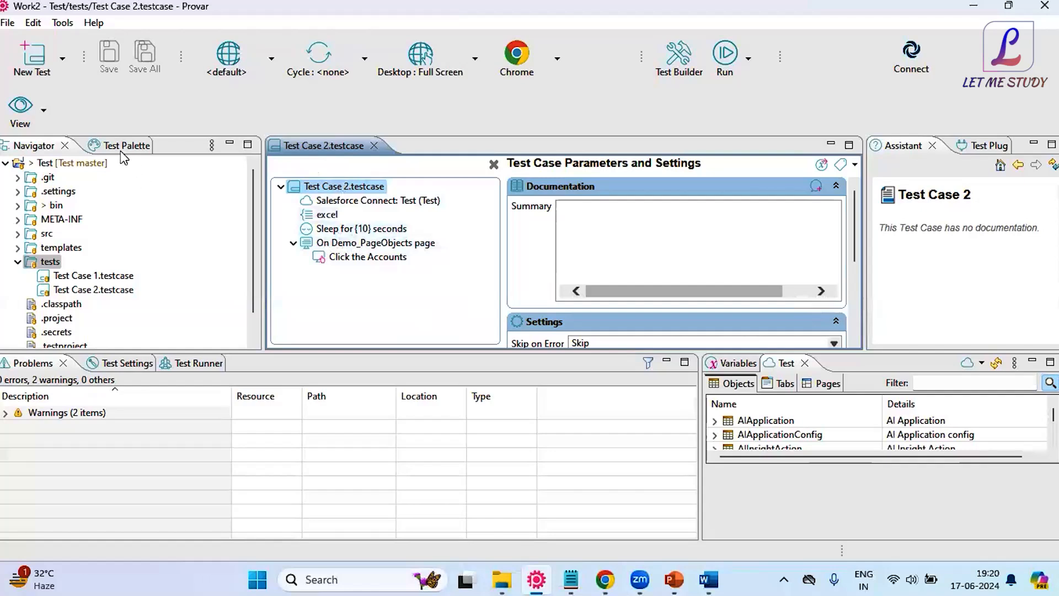
mouse_move(329, 228)
left_mouse_down()
mouse_move(330, 208)
mouse_move(335, 226)
mouse_move(339, 214)
left_mouse_up()
left_click(330, 228)
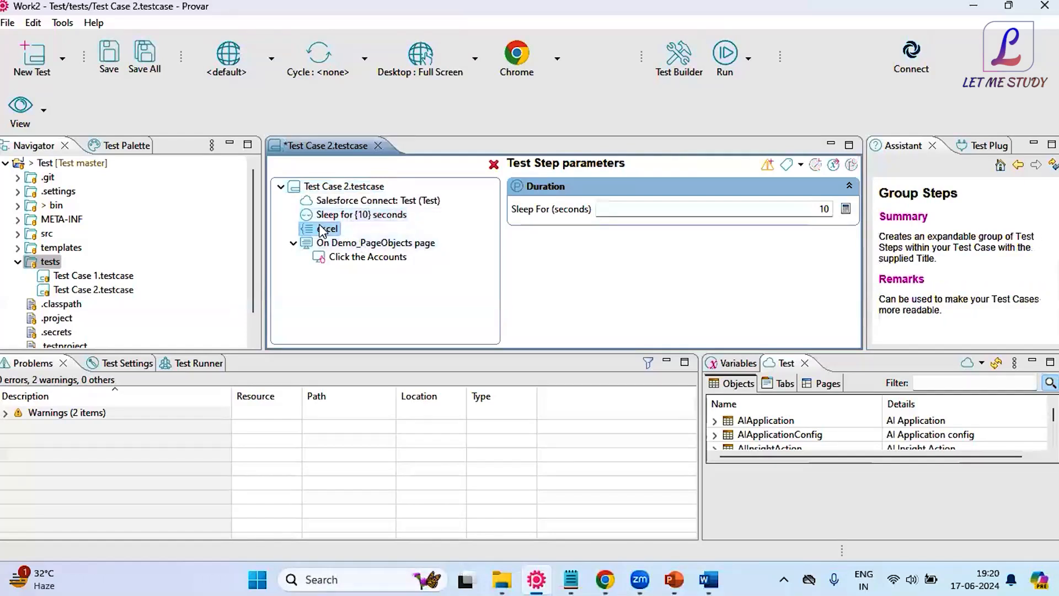
- Save Test Case 2, move the 10-second Sleep step below the Click the Accounts step, and save the test case again
key("ctrl+s")
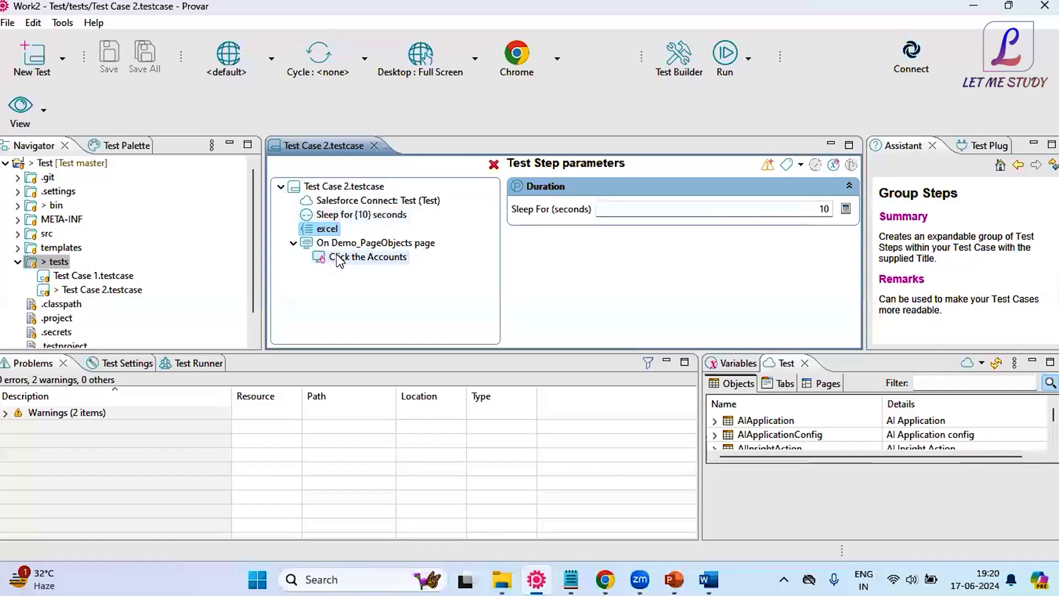
left_click_drag(335, 219, 349, 265)
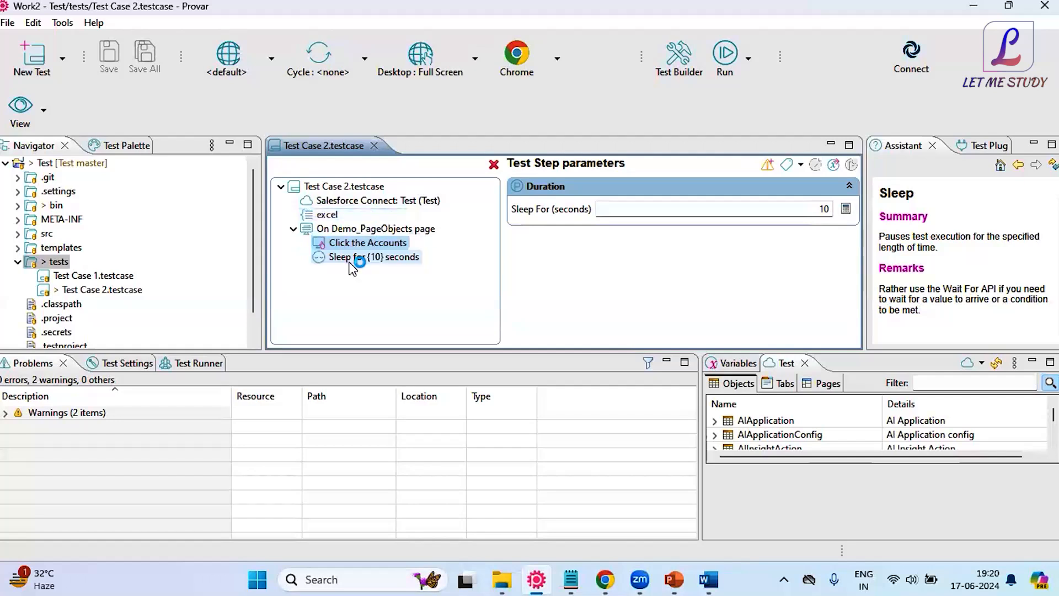
key("ctrl+s")
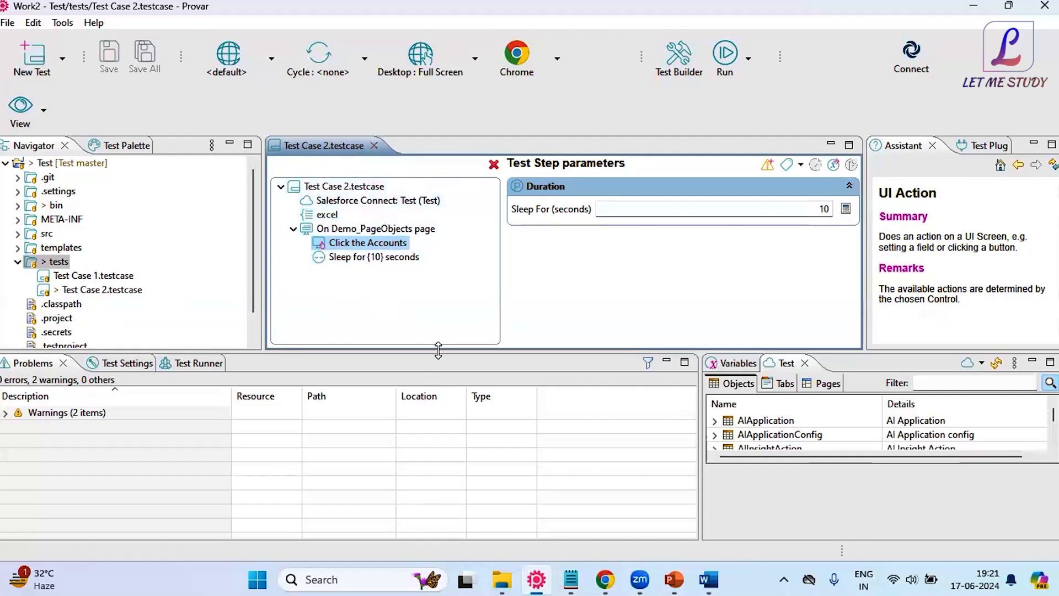
mouse_move(437, 351)
left_mouse_down()
mouse_move(435, 329)
mouse_move(435, 351)
left_mouse_up()
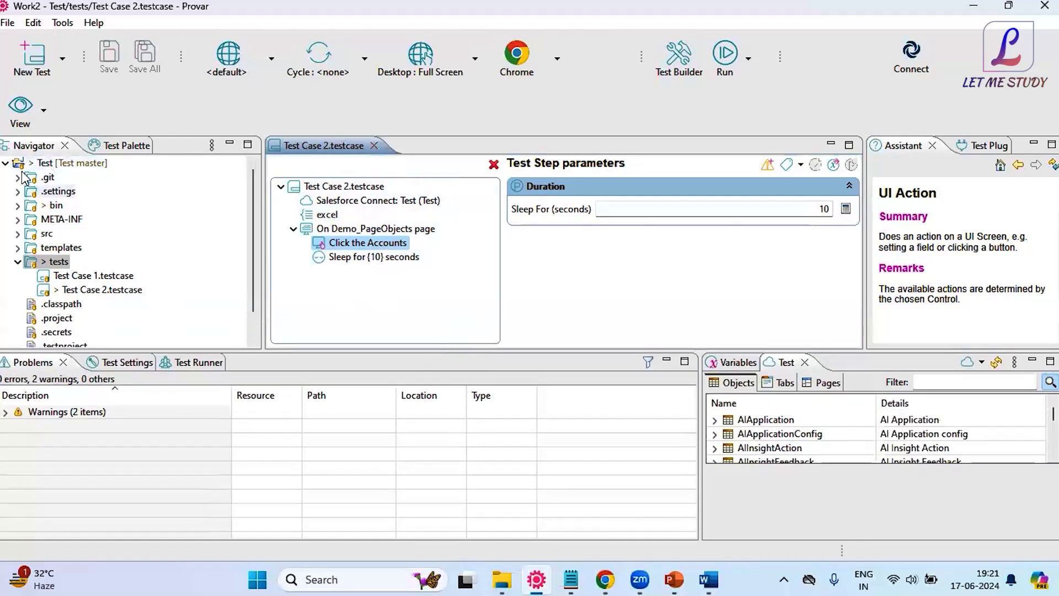
- Start a Git commit for the Test project
left_click(5, 164)
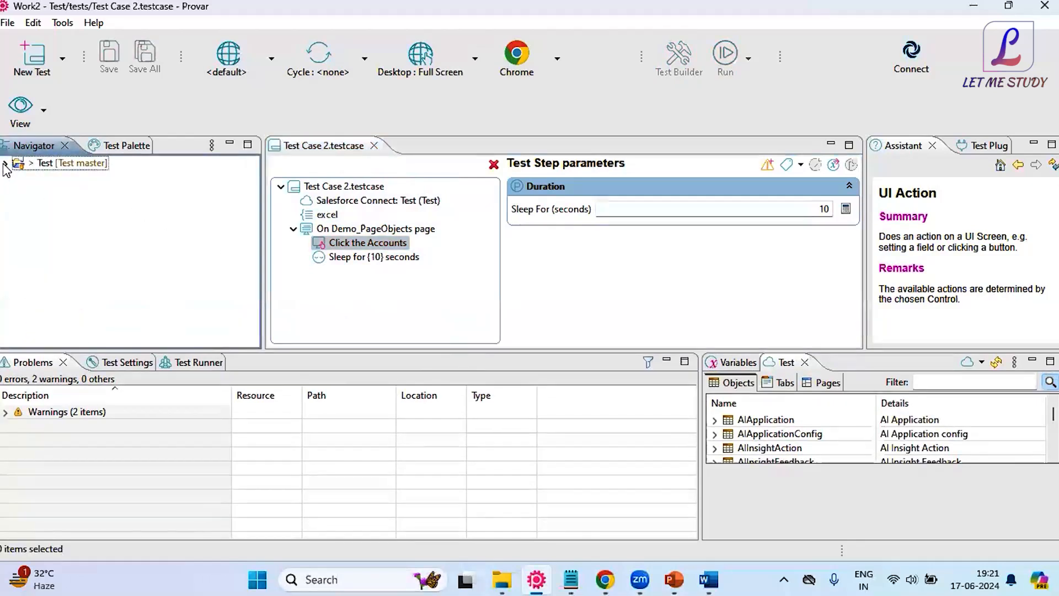
left_click(5, 163)
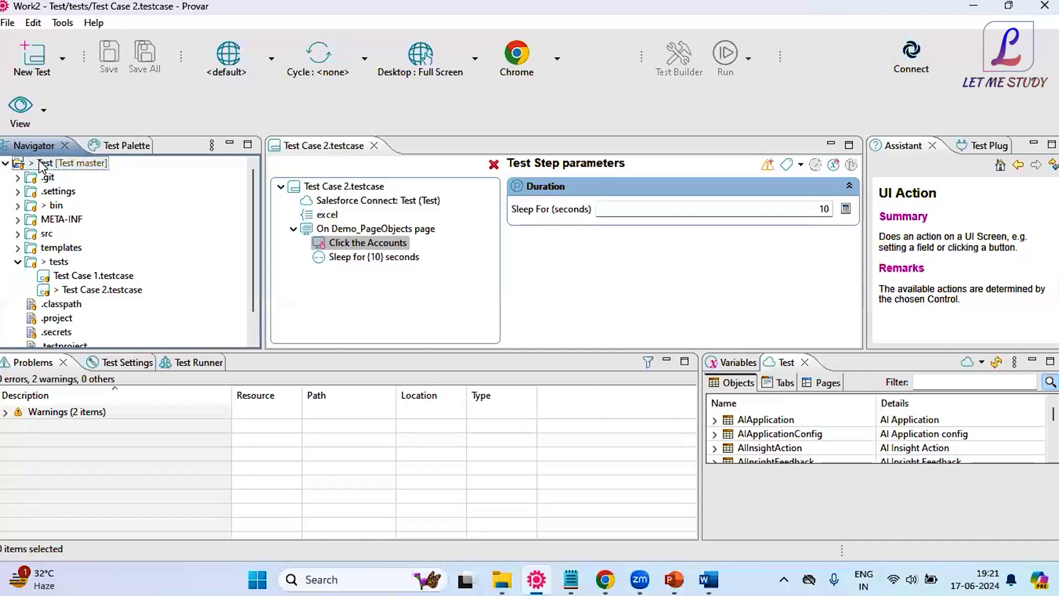
right_click(40, 164)
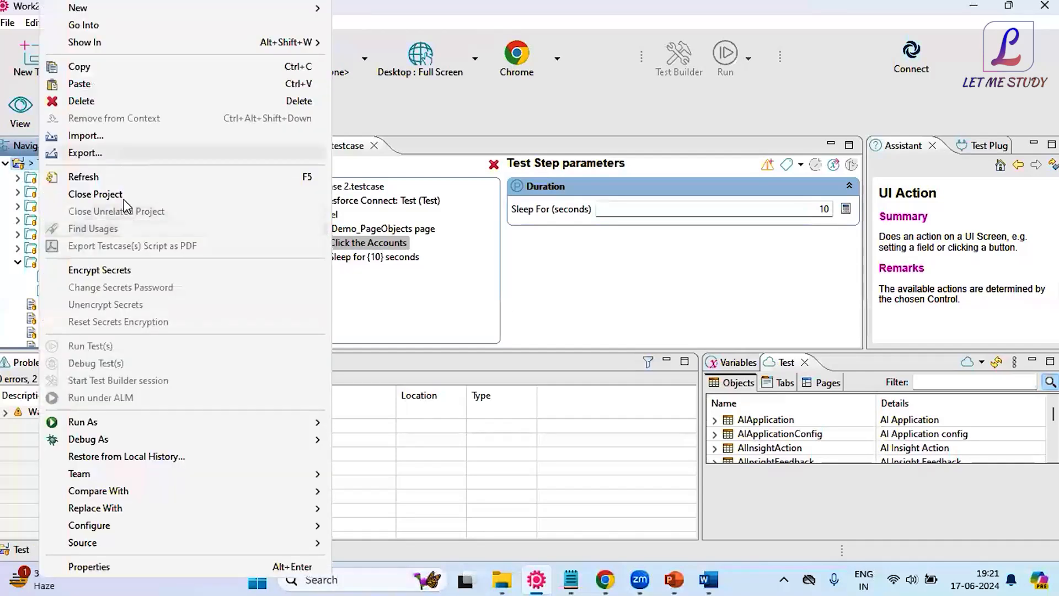
mouse_move(88, 478)
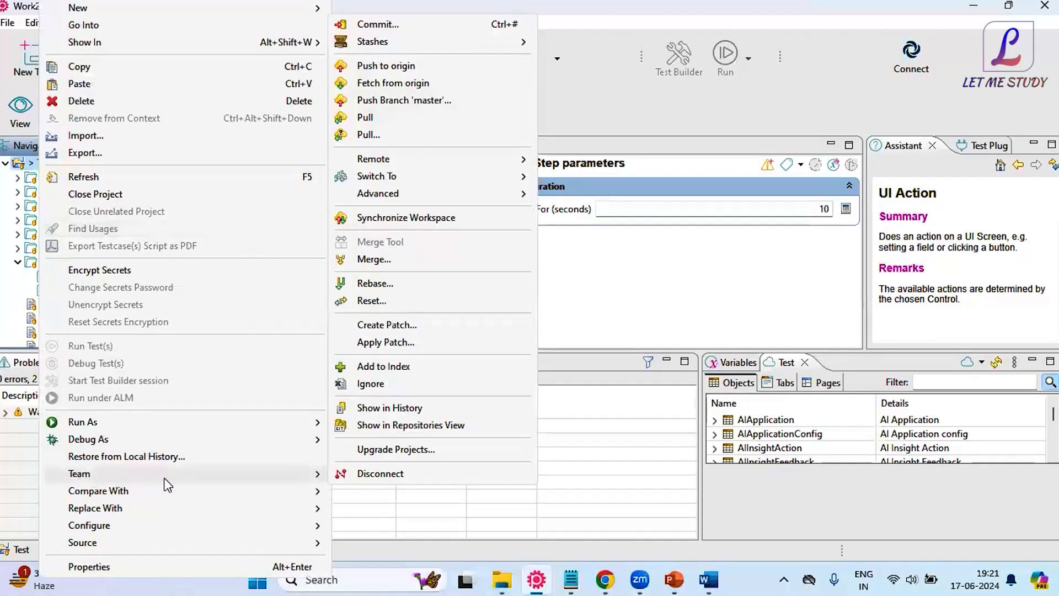
left_click(371, 24)
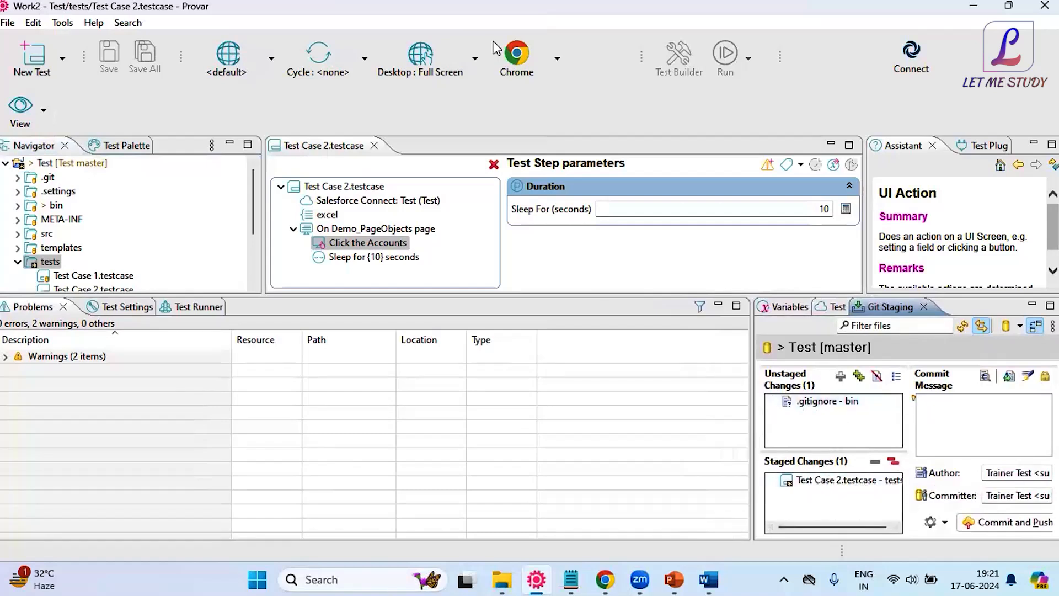
- Widen the Git Staging view and show its changes in Tree presentation
mouse_move(640, 579)
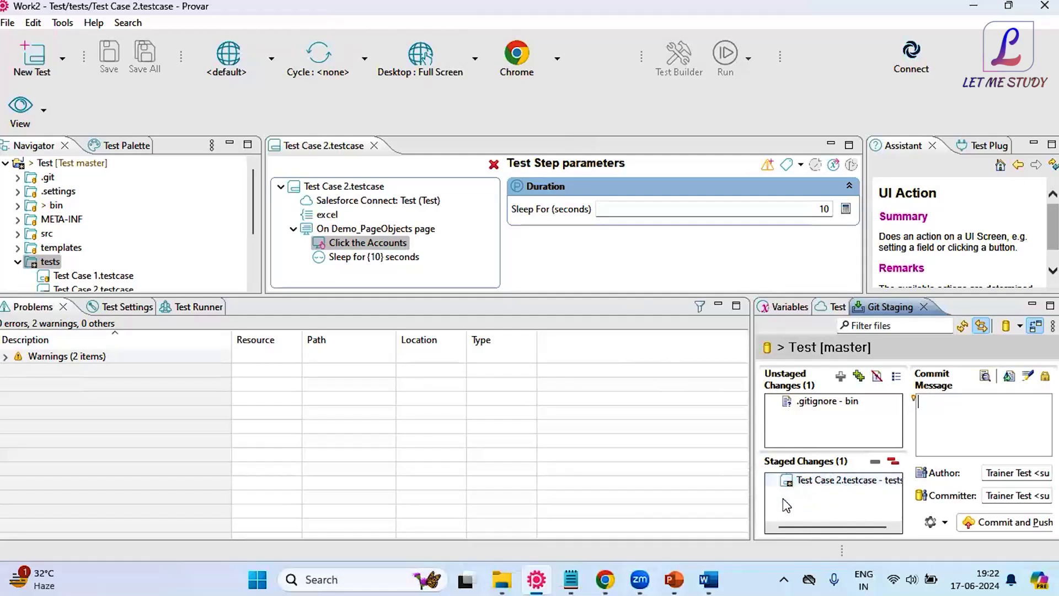
scroll(203, 227, "down", 1)
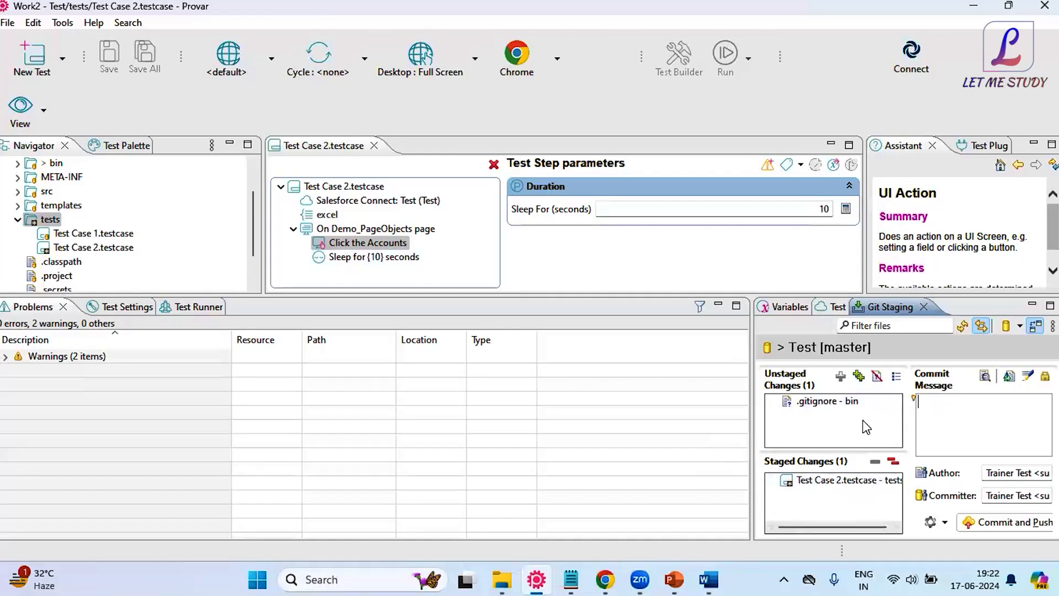
left_click(700, 414)
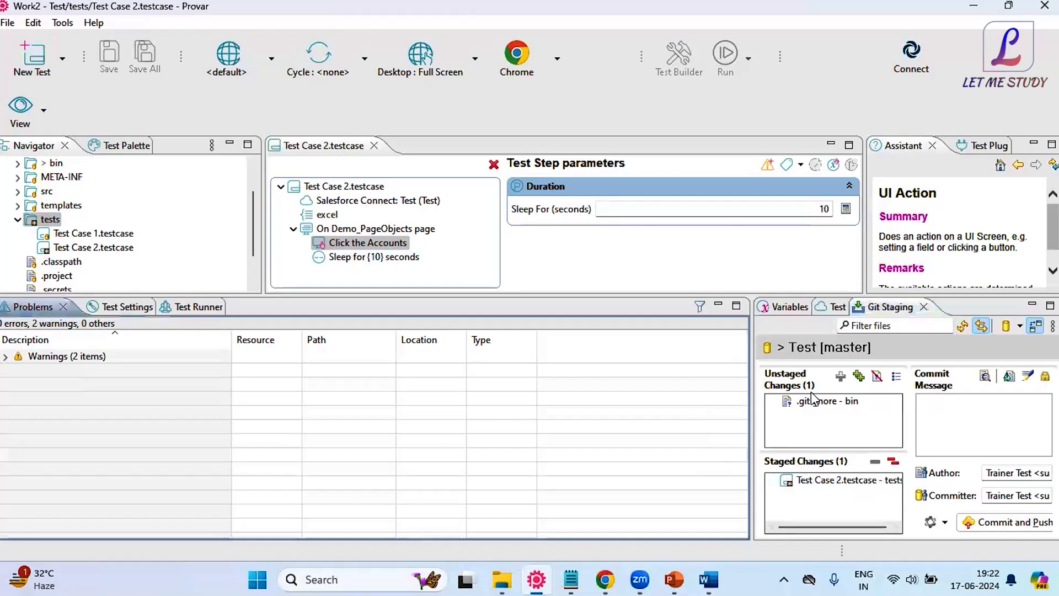
left_click(1019, 325)
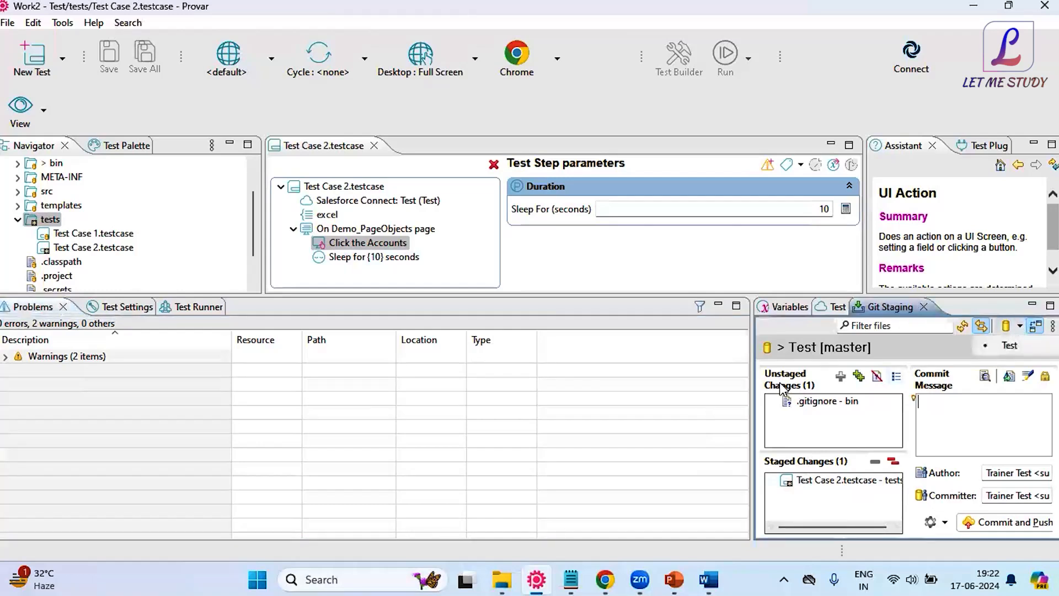
left_click_drag(752, 390, 726, 390)
left_click(879, 376)
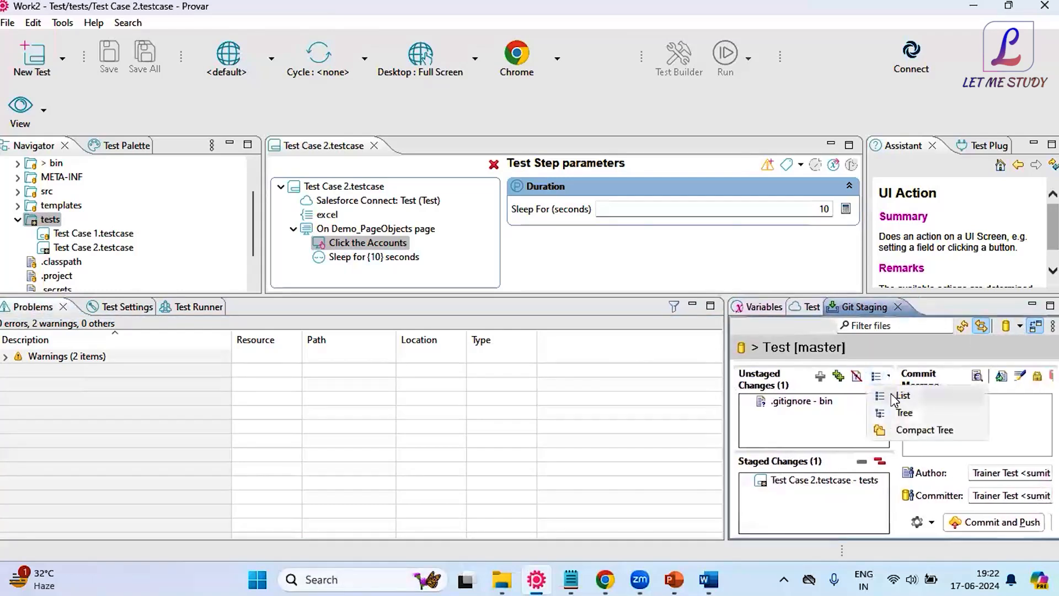
left_click(900, 422)
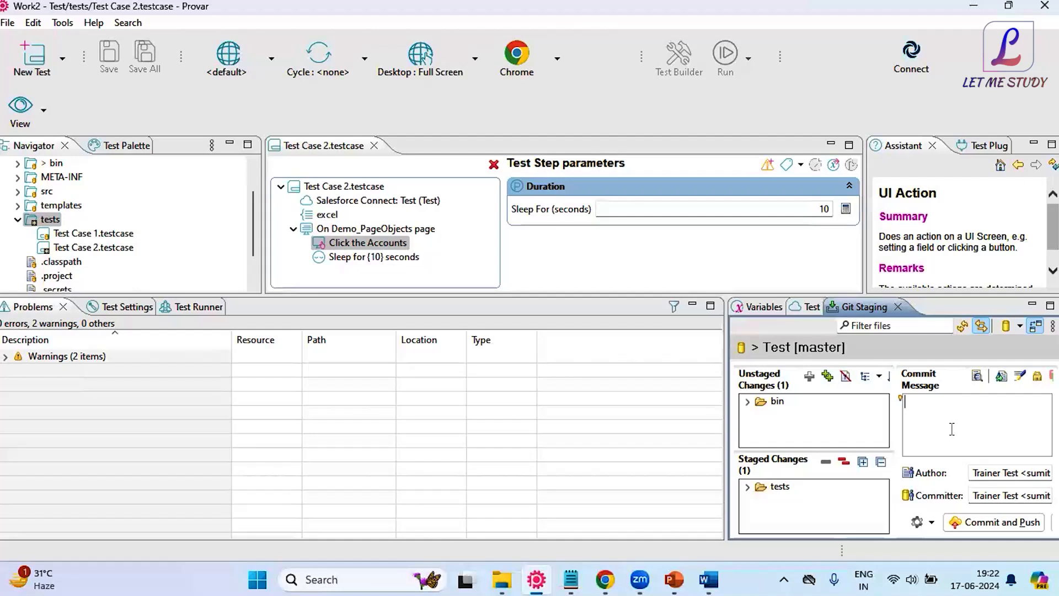
- Commit the staged Test Case 2 change locally with the message "Added One Test Case"
type("Added One Test Case")
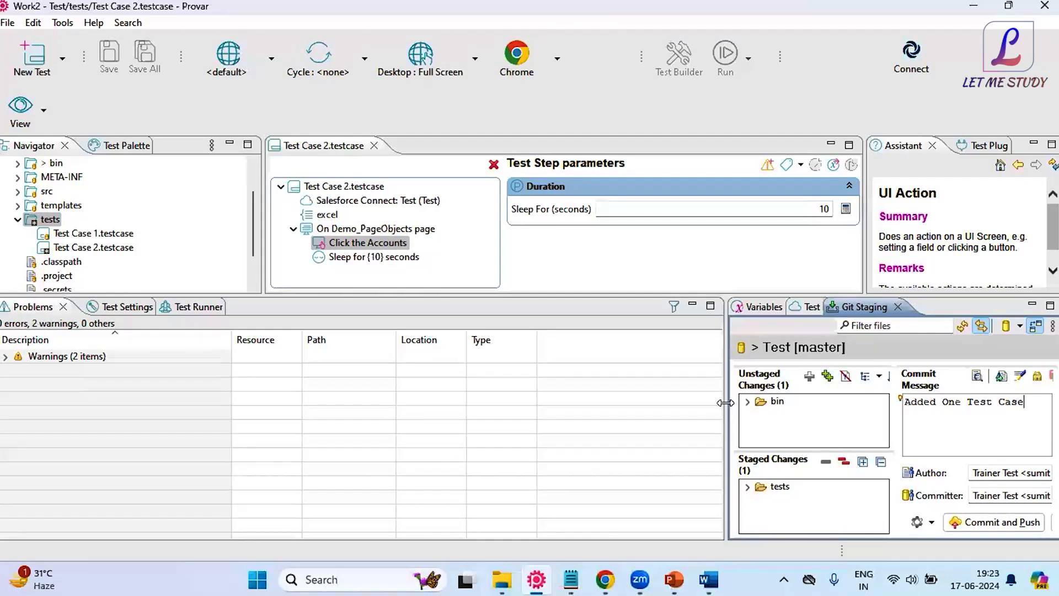
left_click_drag(725, 402, 528, 403)
left_click(1027, 522)
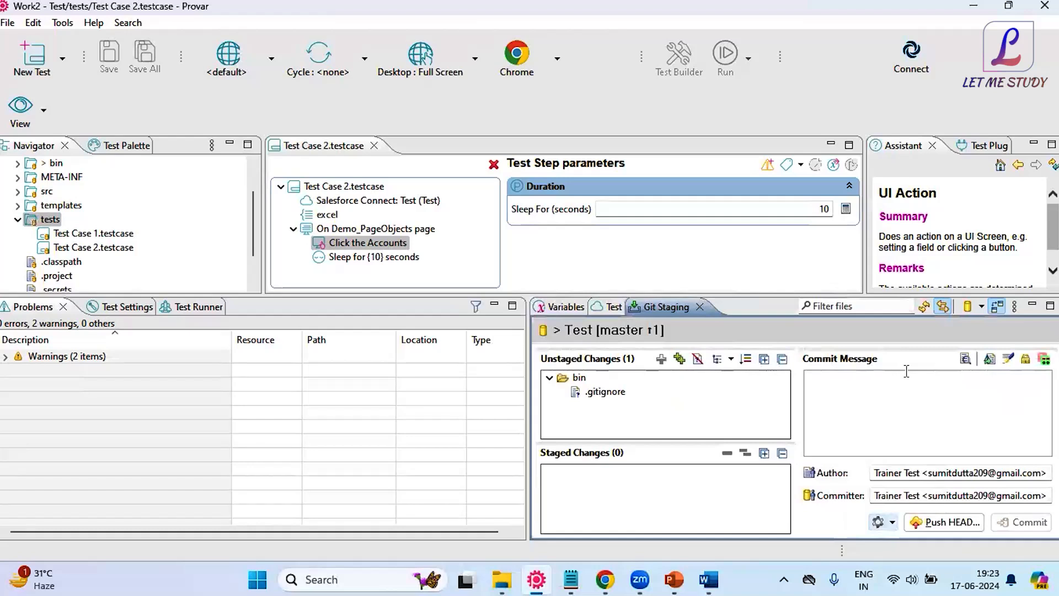
left_click_drag(527, 388, 746, 387)
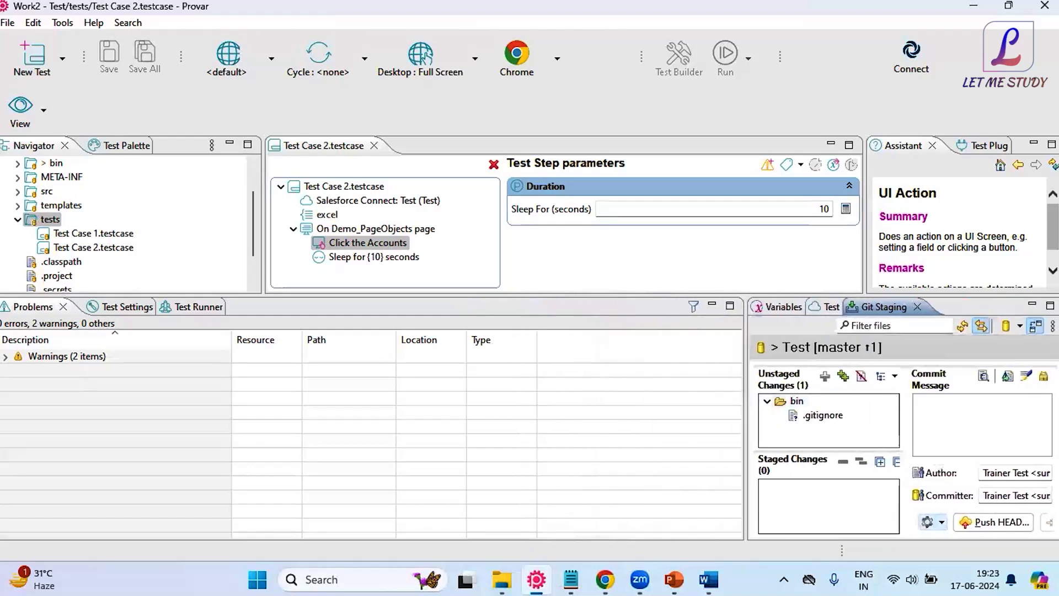
- Start pushing HEAD to the remote and log in to the Azure DevOps repository with the stored password
left_click(992, 523)
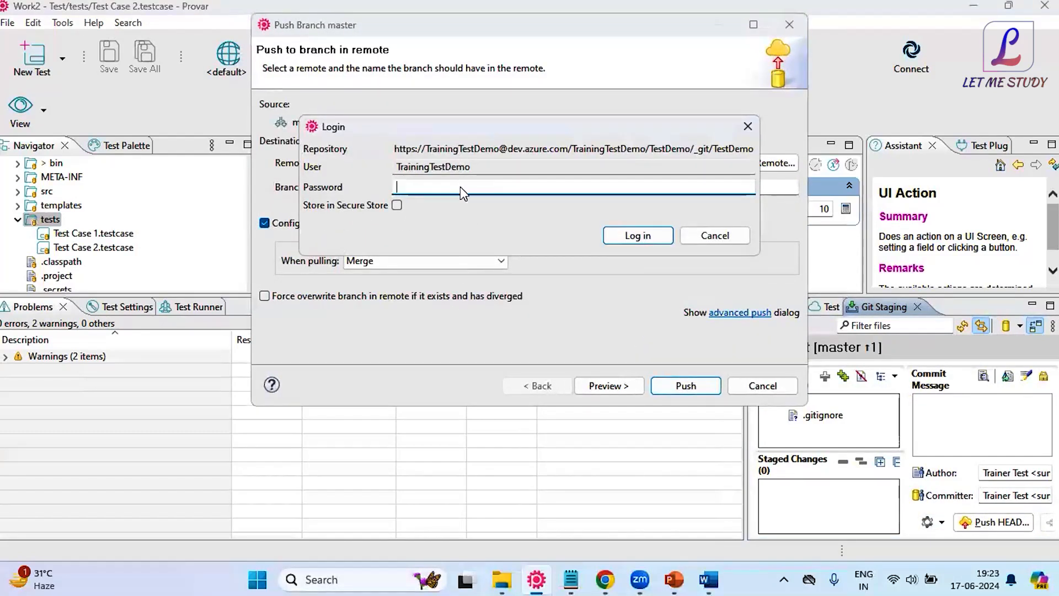
key("super+v")
scroll(587, 352, "down", 5)
left_click(587, 359)
left_click(634, 242)
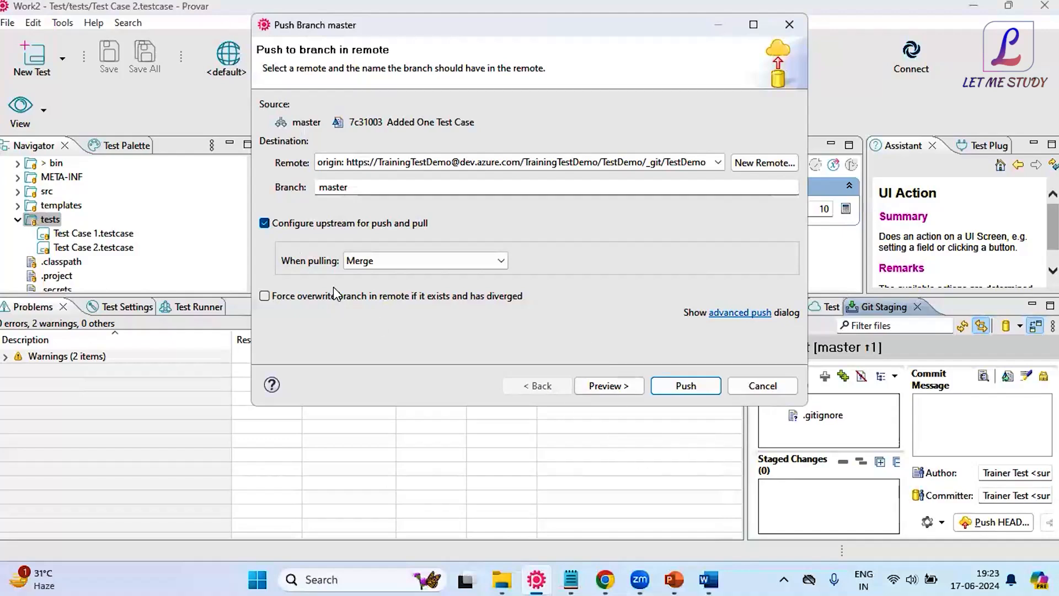
- Switch to Azure DevOps in Chrome and examine the TestDemo repository's branch list for the push destination
left_click(354, 190)
left_click_drag(354, 192, 312, 200)
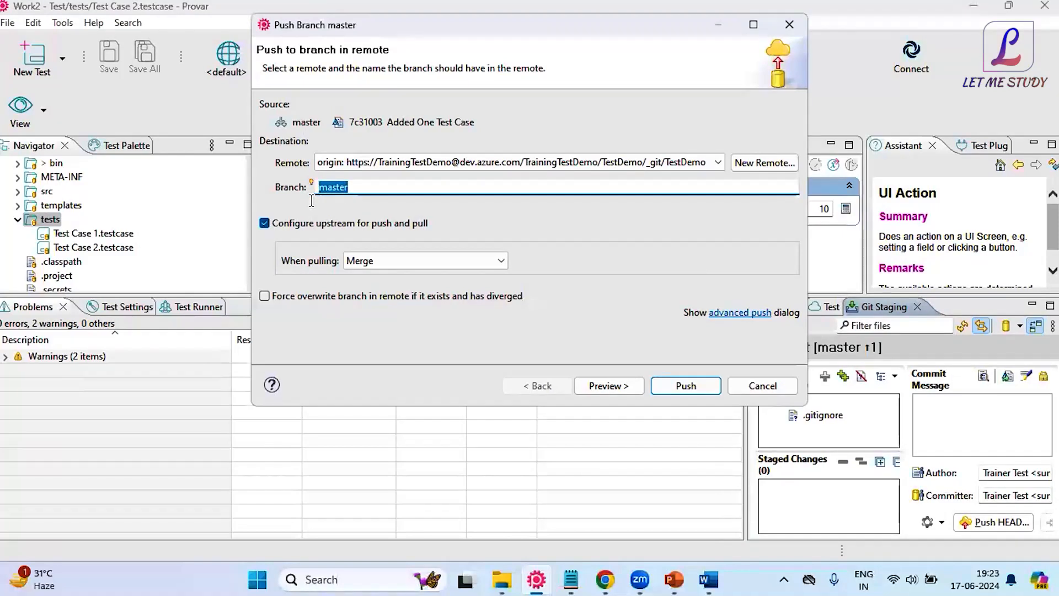
left_click(605, 579)
left_click(517, 148)
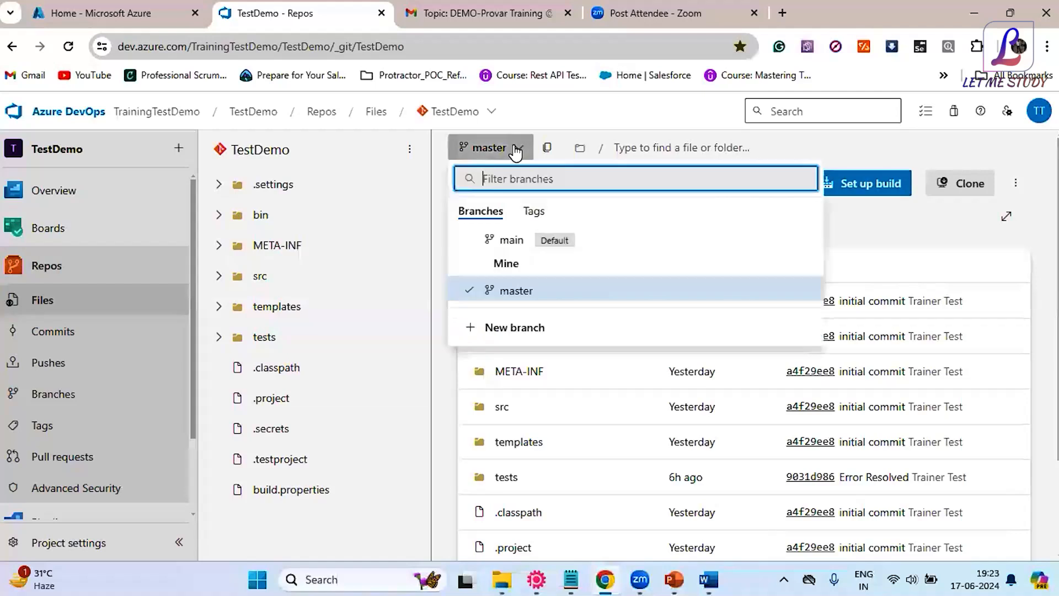
left_click(506, 150)
left_click(503, 149)
left_click(569, 118)
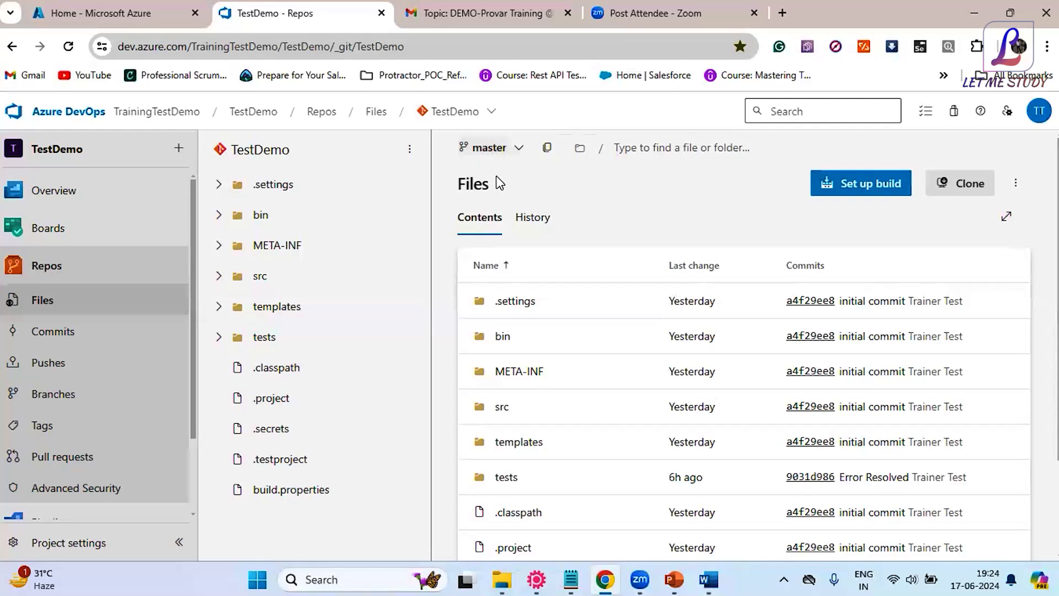
- Create a new branch named Demo based on master in the TestDemo repository
left_click(510, 150)
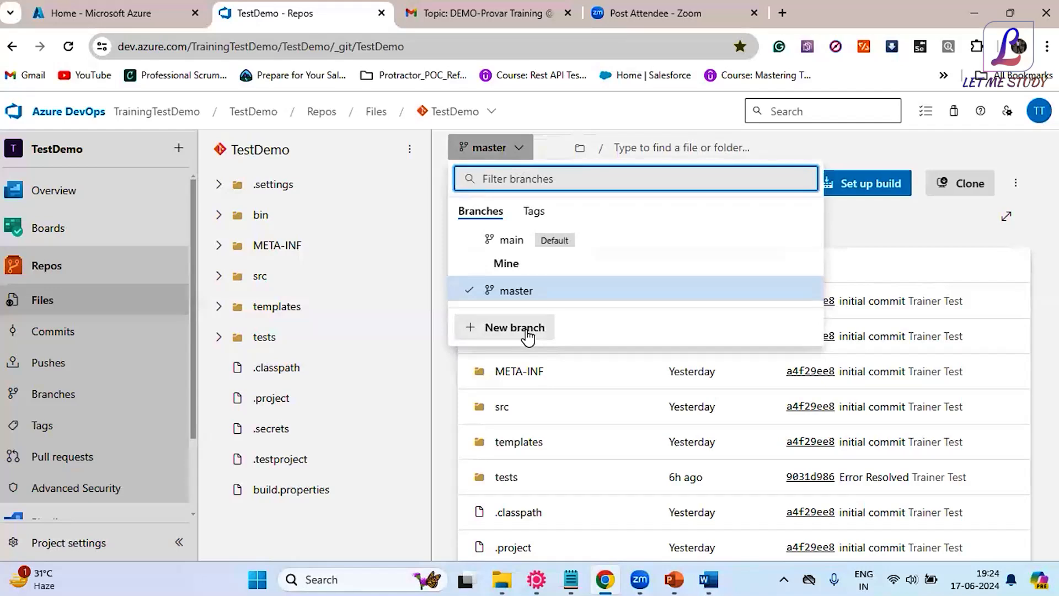
left_click(526, 331)
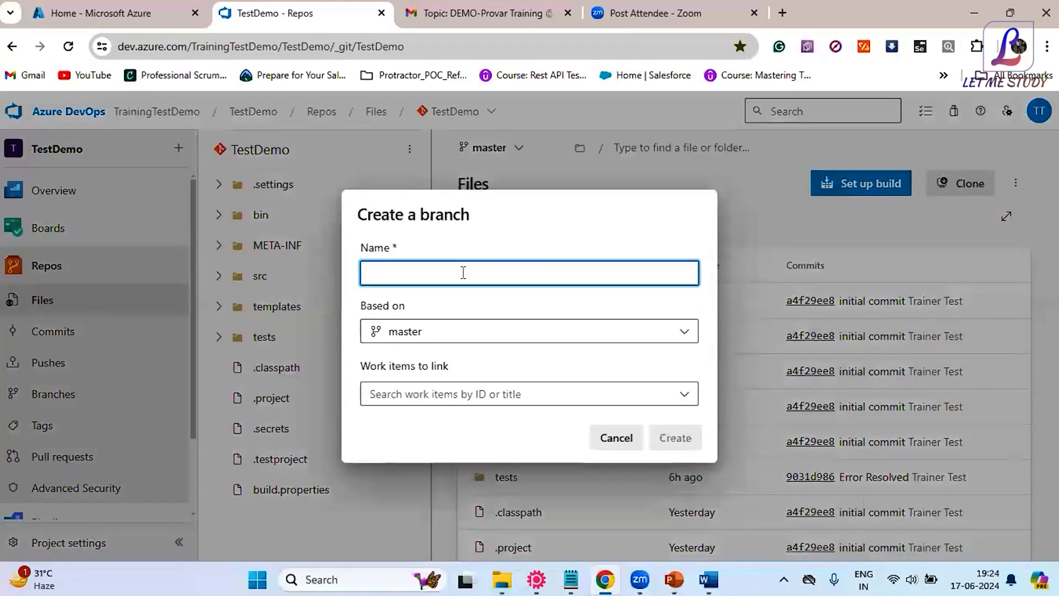
type("Demo")
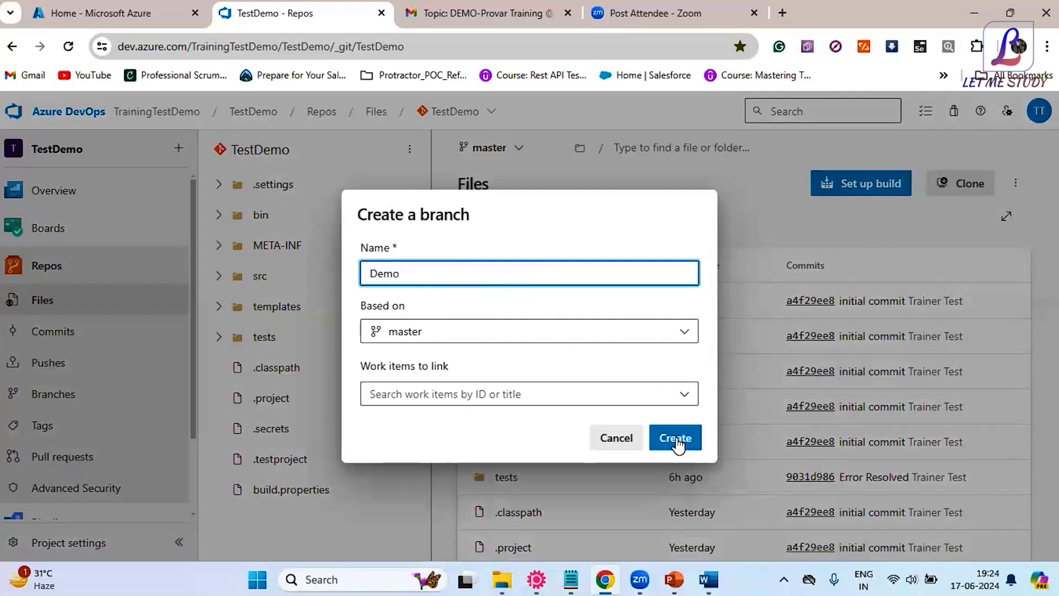
double_click(422, 279)
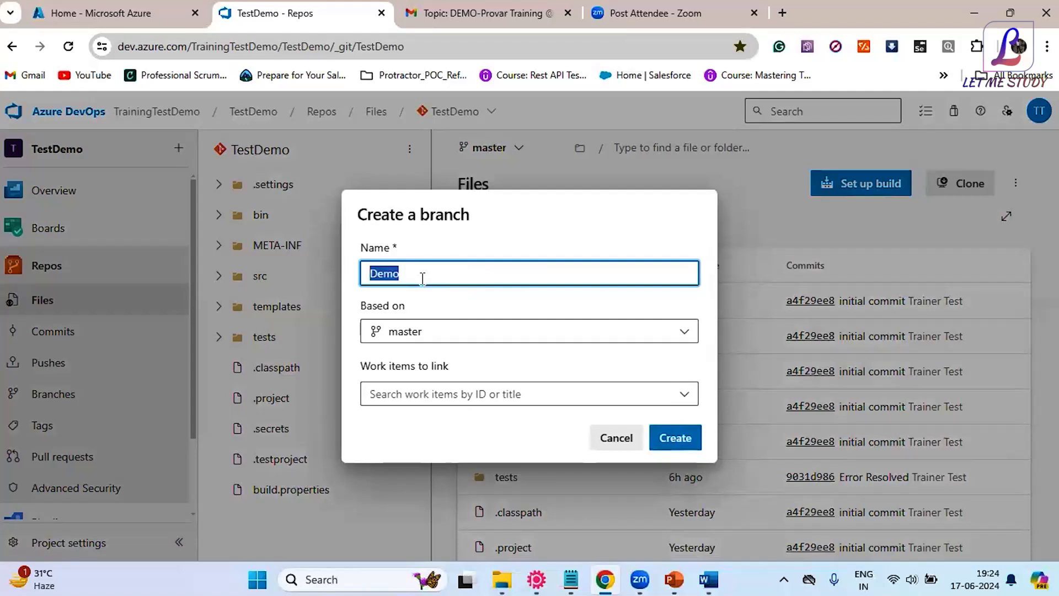
left_click(423, 278)
left_click(675, 438)
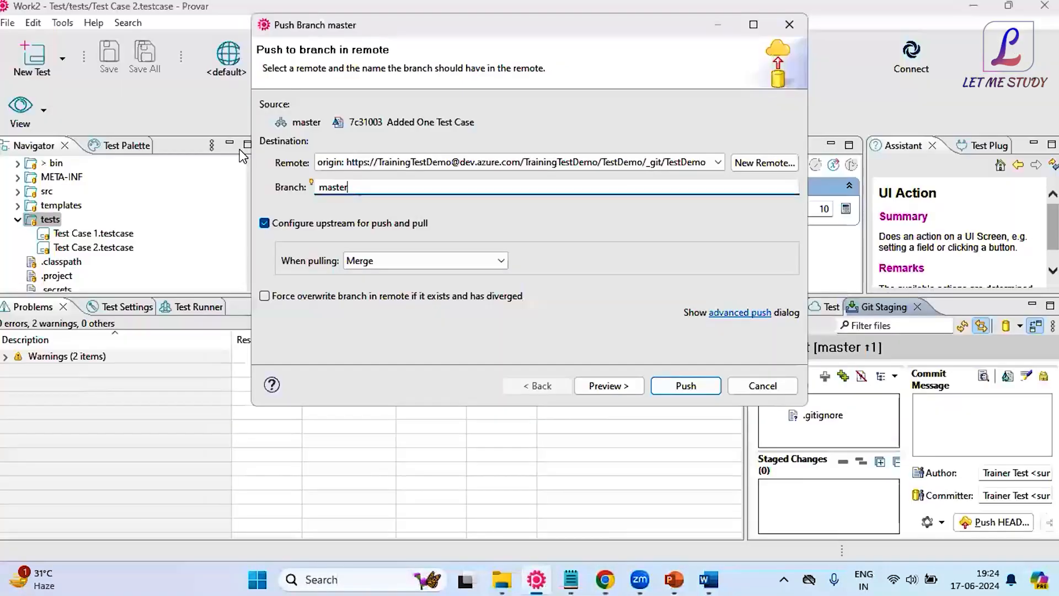
- Back in Provar, set the push destination branch to Demo and enable force overwriting of the remote branch if it has diverged
left_click_drag(349, 188, 314, 188)
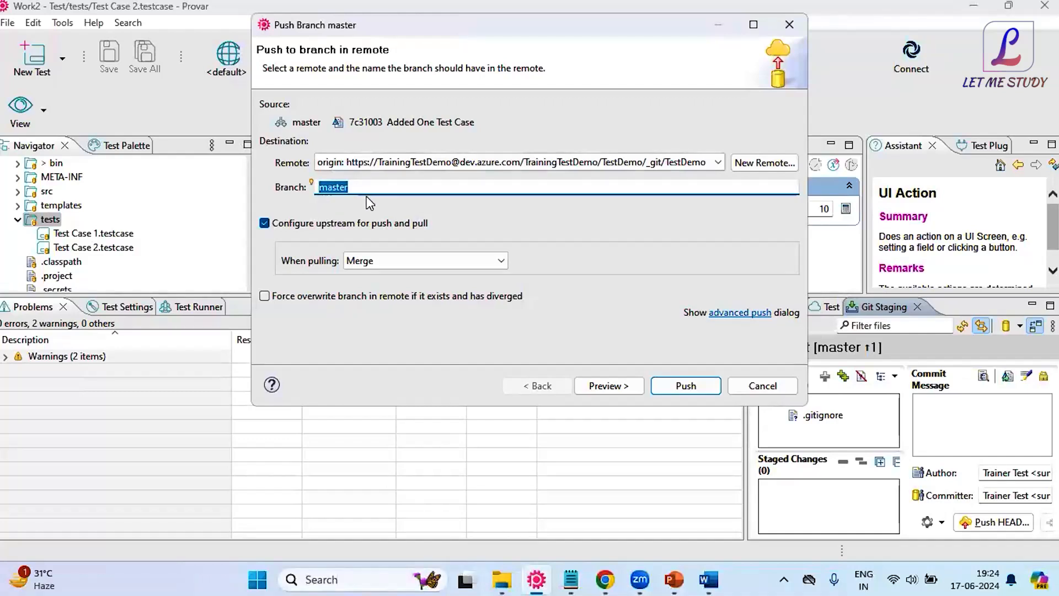
type("Demo")
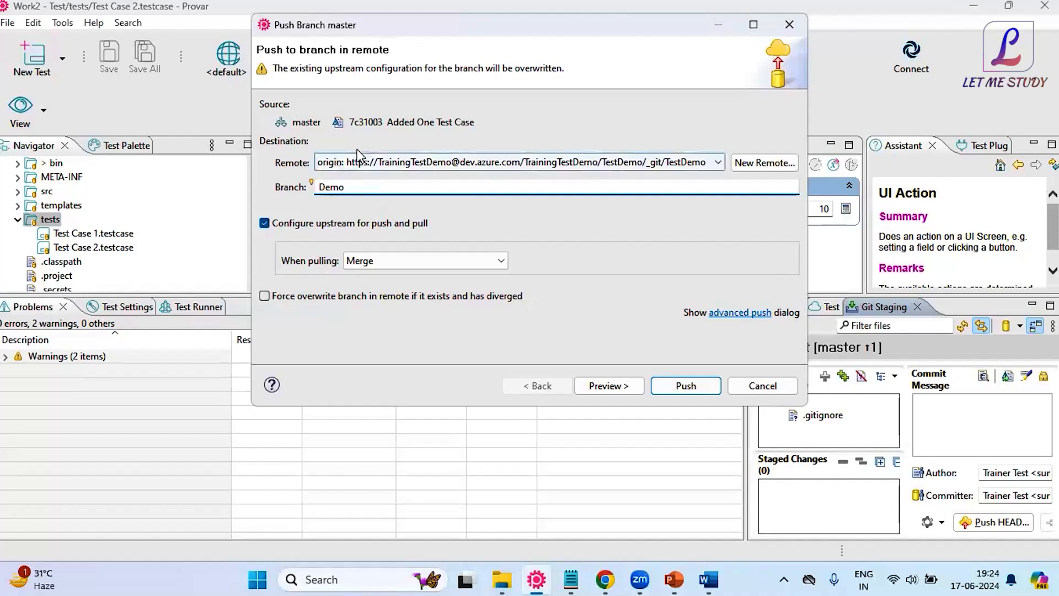
left_click(277, 302)
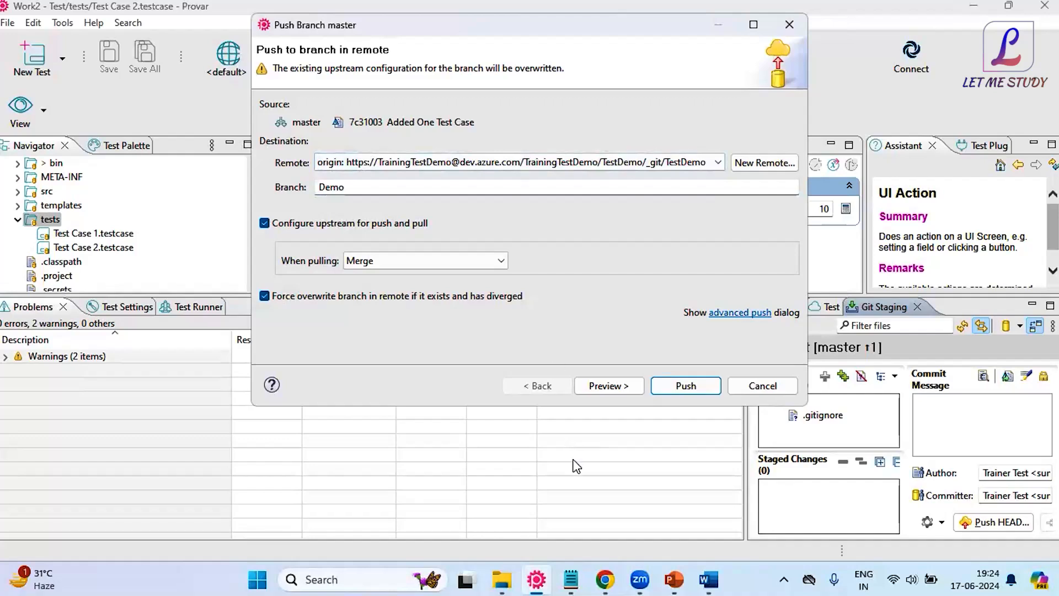
- Check the TestDemo repository's branch list in Azure DevOps in Chrome, and return to the push dialog in Provar
left_click(605, 579)
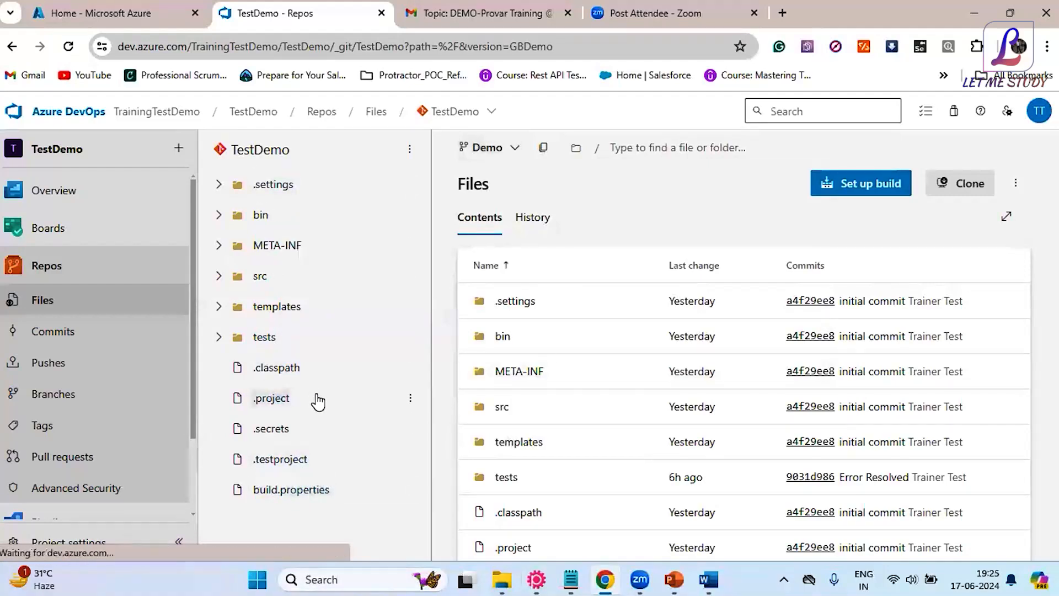
left_click(502, 154)
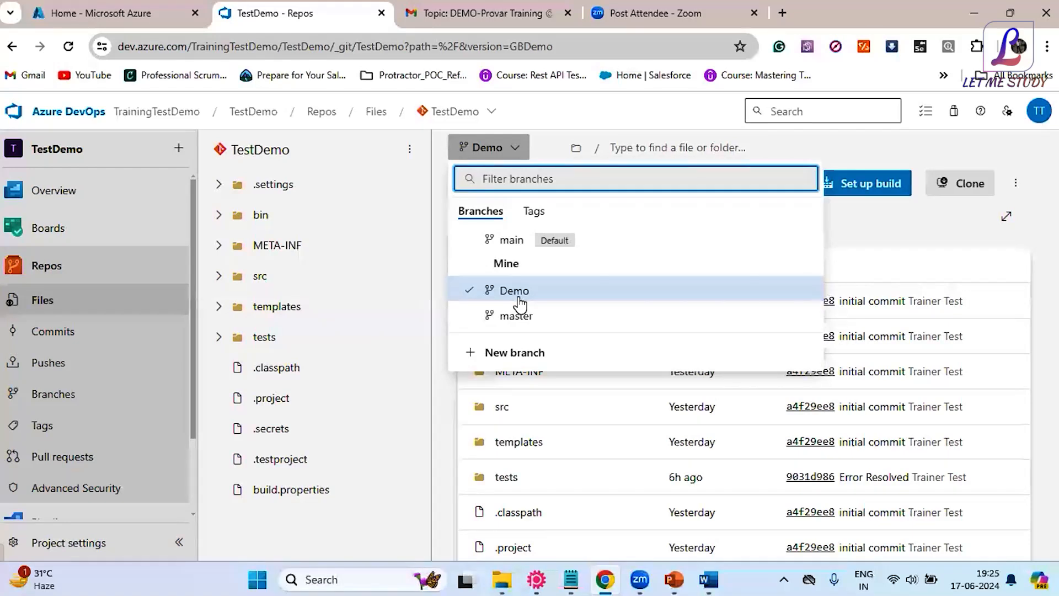
left_click(367, 522)
left_click(535, 579)
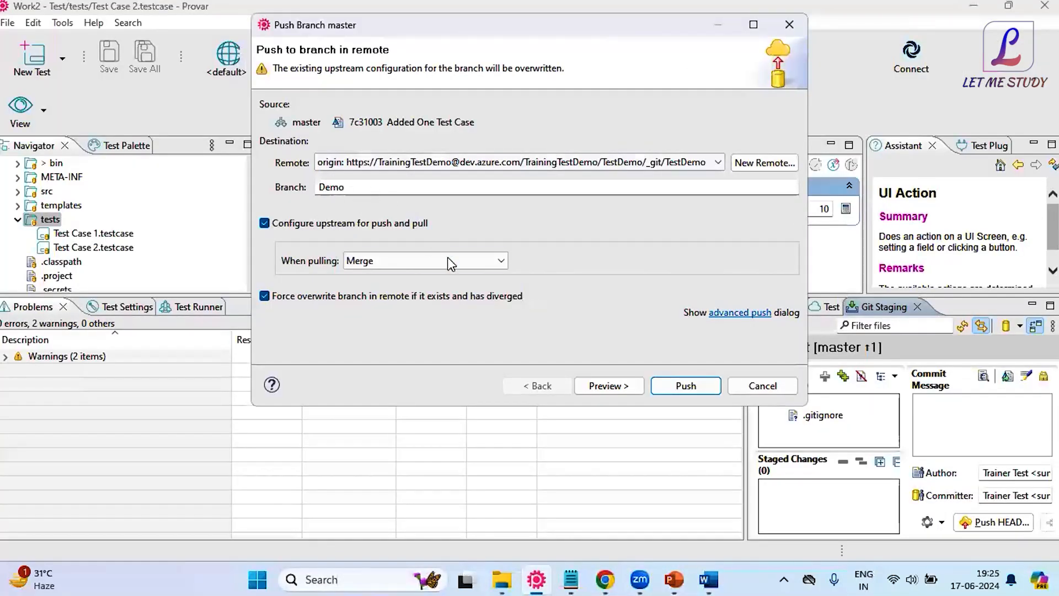
- Push master to the remote Demo branch, logging in with the stored repository password, and expand the pushed commit in the results
left_click(691, 387)
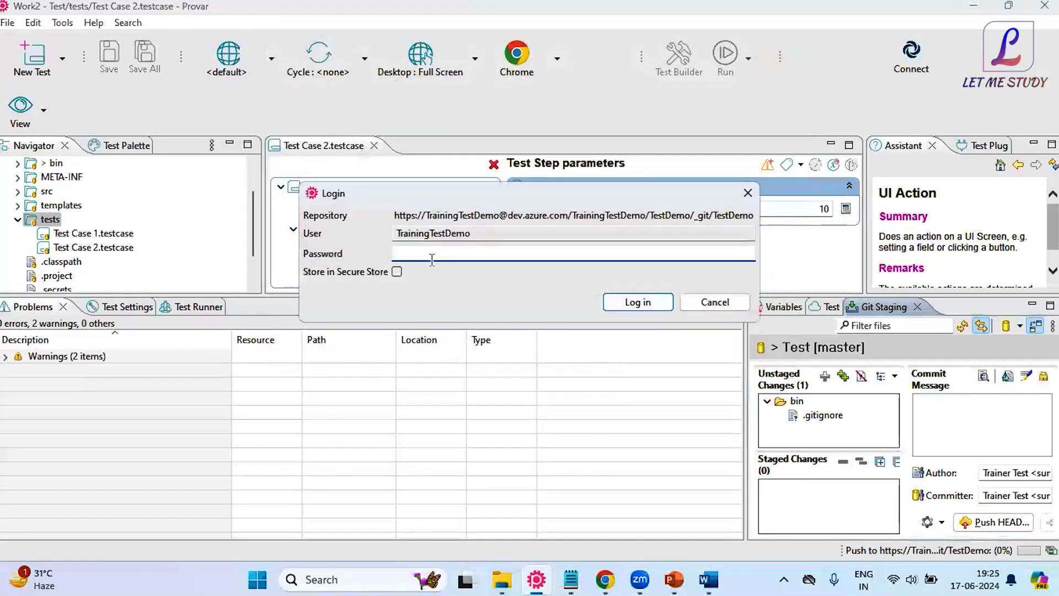
key("super+v")
scroll(839, 434, "down", 10)
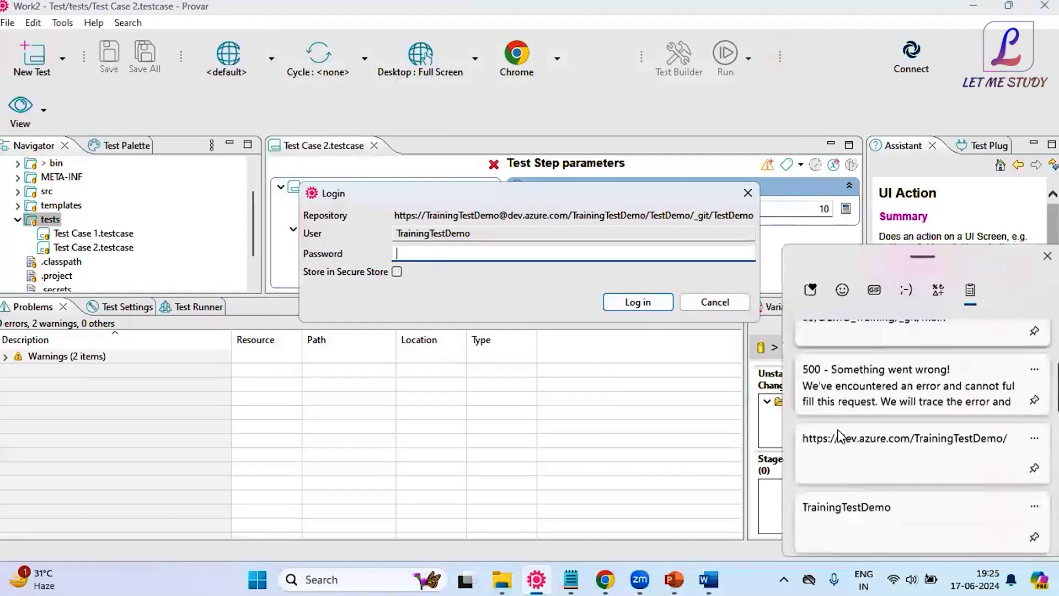
scroll(840, 434, "down", 3)
left_click(849, 354)
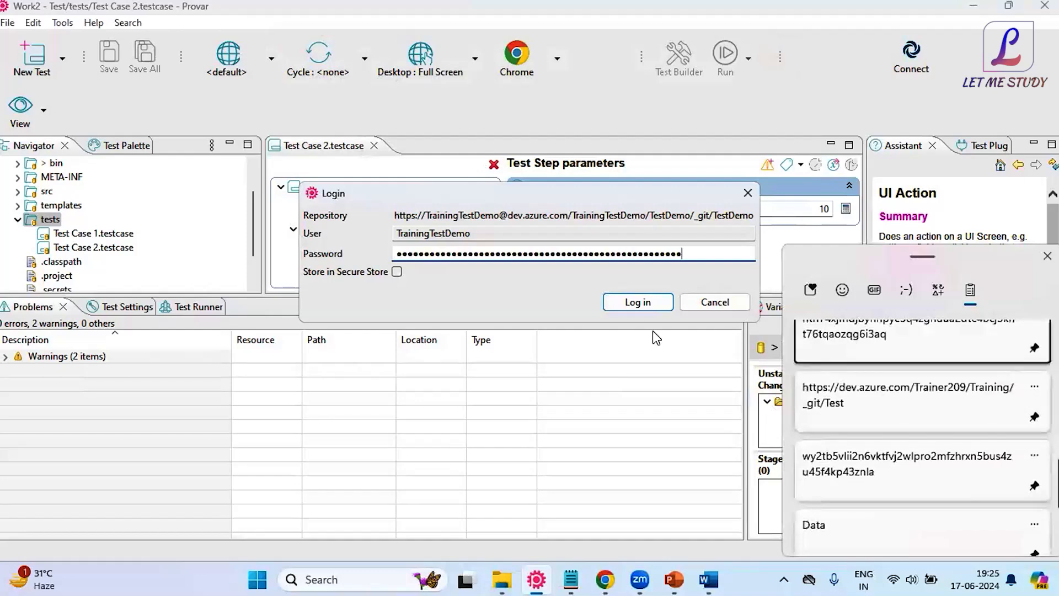
left_click(636, 299)
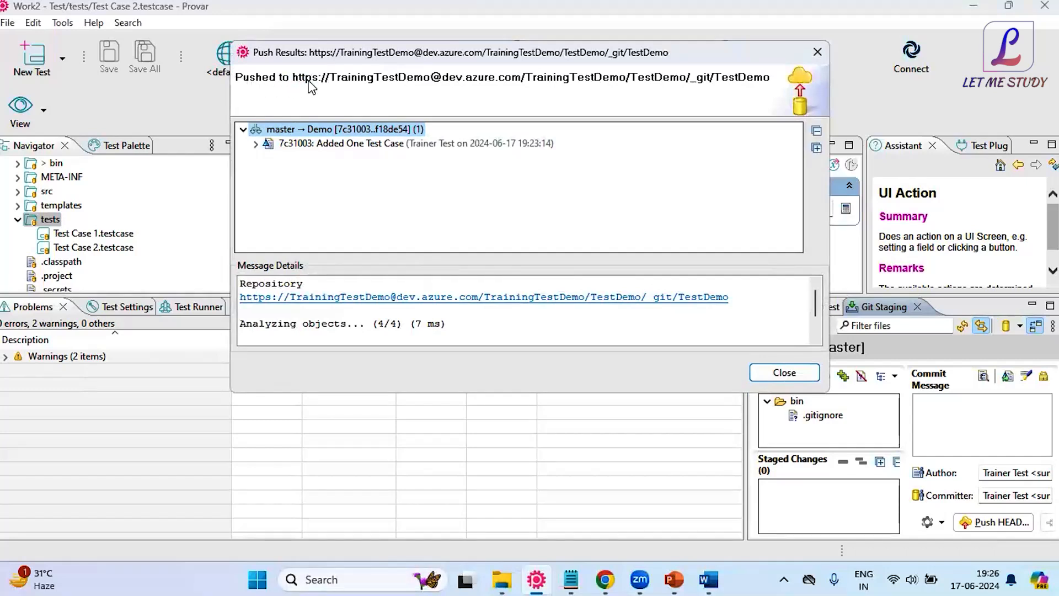
left_click(255, 144)
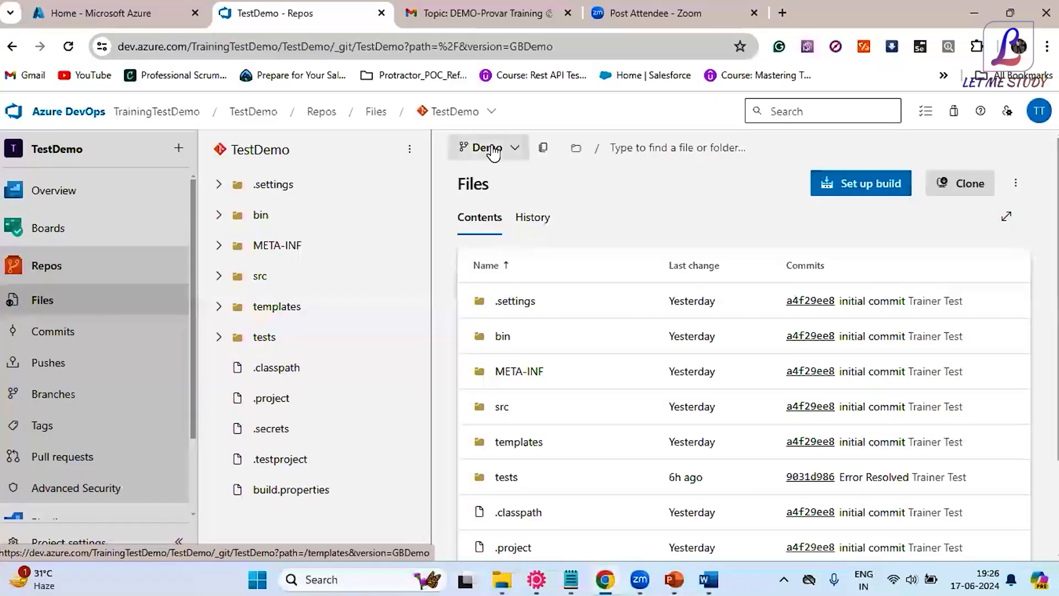
- In Azure DevOps in Chrome, examine the Demo branch's commit history and files and the repository's branch list for the pushed commit
left_click(488, 147)
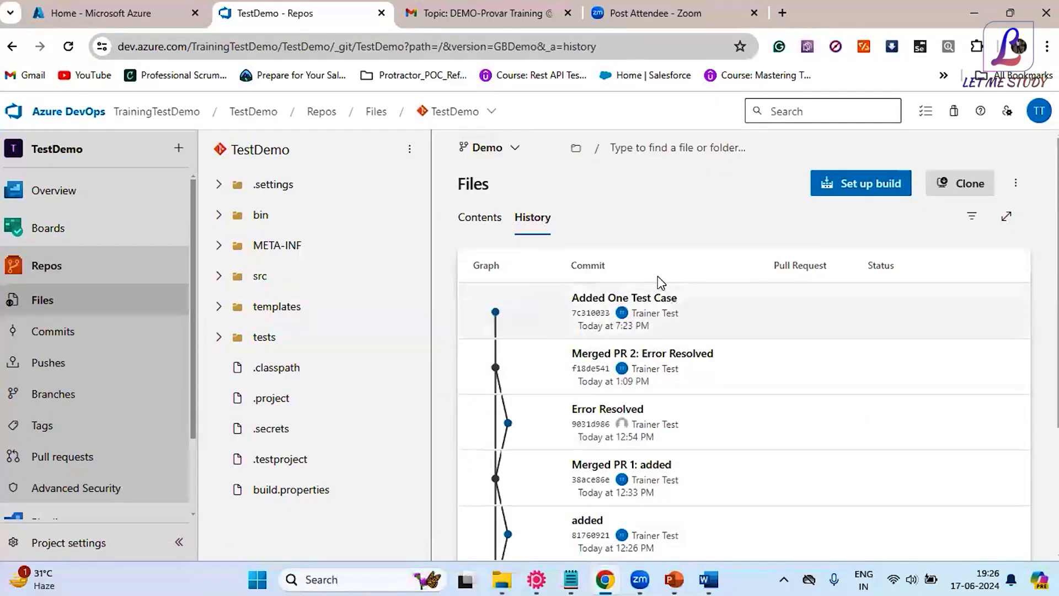
left_click(487, 218)
left_click(491, 154)
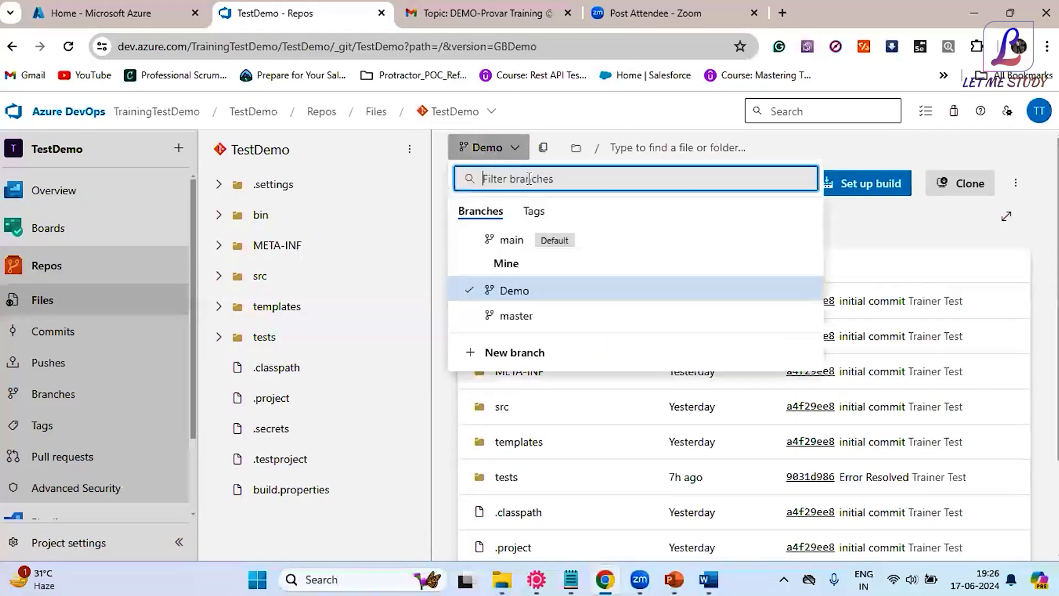
left_click(525, 293)
left_click(67, 397)
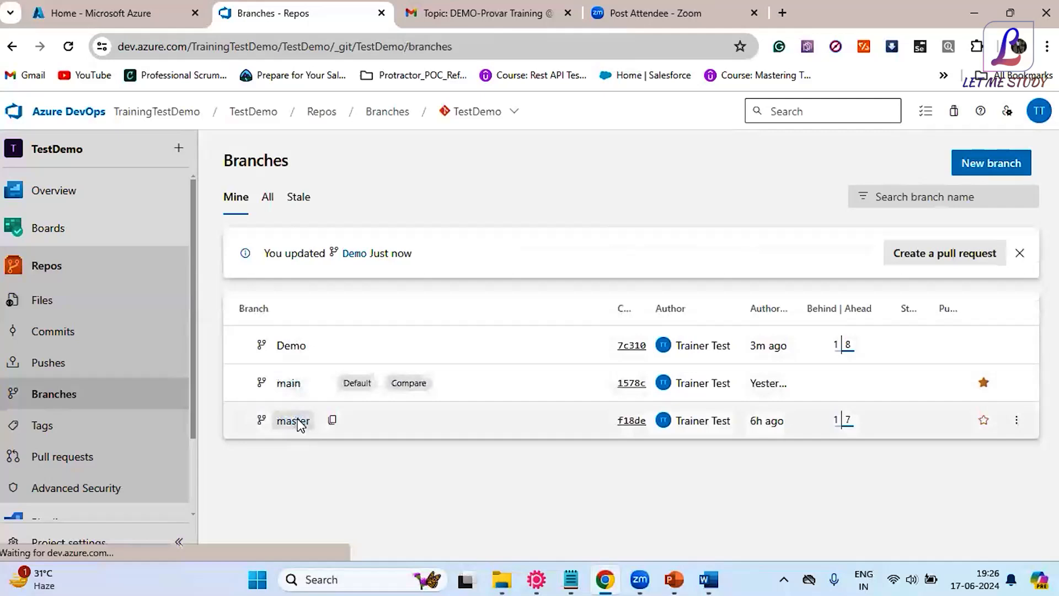
left_click(290, 348)
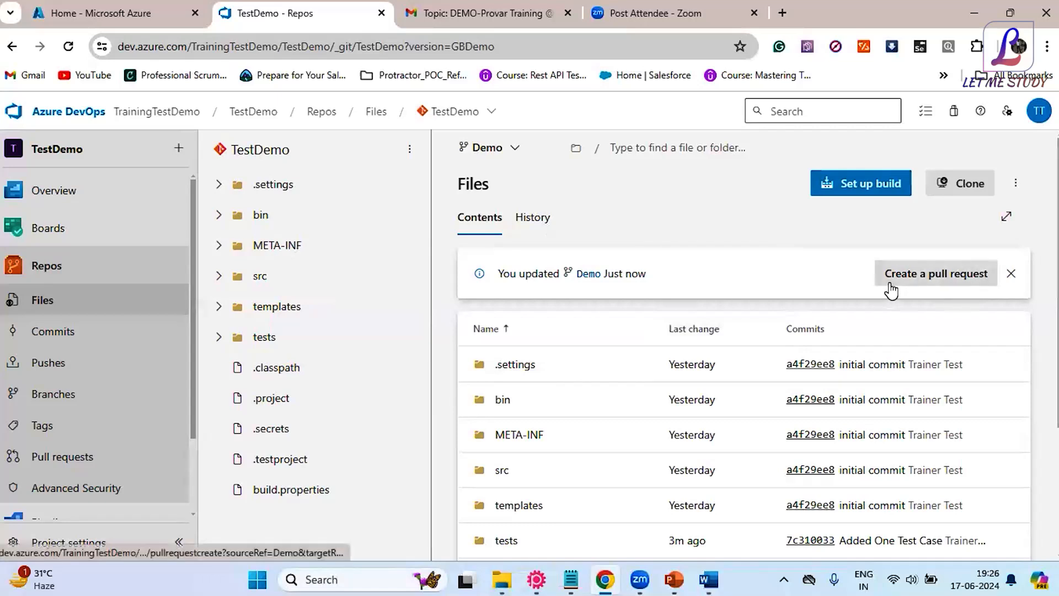
left_click(515, 164)
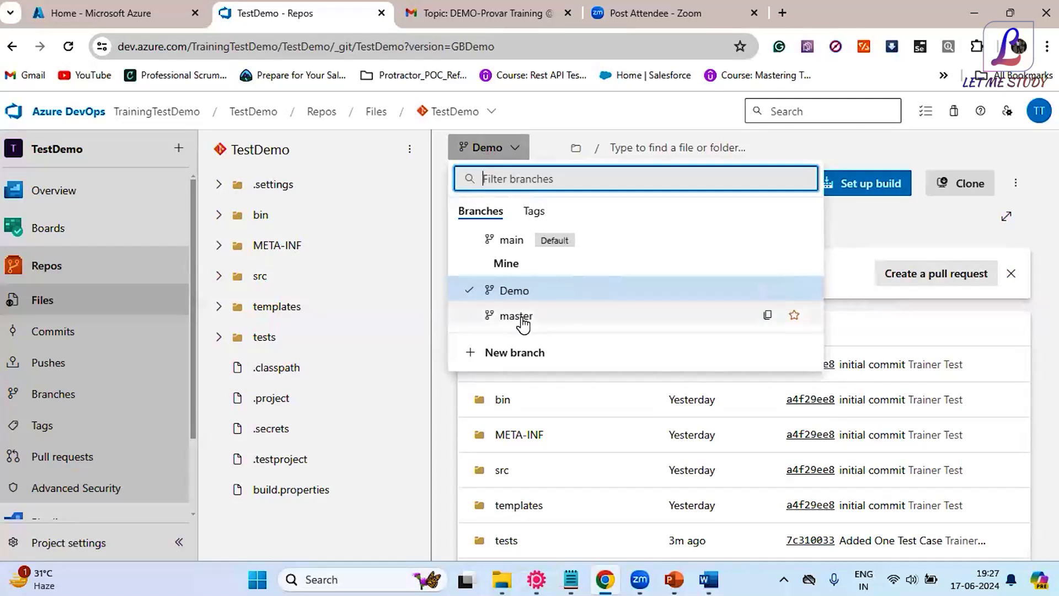
key("Escape")
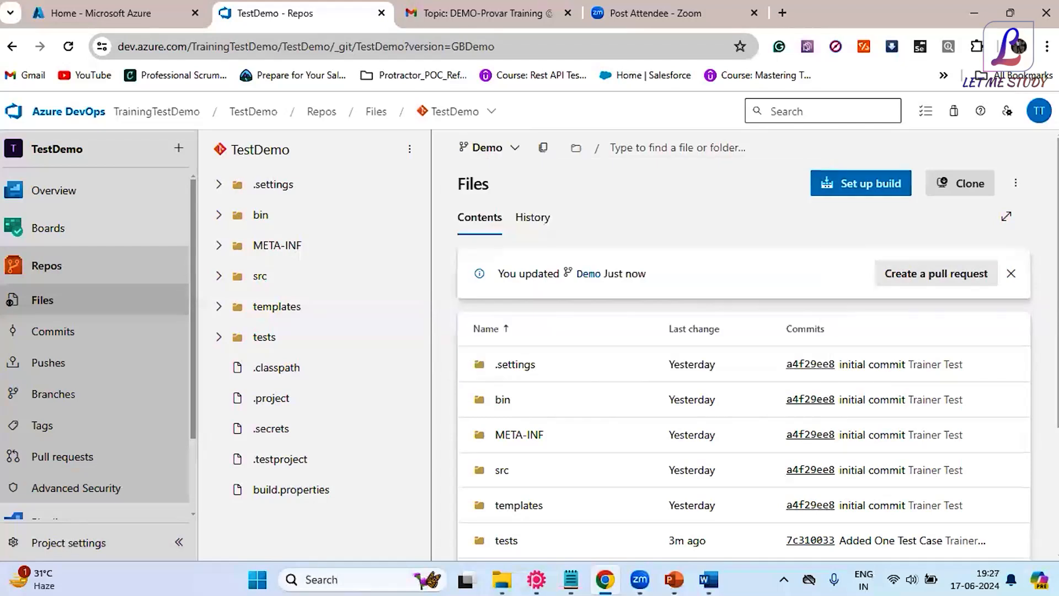
- Start a new pull request with Demo as the source branch and master as the target branch
left_click(924, 276)
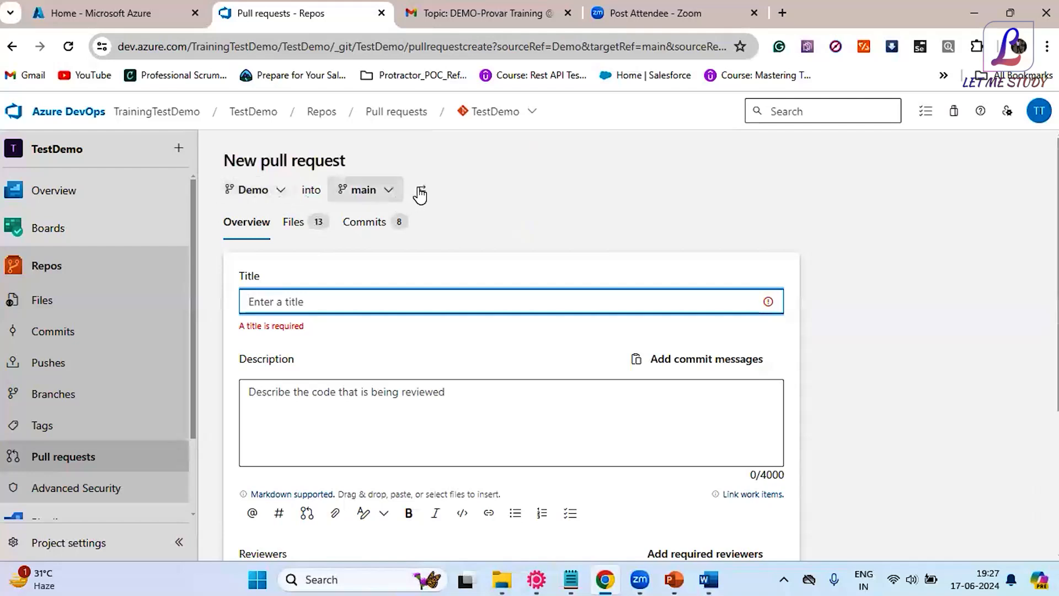
left_click(275, 193)
left_click(281, 274)
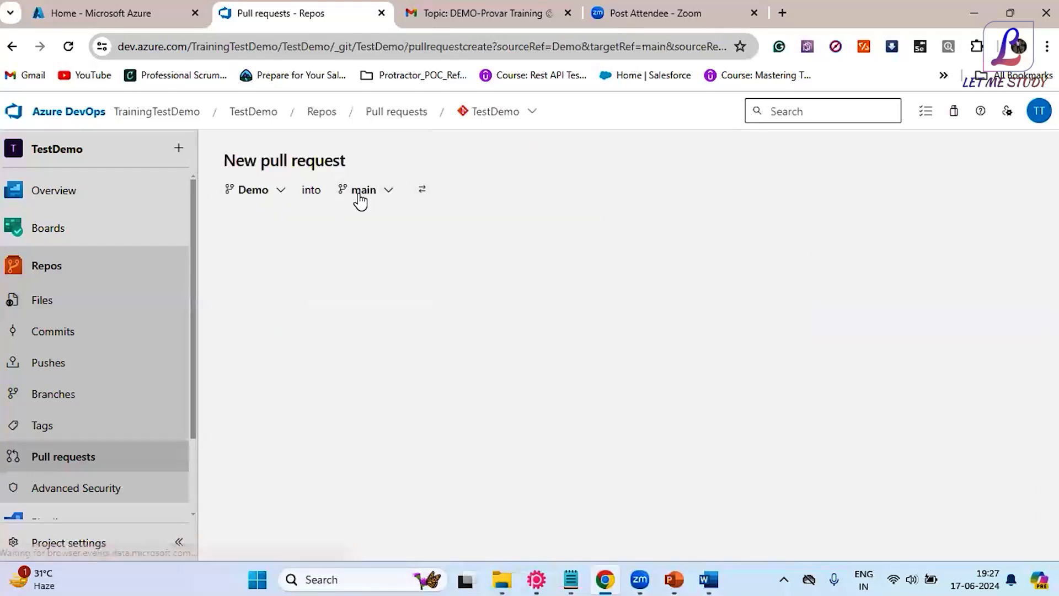
left_click(358, 195)
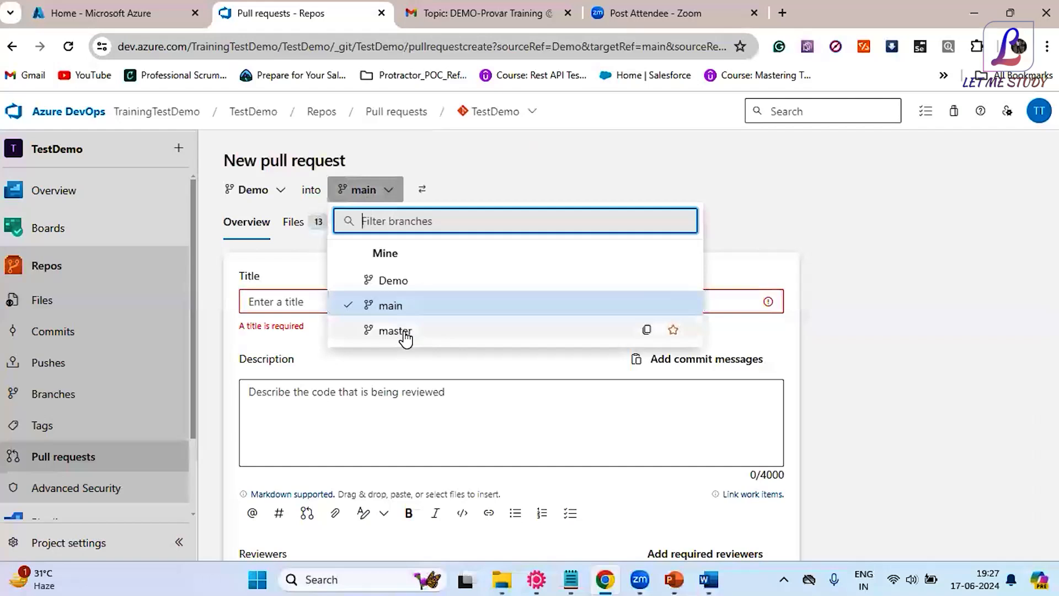
left_click(405, 331)
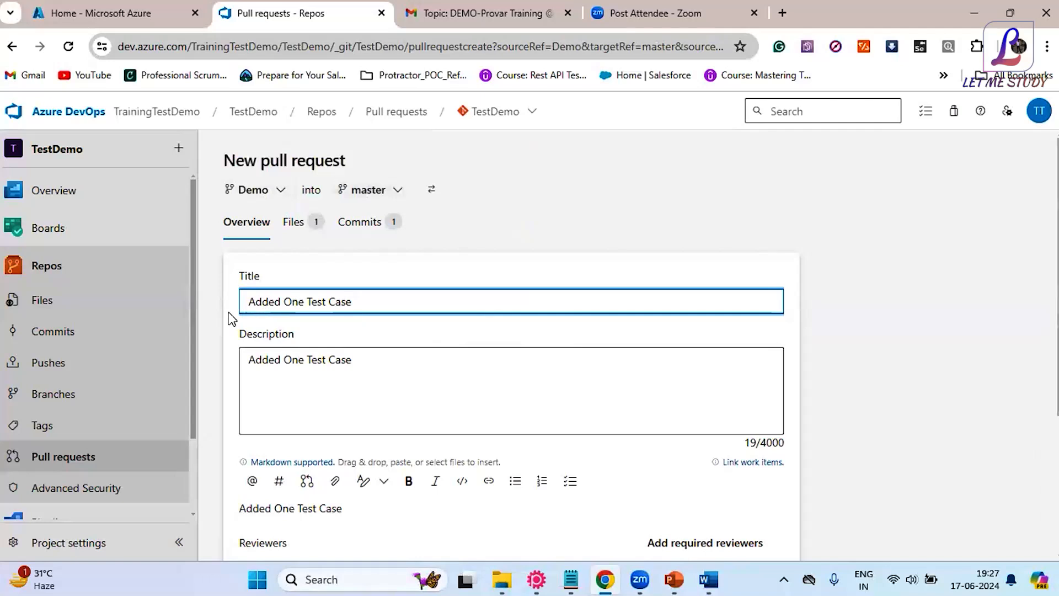
- Review the pull request's title and description, keep both as "Added One Test Case", and create the pull request
left_click_drag(248, 301, 366, 302)
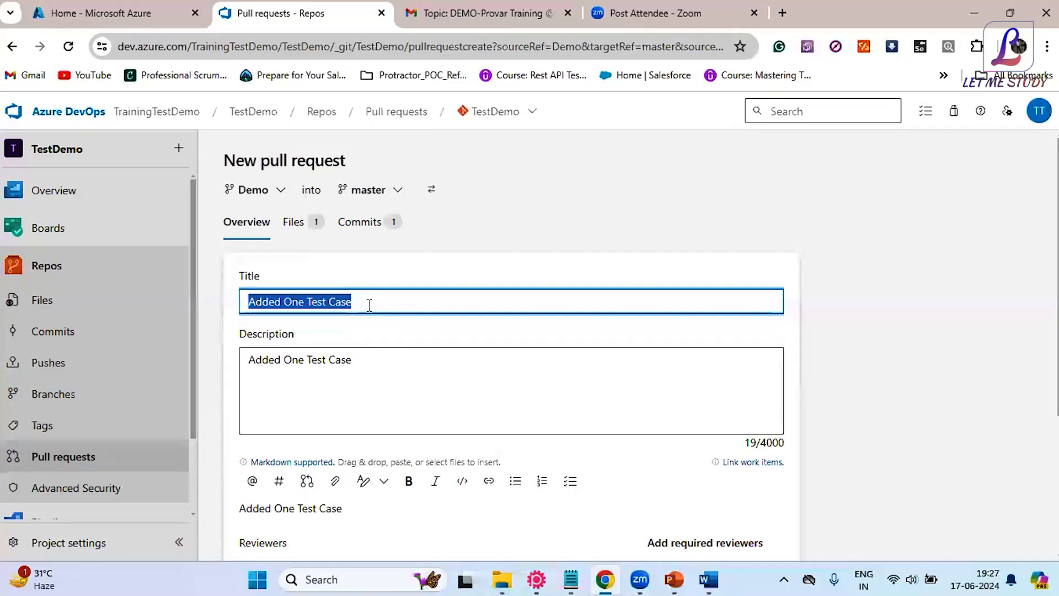
left_click(369, 305)
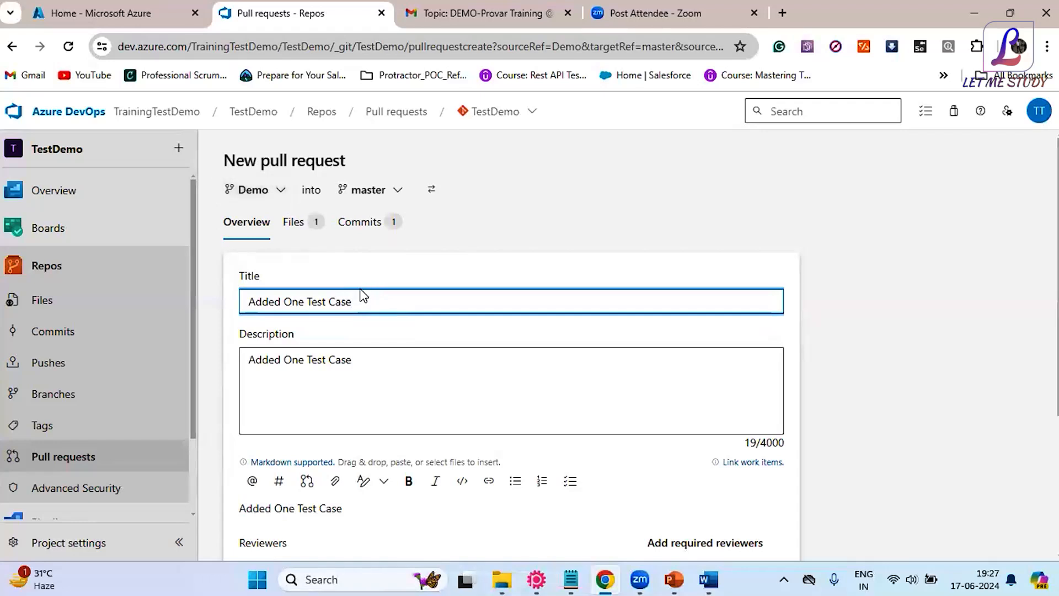
left_click_drag(354, 302, 246, 302)
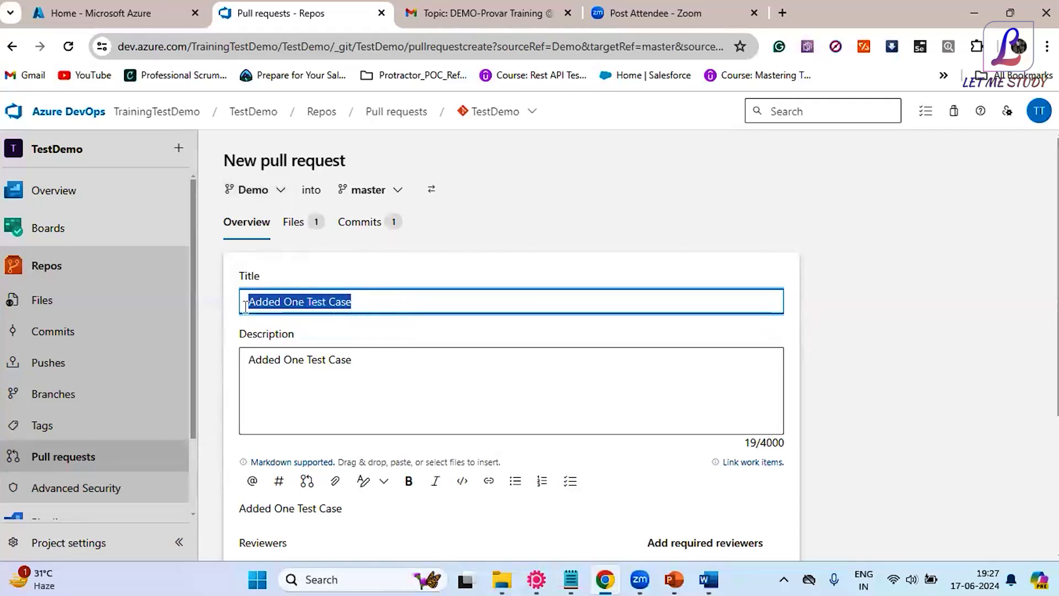
left_click_drag(371, 367, 236, 359)
left_click_drag(359, 303, 220, 314)
left_click(353, 302)
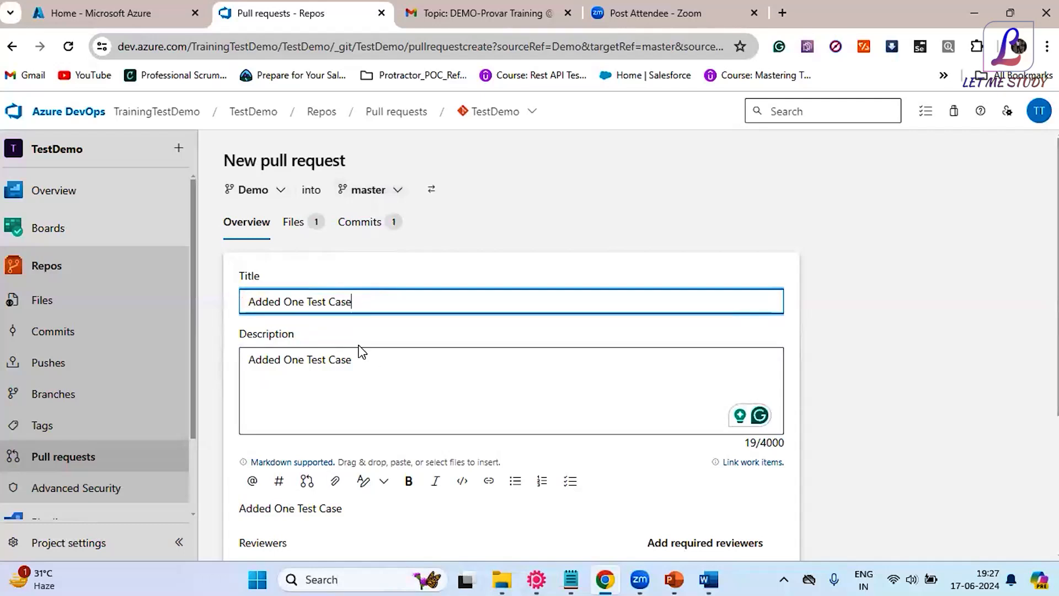
scroll(359, 346, "down", 1)
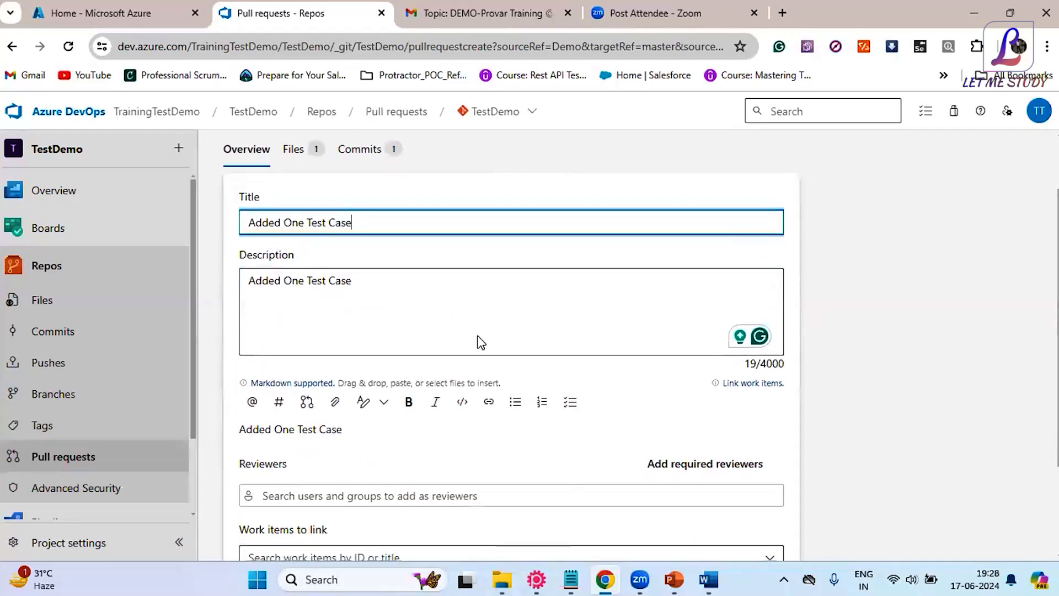
scroll(480, 343, "down", 2)
scroll(485, 393, "up", 3)
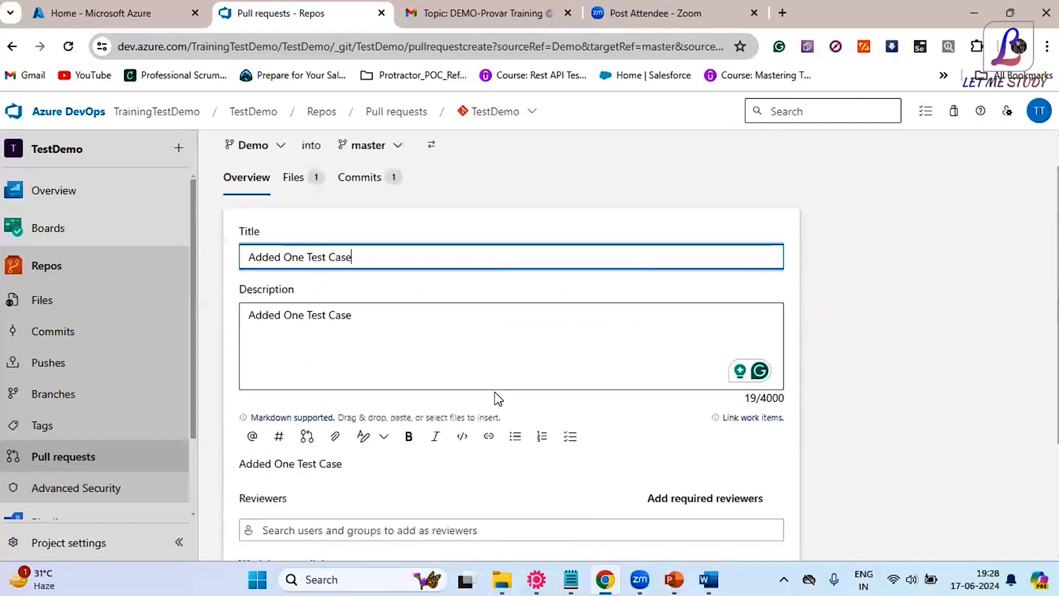
scroll(496, 392, "down", 3)
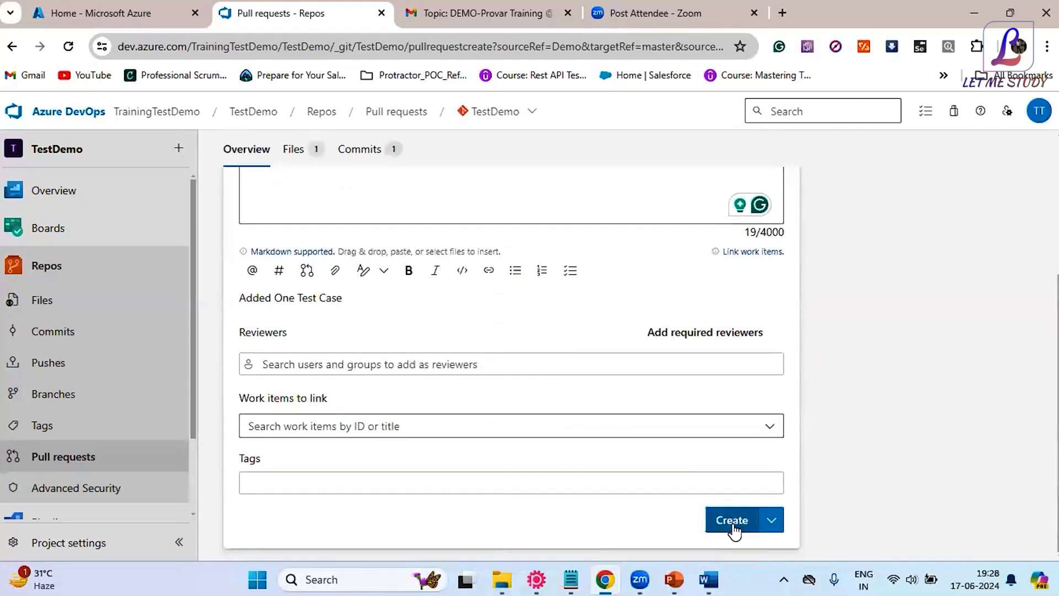
left_click(733, 521)
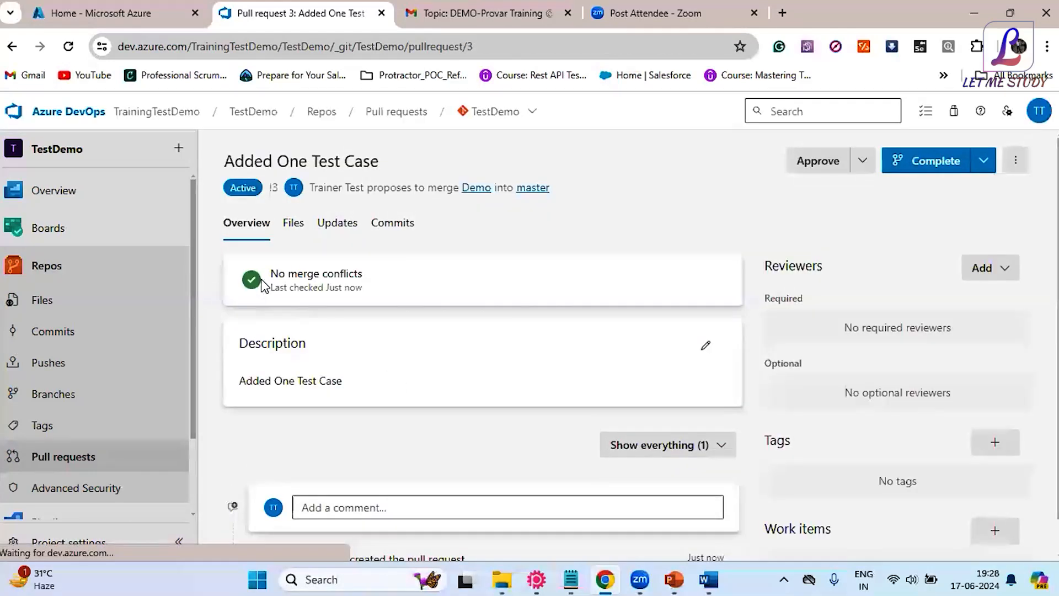
- Check for merge conflicts and complete the pull request as Merge (no fast forward), completing associated work items and deleting Demo after merging
left_click_drag(270, 271, 381, 281)
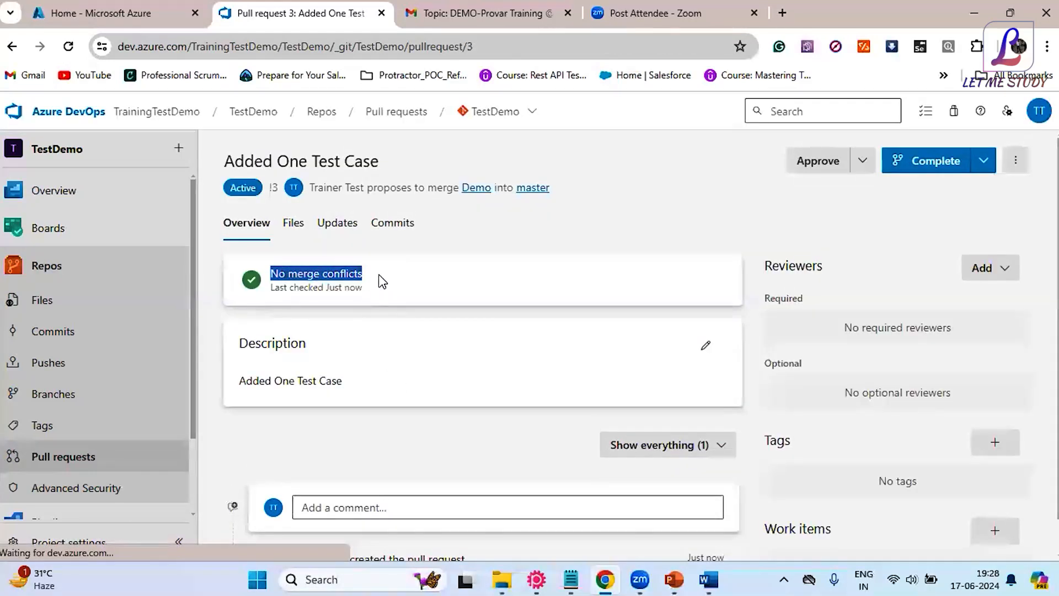
left_click(381, 282)
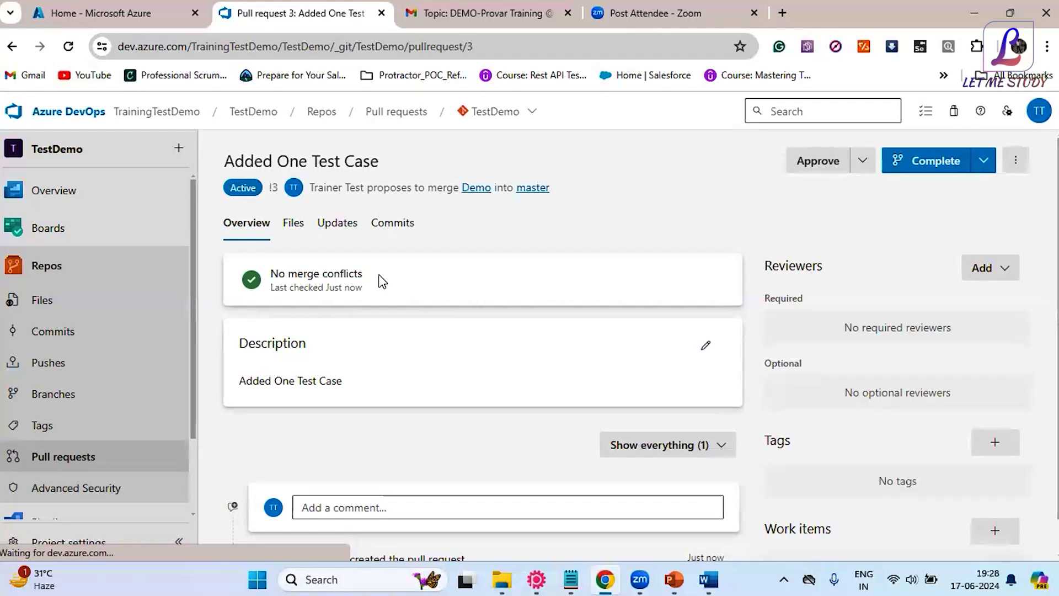
left_click(922, 164)
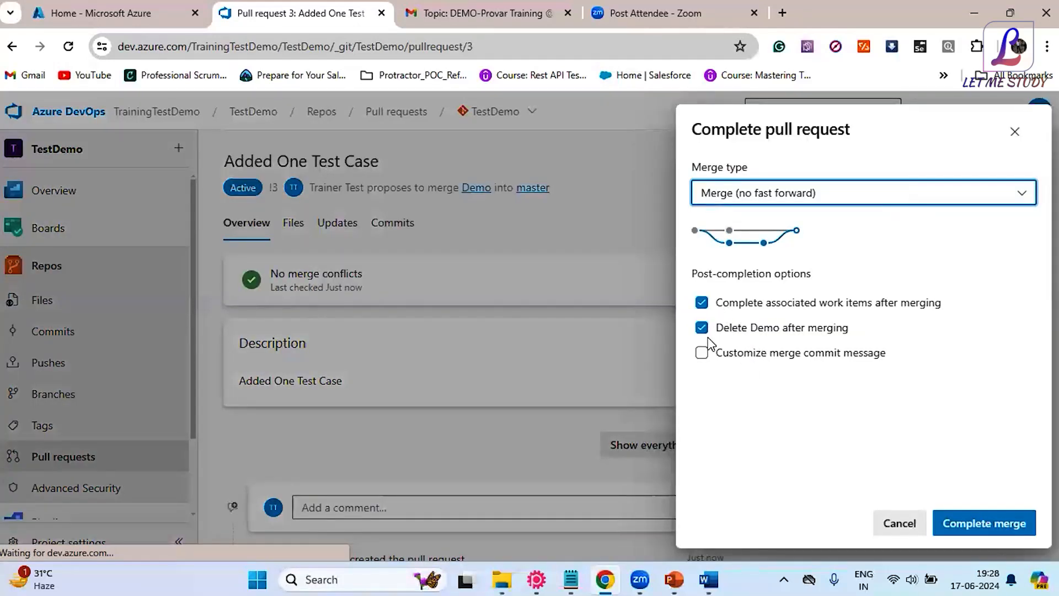
left_click(701, 302)
left_click(701, 303)
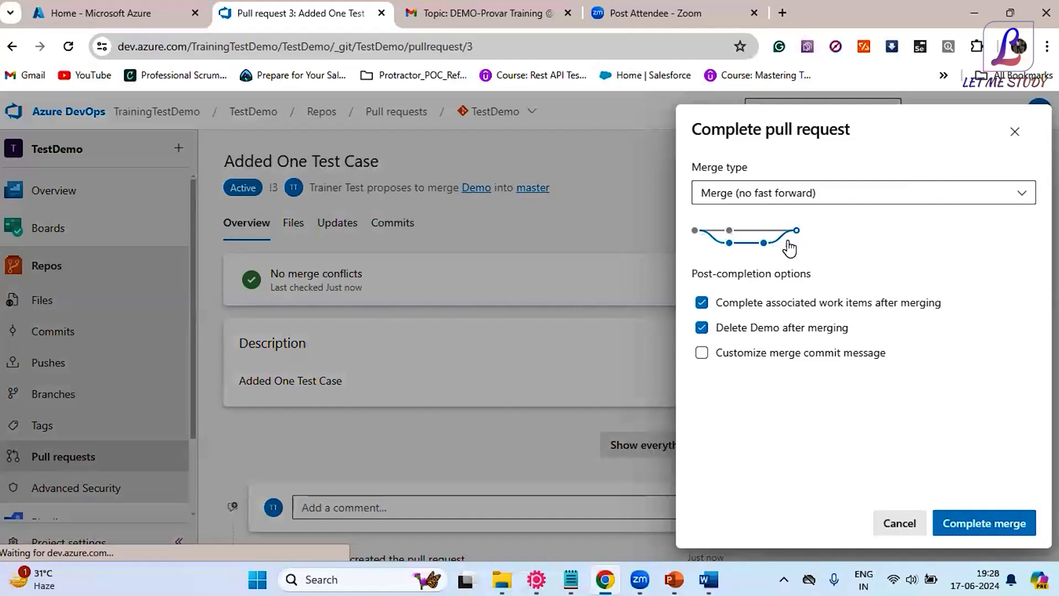
left_click(705, 331)
left_click(704, 329)
left_click(704, 328)
double_click(765, 329)
left_click(804, 307)
left_click(703, 307)
left_click(988, 526)
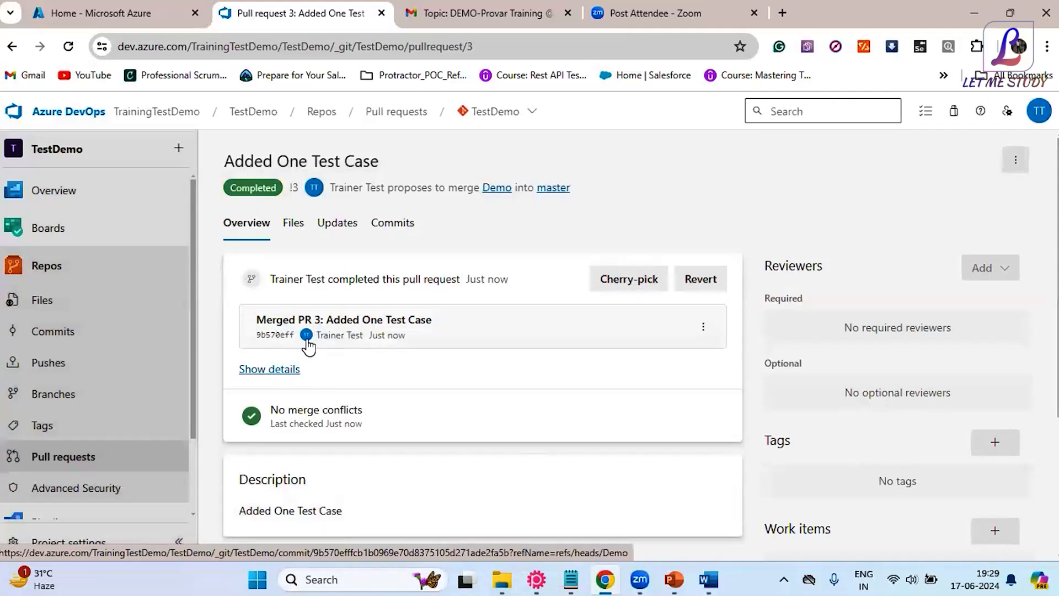
- Examine the repository's branch list and the master branch's commit history and files for the merged pull request
left_click(58, 393)
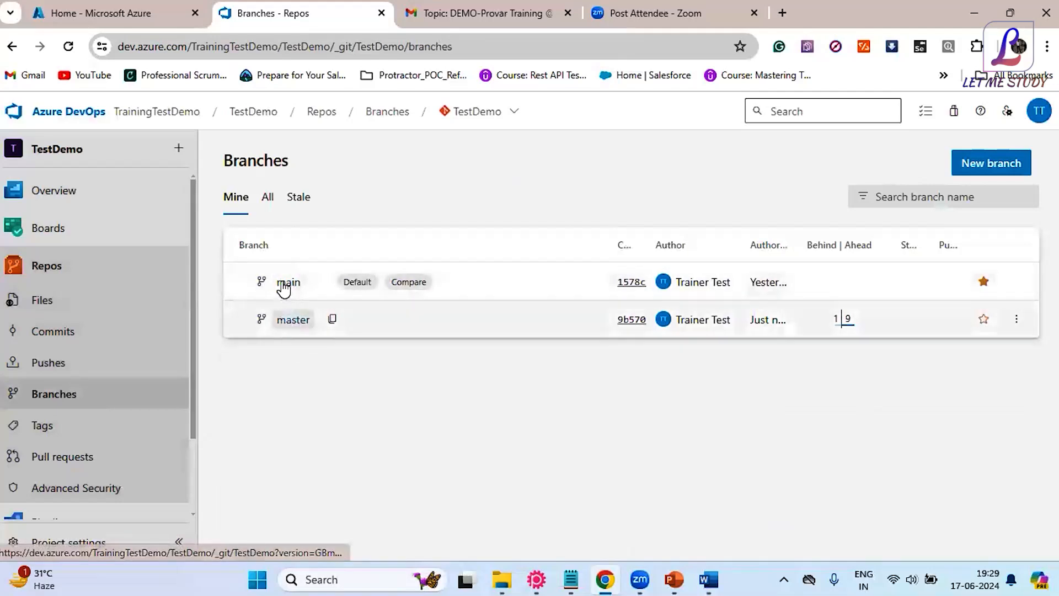
left_click(291, 322)
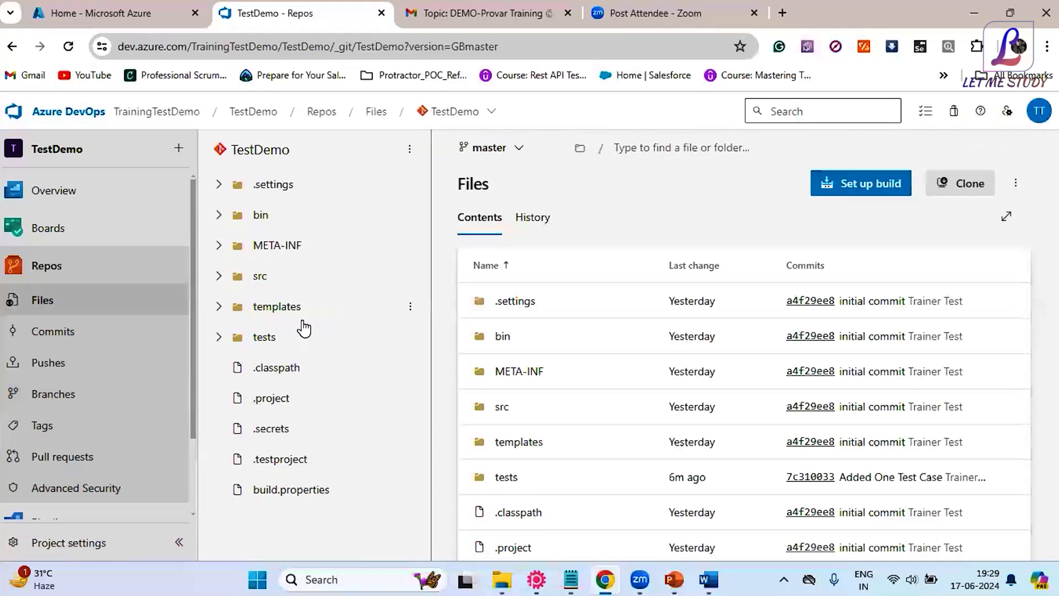
left_click(542, 219)
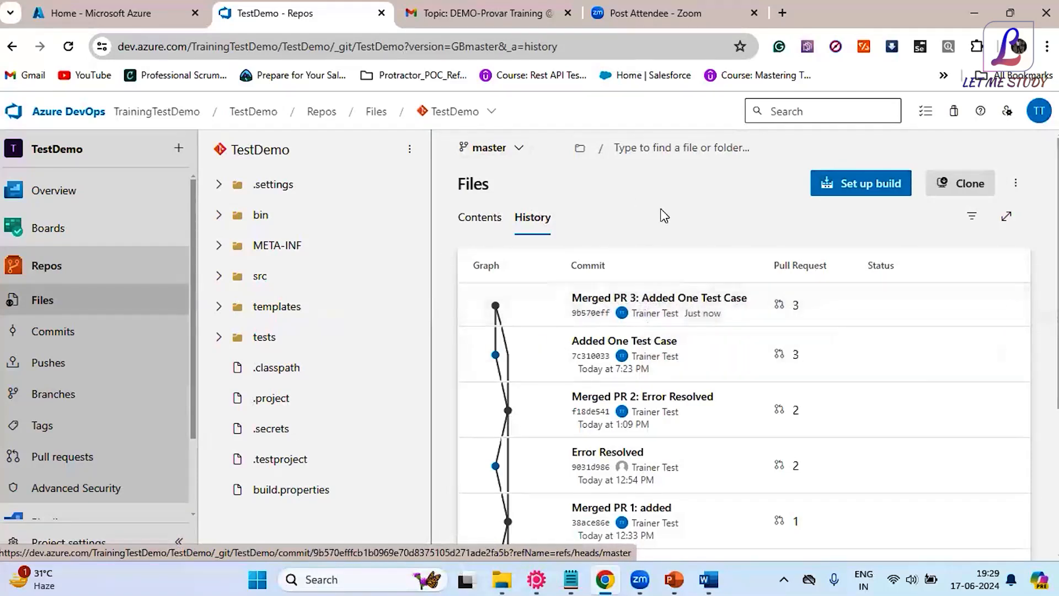
left_click(479, 215)
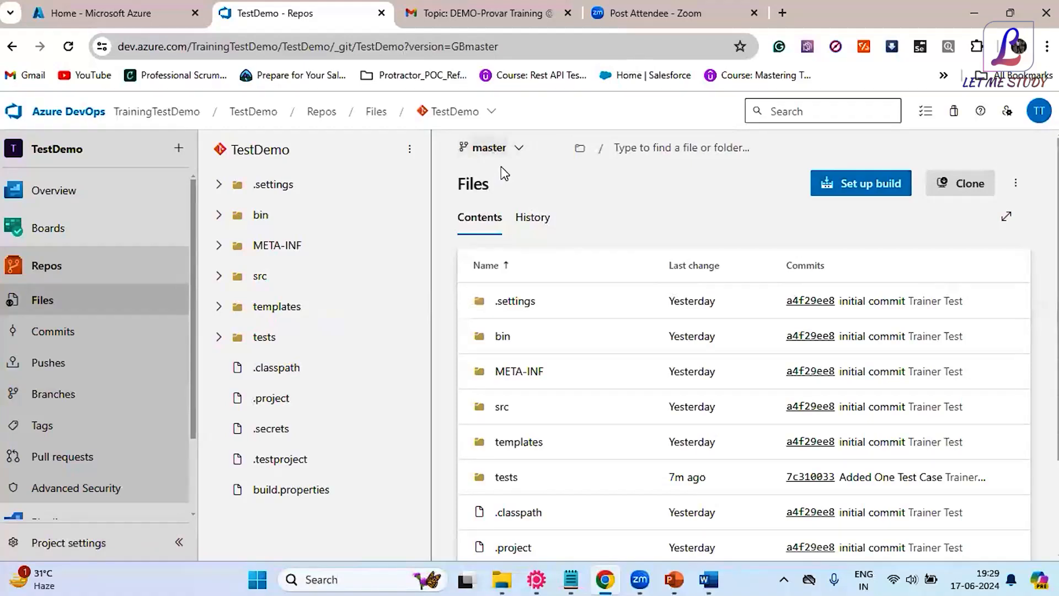
left_click(662, 17)
left_click(330, 12)
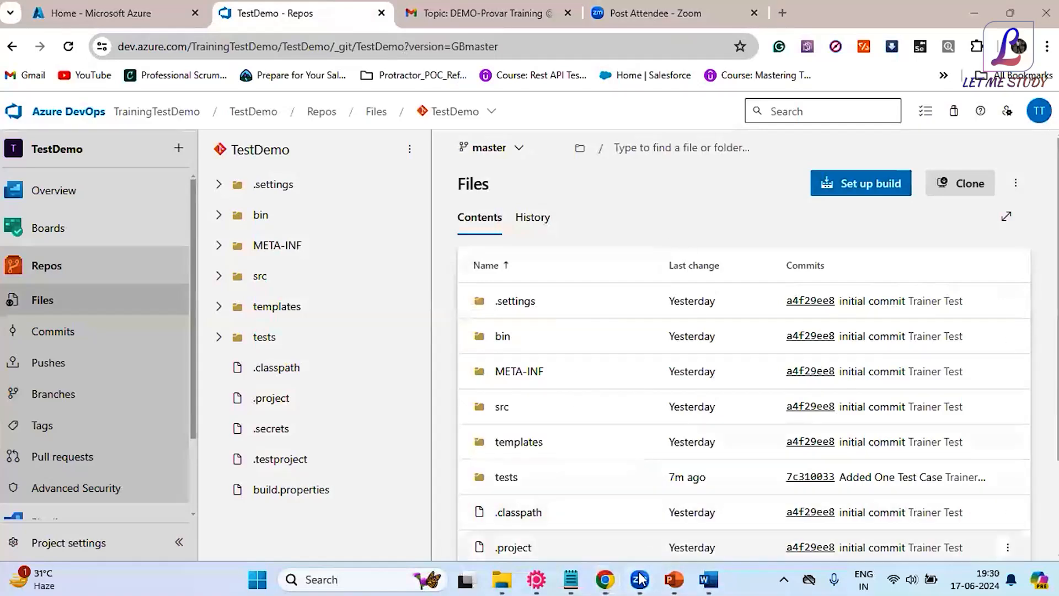
mouse_move(640, 579)
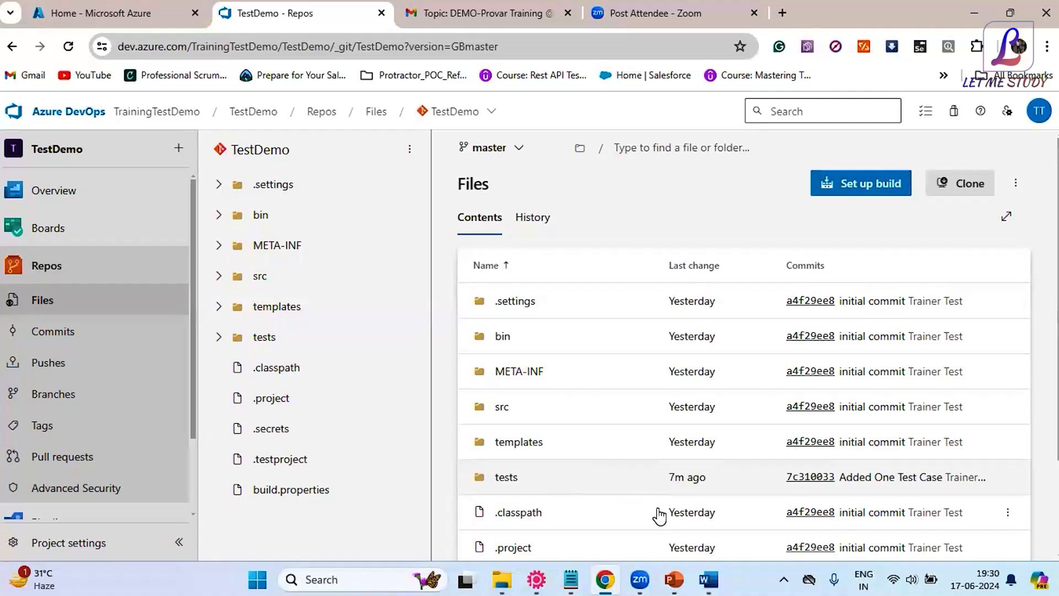
- Switch to Word and review the whole guide on importing a project from Git to Provar and pushing changes to Git
left_click(709, 578)
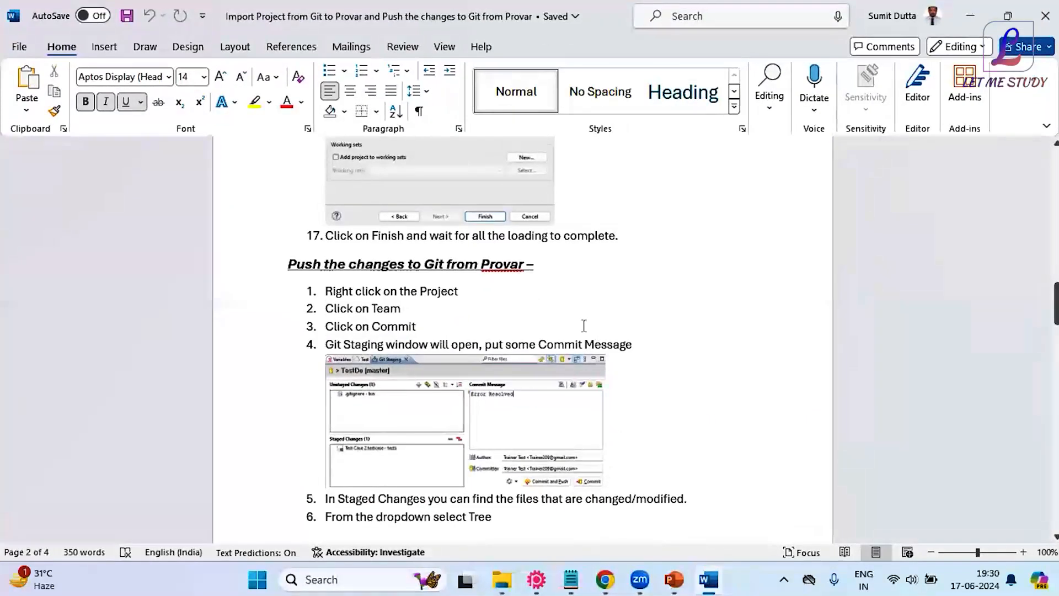
scroll(596, 333, "up", 15)
scroll(576, 297, "up", 10)
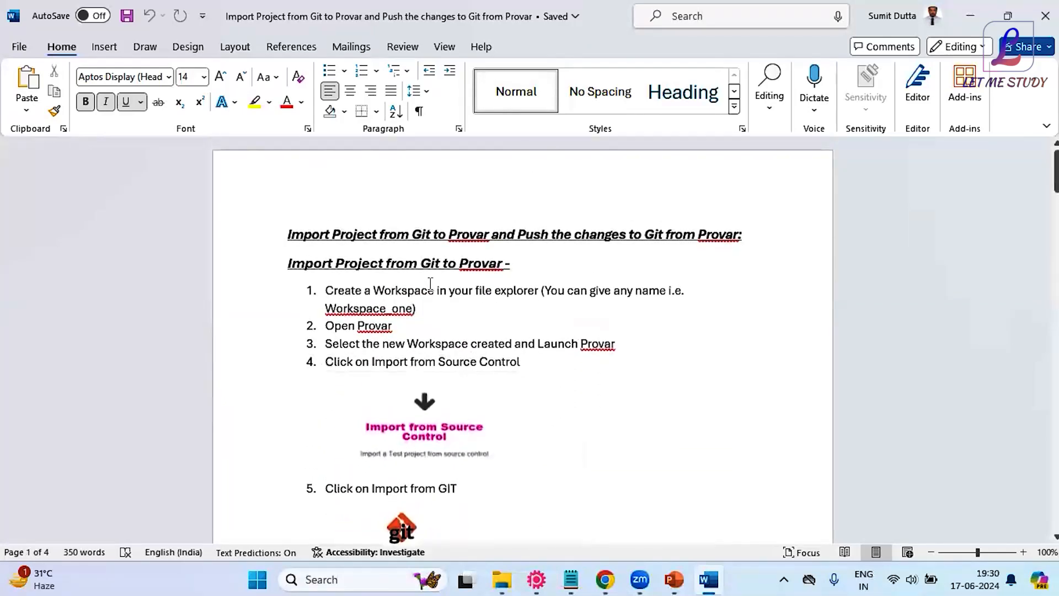
left_click(290, 234)
scroll(464, 322, "down", 5)
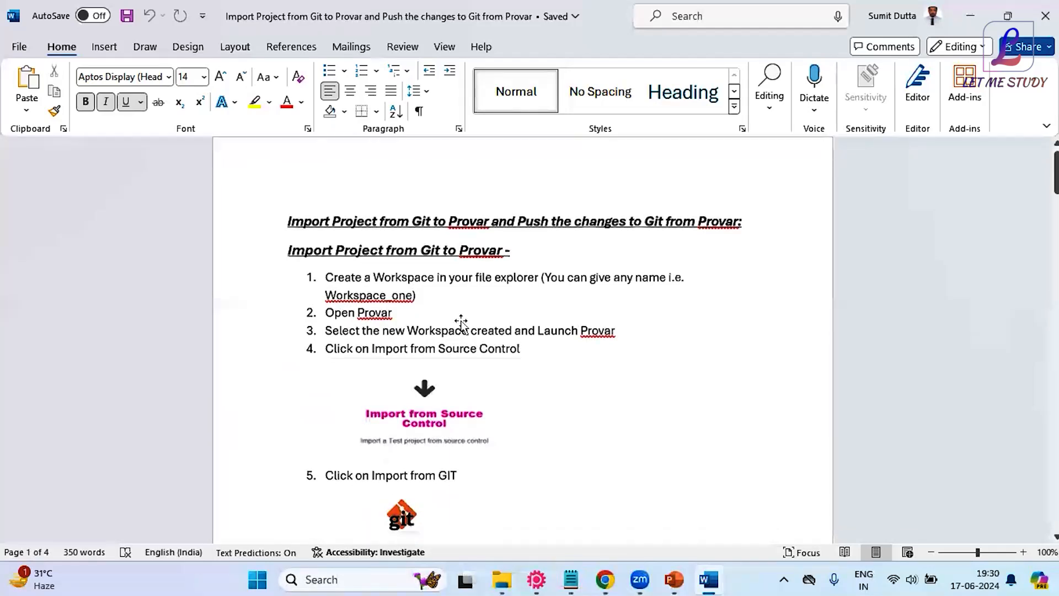
scroll(465, 321, "down", 11)
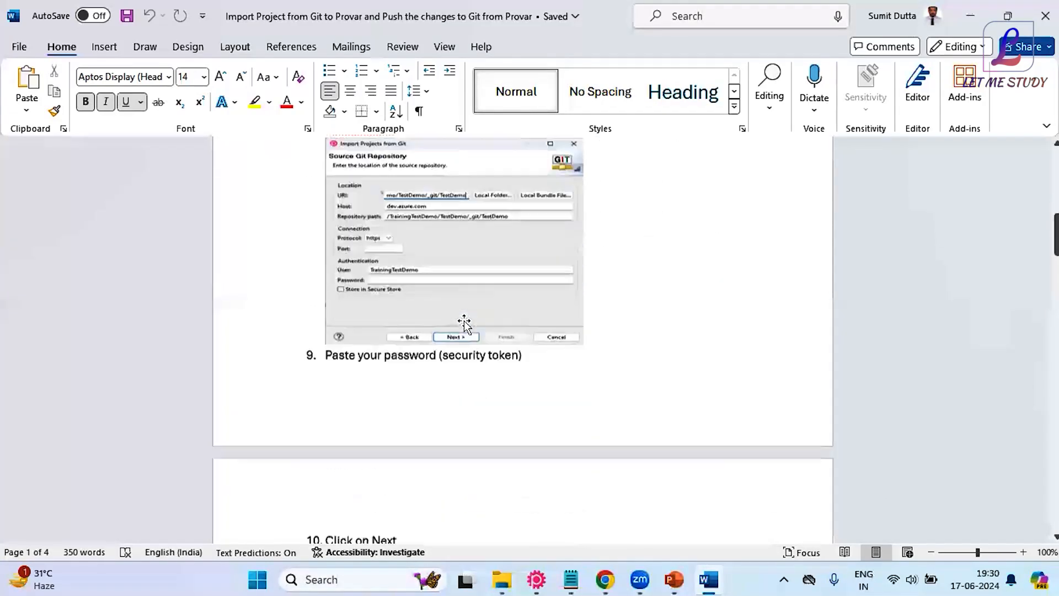
scroll(465, 322, "down", 6)
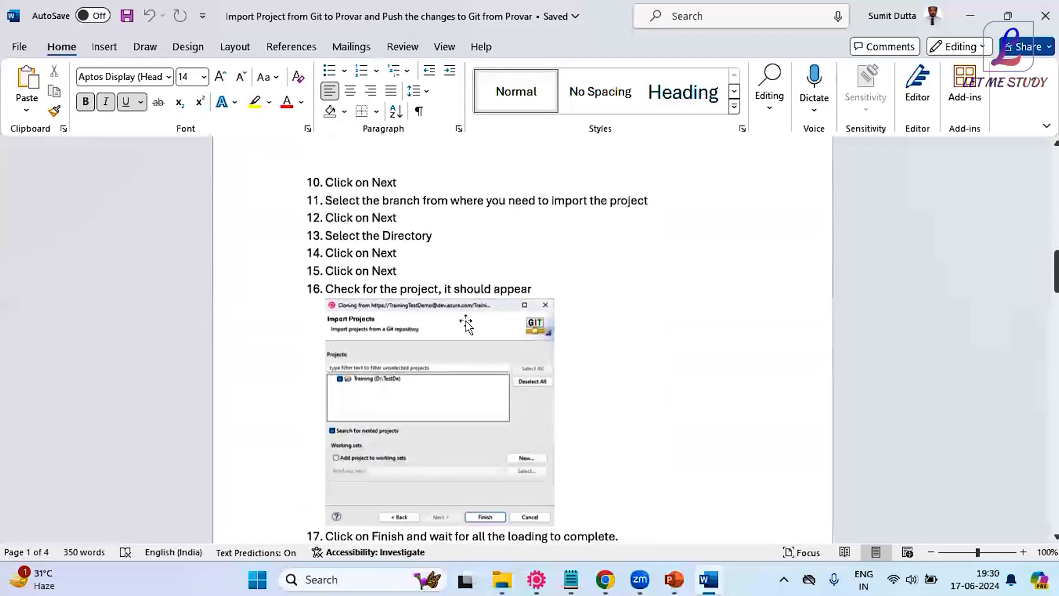
scroll(466, 320, "down", 2)
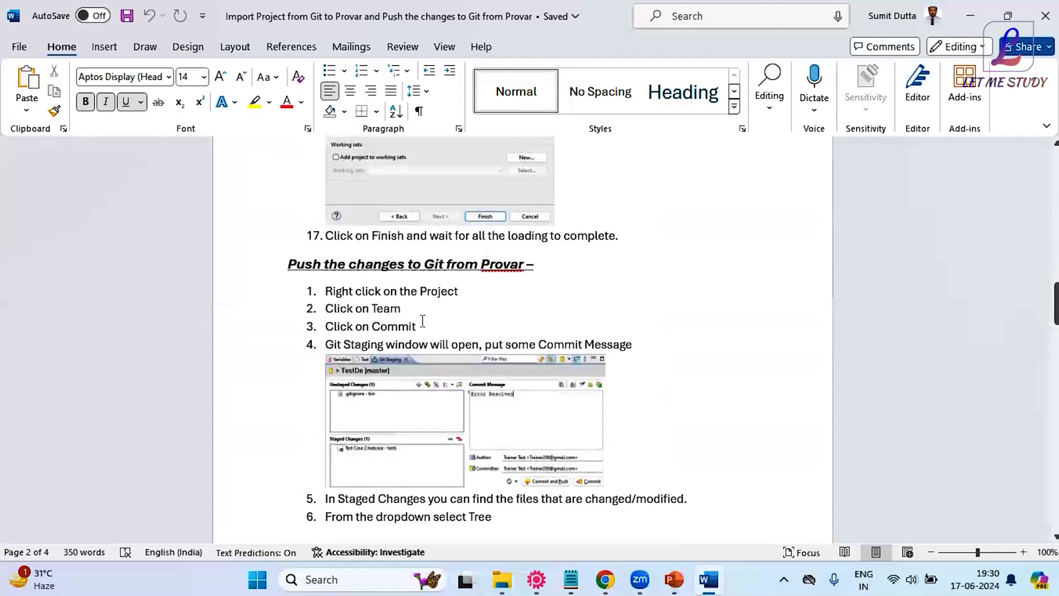
scroll(391, 325, "down", 10)
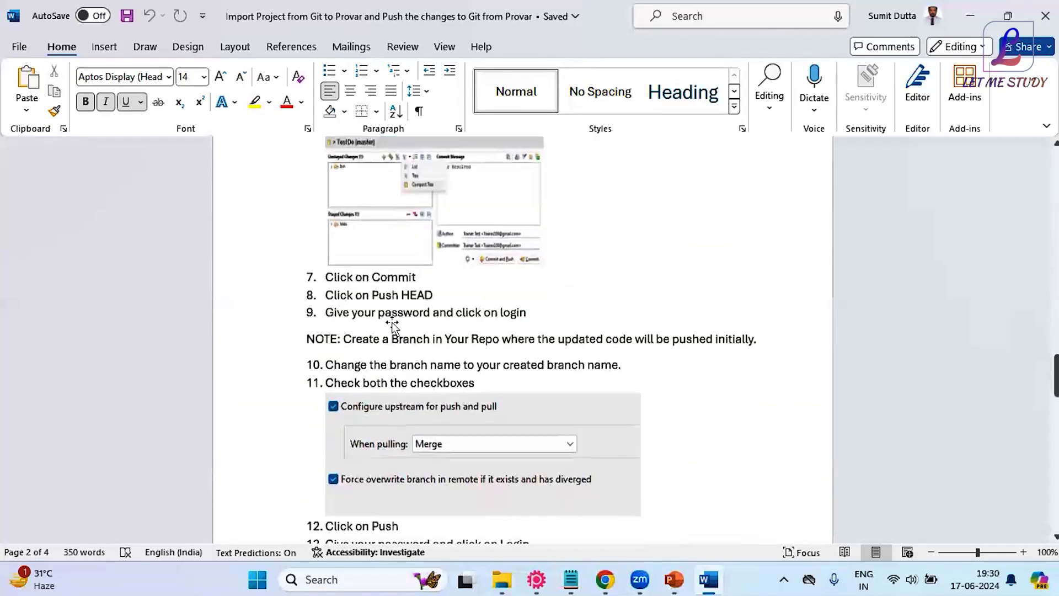
scroll(391, 324, "down", 12)
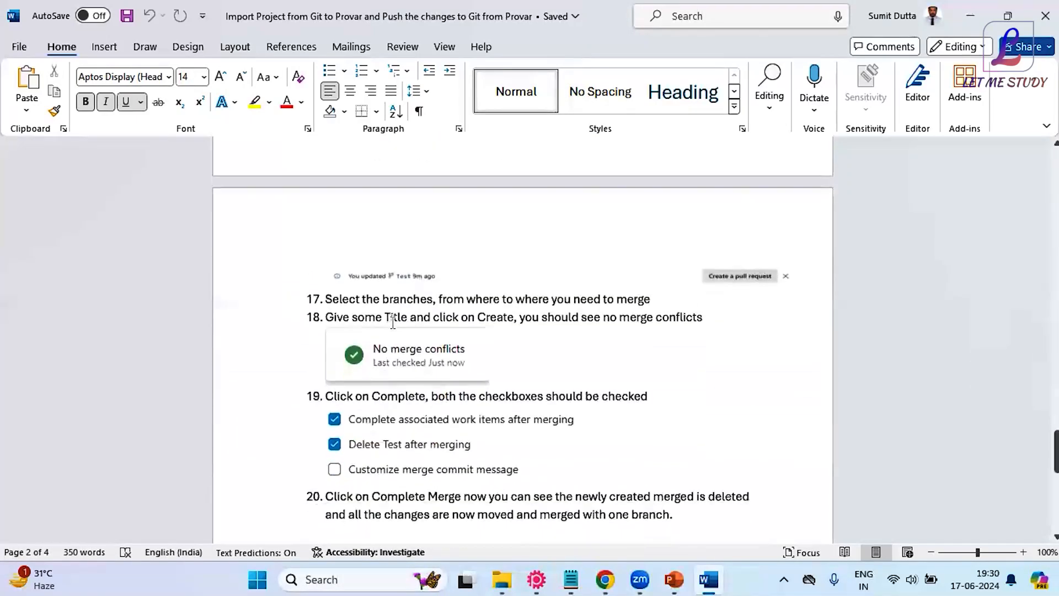
scroll(393, 323, "down", 2)
scroll(498, 402, "down", 3)
scroll(498, 402, "up", 3)
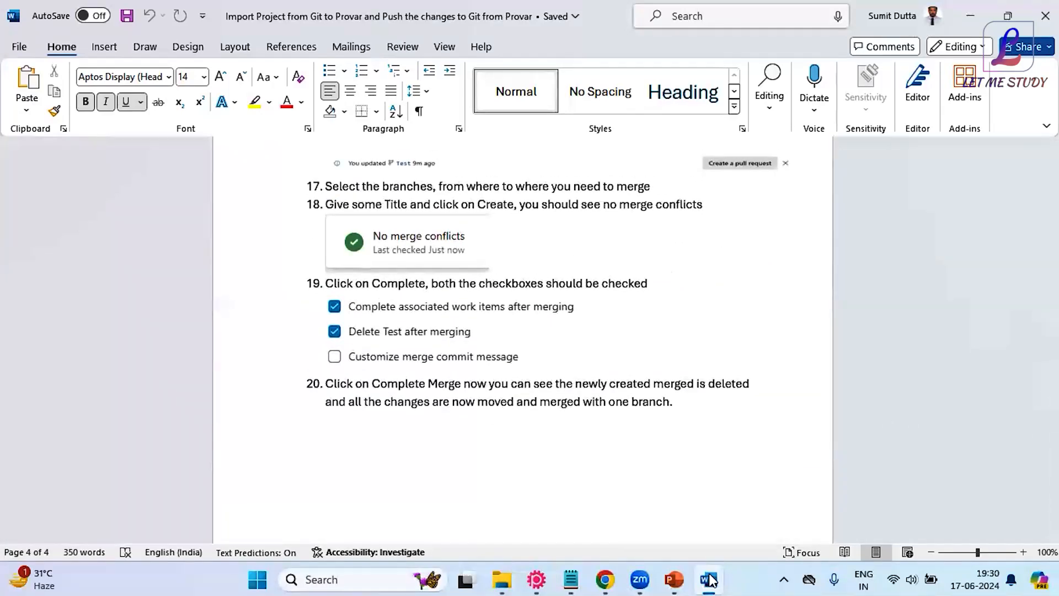
left_click(710, 579)
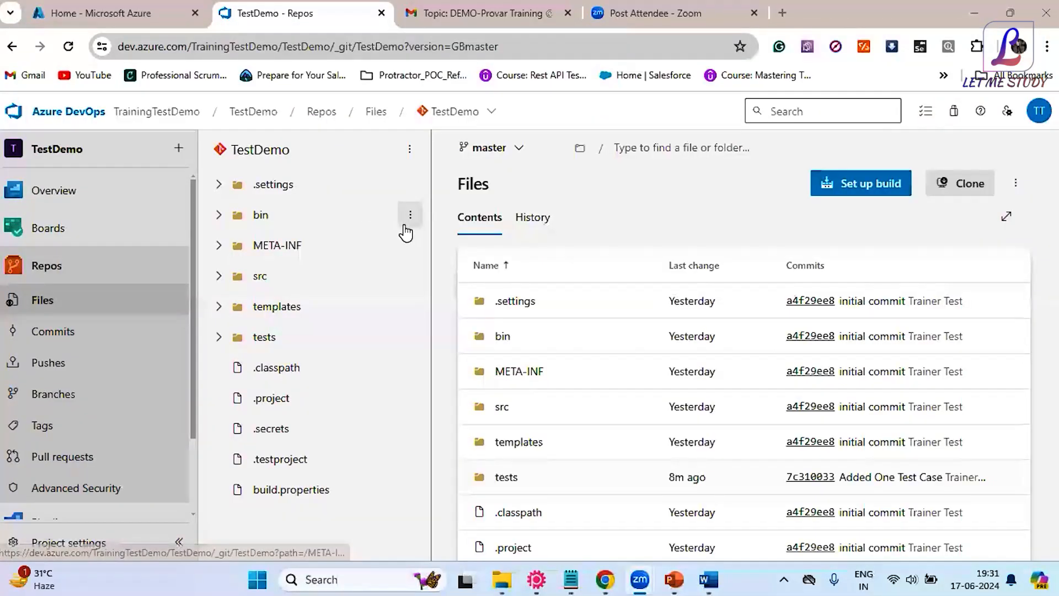
- Switch to Provar and close the open Test Case 2.testcase editor
mouse_move(719, 580)
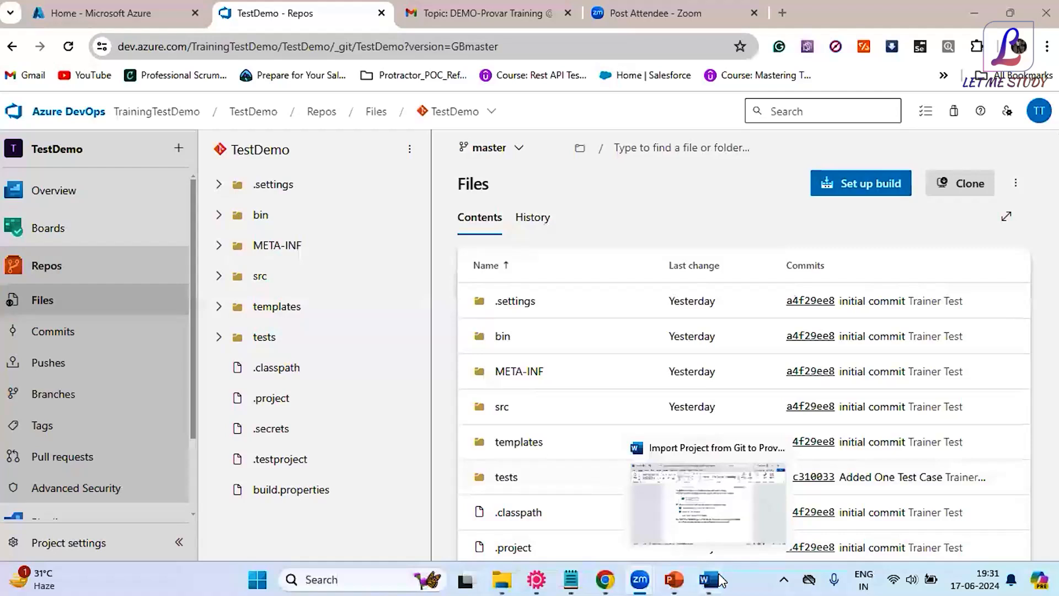
left_click(536, 579)
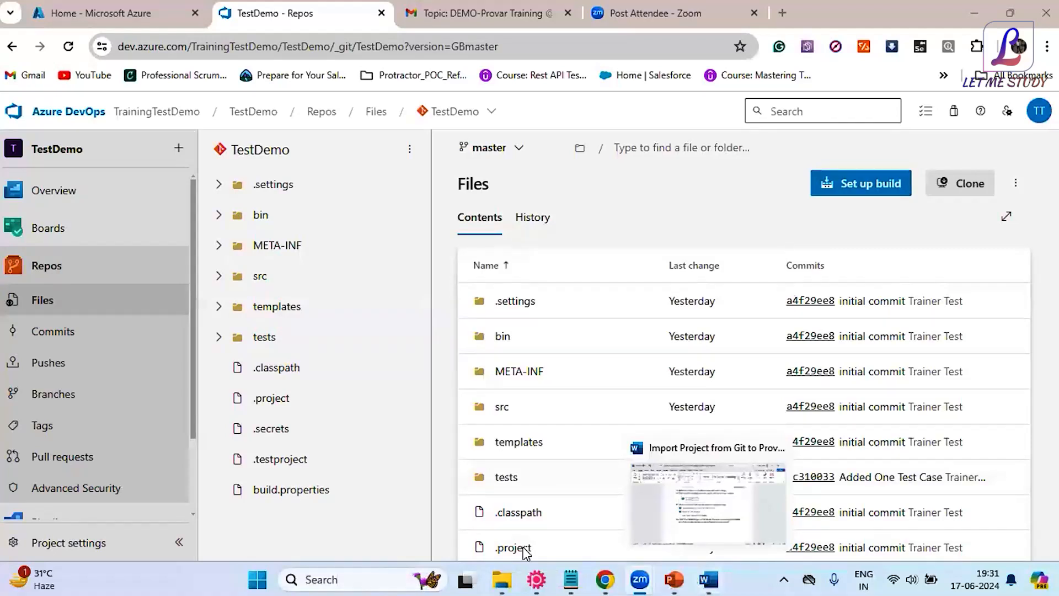
left_click_drag(338, 296, 338, 389)
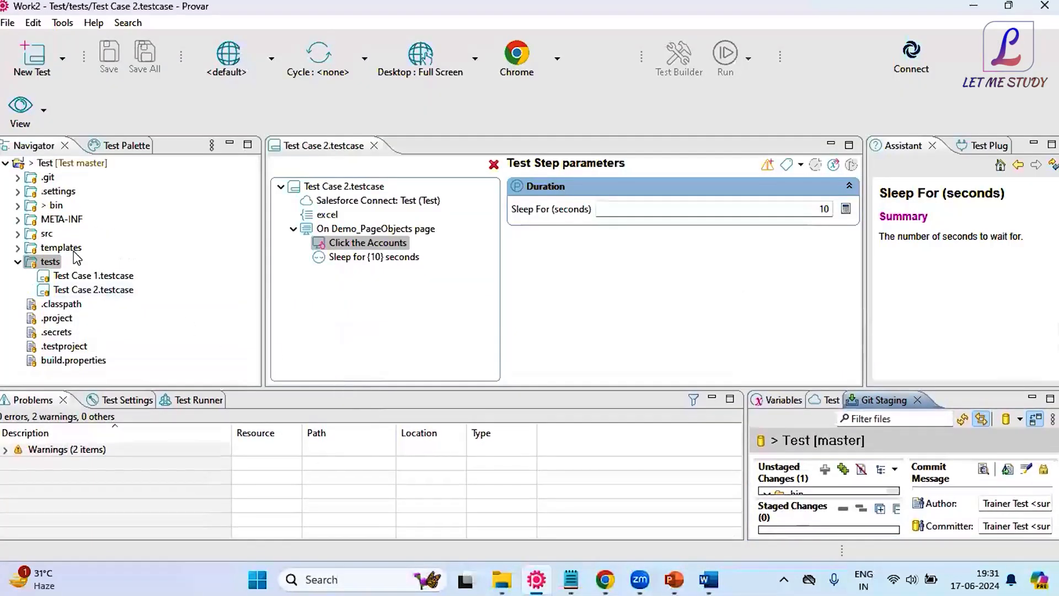
left_click(17, 263)
left_click(17, 263)
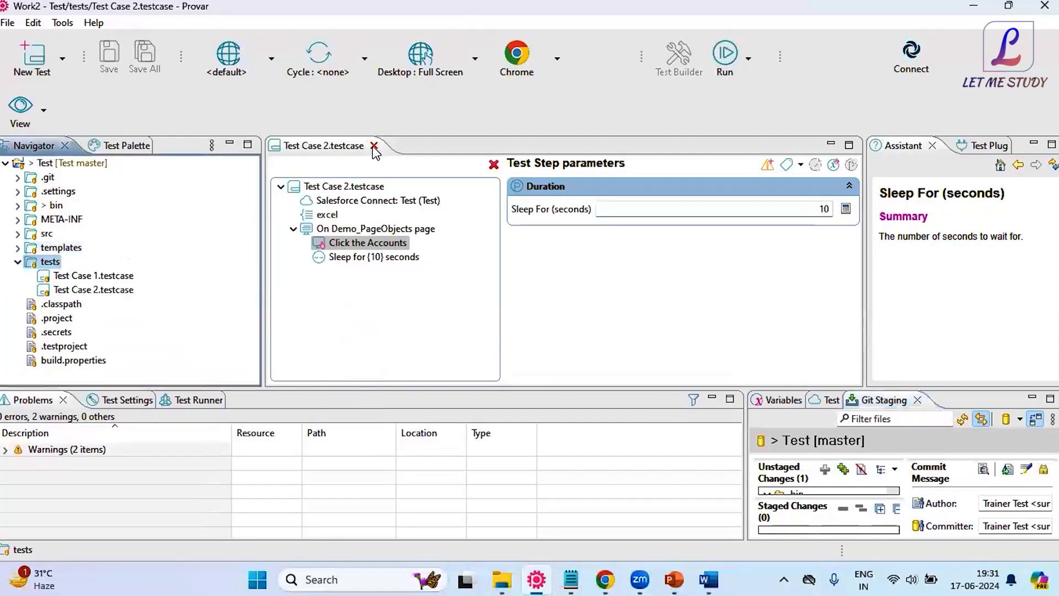
left_click(374, 145)
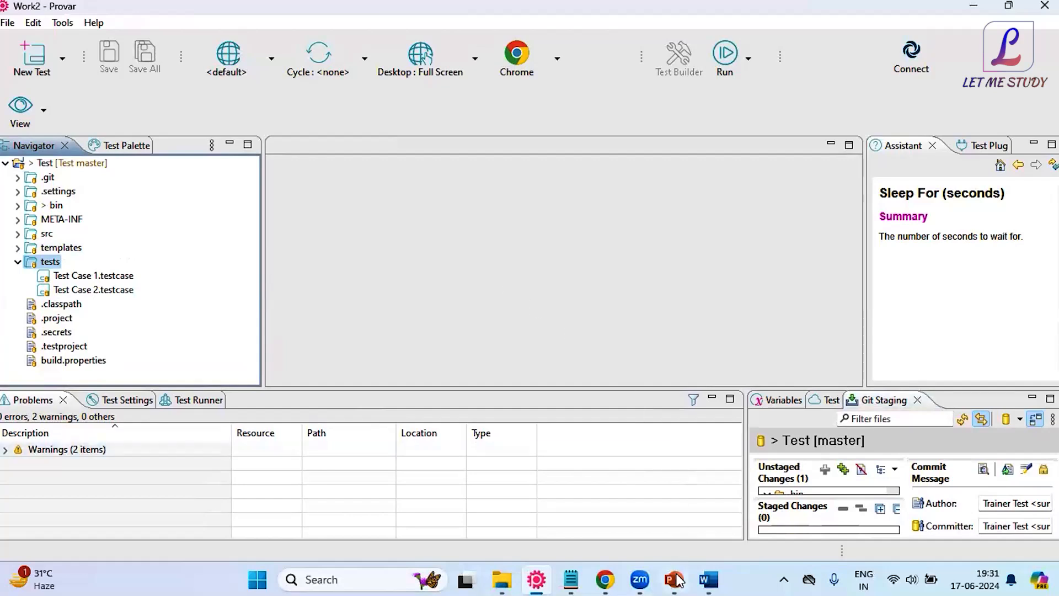
- Switch to the Provar presentation in PowerPoint and review the two Course Curriculum slides
mouse_move(678, 581)
left_click(683, 497)
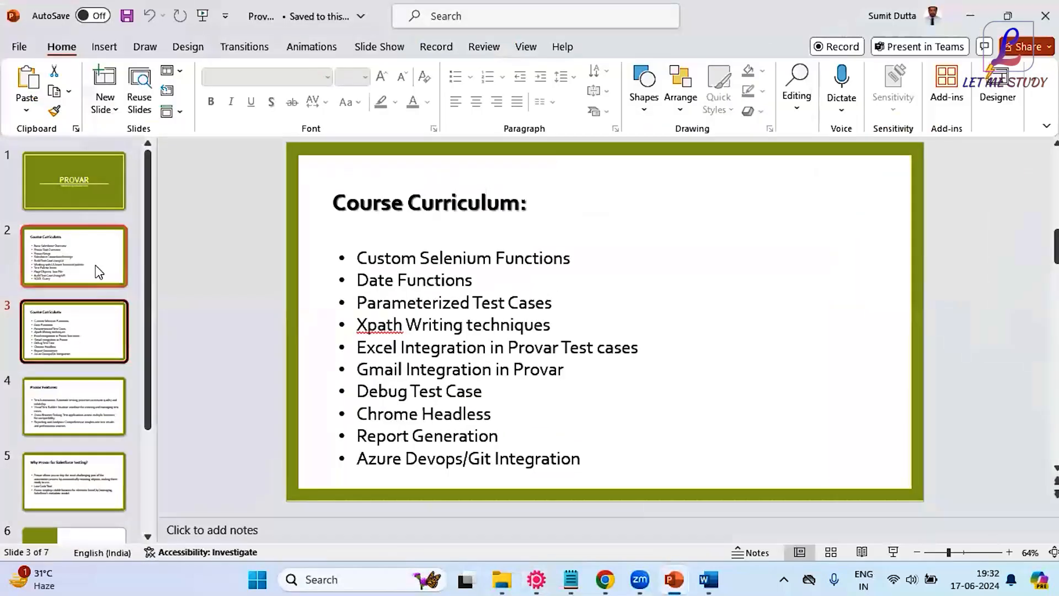
left_click(98, 271)
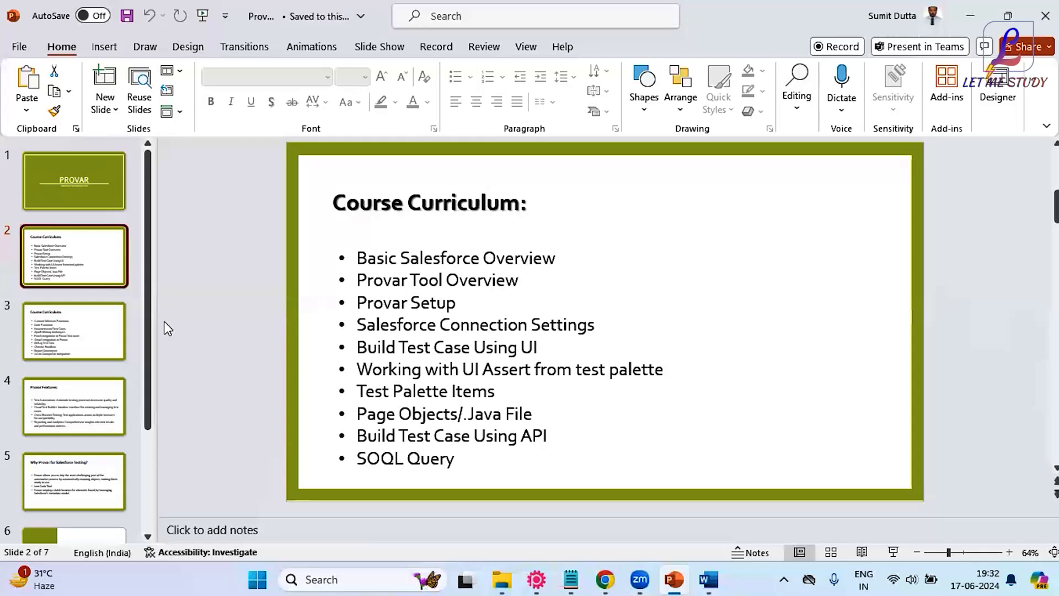
left_click(106, 335)
left_click(81, 261)
- Switch to Chrome, open the bookmarked Salesforce home page in a new tab, and log in with the saved credentials
mouse_move(607, 580)
left_click(620, 519)
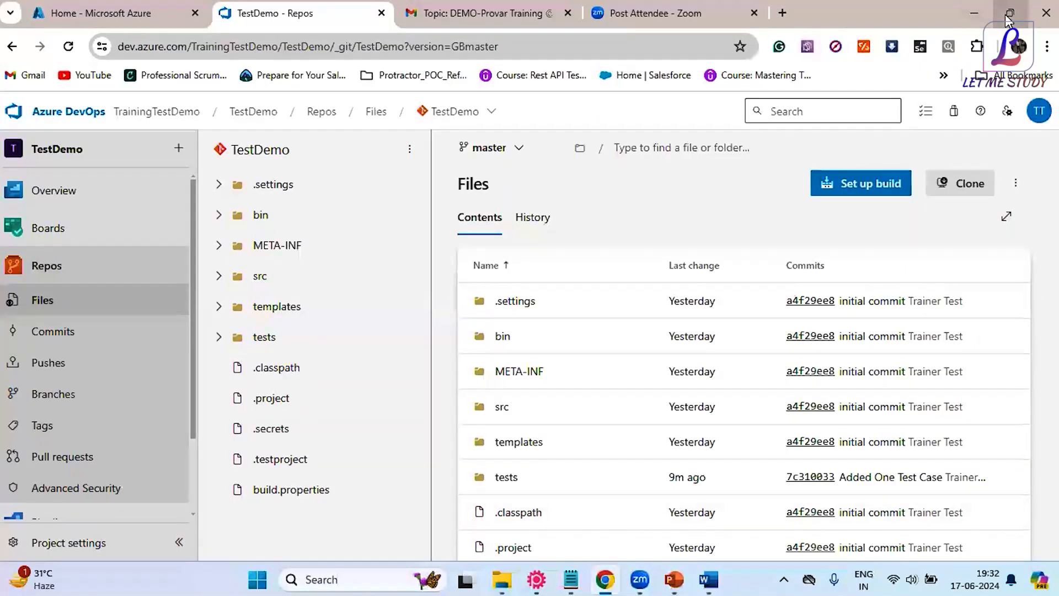
mouse_move(1011, 13)
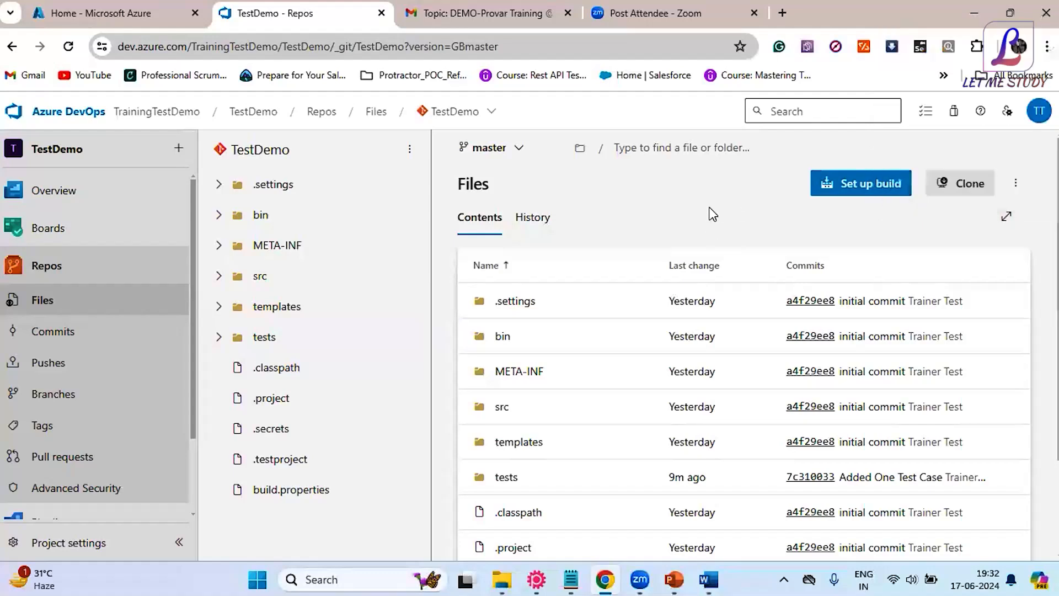
left_click(1011, 13)
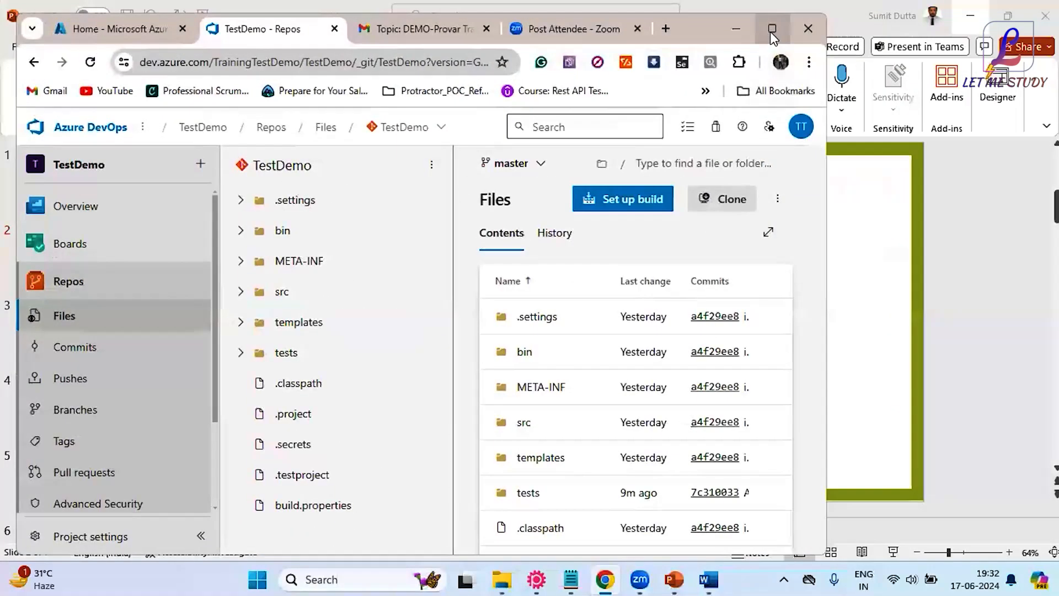
left_click(771, 30)
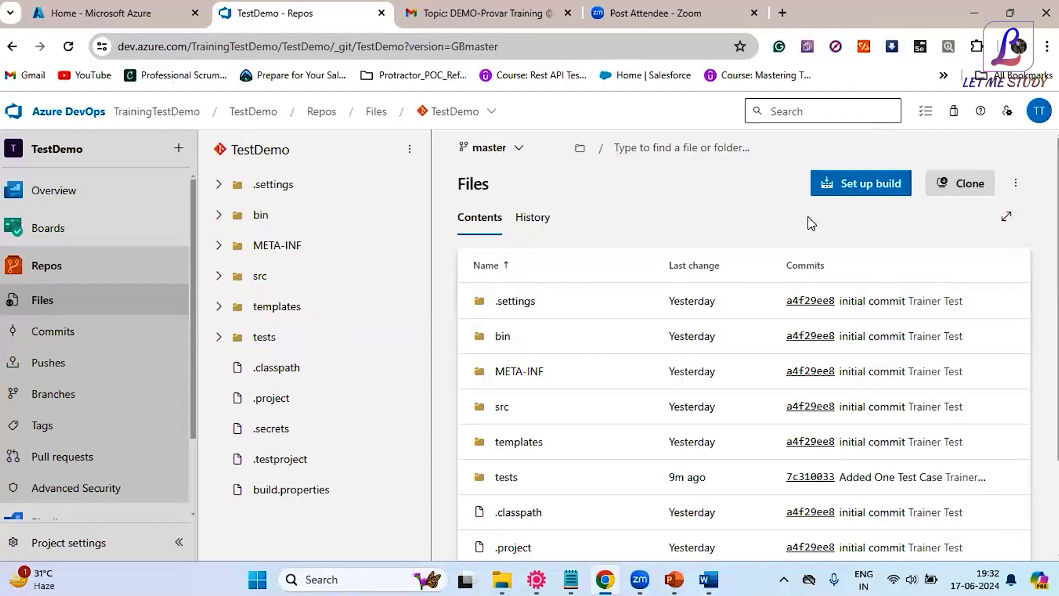
left_click(782, 22)
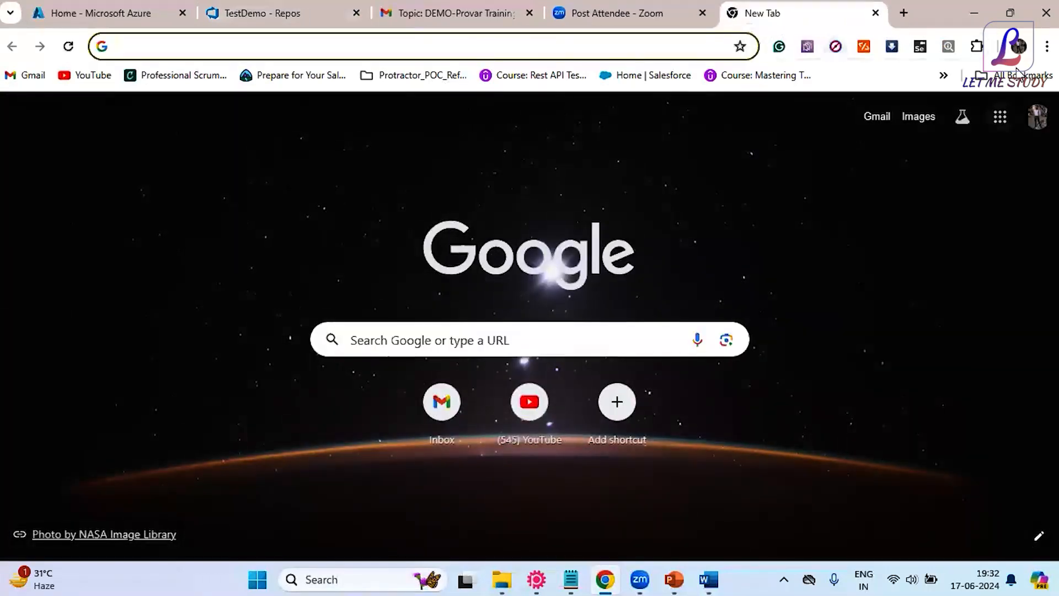
left_click(1015, 75)
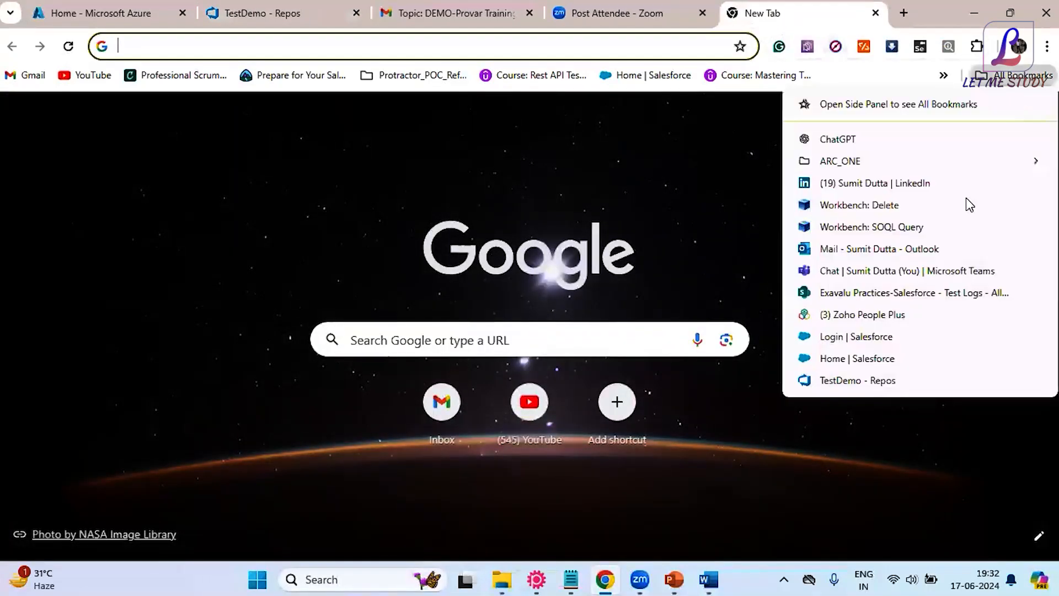
left_click(864, 359)
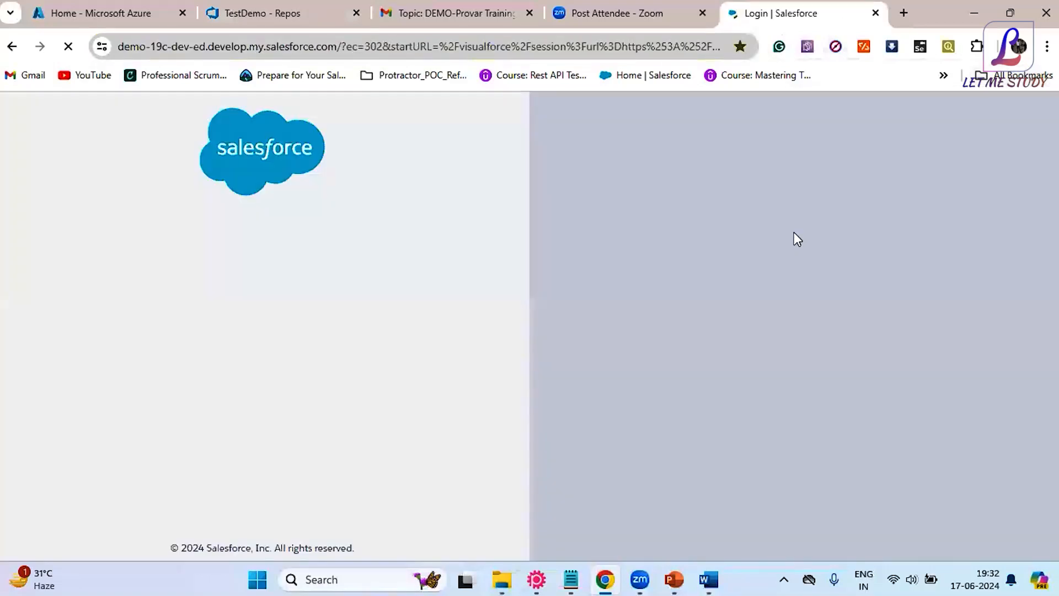
left_click(257, 403)
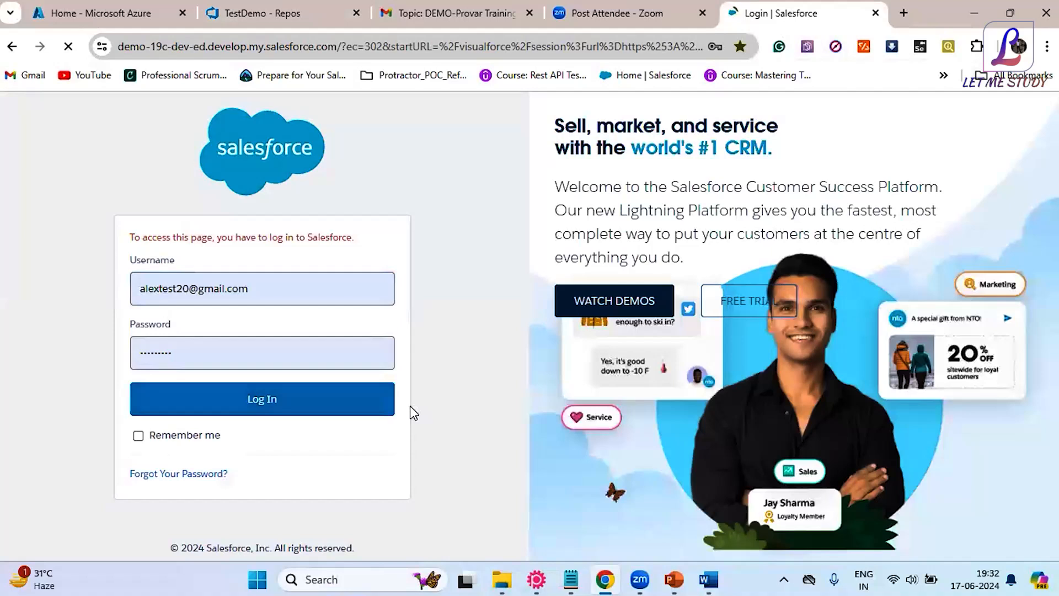
scroll(412, 403, "down", 1)
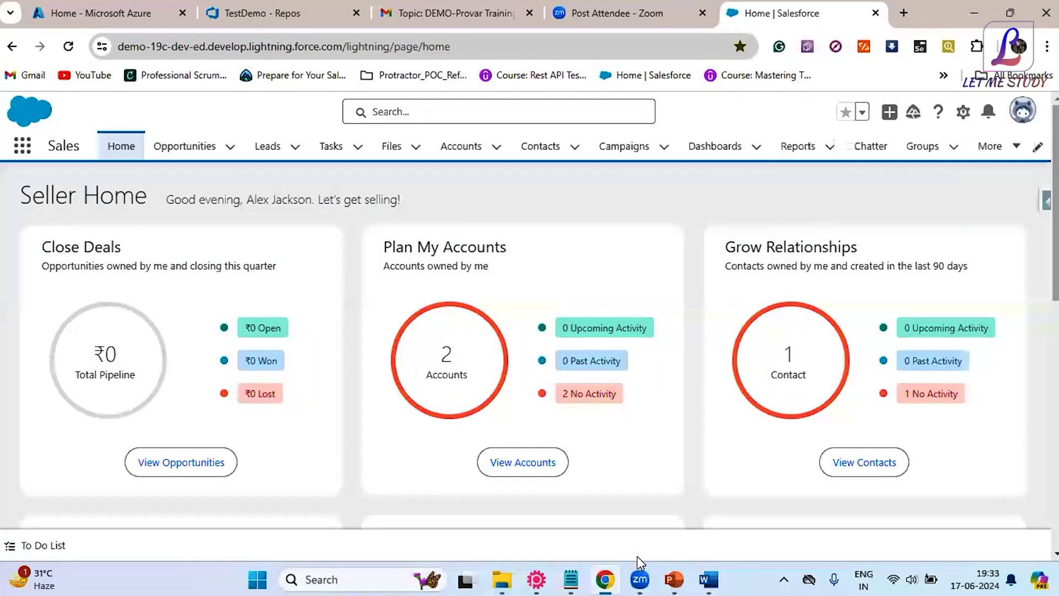
- Check the first Course Curriculum slide in PowerPoint, and view the Training Account_One record from the Accounts list in Salesforce
left_click(681, 580)
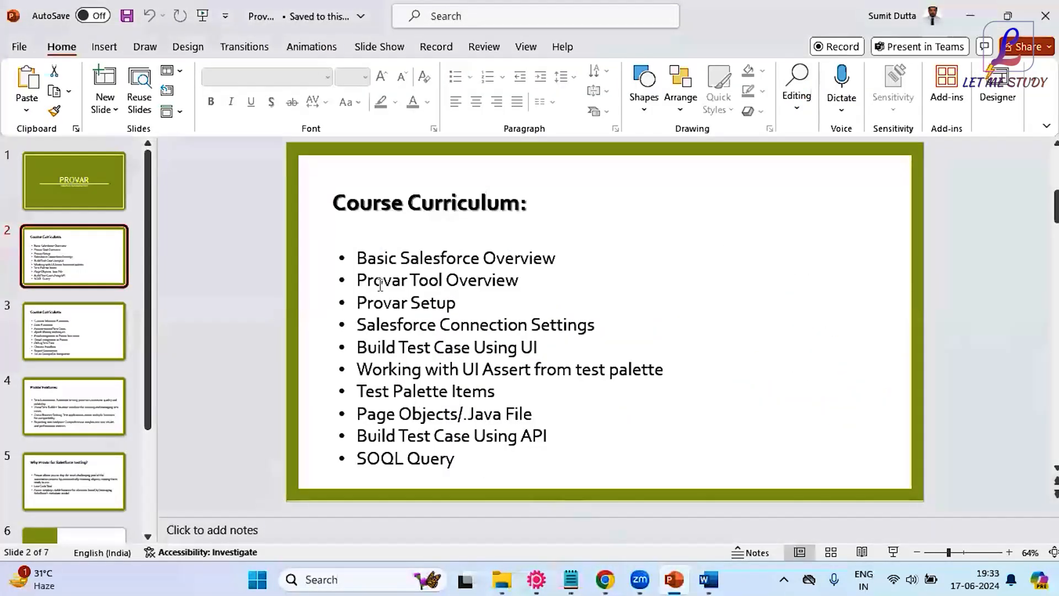
left_click(985, 22)
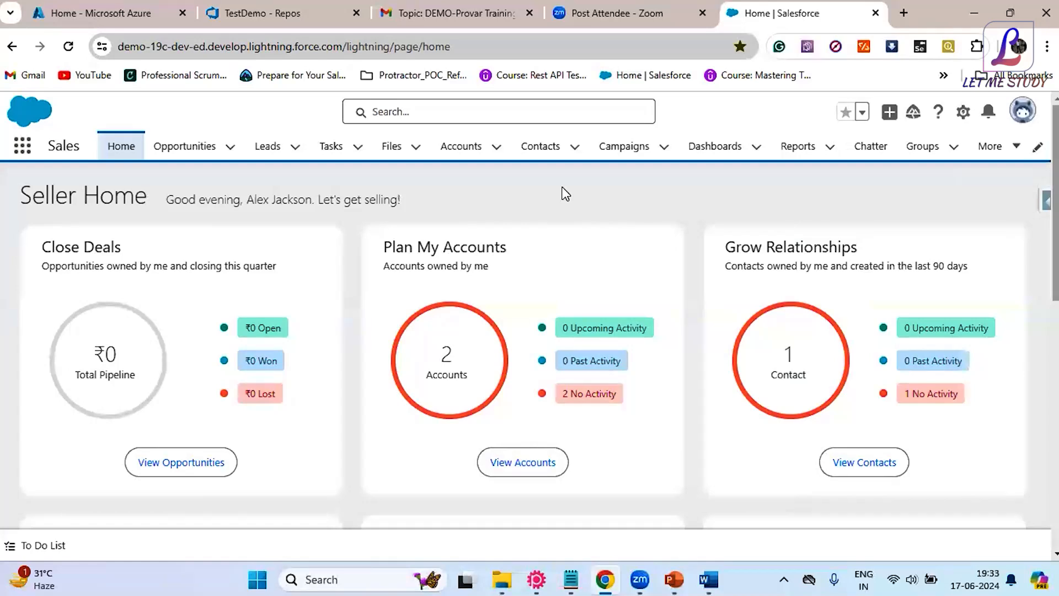
left_click(469, 149)
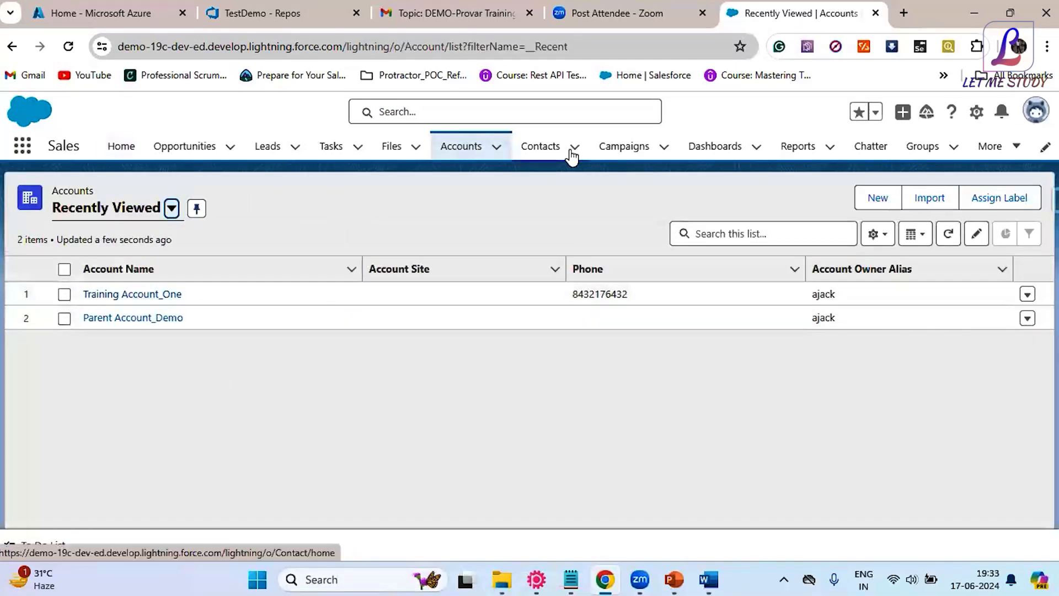
left_click(156, 294)
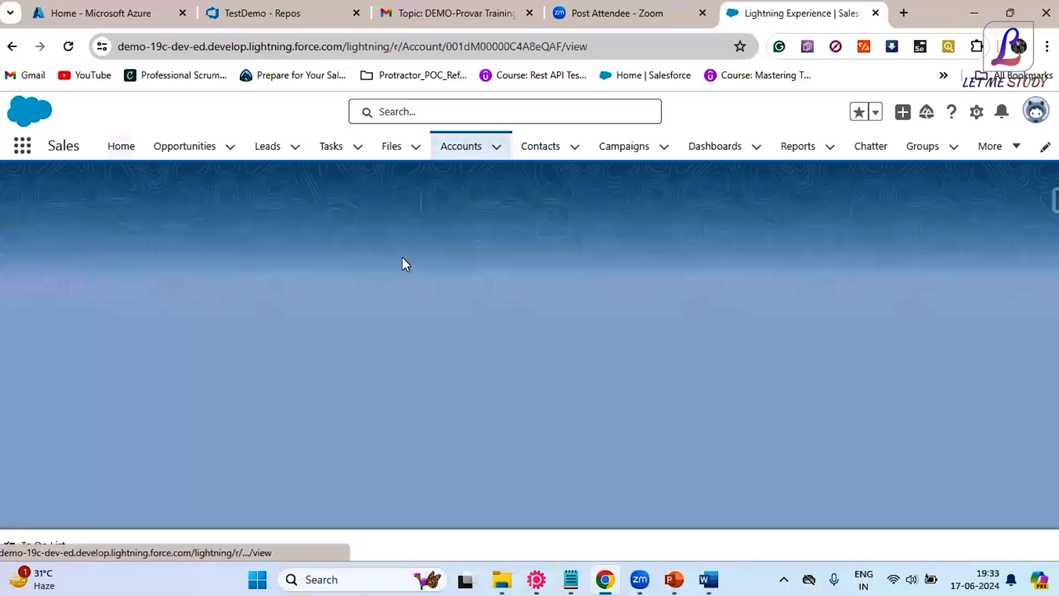
left_click_drag(60, 204, 253, 217)
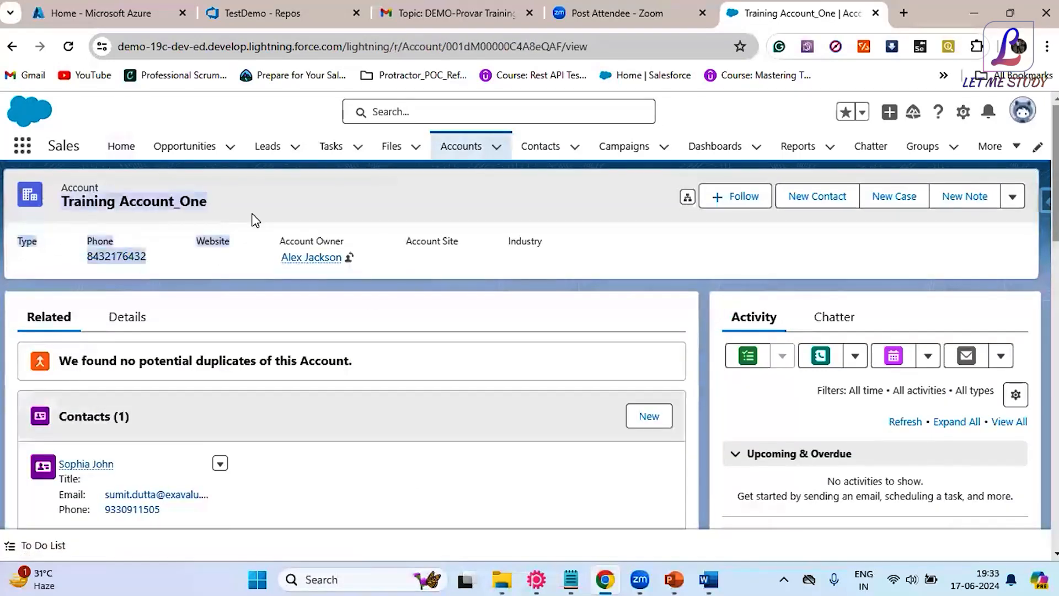
left_click(238, 203)
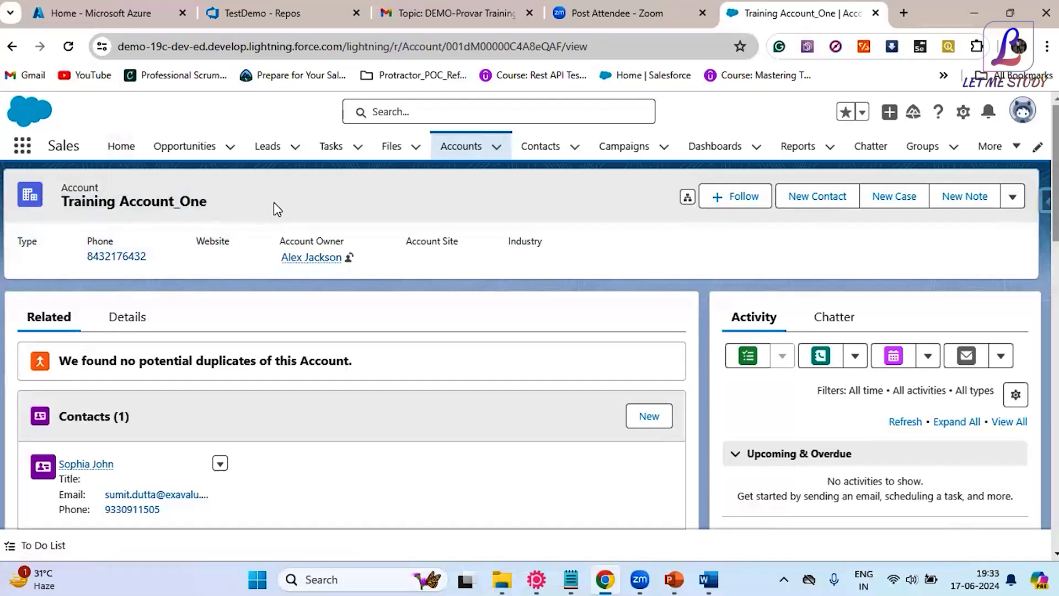
left_click(457, 155)
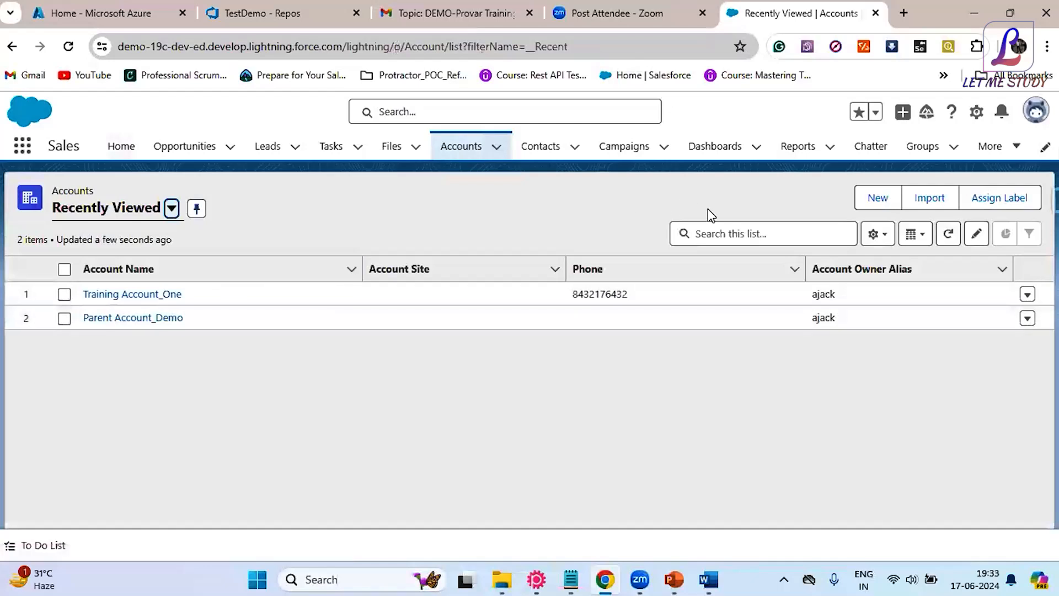
- Open the Training Account_One record from the Accounts list and highlight its record ID in the page URL
left_click(703, 230)
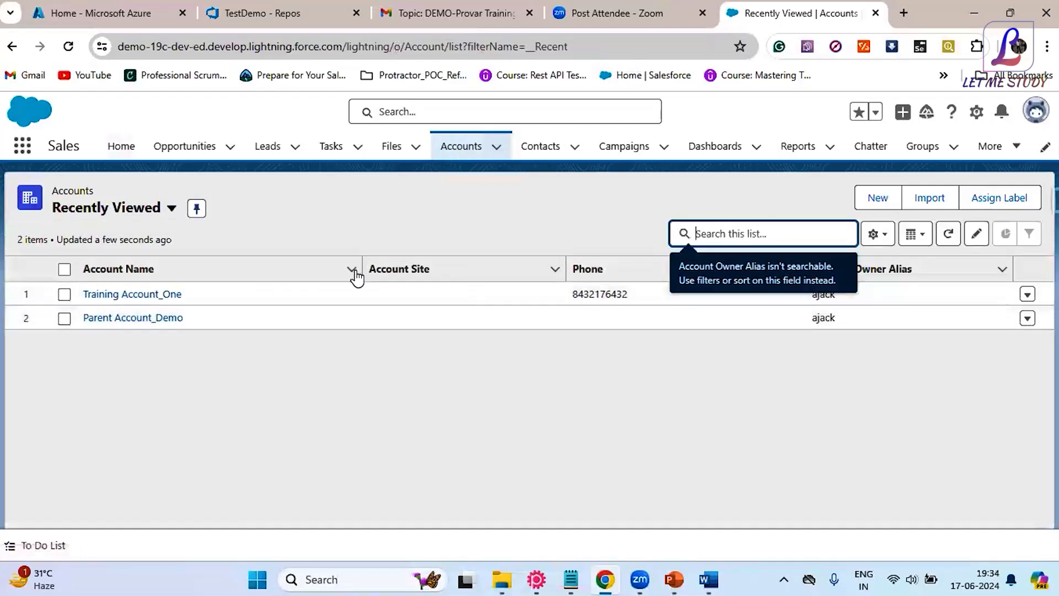
left_click(151, 297)
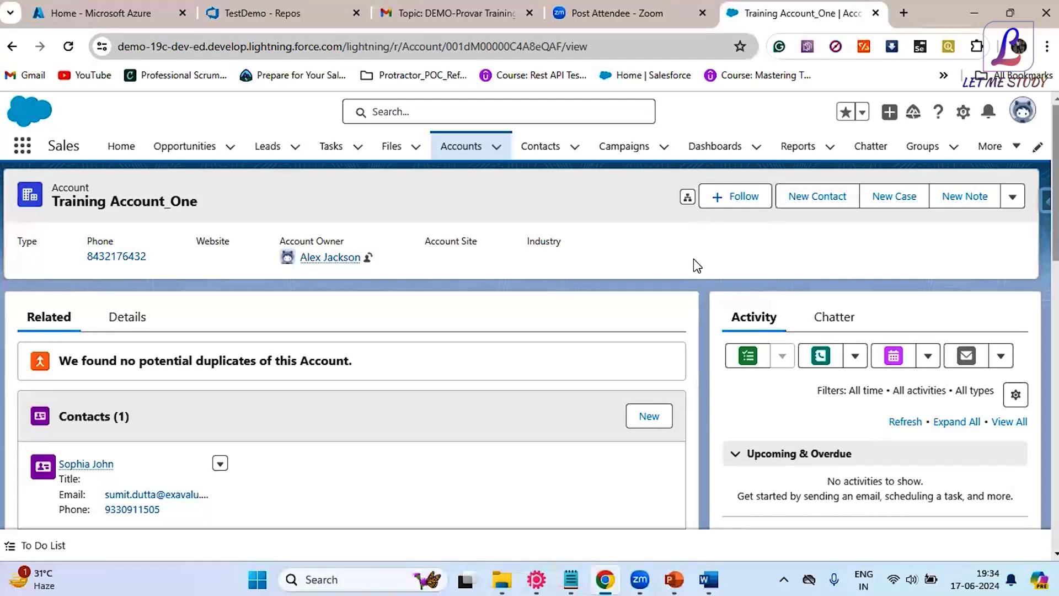
left_click(479, 49)
double_click(536, 49)
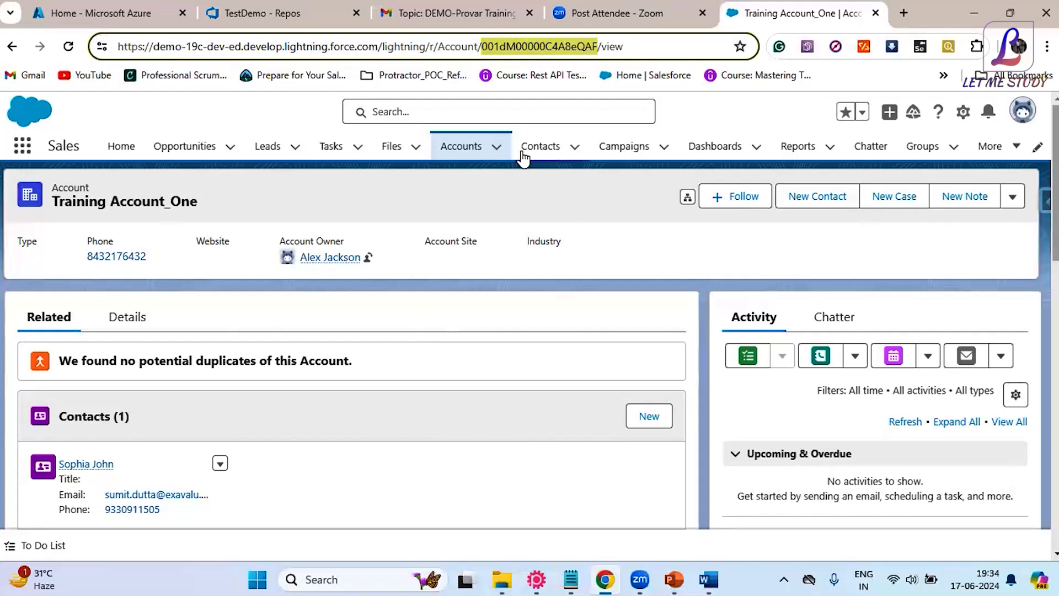
- Return to the Accounts list, activate the list search, and open Training Account_One again
left_click(470, 146)
left_click(752, 235)
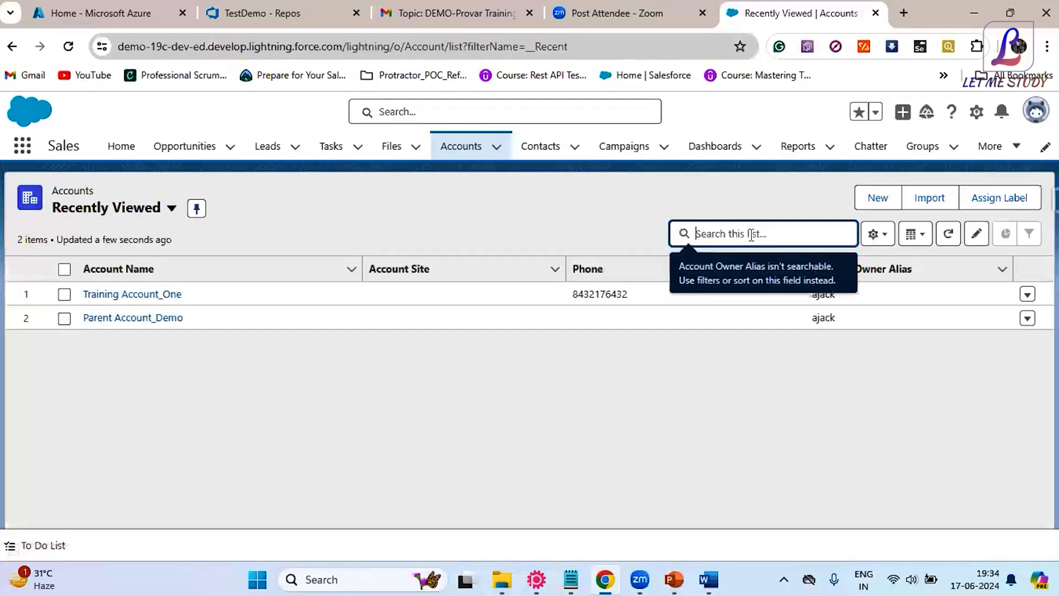
left_click(143, 297)
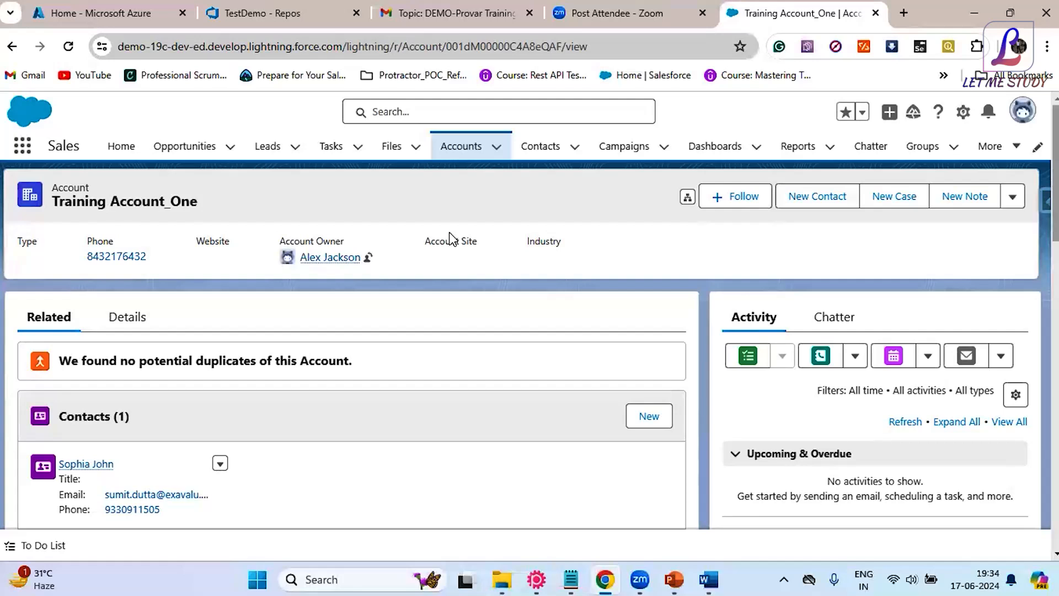
- Browse the Accounts, Contacts, Campaigns and Reports objects, and return to the Training Account_One record
left_click(461, 147)
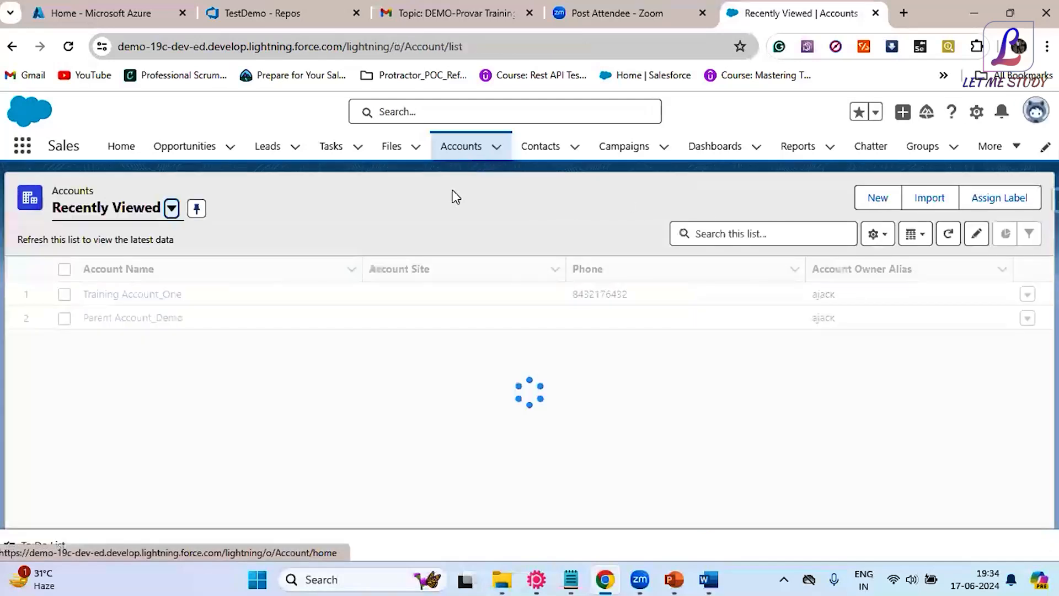
left_click(546, 146)
left_click(631, 150)
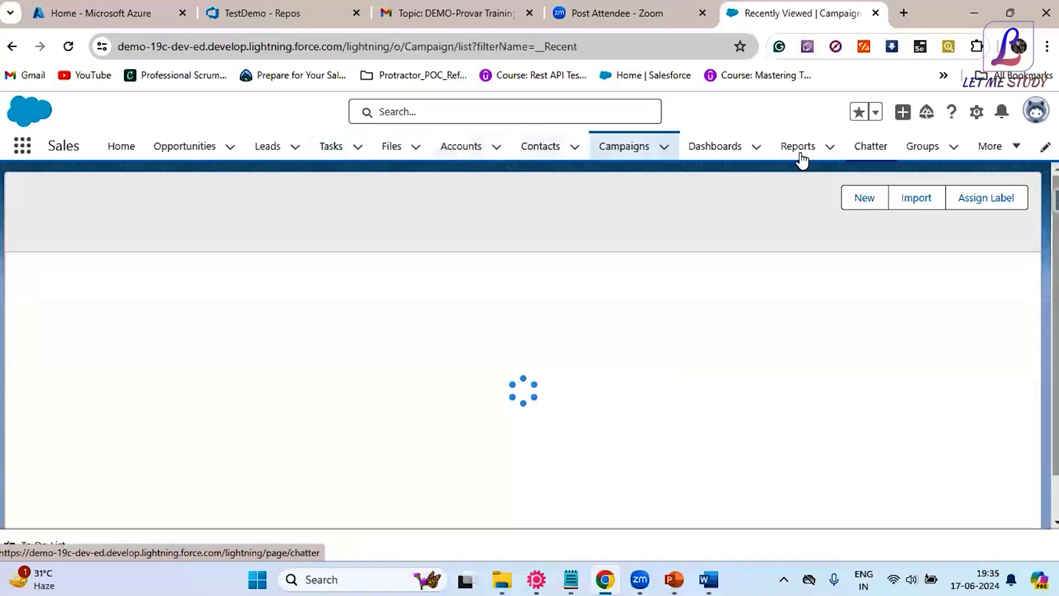
left_click(789, 149)
left_click(462, 149)
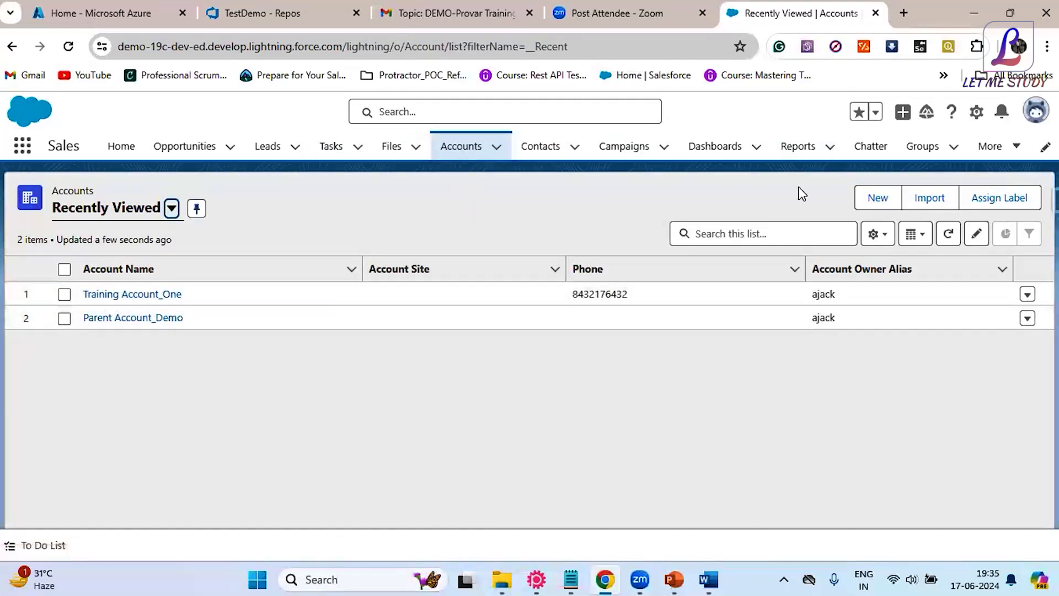
left_click(143, 301)
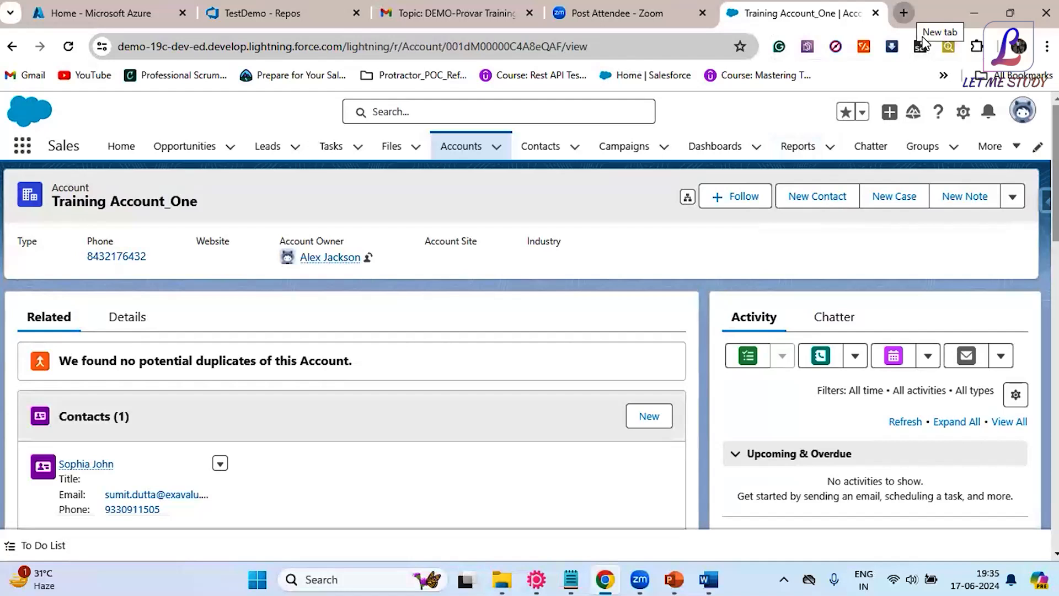
- Open a new browser tab, and display the Salesforce Inspector panel on the Training Account_One record
left_click(903, 13)
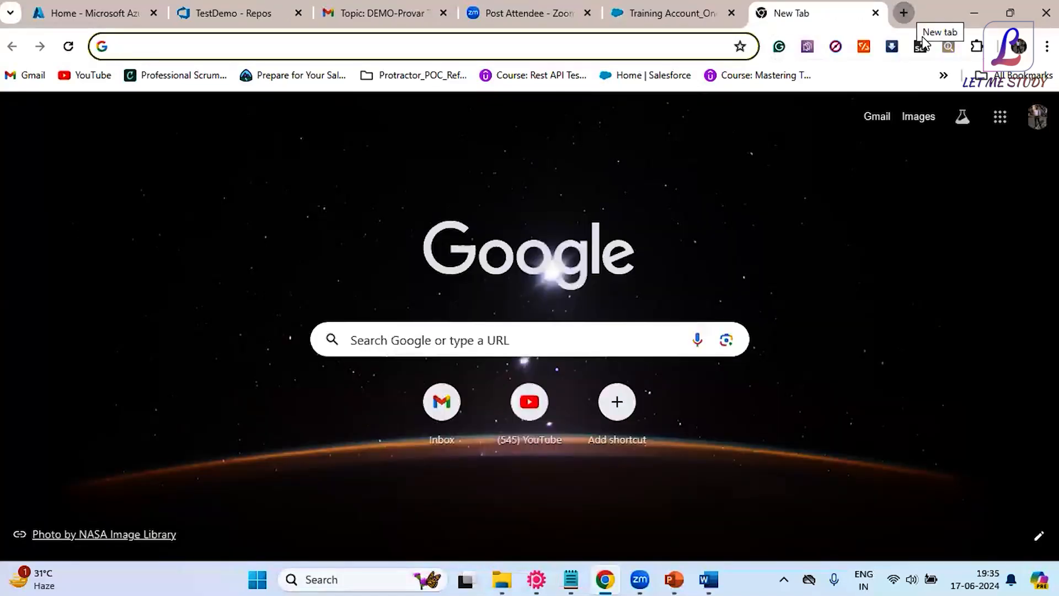
type("sa")
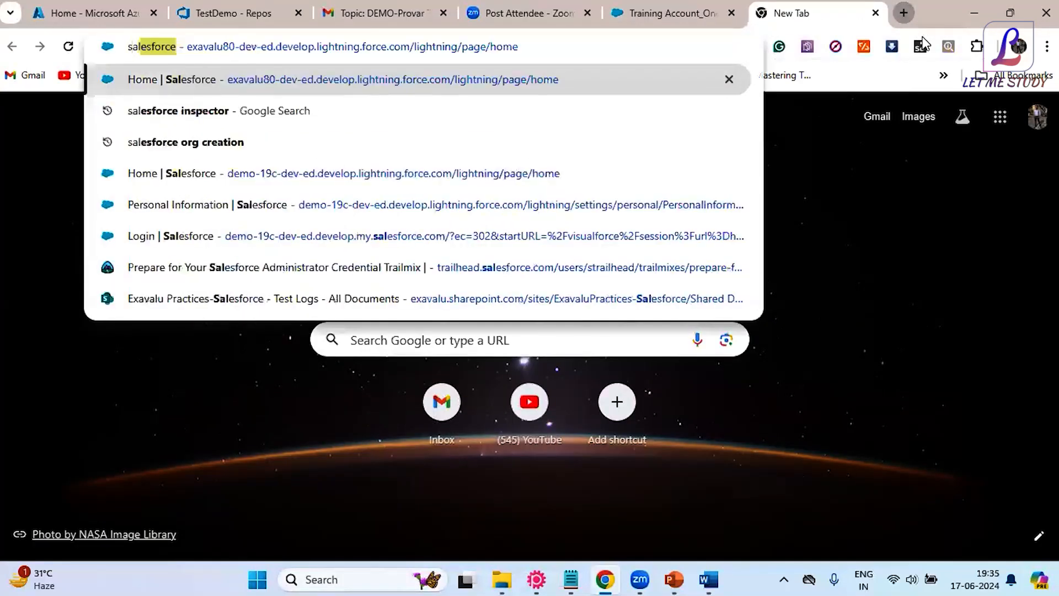
type("les")
key("Escape")
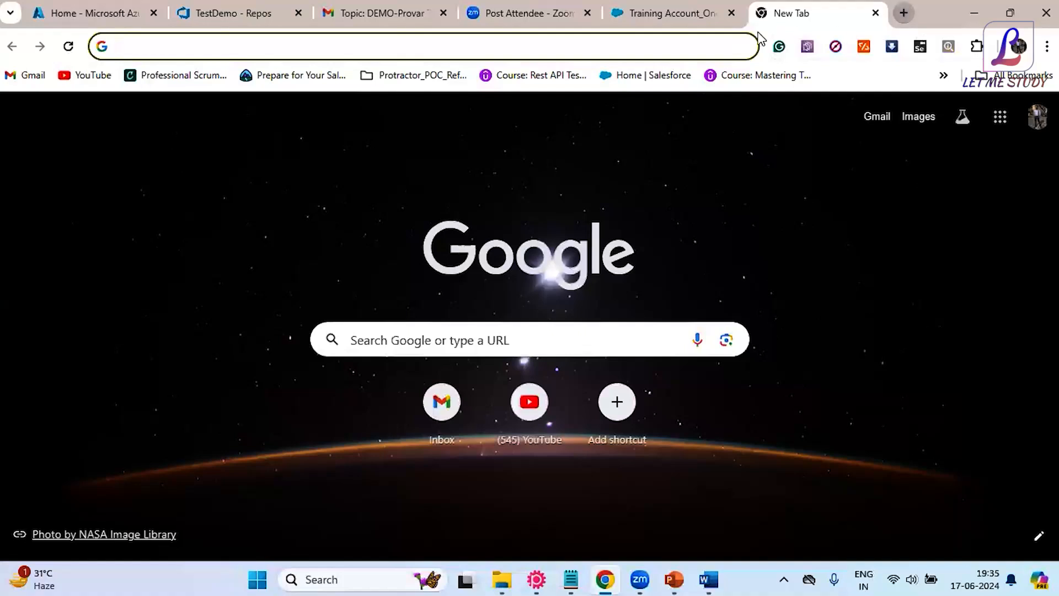
left_click(668, 13)
left_click(1044, 201)
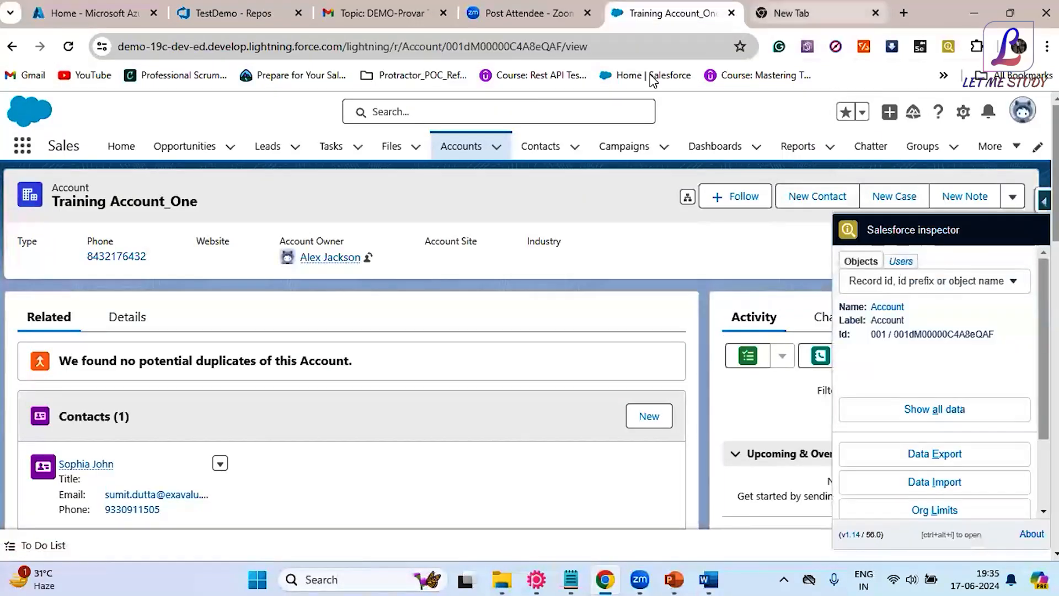
- Search Google for "salesforce inspector" in the new browser tab and open the extension's Chrome Web Store page
key("ctrl+Tab")
type("salesf")
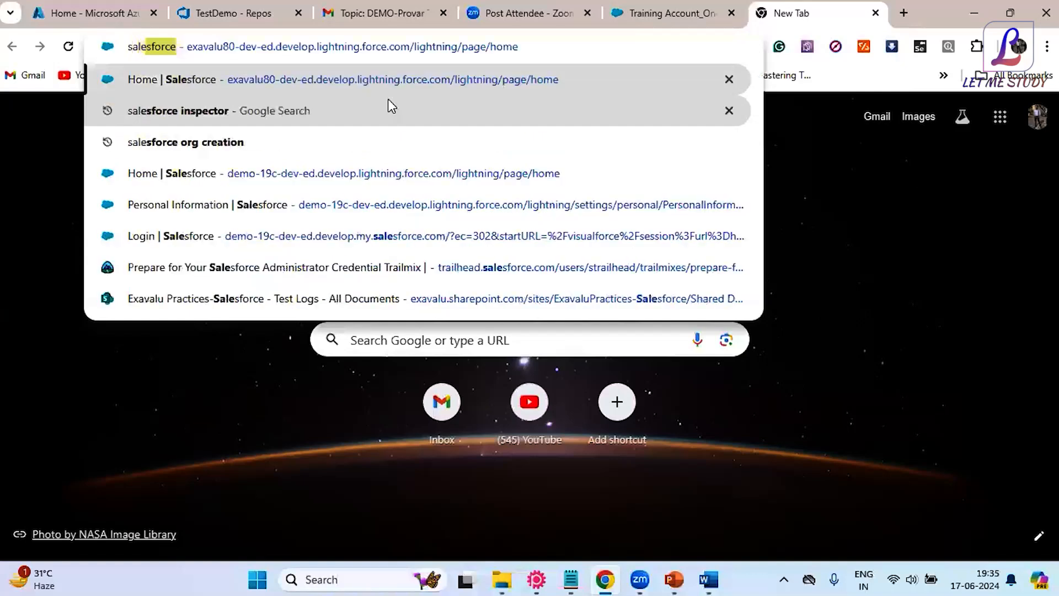
left_click(277, 113)
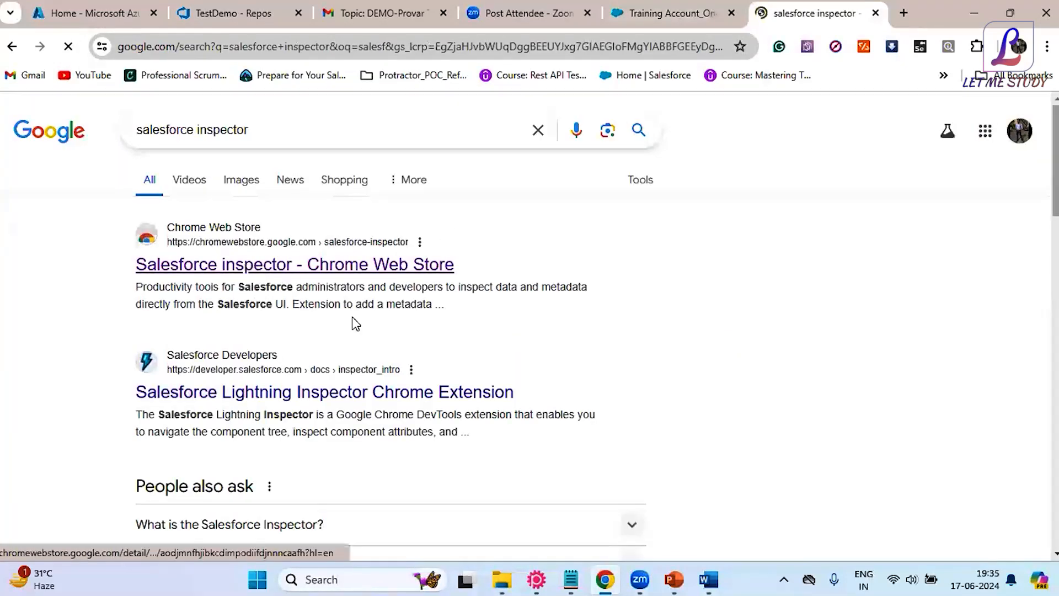
left_click(282, 271)
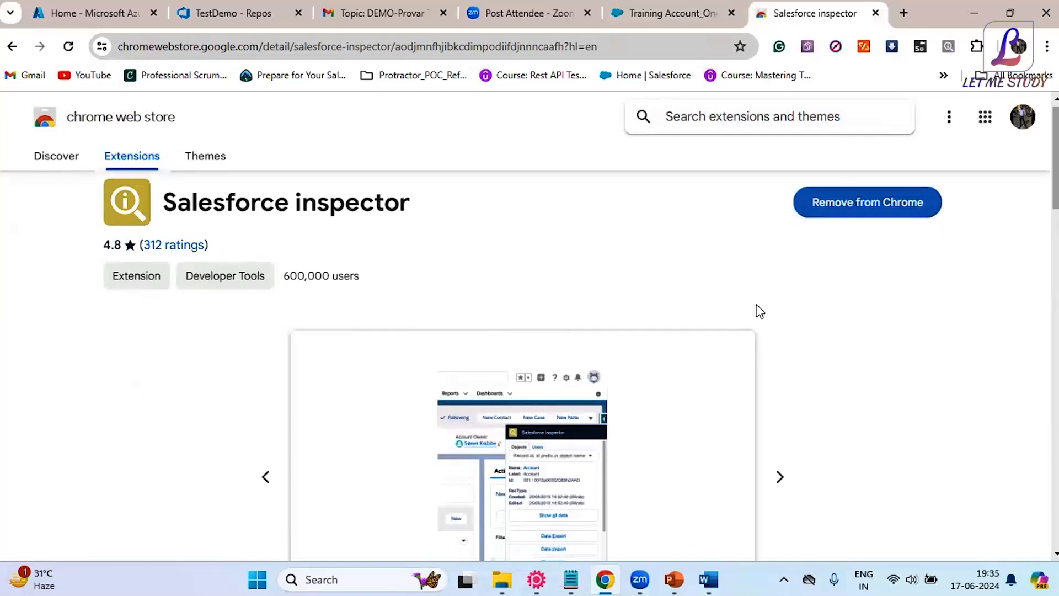
- Review the Salesforce inspector extension page in the Chrome Web Store and close its tab
scroll(758, 310, "down", 3)
scroll(757, 310, "down", 2)
scroll(756, 310, "up", 5)
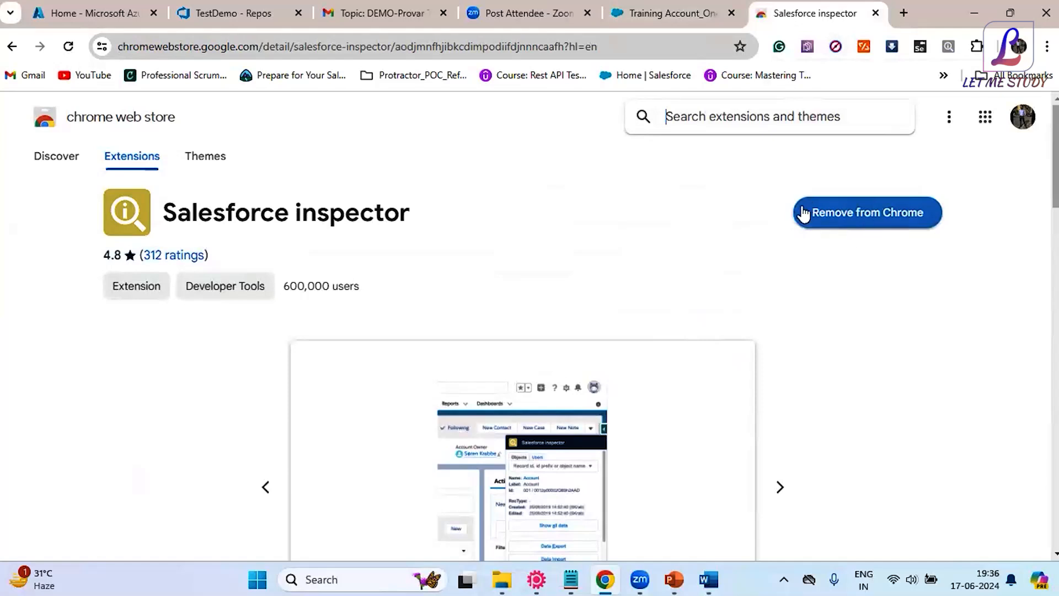
left_click(876, 13)
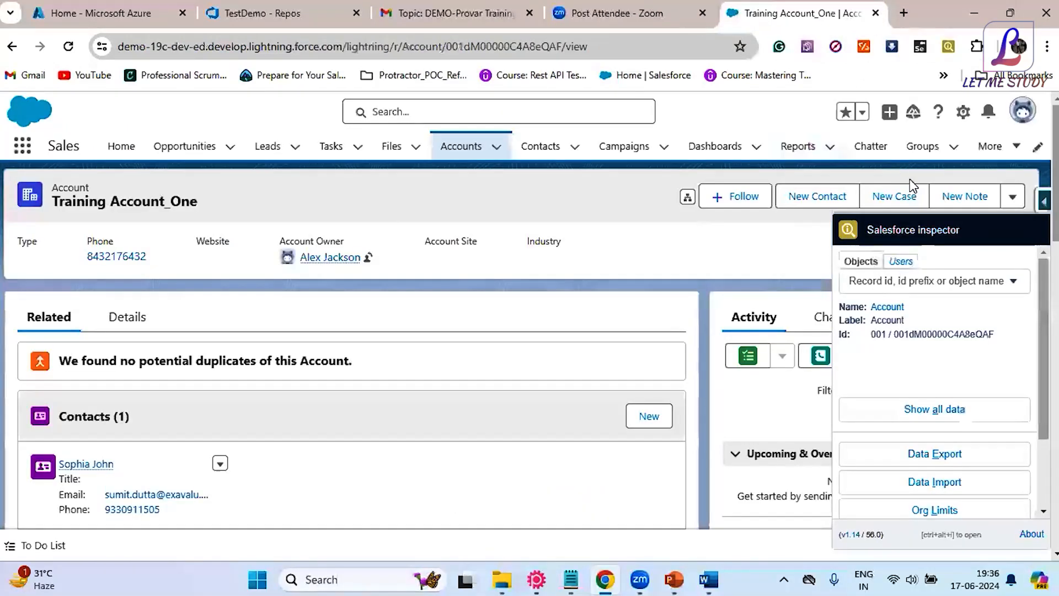
- Reopen Salesforce Inspector on Training Account_One, highlight the object's name, label and ID, and examine the available data and metadata options
left_click(626, 264)
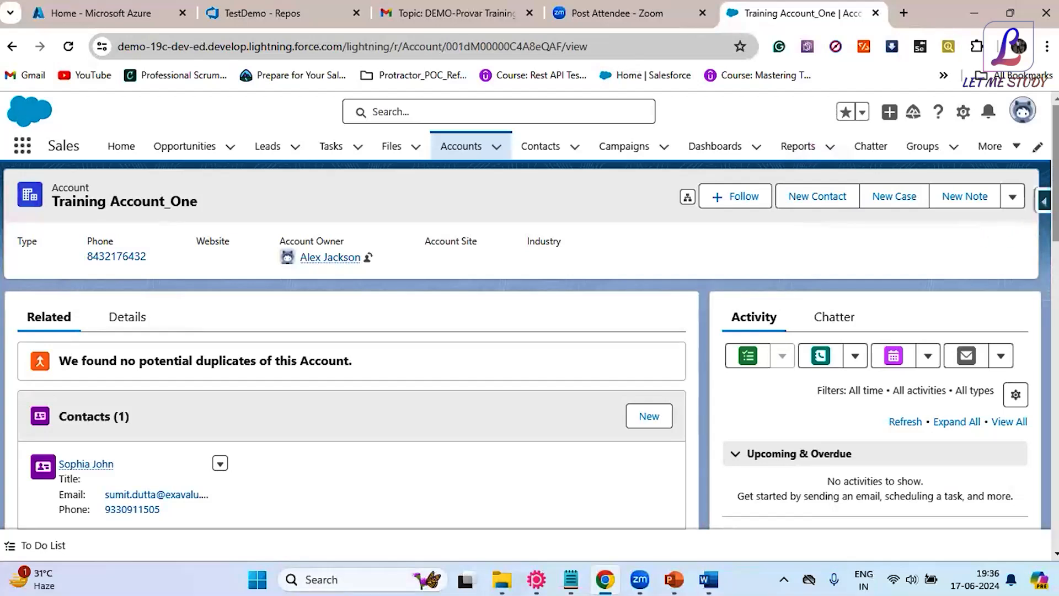
left_click(1044, 202)
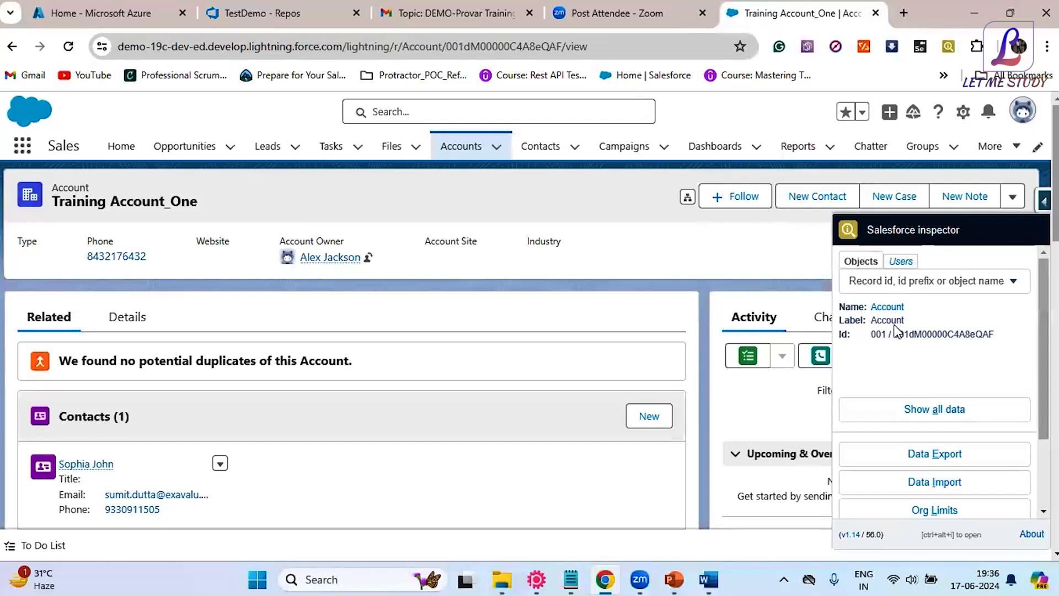
left_click_drag(839, 307, 1032, 339)
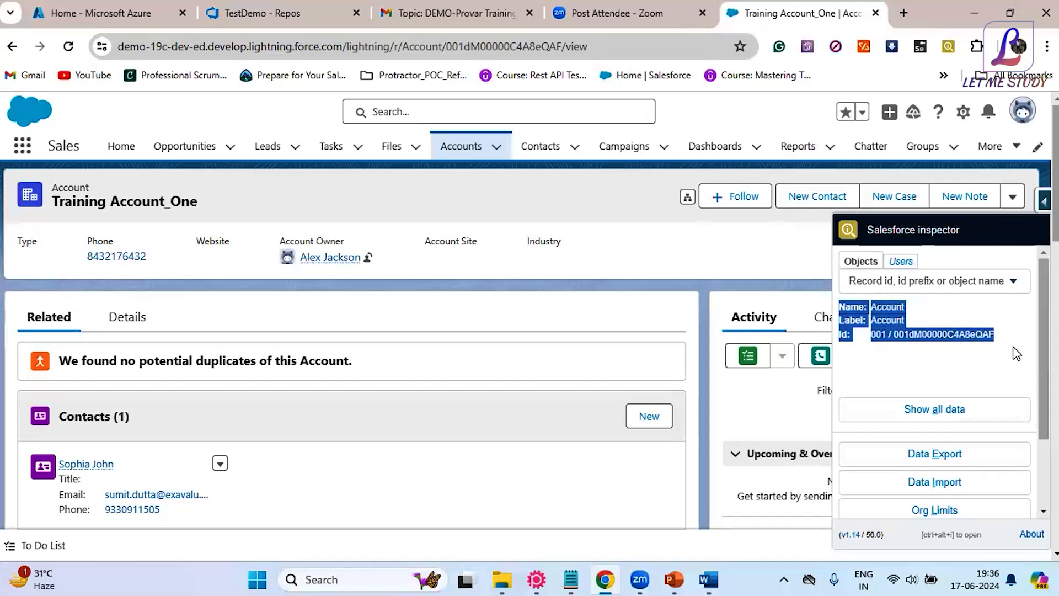
left_click(1017, 350)
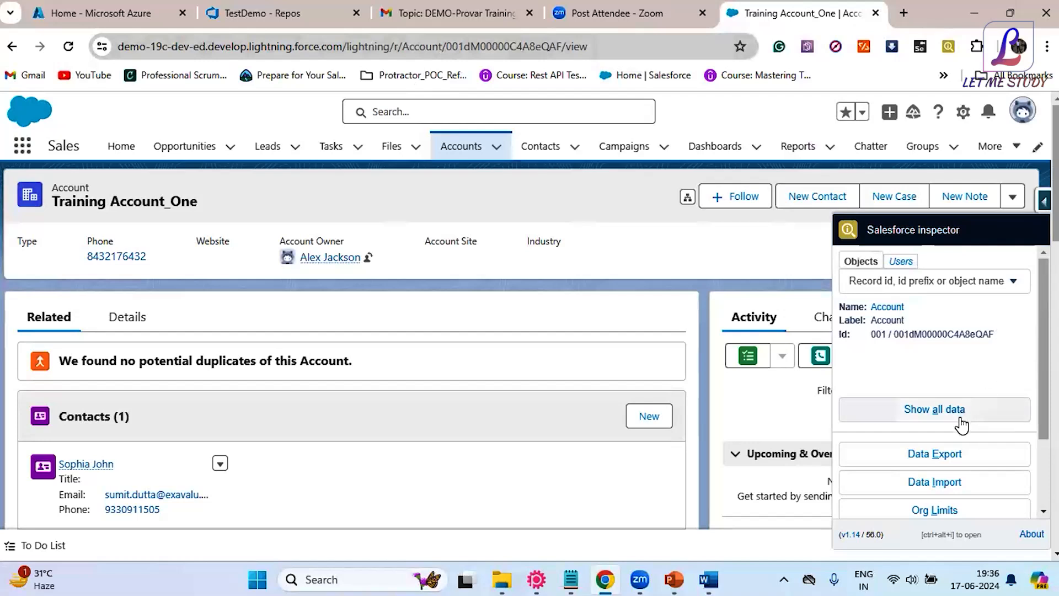
scroll(984, 423, "down", 3)
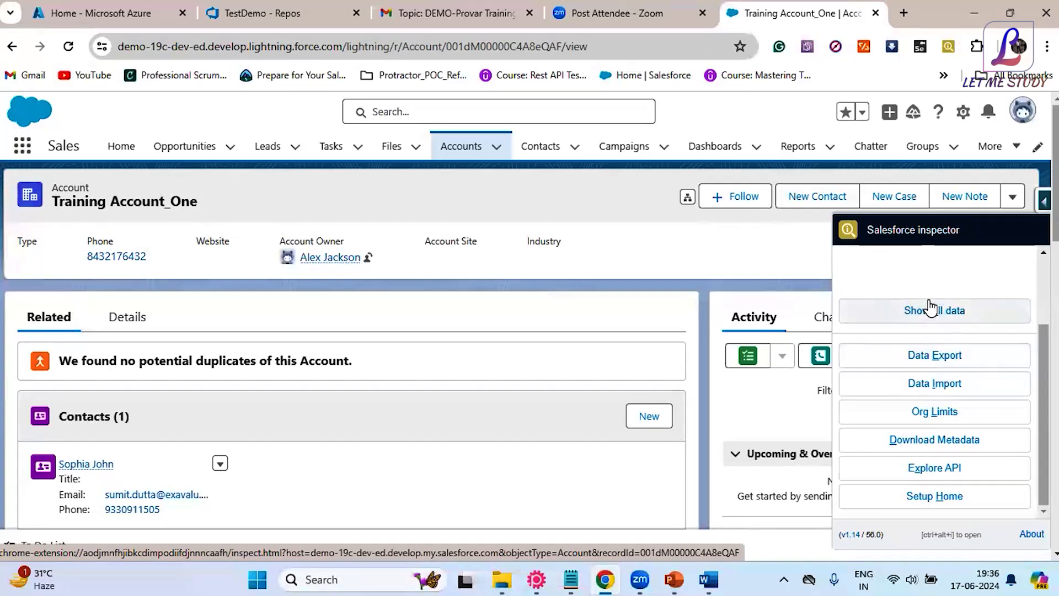
- View the Training Account_One and Parent Account_Demo records from the Accounts list and examine each record ID in the URL
left_click(462, 164)
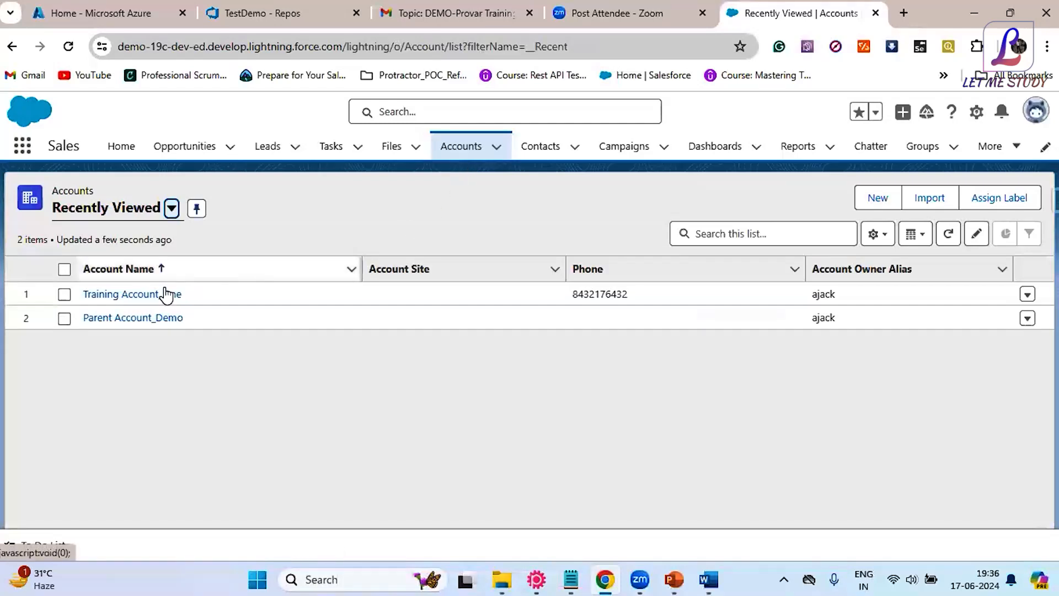
left_click(142, 298)
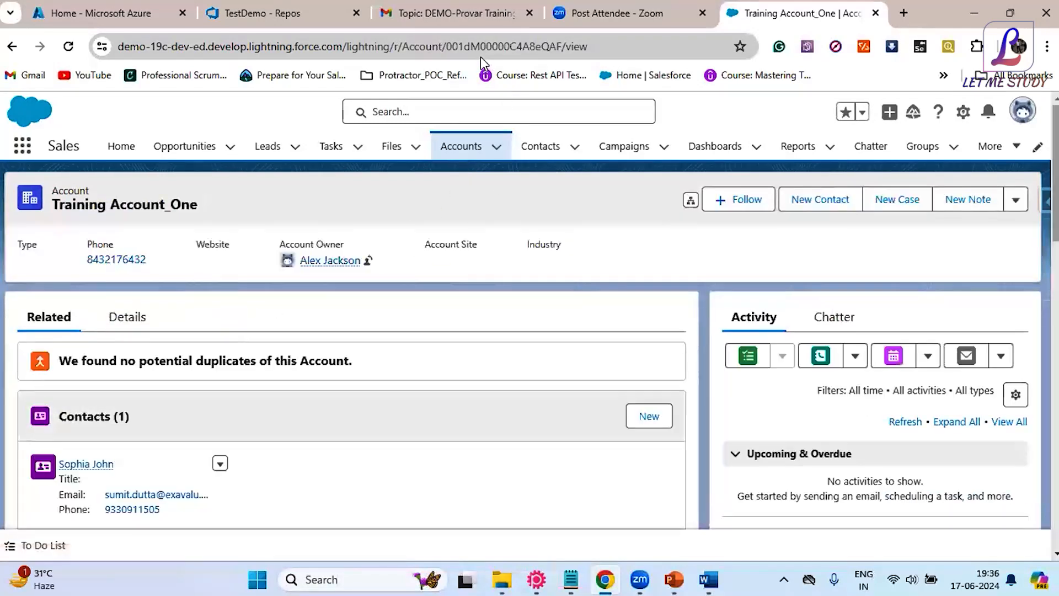
double_click(490, 51)
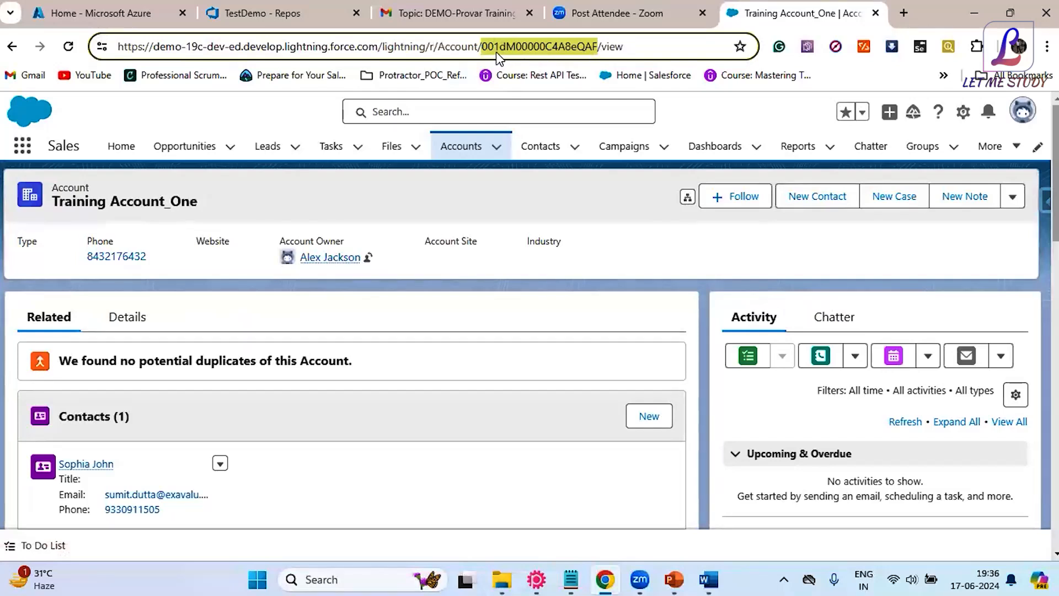
left_click(574, 48)
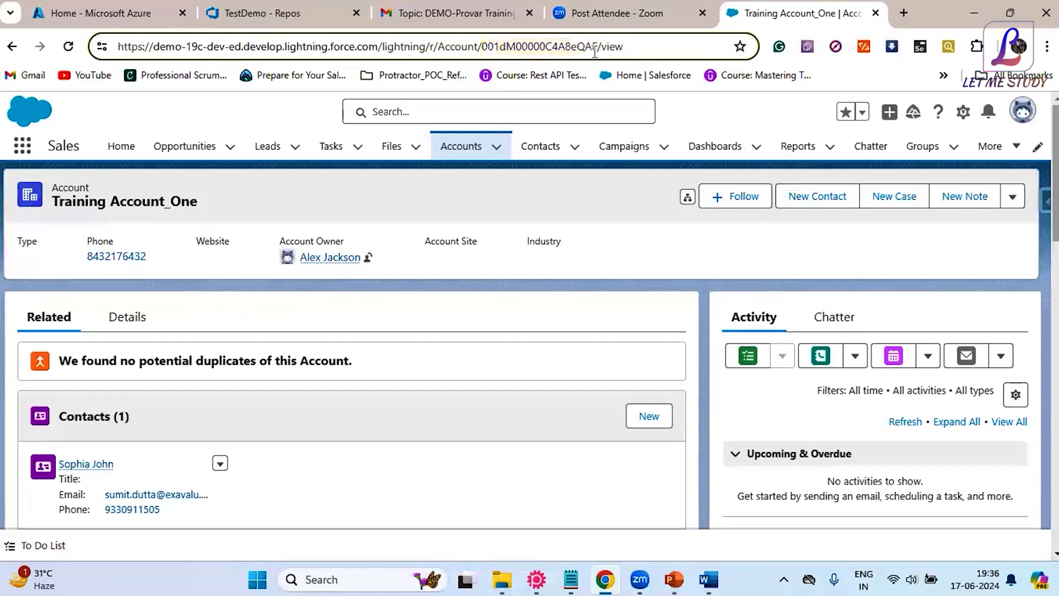
left_click(477, 148)
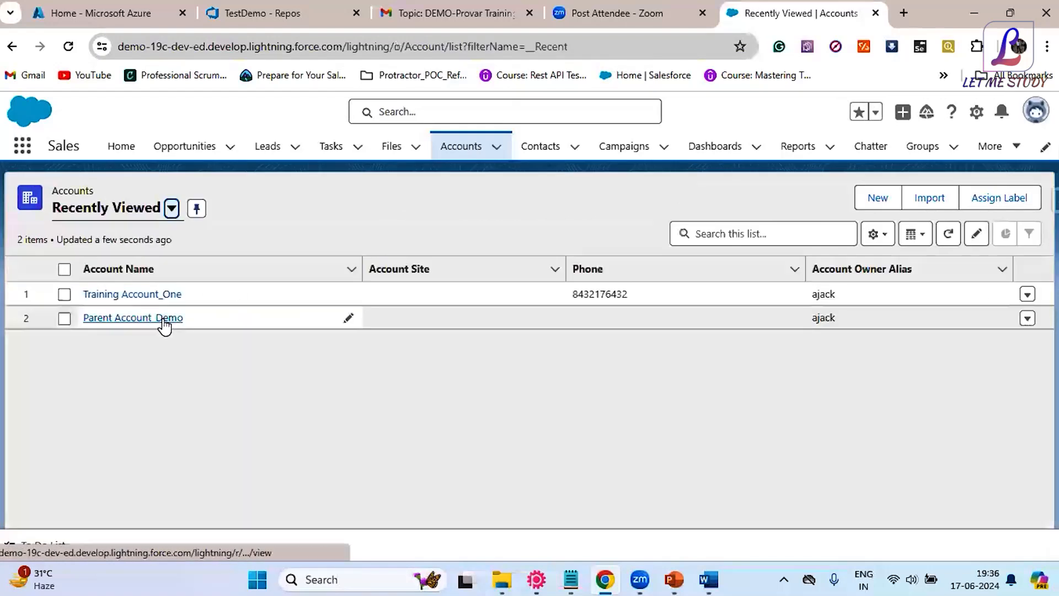
left_click(164, 324)
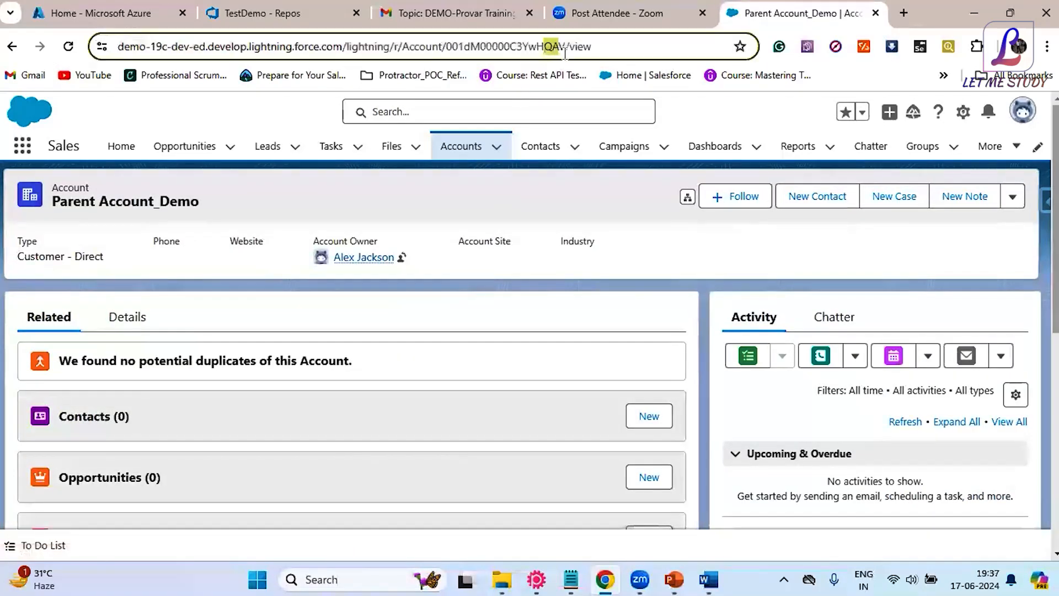
- Reopen Parent Account_Demo from the Accounts list and view all its data through Salesforce Inspector in a new browser tab
left_click(478, 147)
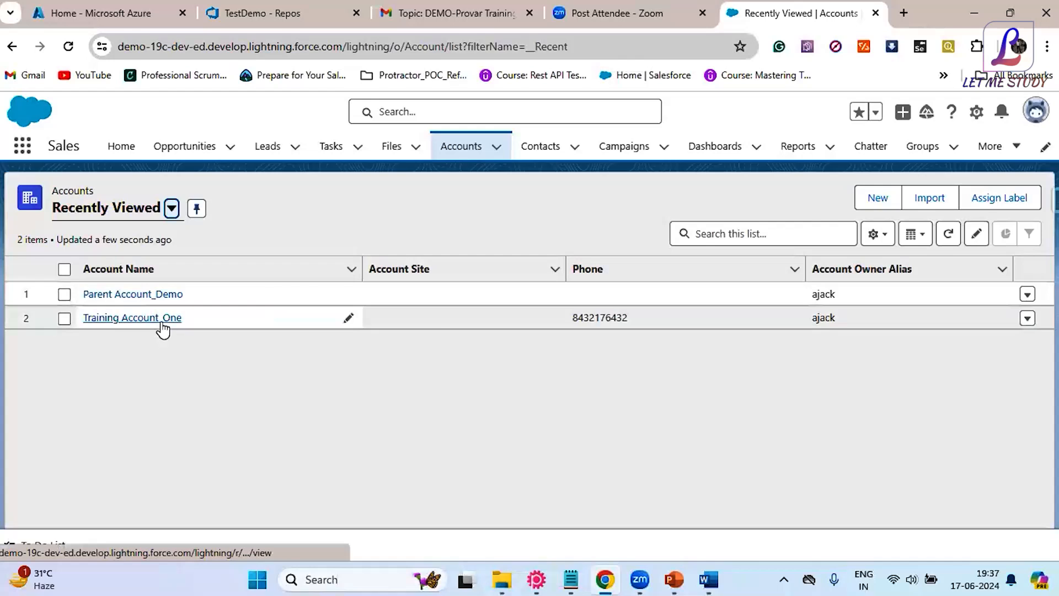
left_click(160, 297)
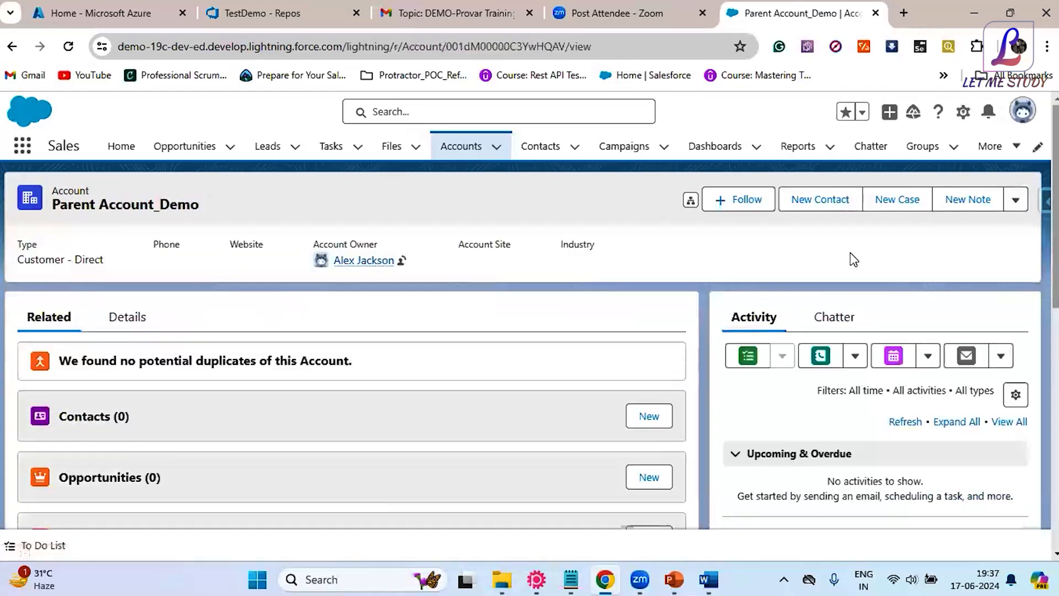
left_click(1043, 201)
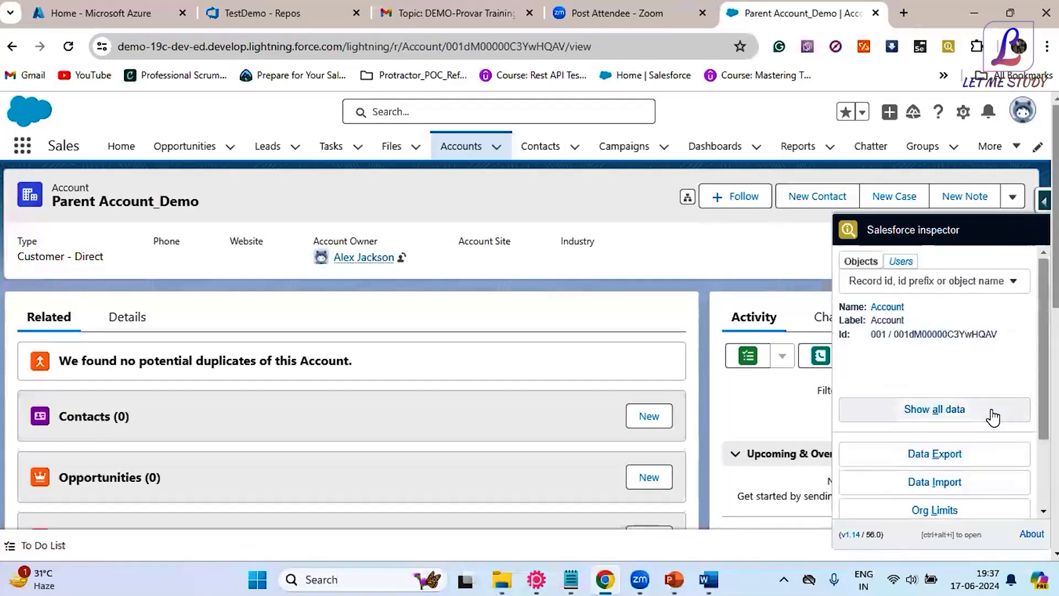
left_click(993, 418)
right_click(993, 418)
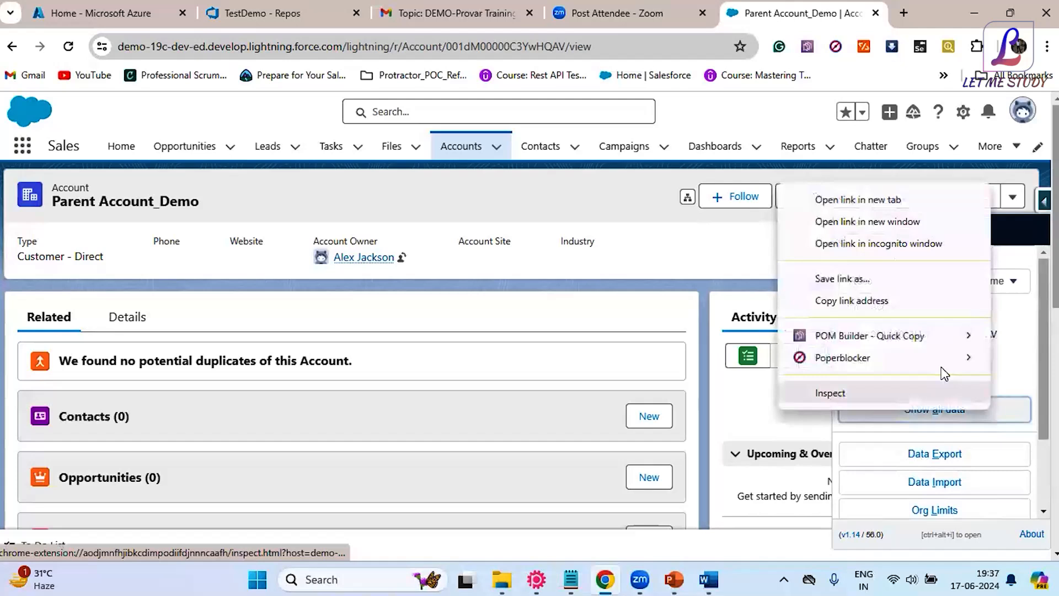
left_click(874, 200)
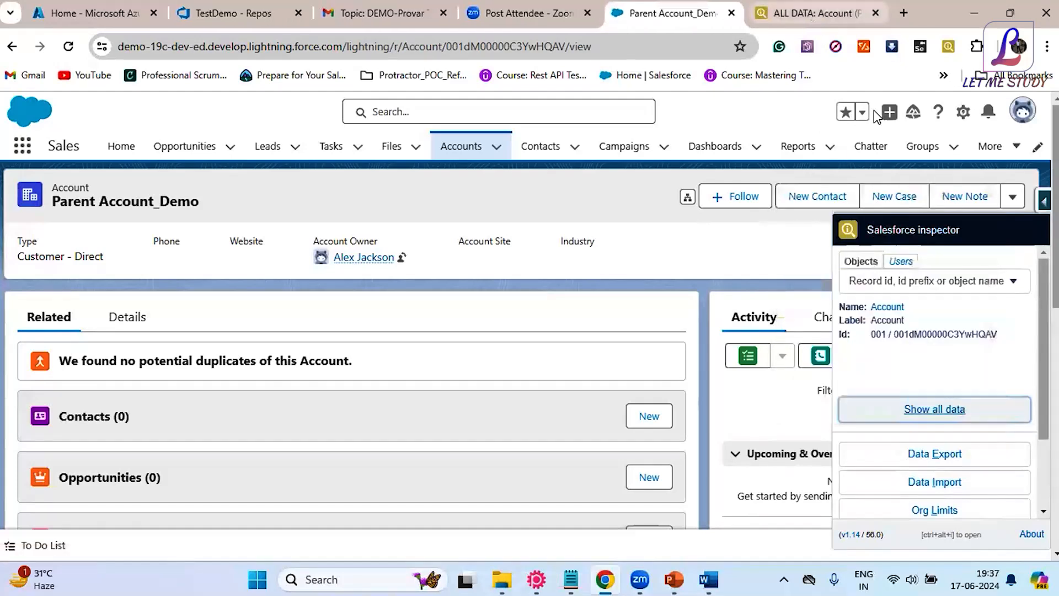
left_click(811, 16)
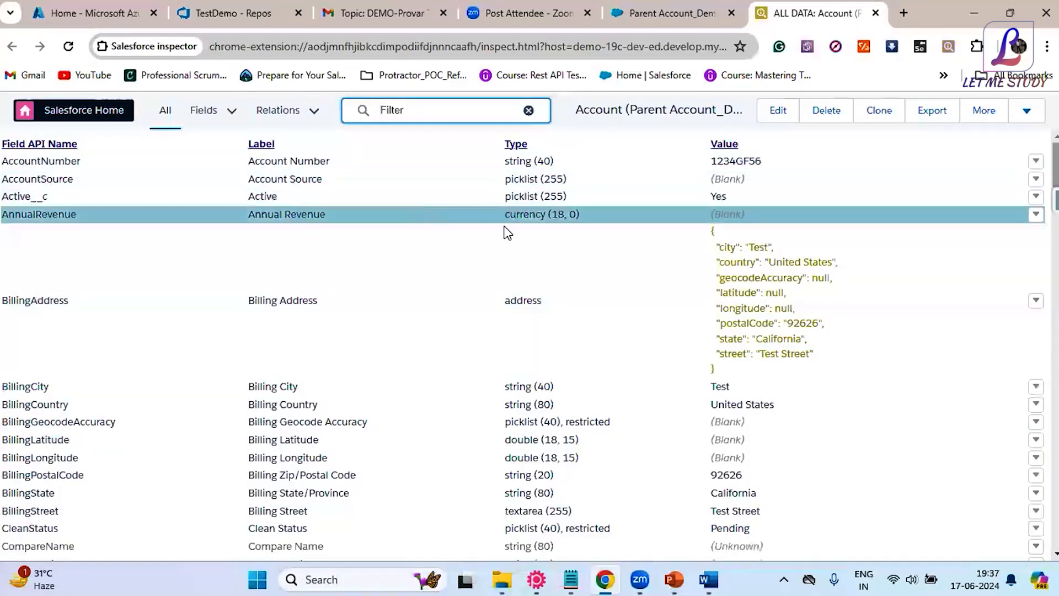
- Skim the inspector's field list for Parent Account_Demo and show the account's details on its Salesforce record page
scroll(551, 378, "down", 10)
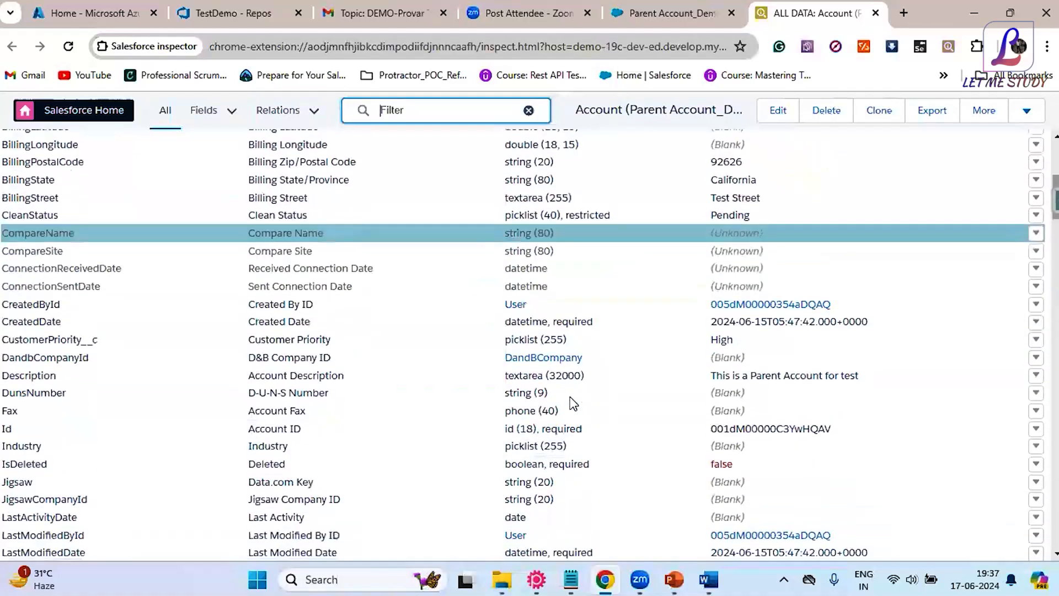
scroll(568, 382, "up", 10)
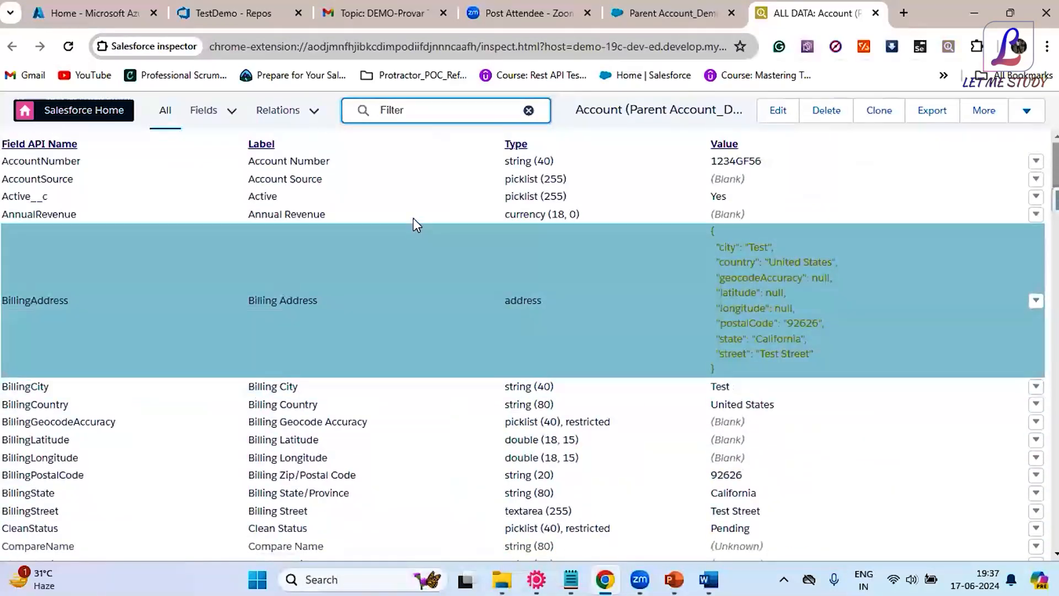
left_click(709, 21)
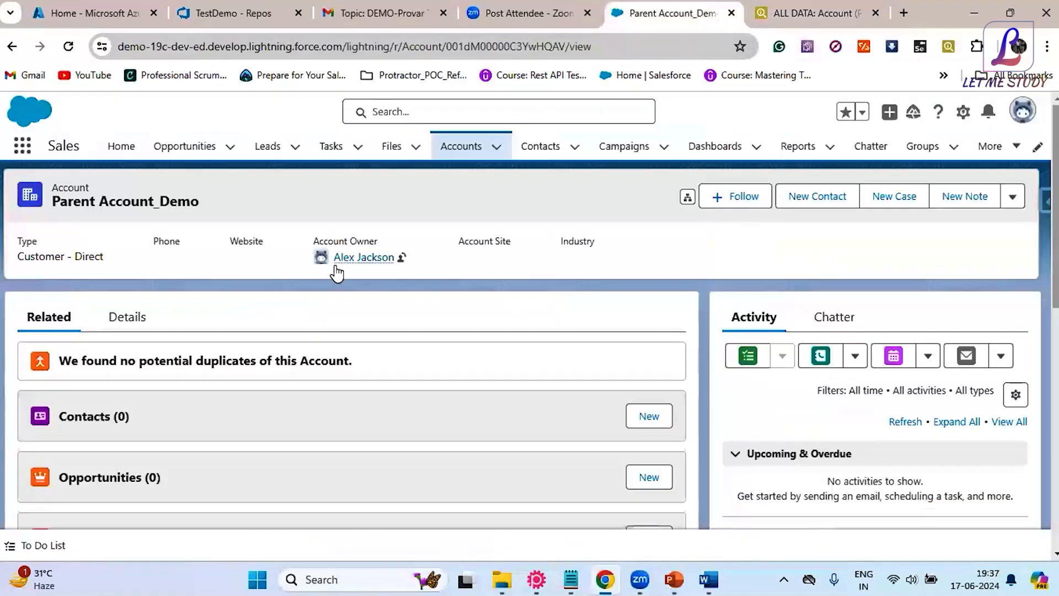
left_click(115, 320)
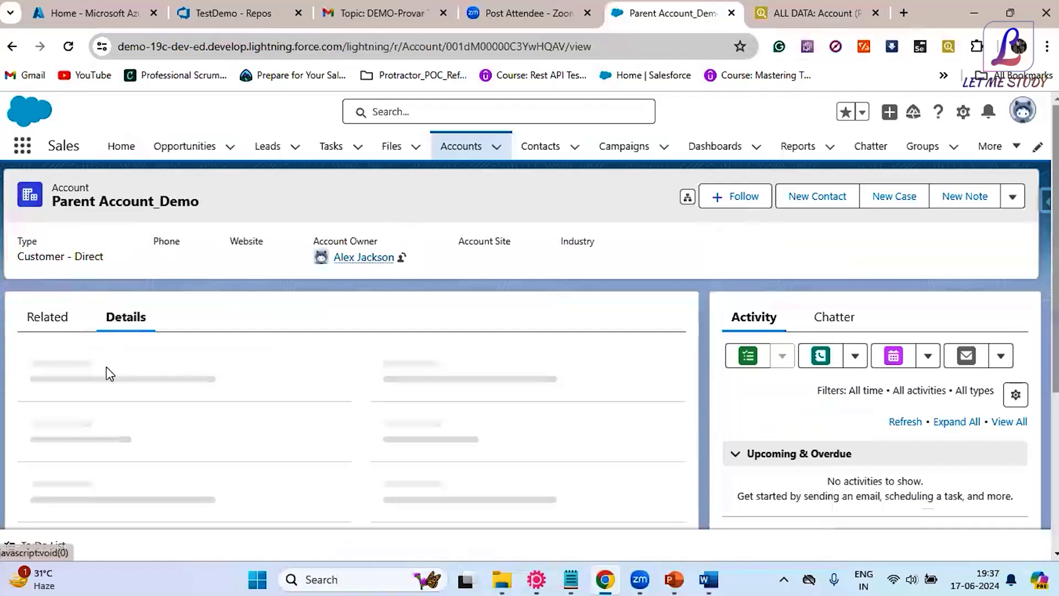
scroll(144, 331, "down", 3)
scroll(141, 325, "up", 3)
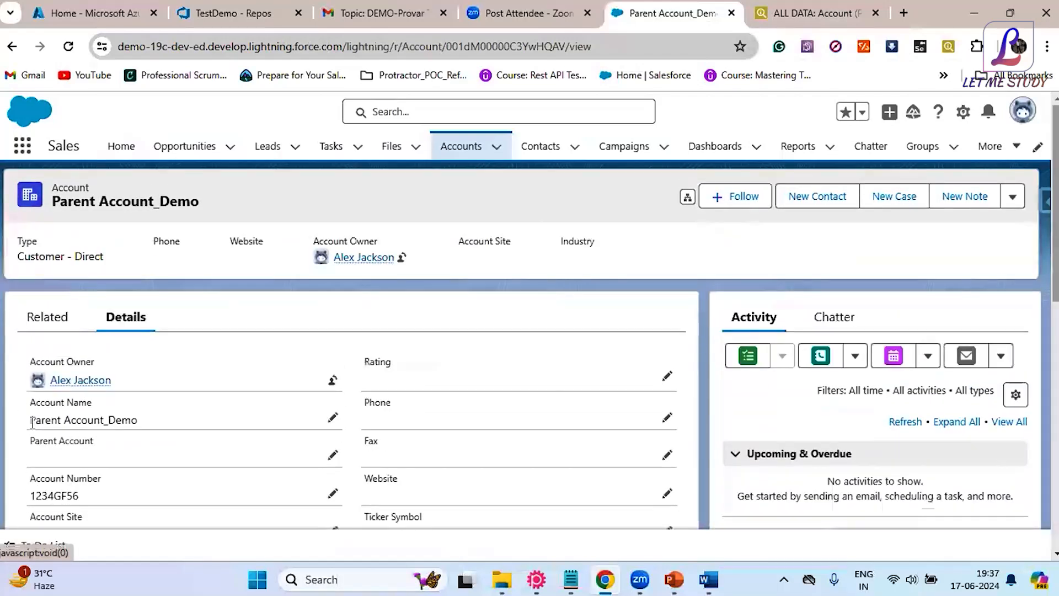
- Copy the account name Parent Account_Demo from the record details and filter the inspector data by it
left_click_drag(31, 421, 159, 424)
key("ctrl+c")
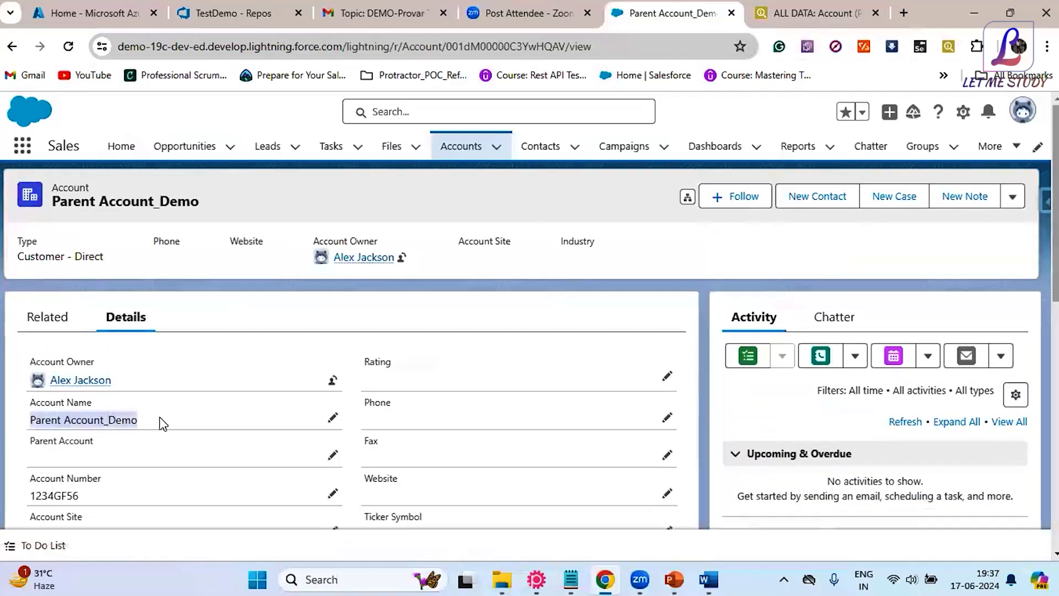
left_click(811, 13)
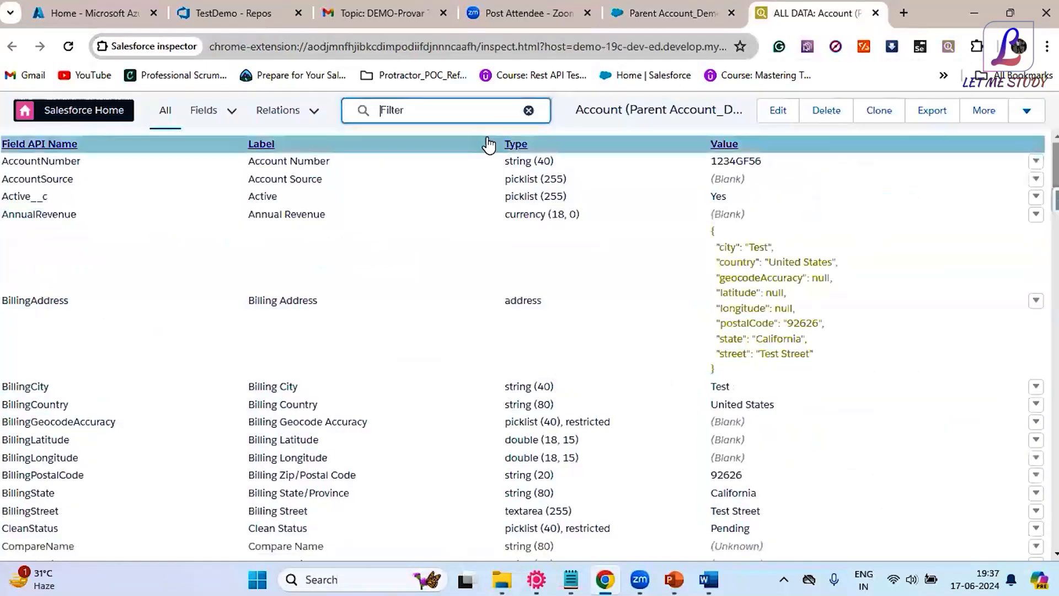
key("ctrl+v")
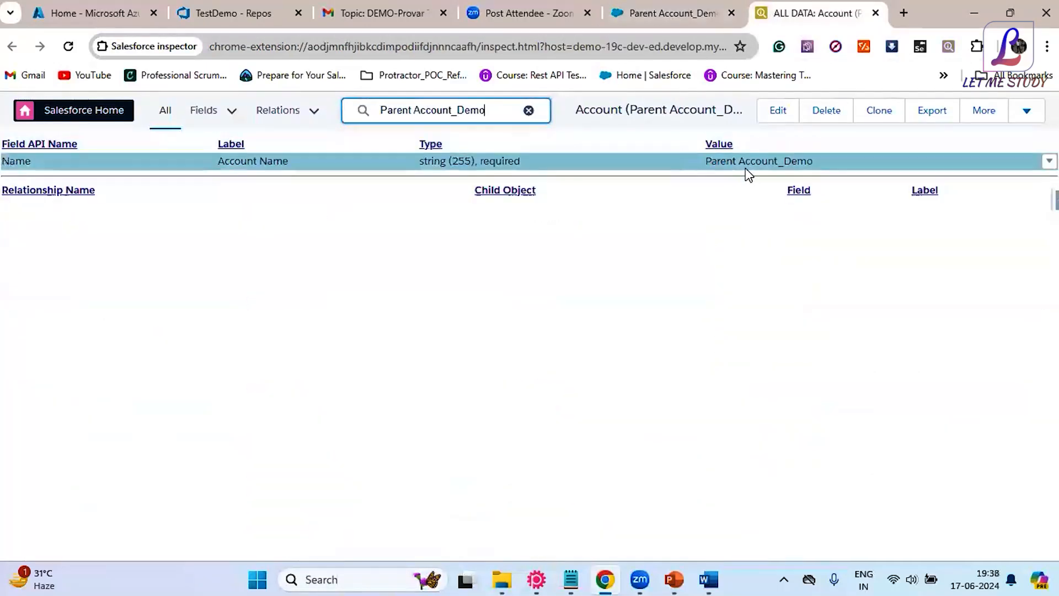
- Highlight the filtered field's value and label in the inspector, and compare them with the Account Name field on the record page
left_click_drag(690, 158, 822, 160)
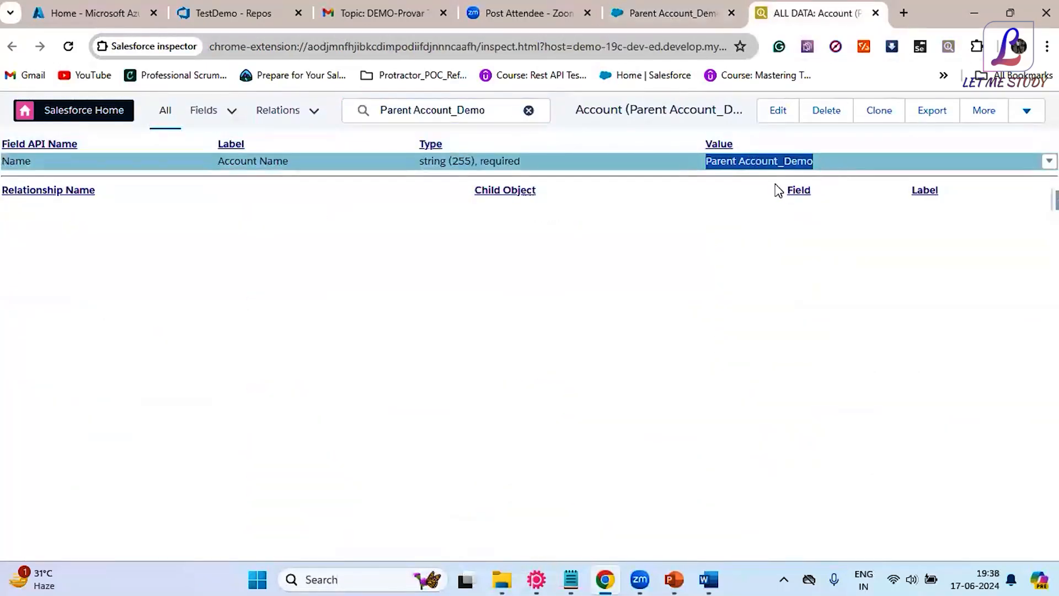
left_click_drag(213, 169, 300, 173)
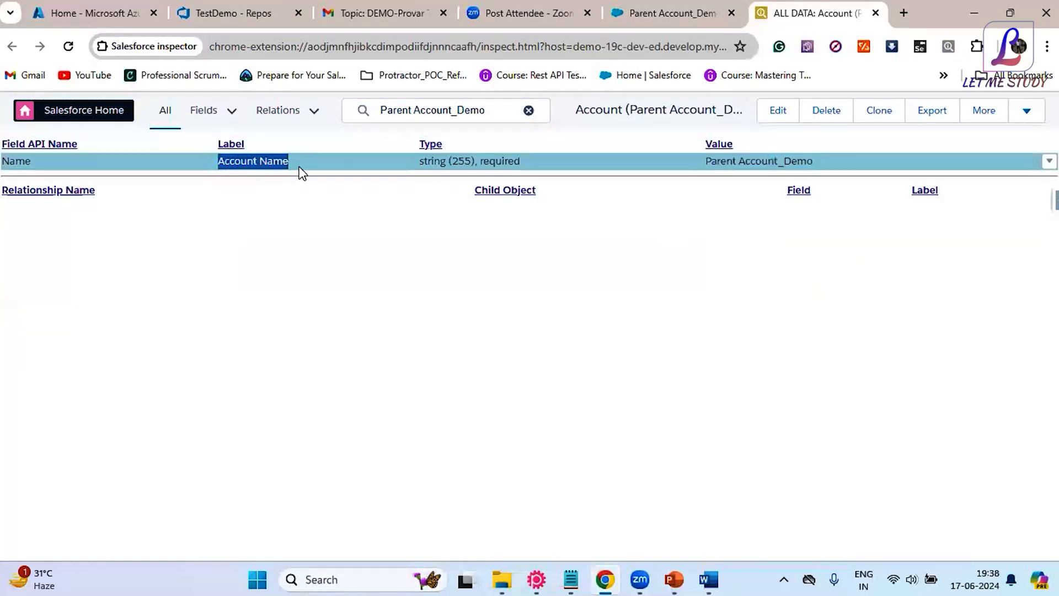
left_click(713, 22)
left_click_drag(19, 407, 106, 411)
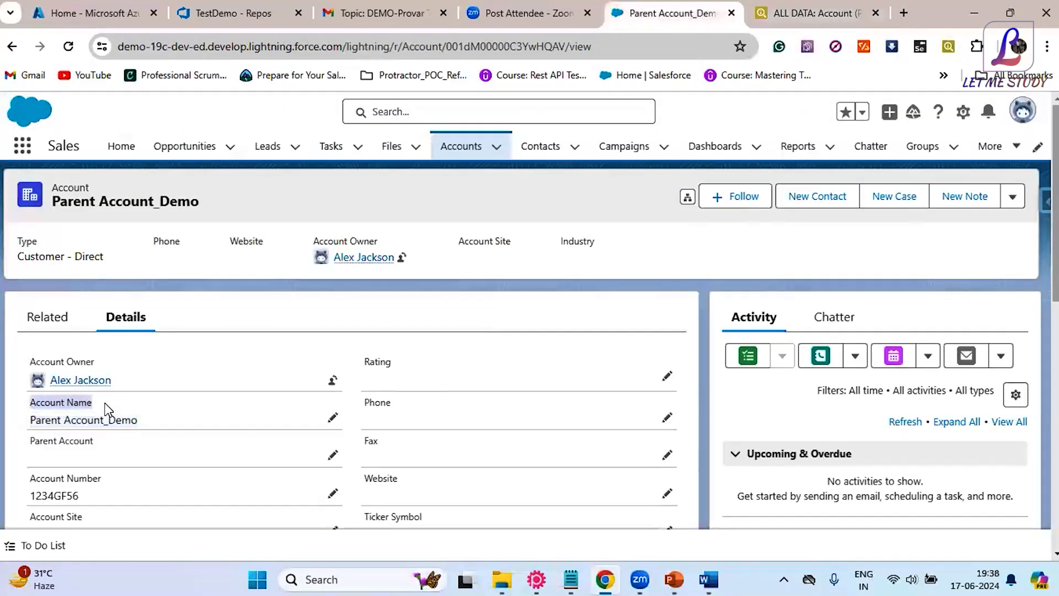
left_click(811, 13)
left_click(277, 283)
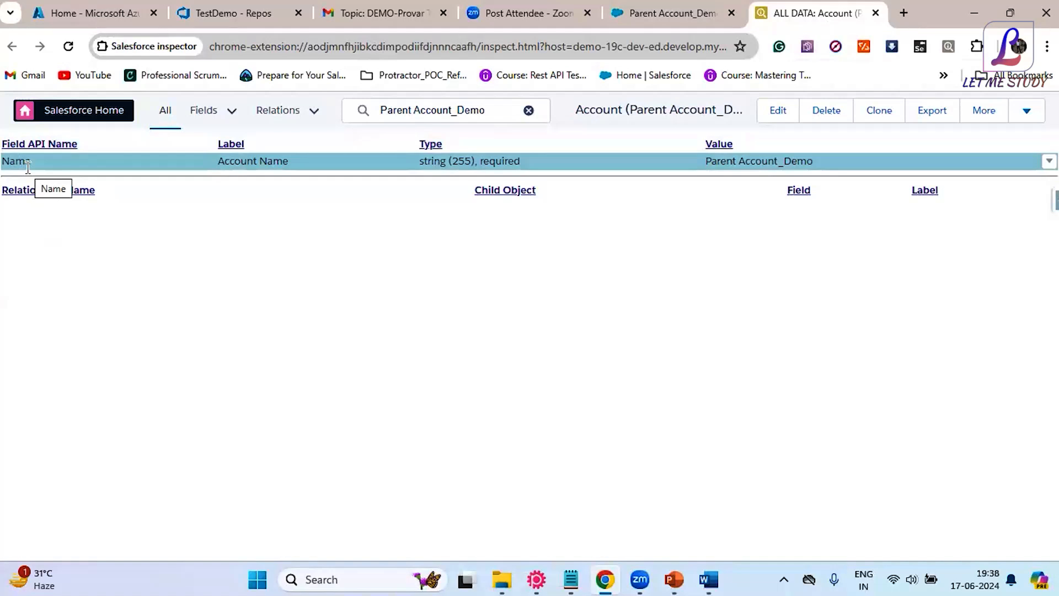
- Highlight the Account Name label and its field API name in the inspector to contrast the two
left_click_drag(218, 161, 321, 160)
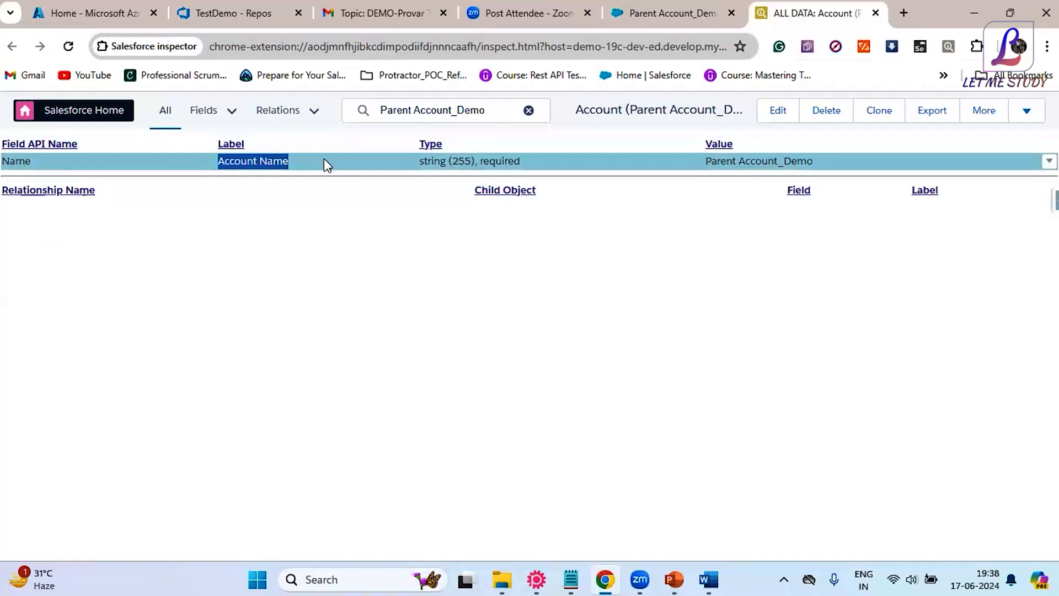
left_click(315, 305)
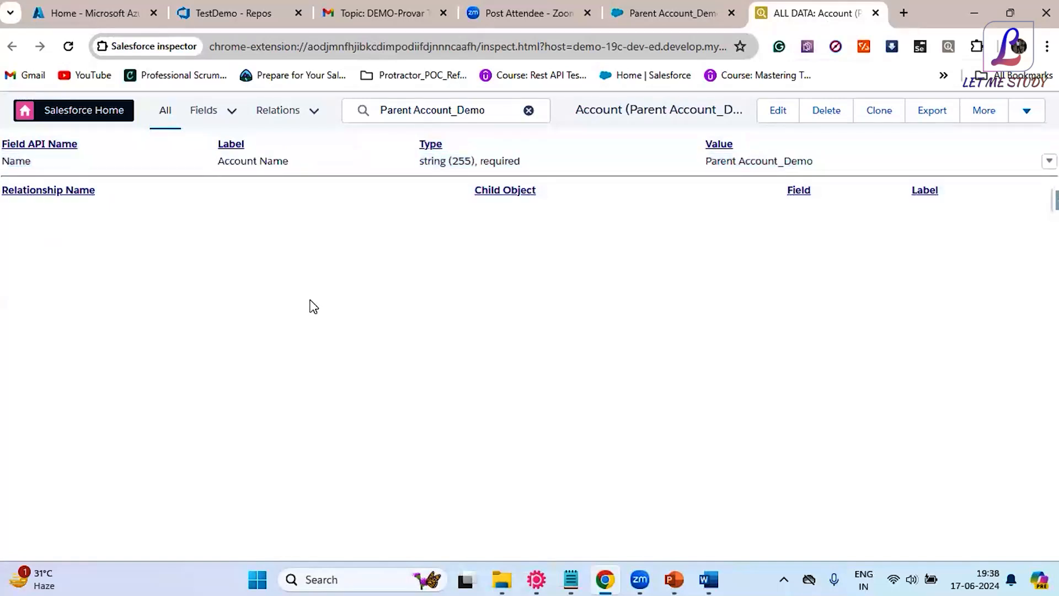
left_click(10, 162)
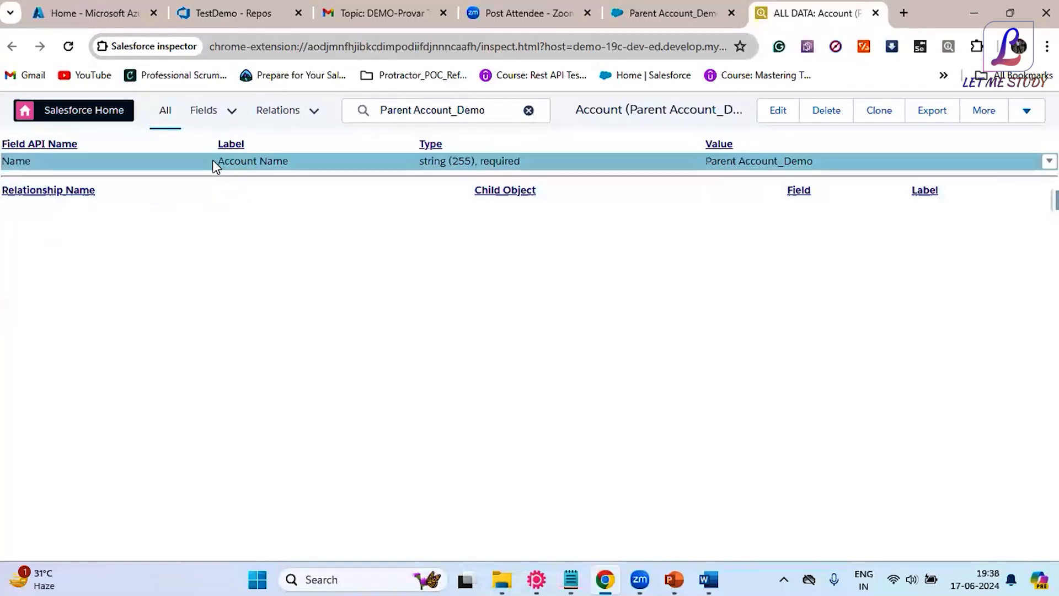
left_click_drag(228, 161, 307, 168)
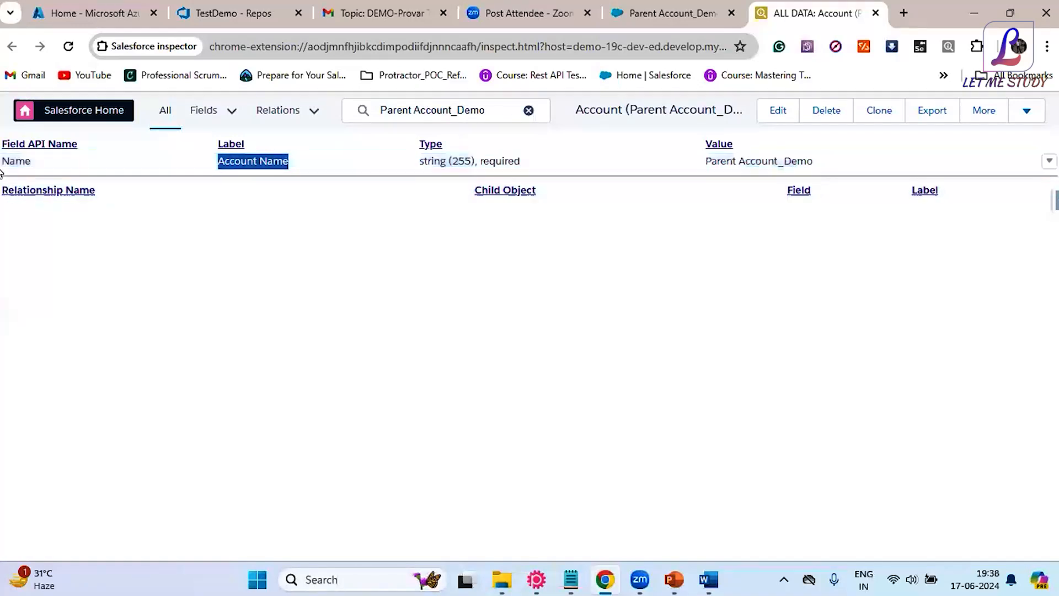
left_click_drag(1, 173, 39, 168)
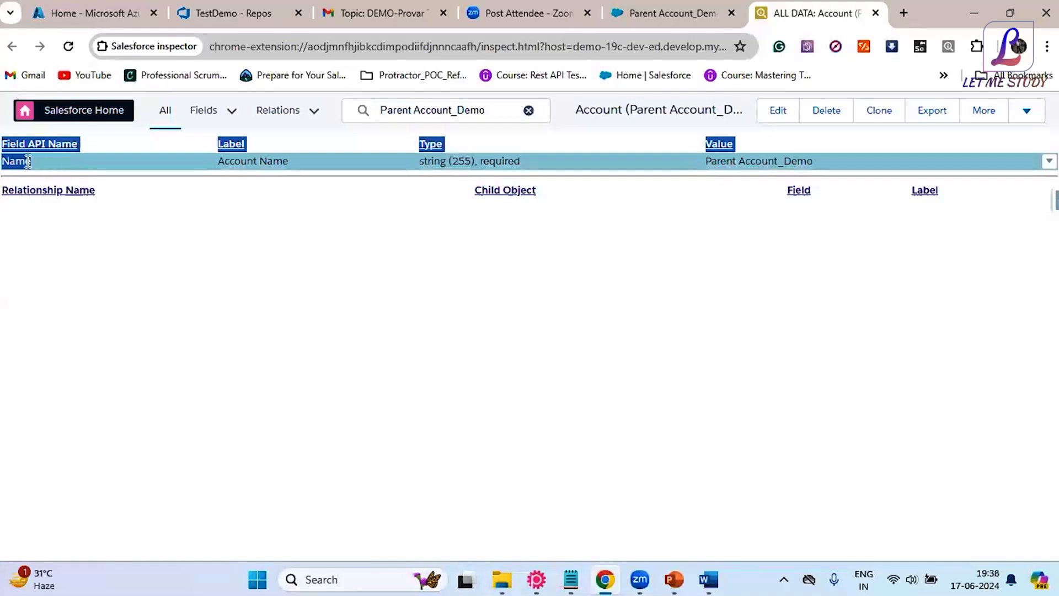
left_click(279, 330)
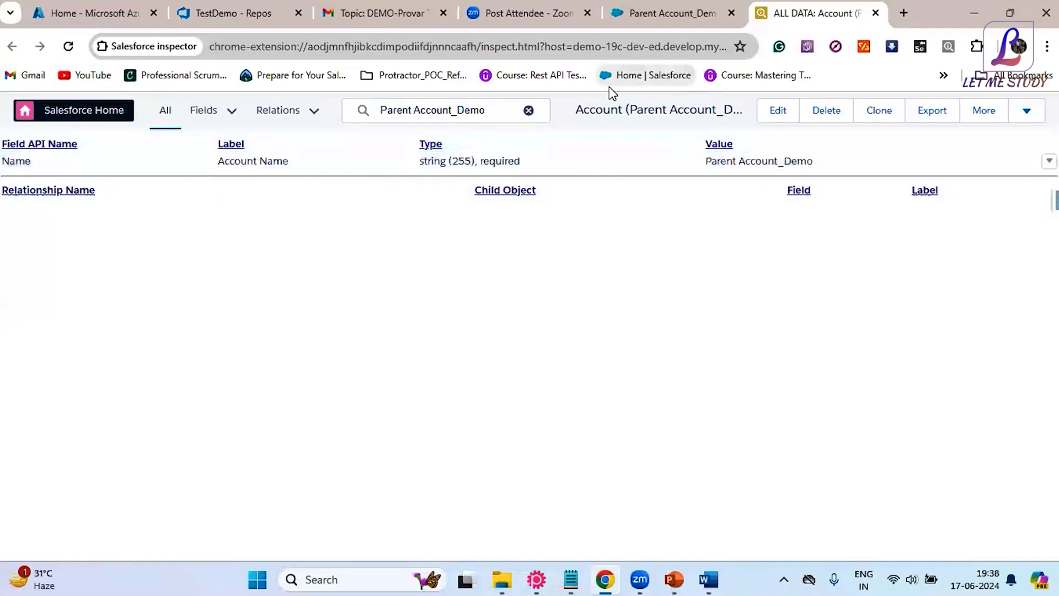
- Replace the inspector filter with the Account Number label copied from the record details, and highlight the matching label
left_click(528, 110)
left_click(668, 13)
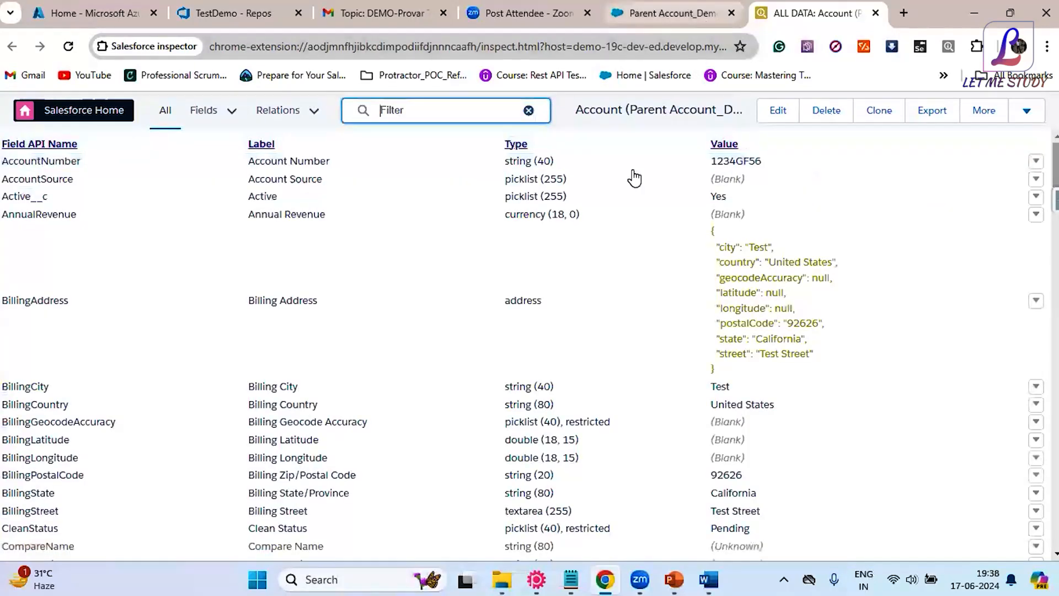
left_click(179, 349)
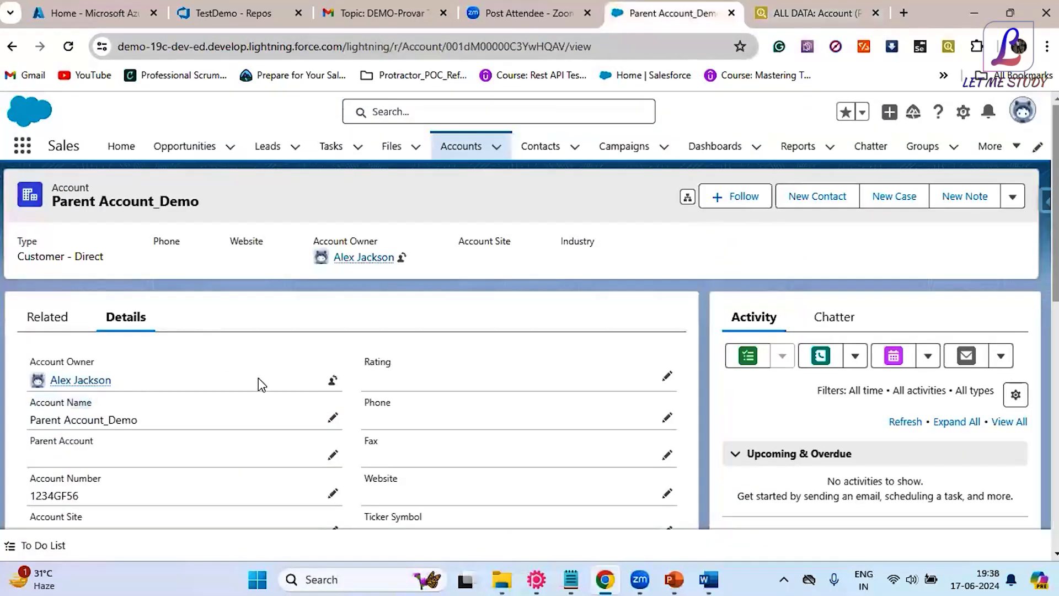
scroll(258, 379, "down", 3)
left_click_drag(20, 324, 130, 324)
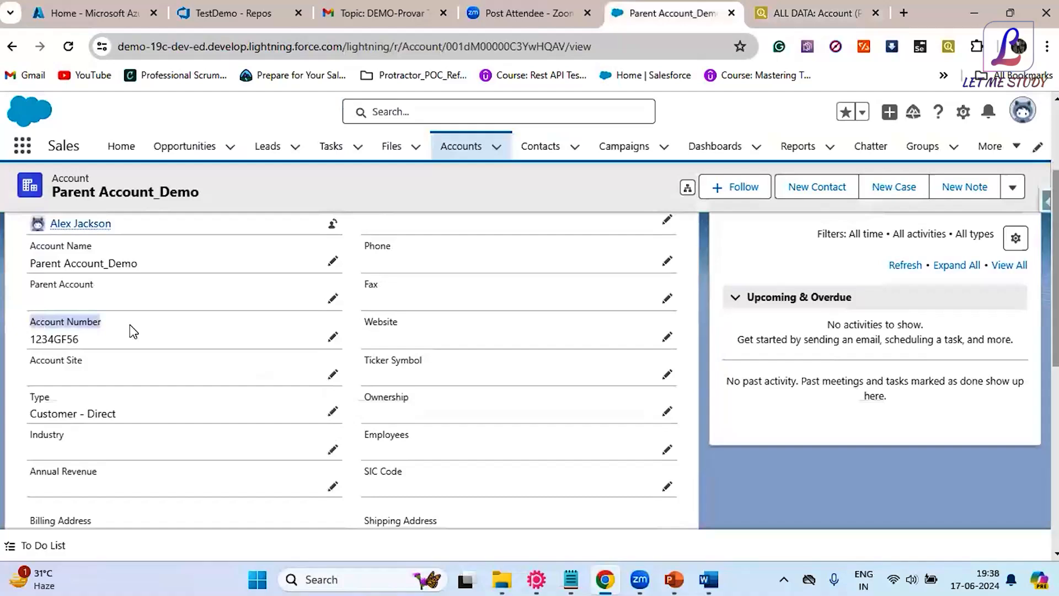
right_click(68, 323)
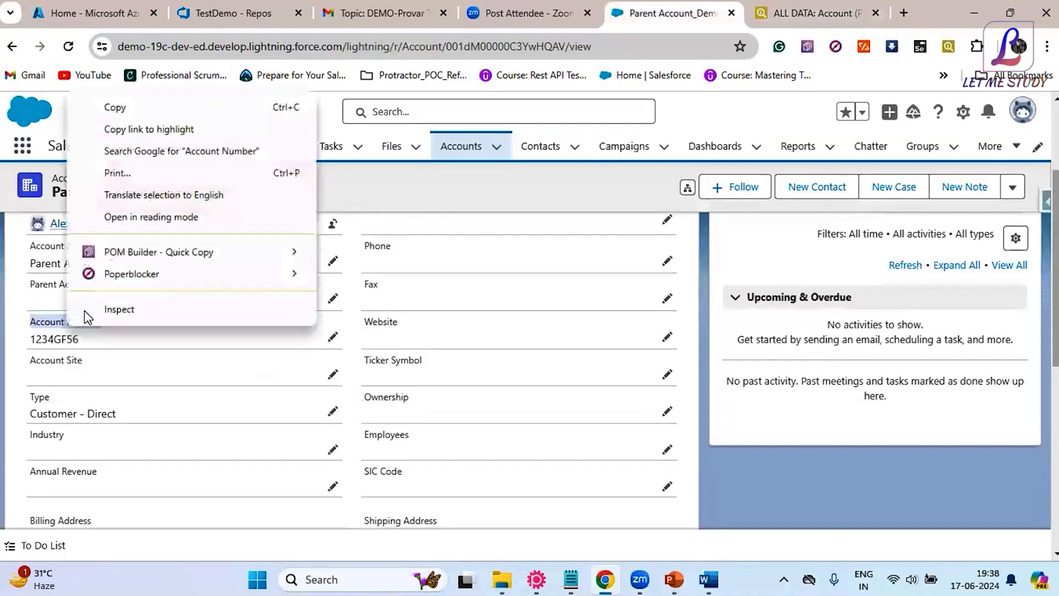
left_click(116, 108)
key("ctrl+Tab")
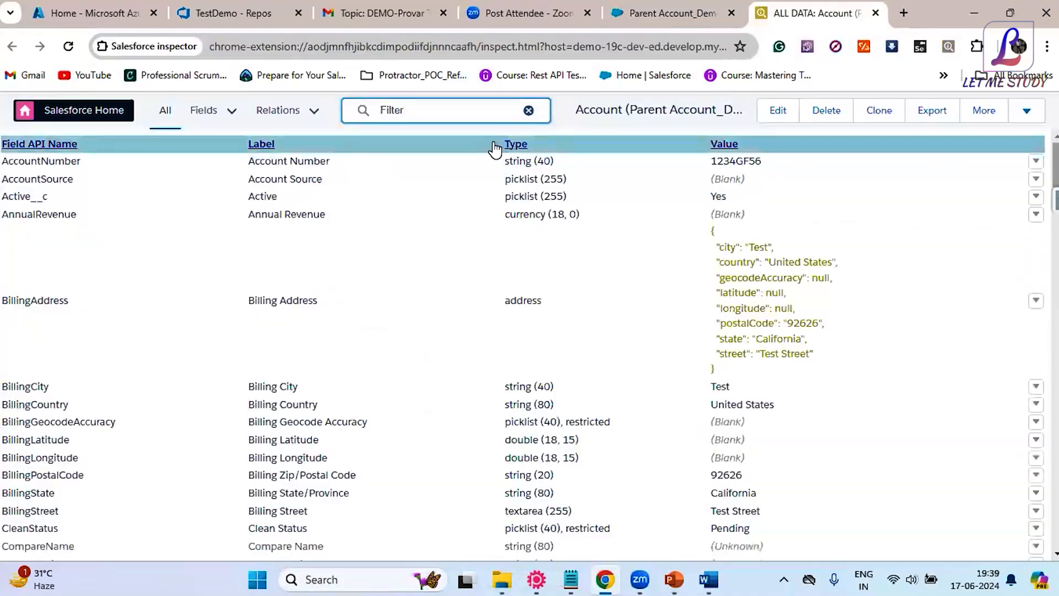
key("ctrl+v")
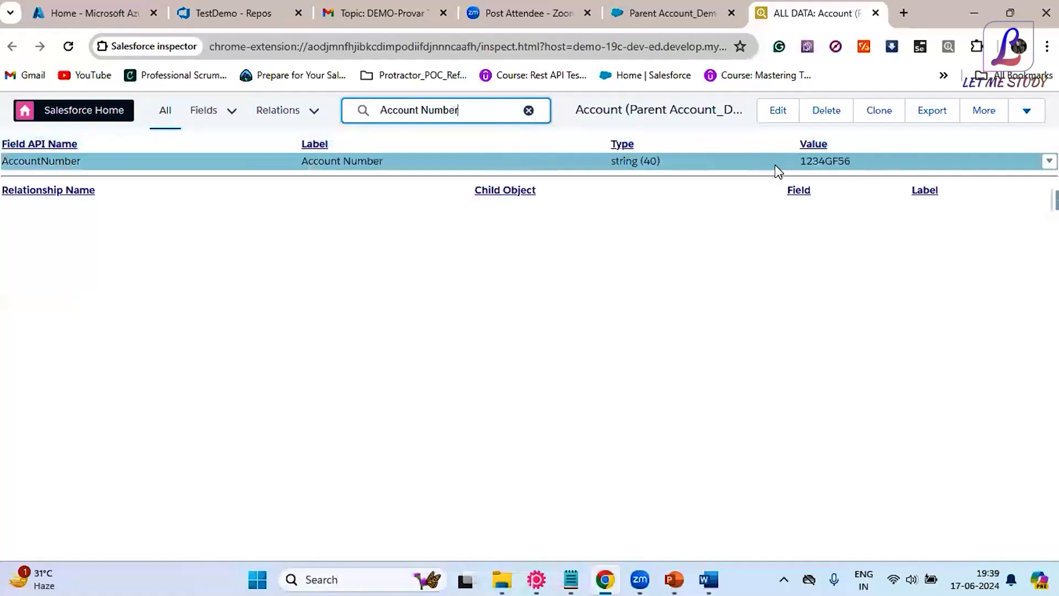
left_click_drag(301, 160, 386, 161)
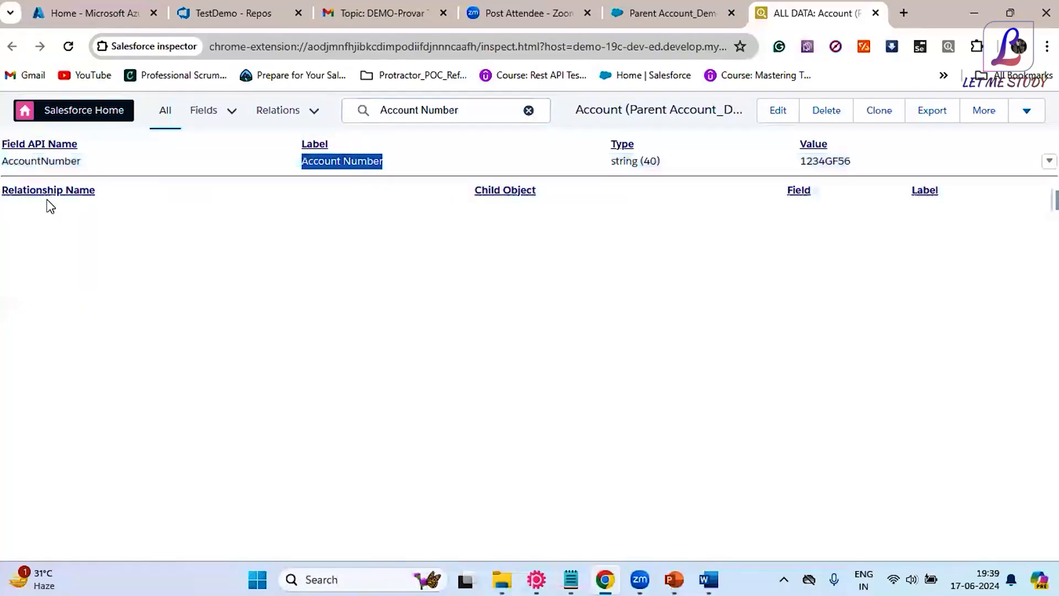
left_click(277, 240)
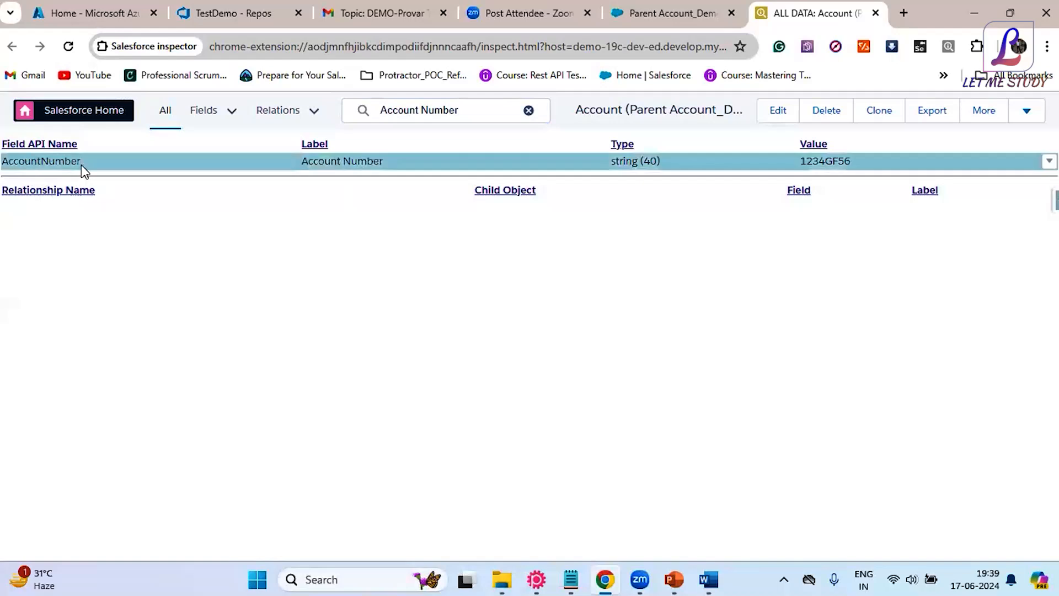
- Check the Billing Address on the record's details, and clear the Account Number filter in the inspector
left_click(670, 13)
scroll(456, 362, "down", 5)
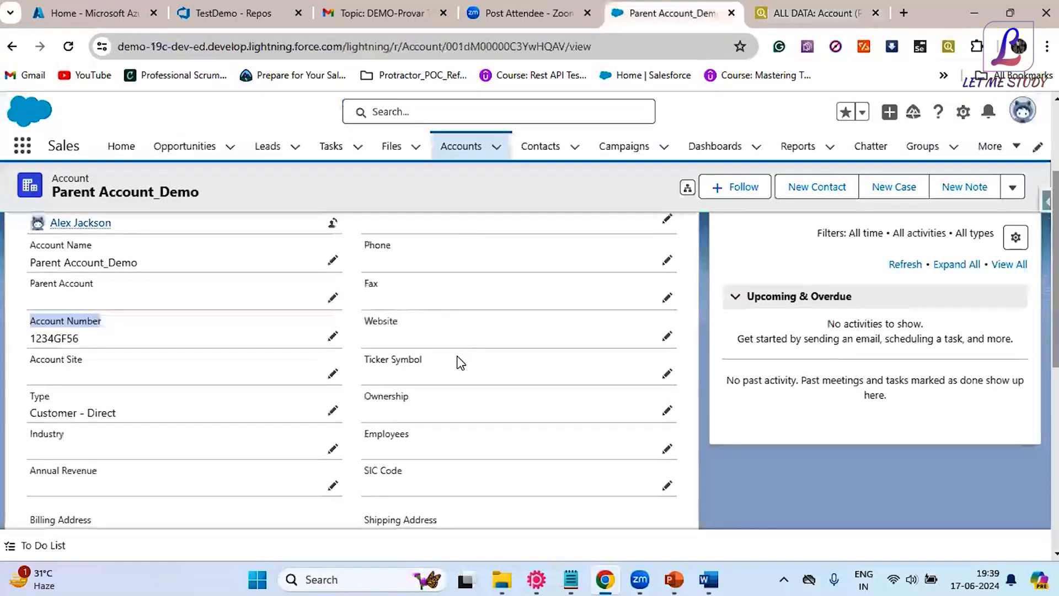
scroll(404, 274, "up", 1)
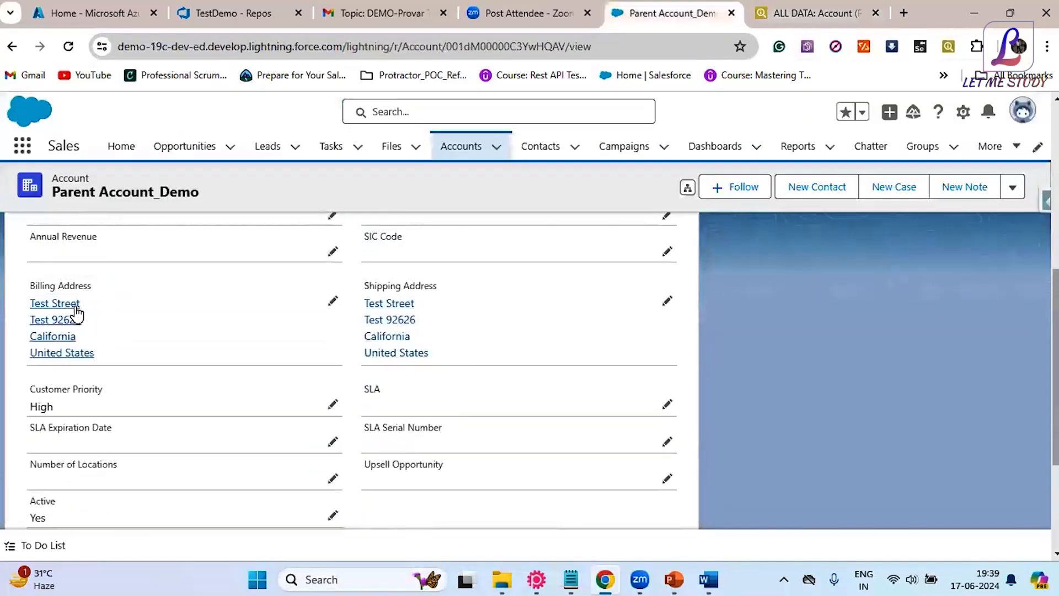
left_click(811, 13)
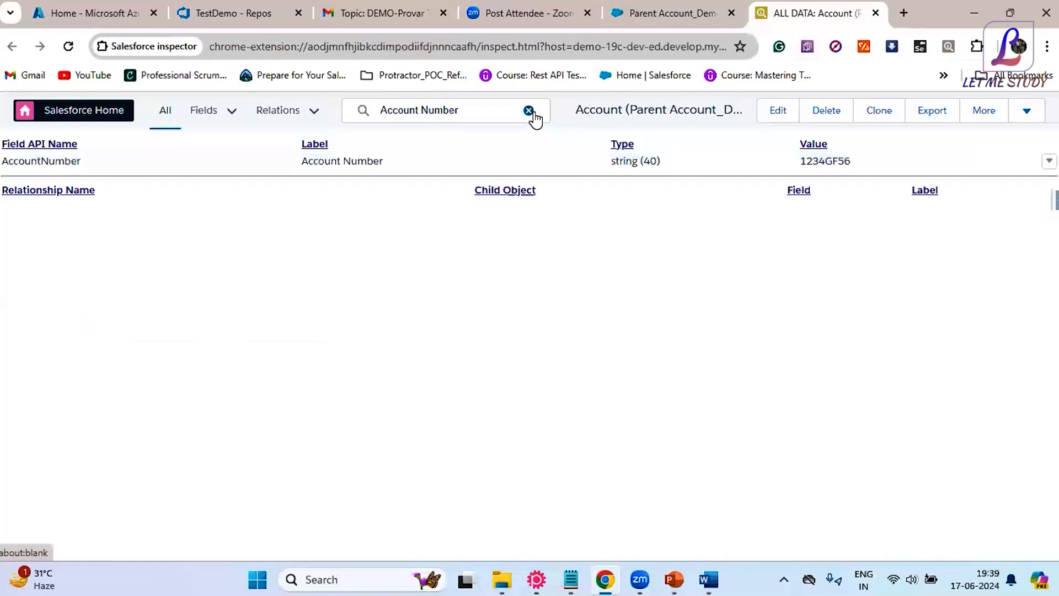
left_click(528, 110)
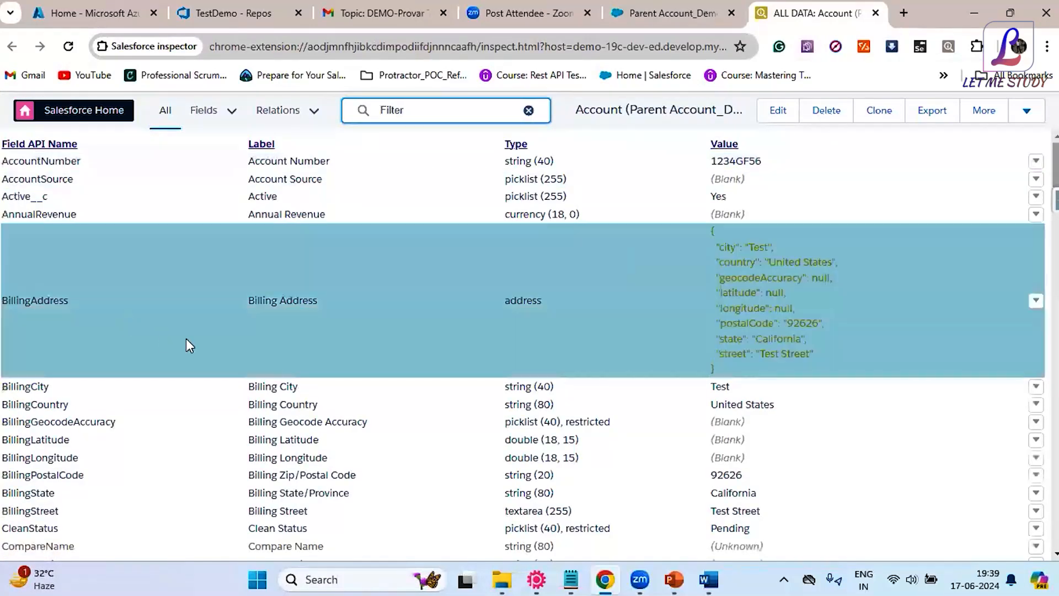
- Examine the full list of account field API names, labels, types and values in the inspector
scroll(279, 382, "down", 1)
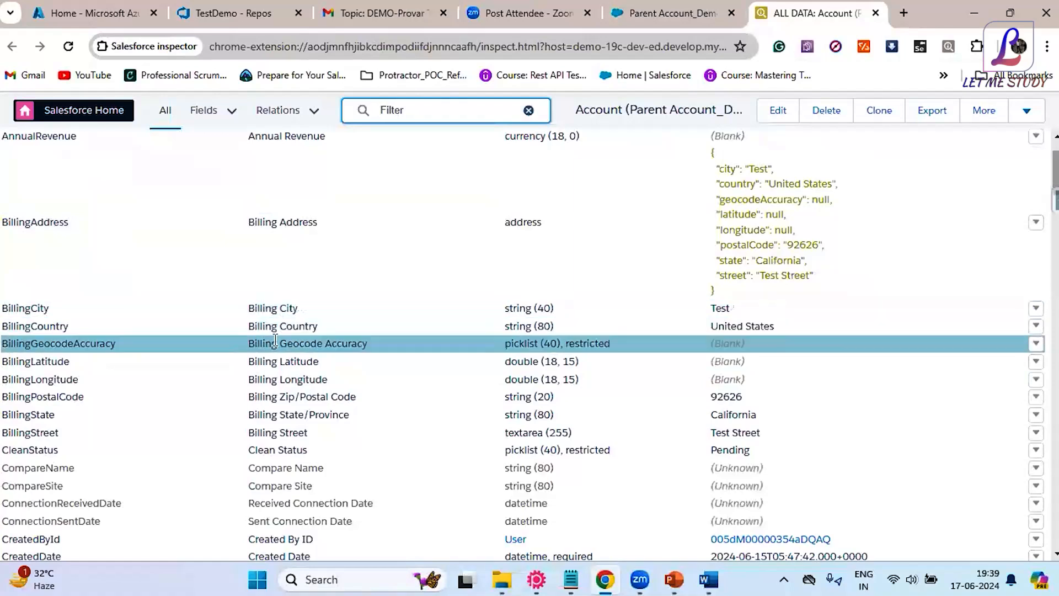
scroll(391, 432, "down", 3)
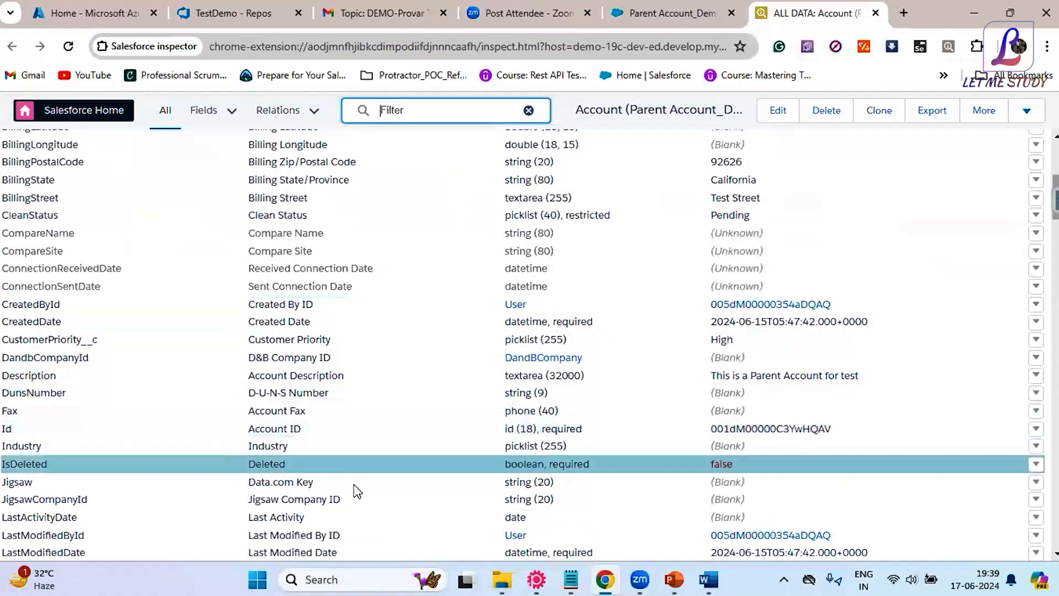
scroll(355, 488, "down", 1)
scroll(360, 483, "down", 4)
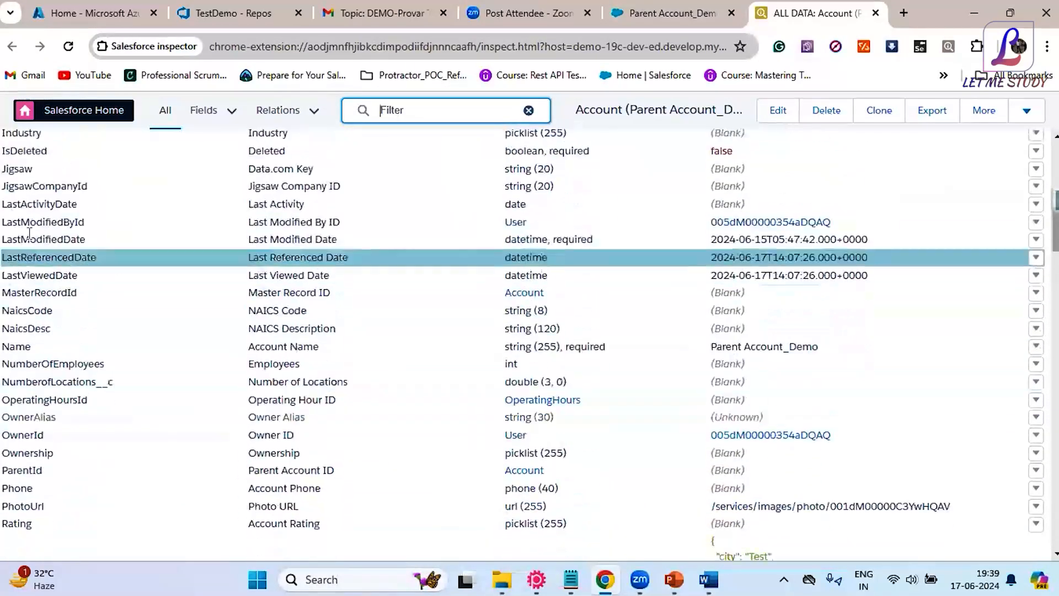
scroll(71, 316, "up", 9)
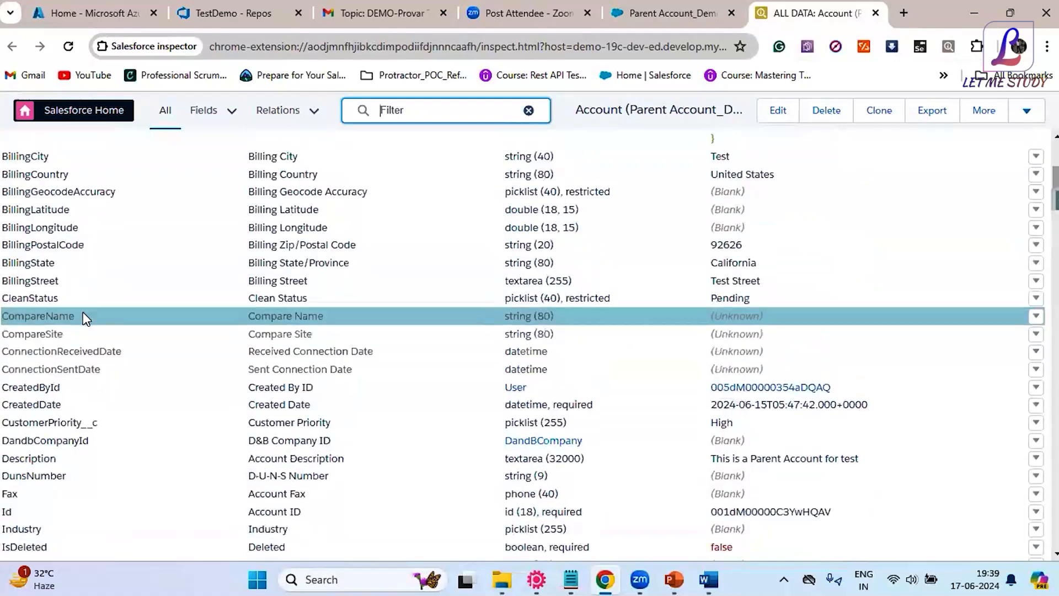
scroll(32, 153, "up", 1)
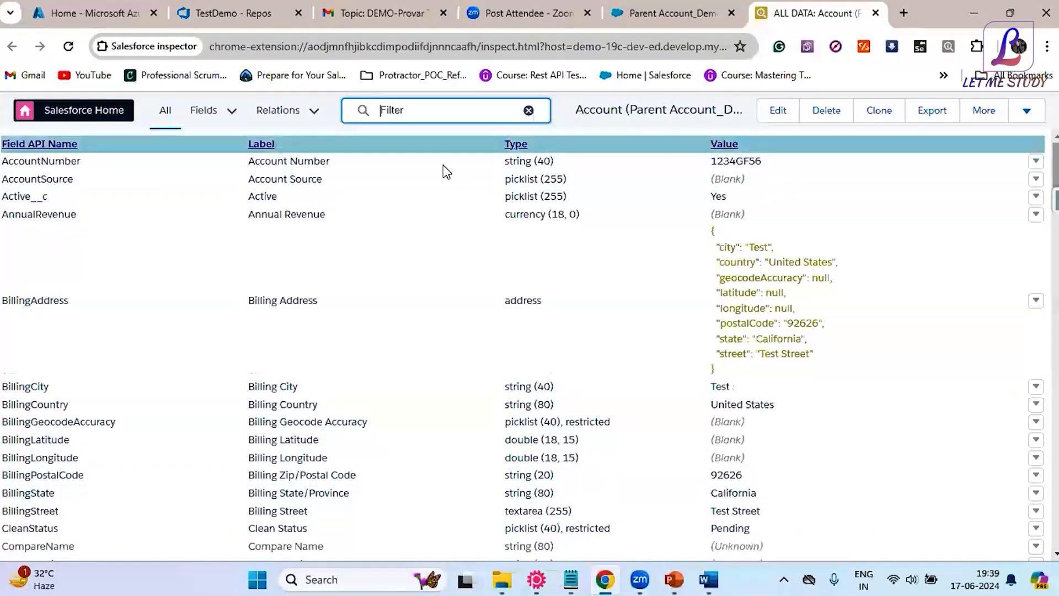
- Return to the Parent Account_Demo record in Salesforce and look through its details
left_click(712, 19)
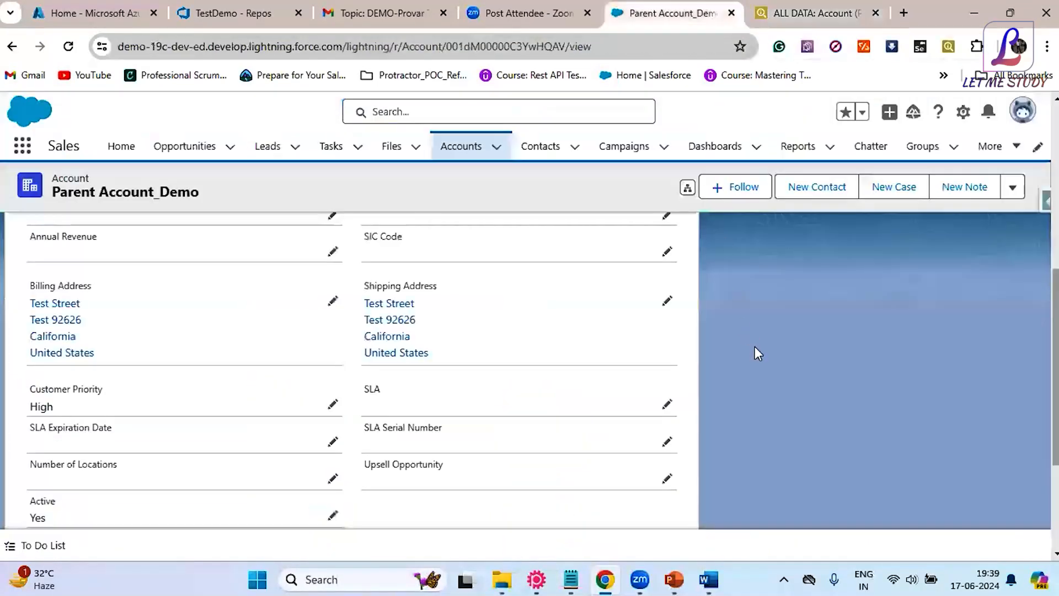
scroll(757, 350, "up", 10)
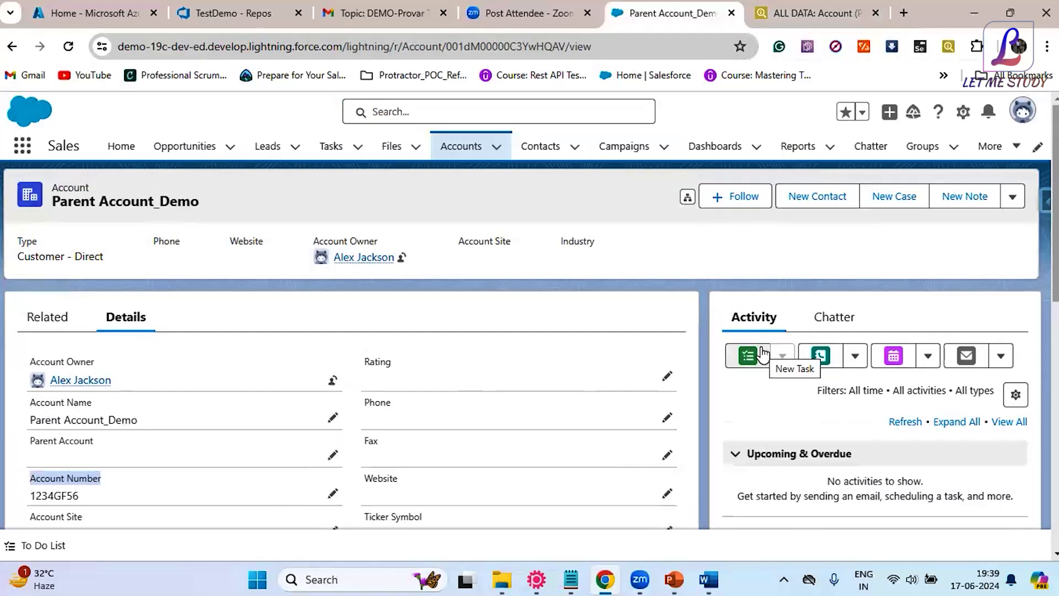
left_click(734, 269)
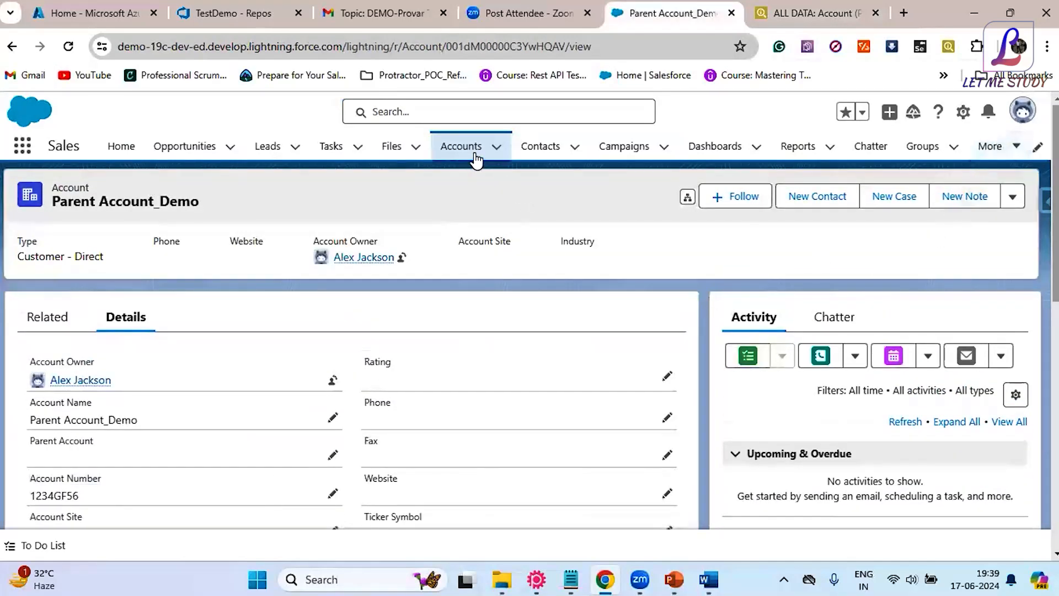
scroll(478, 448, "down", 10)
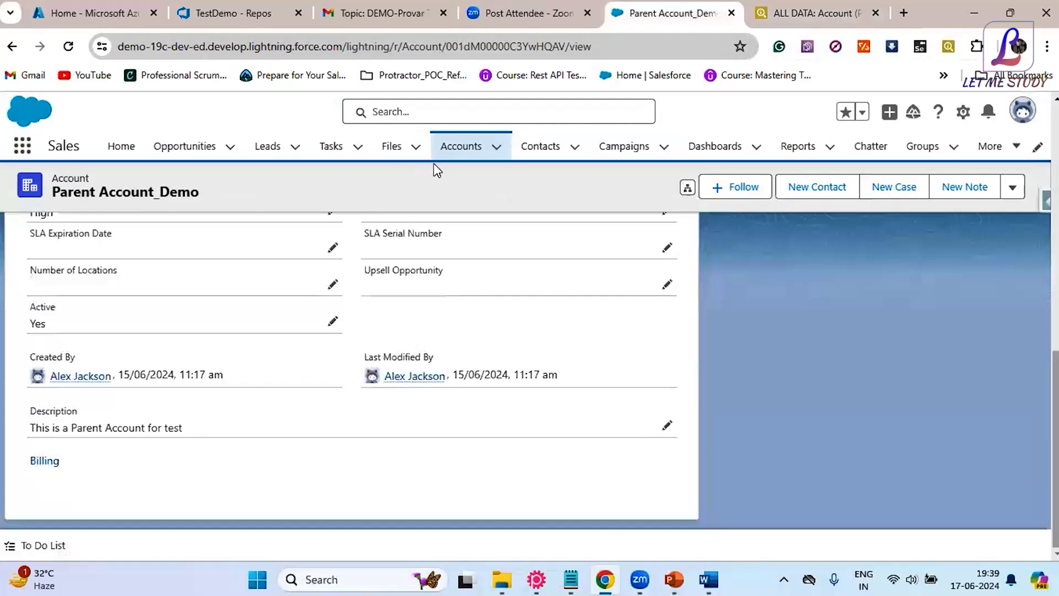
- Open Parent Account_Demo from the recently viewed accounts and bring up the end of its details
left_click(451, 153)
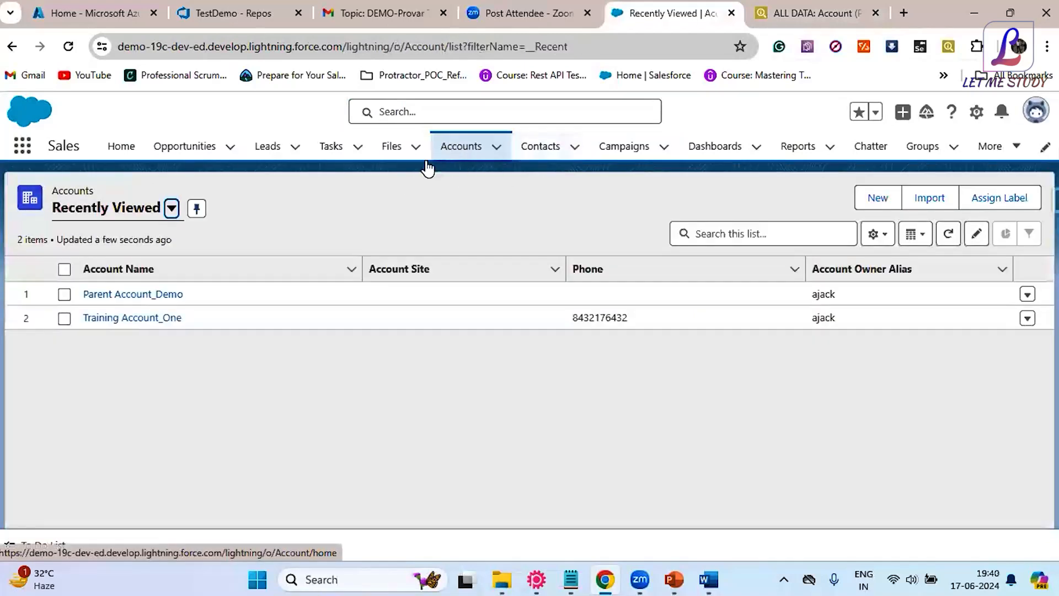
left_click(161, 294)
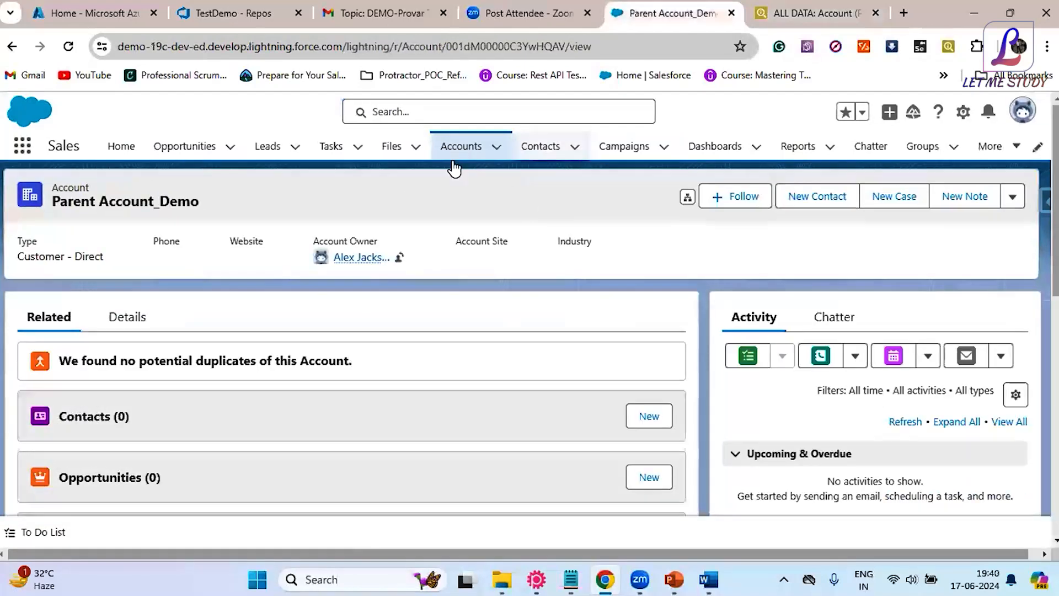
scroll(386, 370, "down", 3)
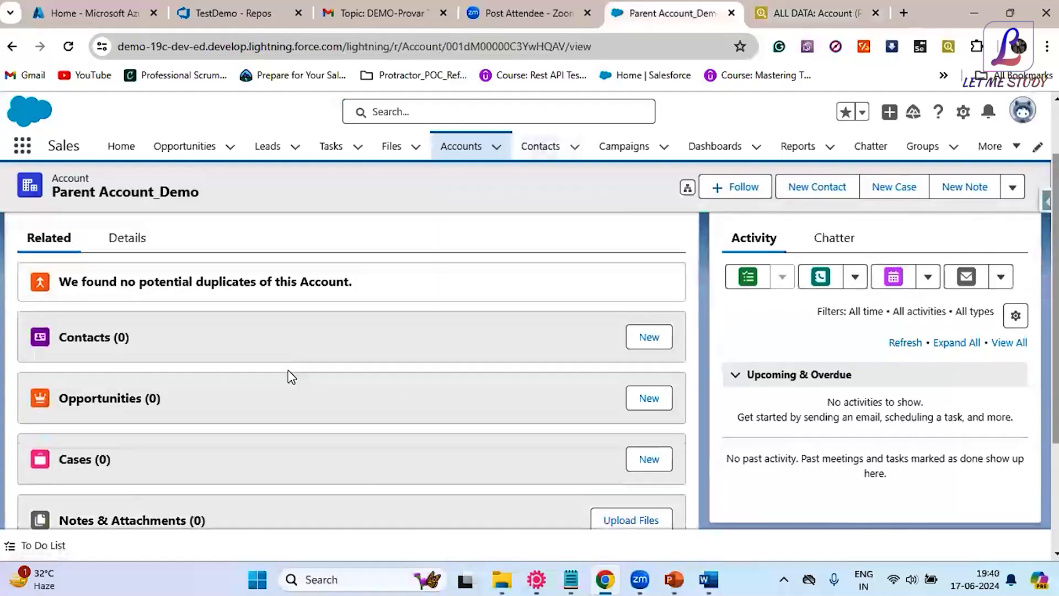
scroll(142, 331, "up", 2)
left_click(143, 325)
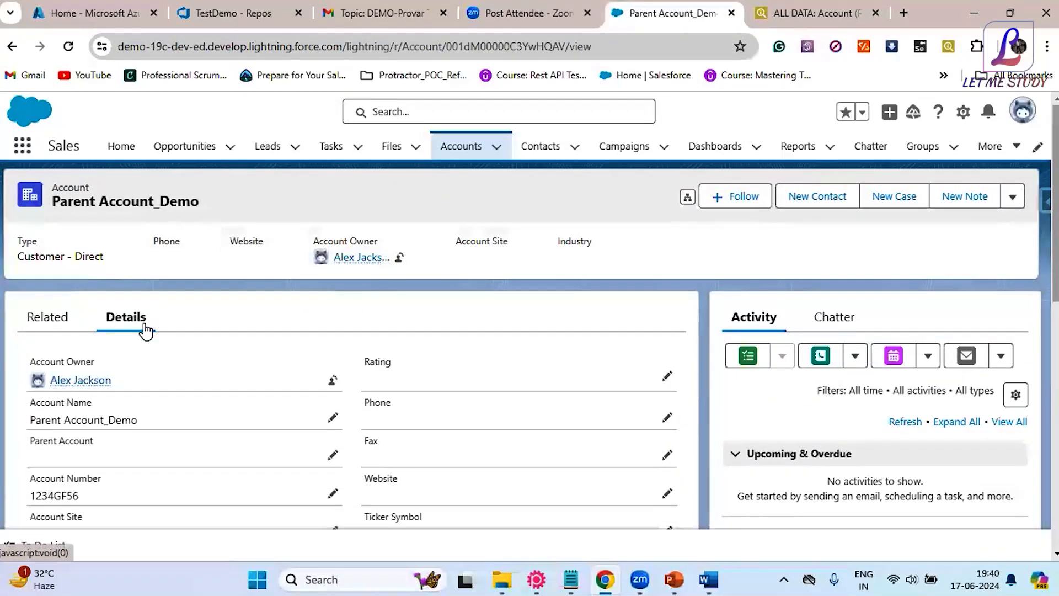
scroll(177, 353, "down", 10)
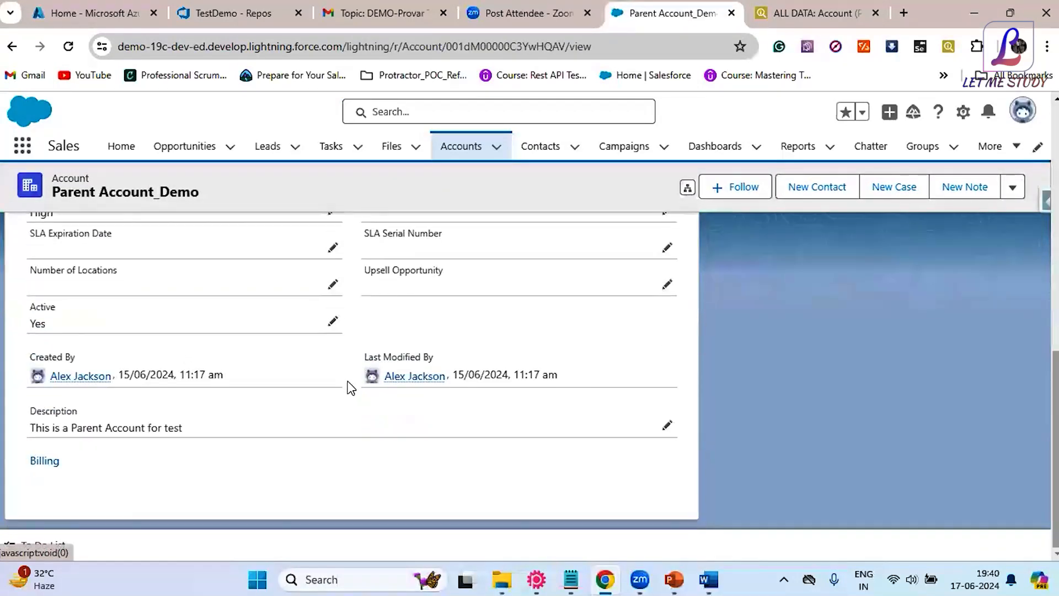
- Highlight the Created By entry with its creation date and time in the account details
left_click_drag(35, 377, 258, 381)
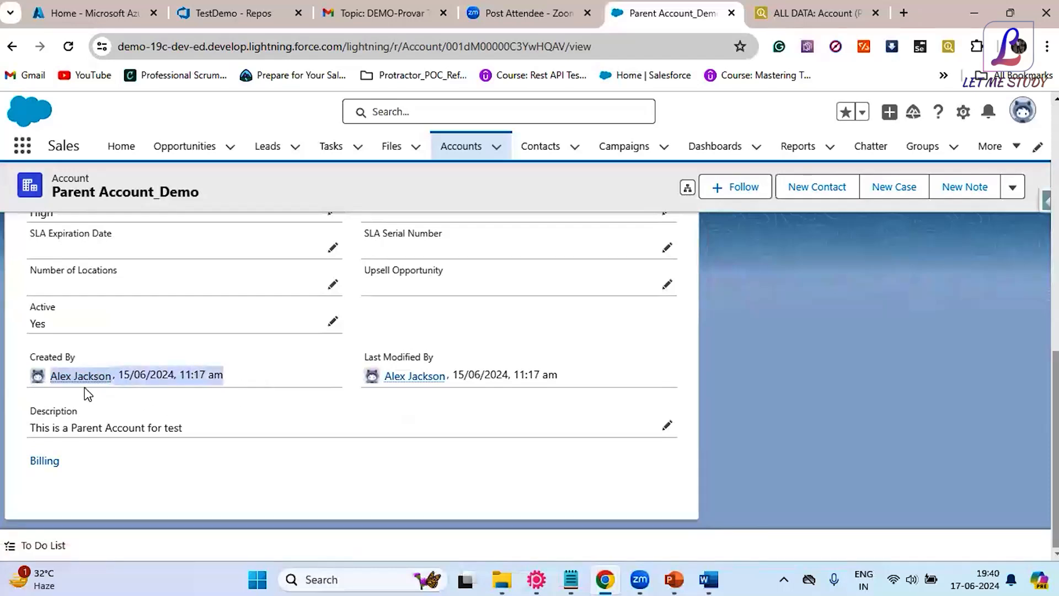
mouse_move(87, 389)
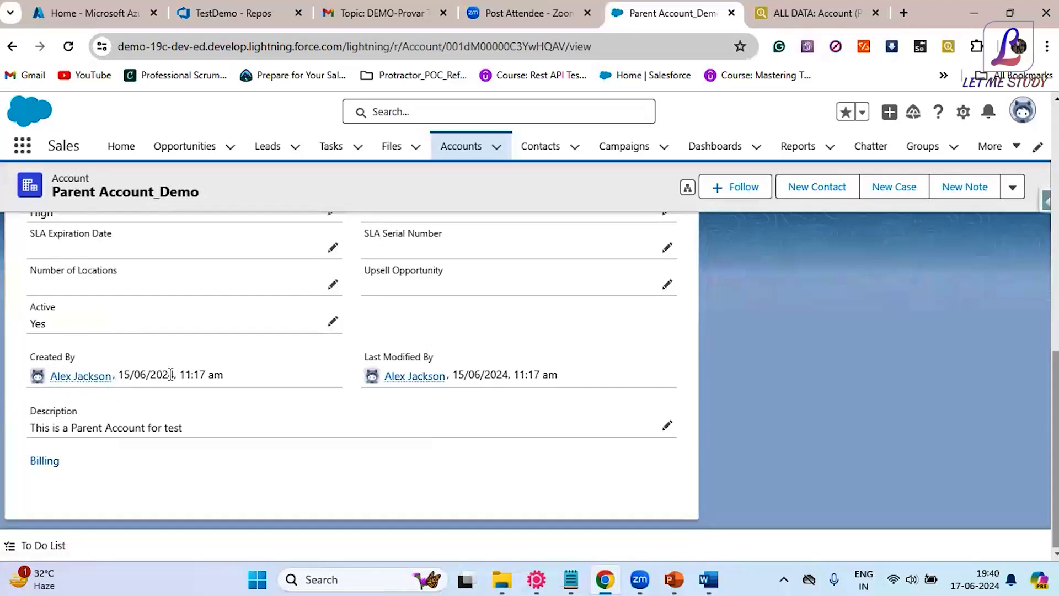
scroll(257, 423, "up", 1)
scroll(257, 424, "up", 10)
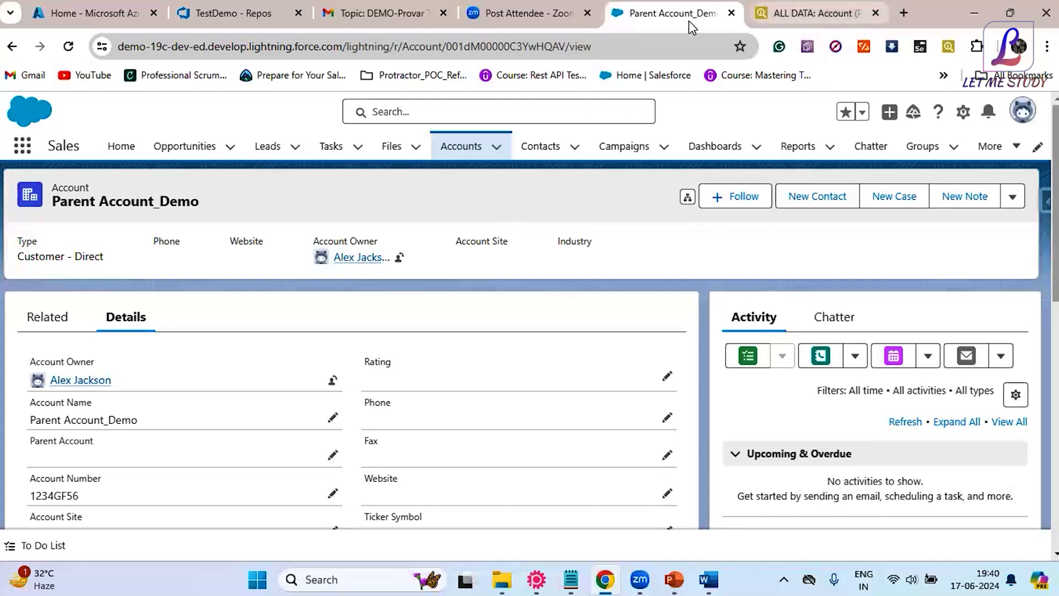
- Open Salesforce Inspector's Data Export in a new browser tab from the Parent Account_Demo record and switch to it
left_click(811, 12)
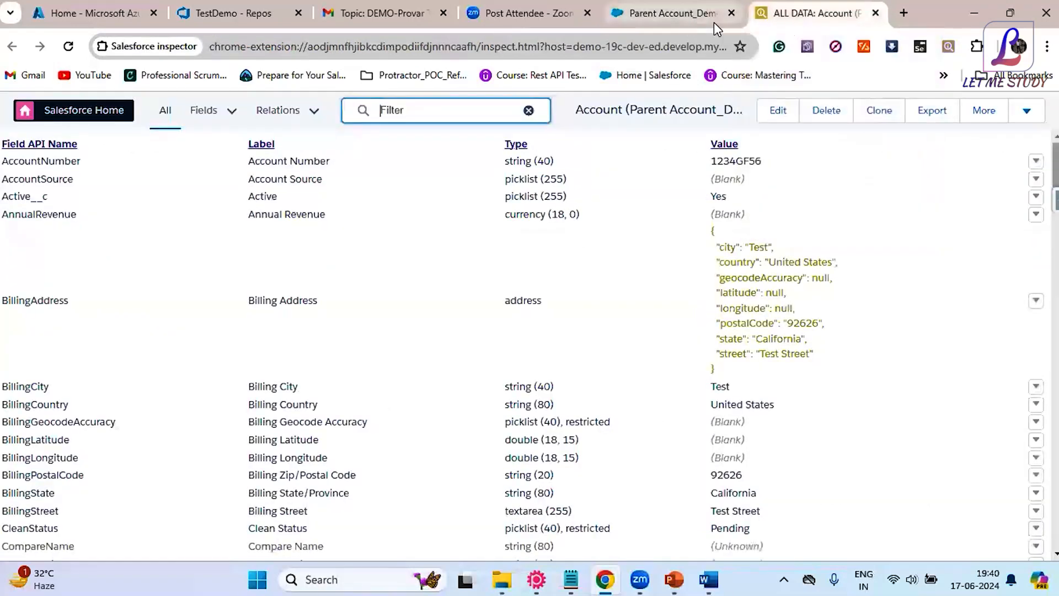
left_click(714, 22)
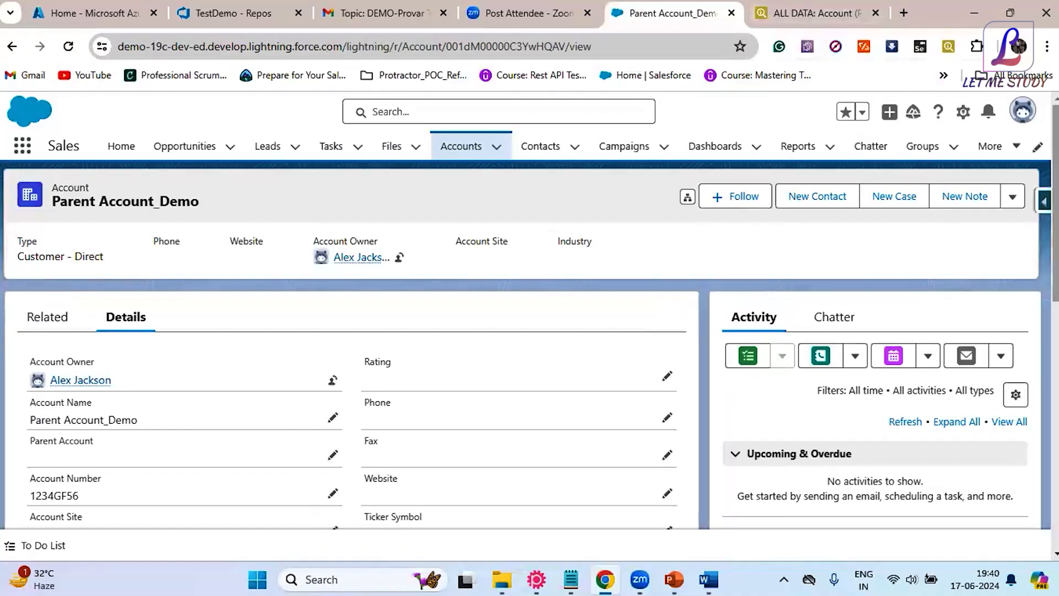
left_click(1045, 202)
right_click(987, 460)
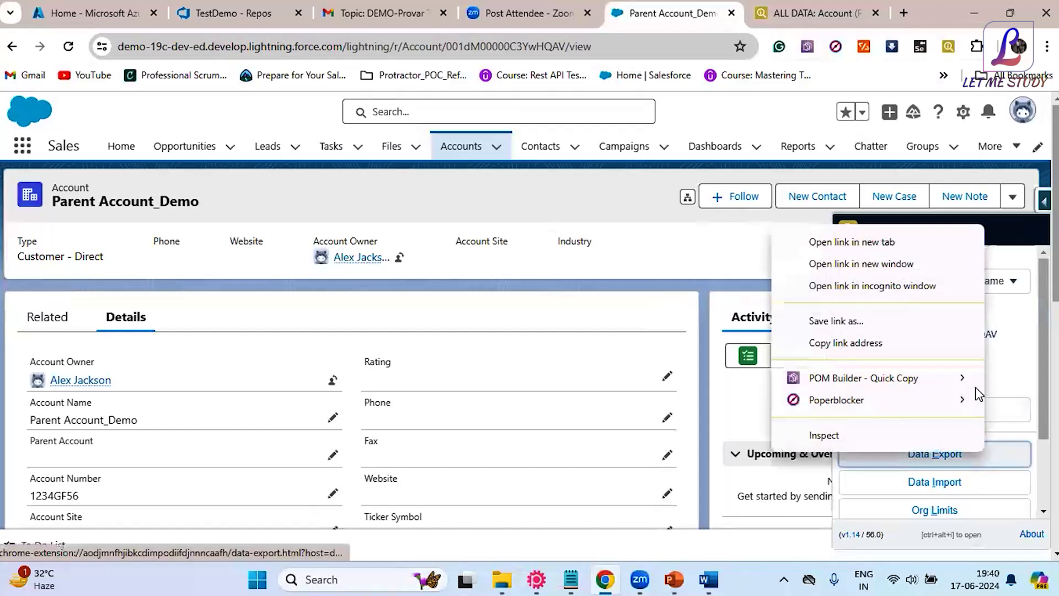
left_click(891, 247)
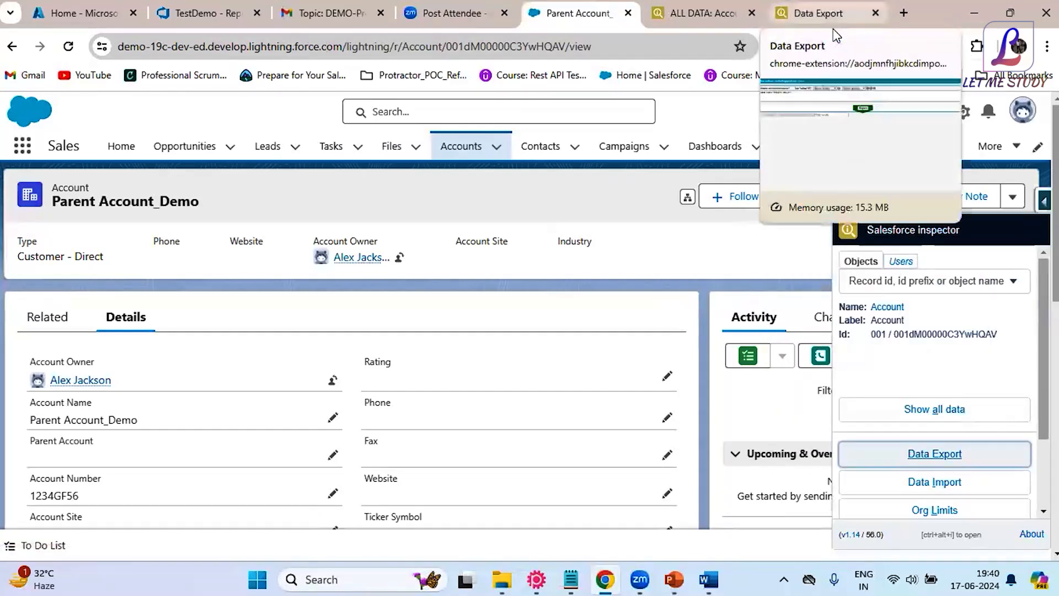
left_click(834, 31)
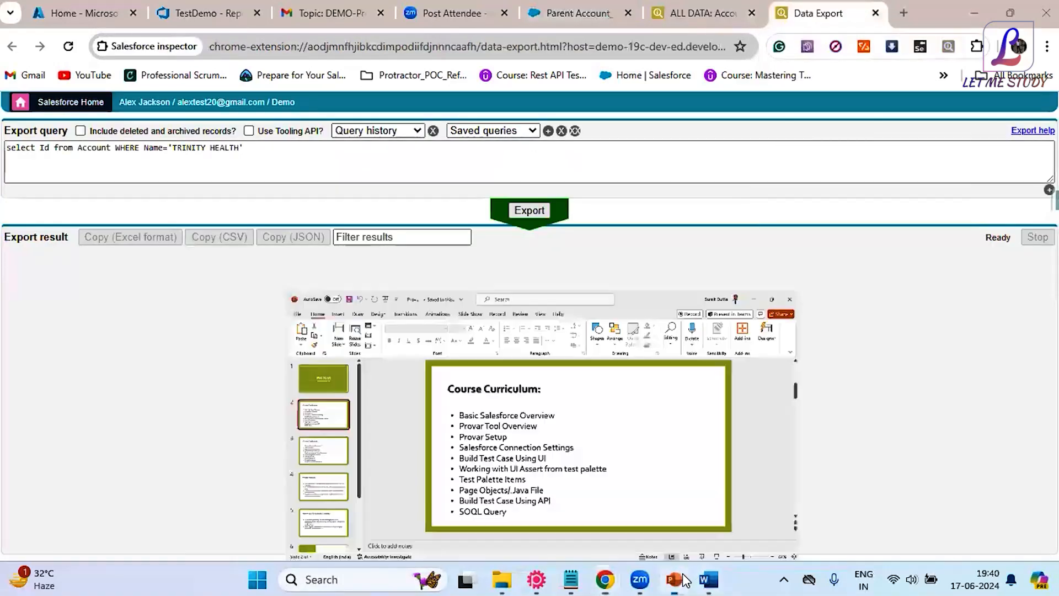
- Switch to PowerPoint, highlight the SOQL Query item on the Course Curriculum slide, and return to the browser
left_click(683, 575)
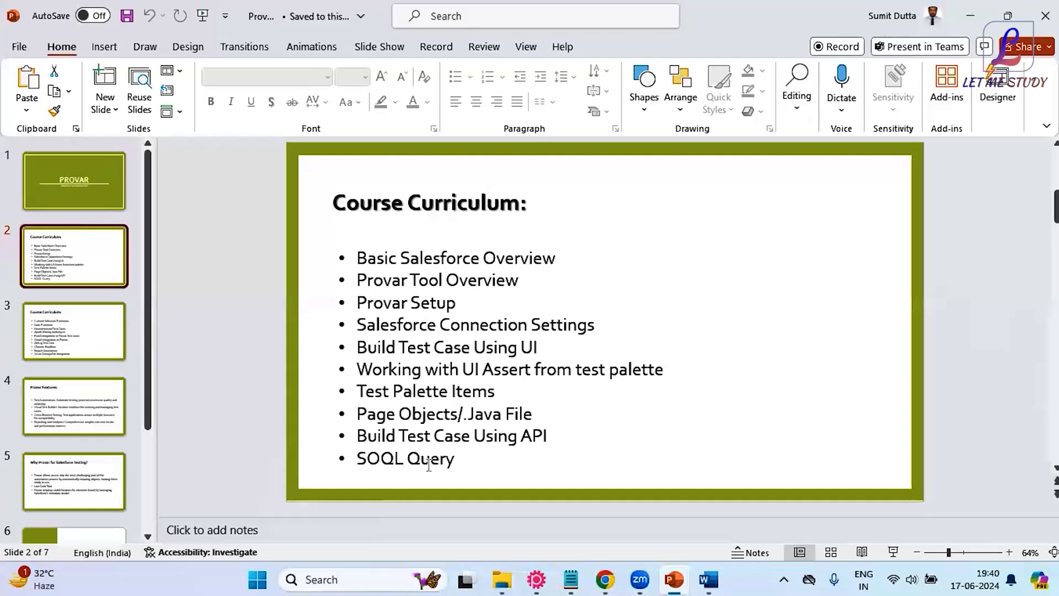
left_click_drag(456, 464, 359, 469)
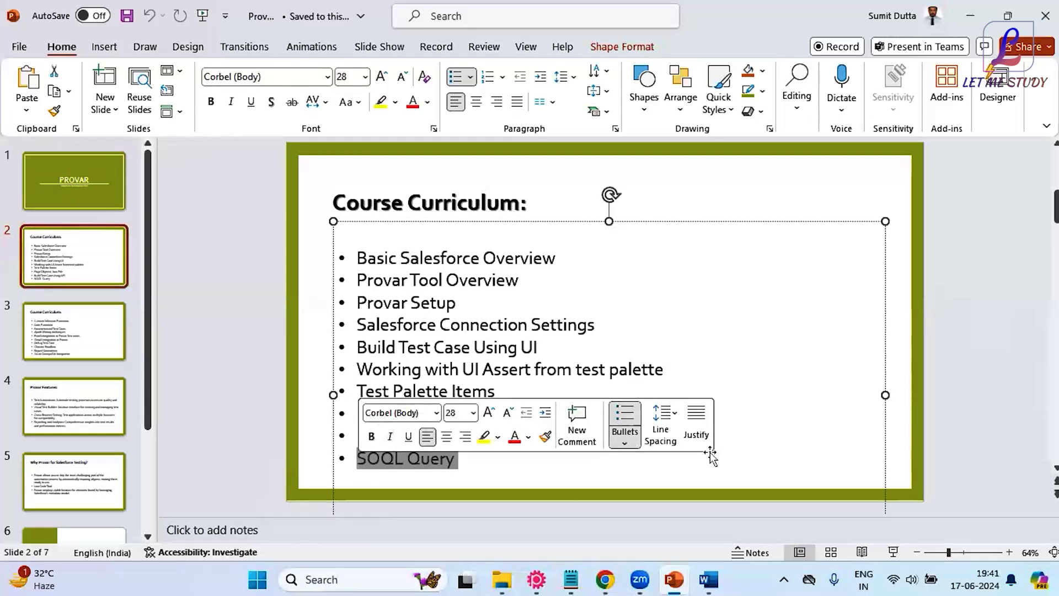
left_click(970, 15)
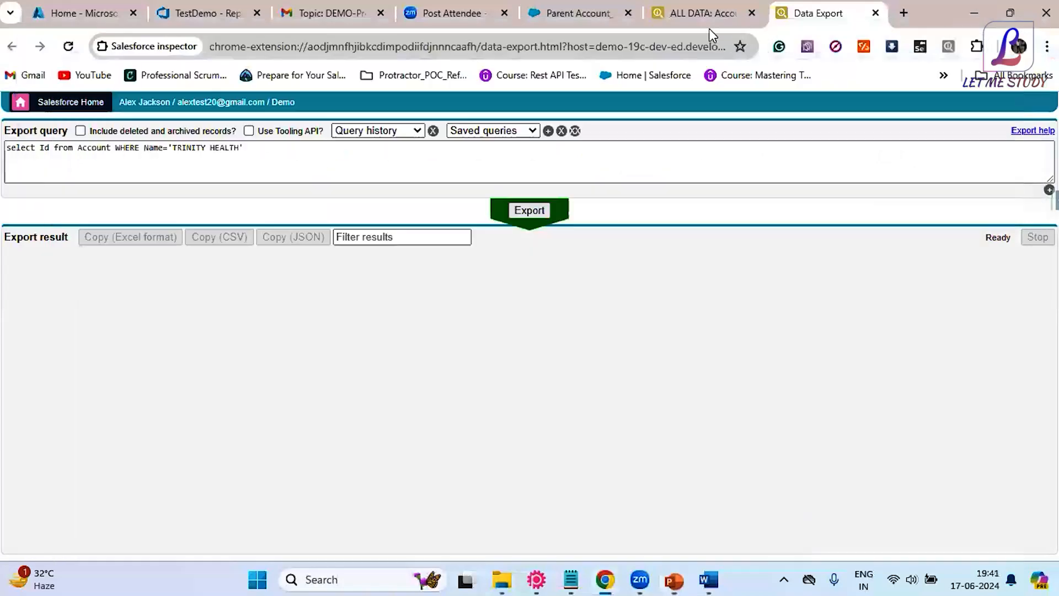
- Compare the inspector's account field list with the Account field suggestions for the export query
left_click(710, 15)
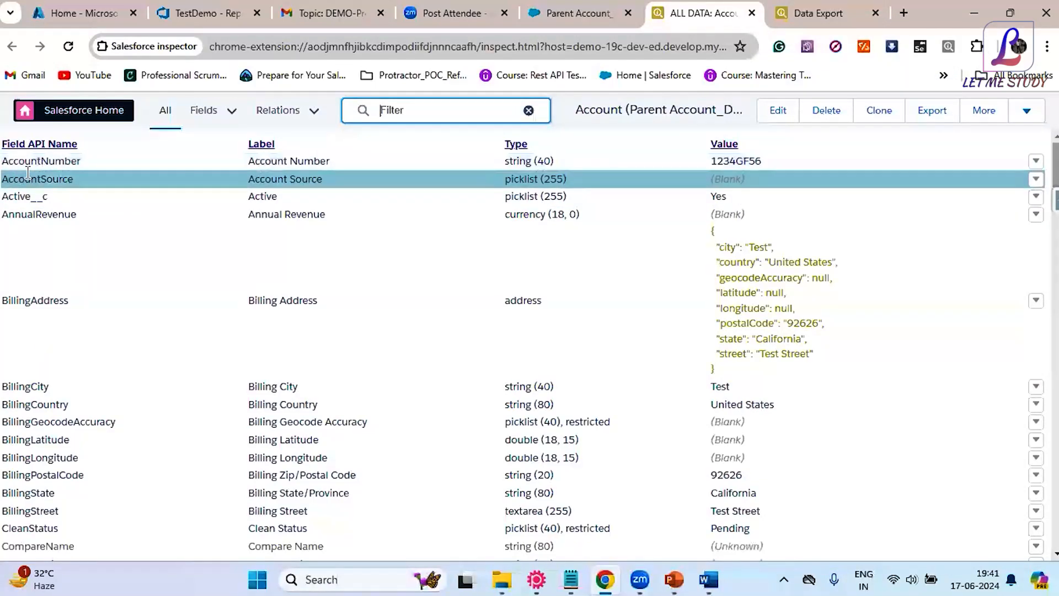
key("ctrl+Tab")
left_click(473, 167)
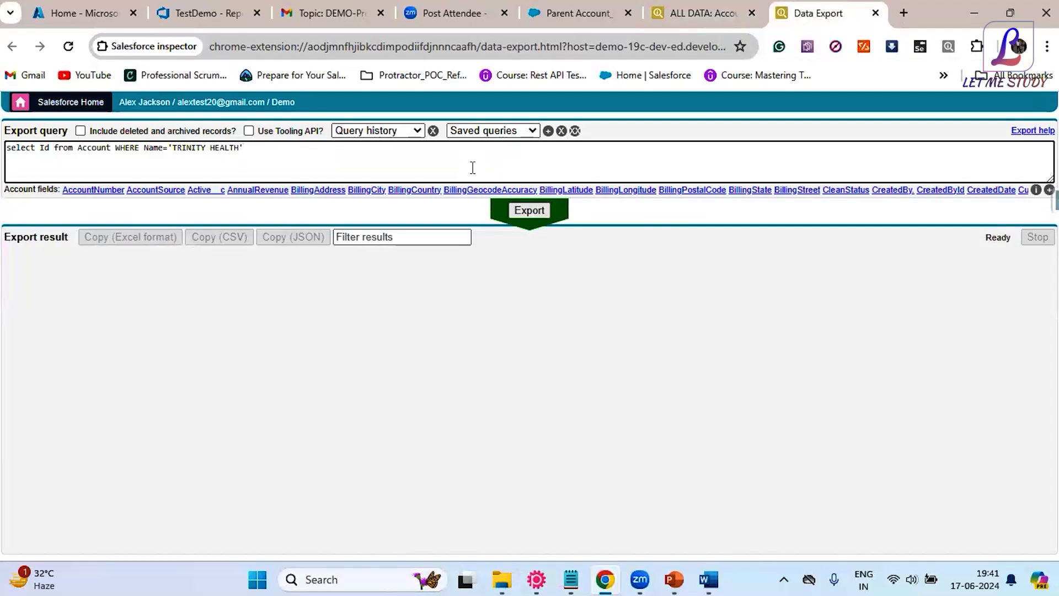
left_click(665, 24)
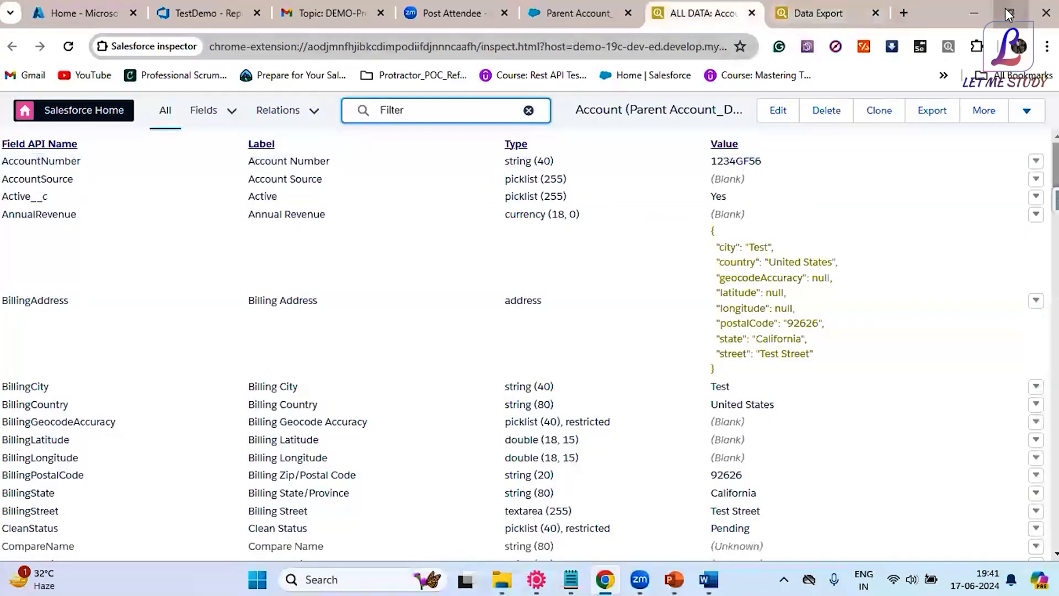
- Highlight the record ID in the Parent Account_Demo record's URL
left_click(1009, 13)
left_click(449, 33)
left_click(783, 30)
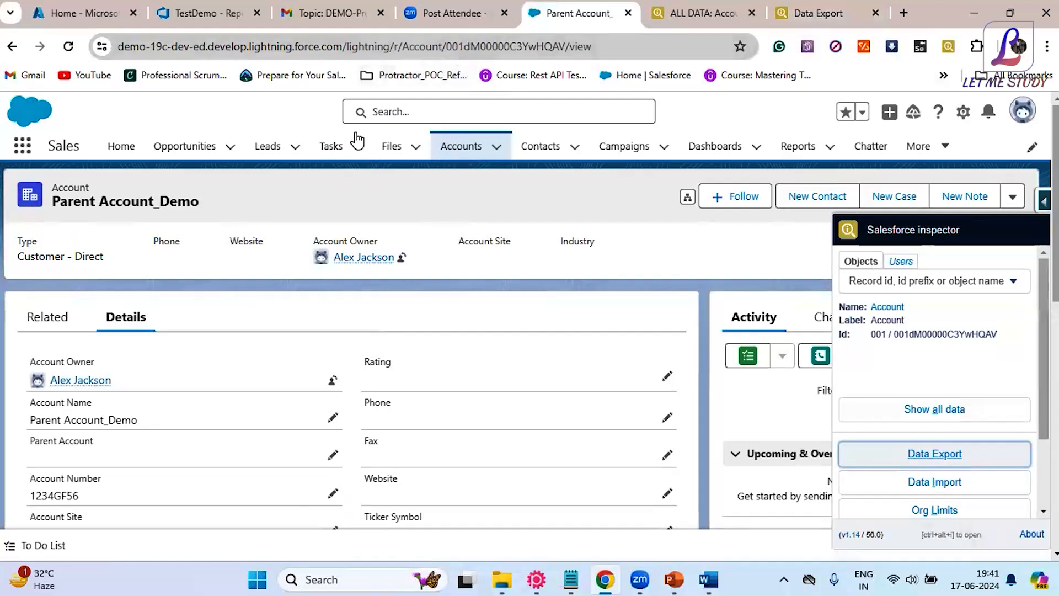
left_click_drag(602, 46, 479, 48)
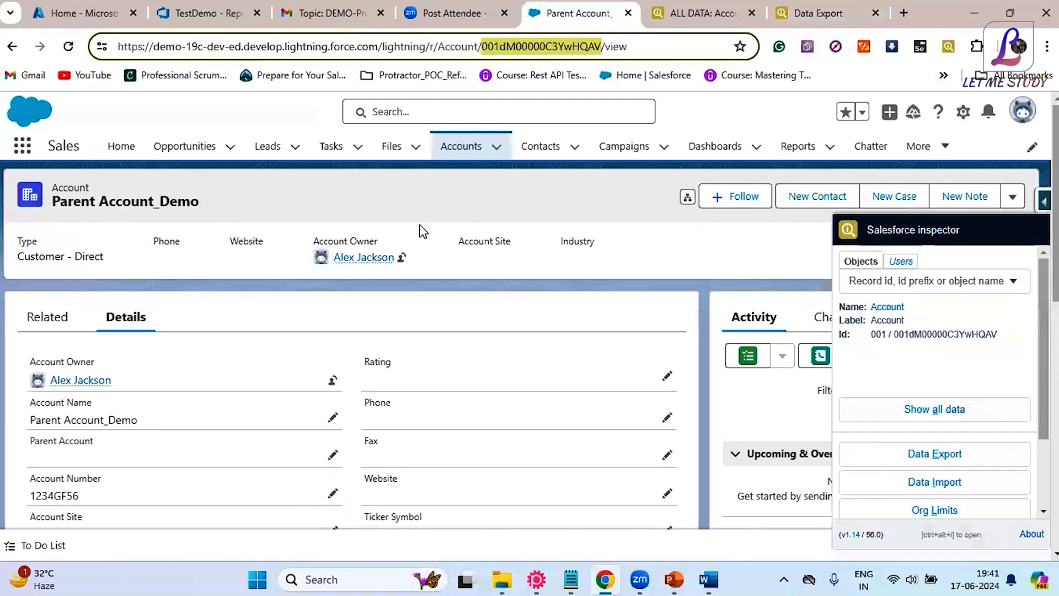
left_click(425, 207)
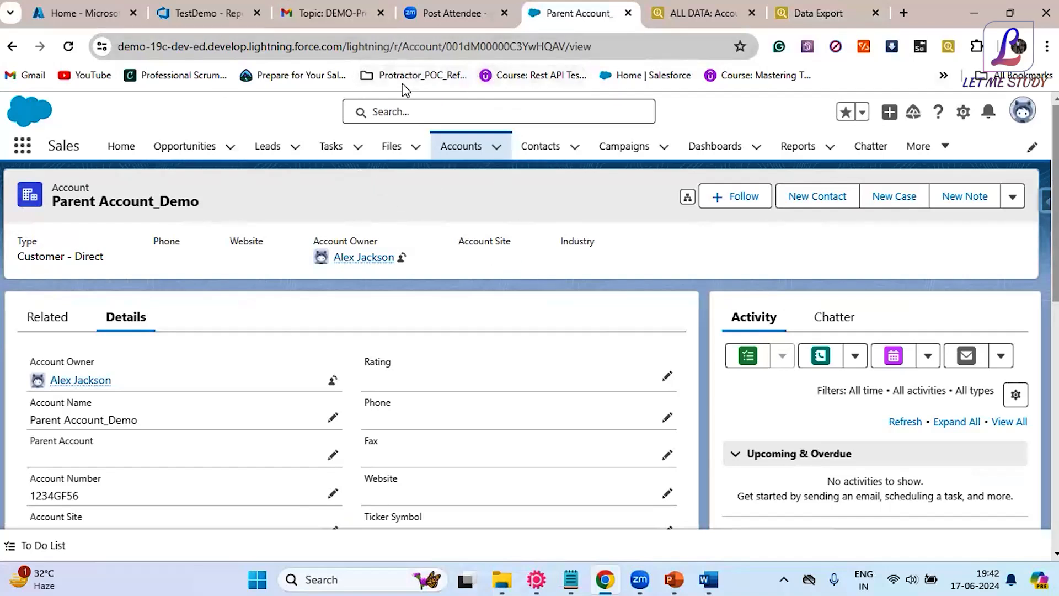
left_click(497, 45)
double_click(497, 45)
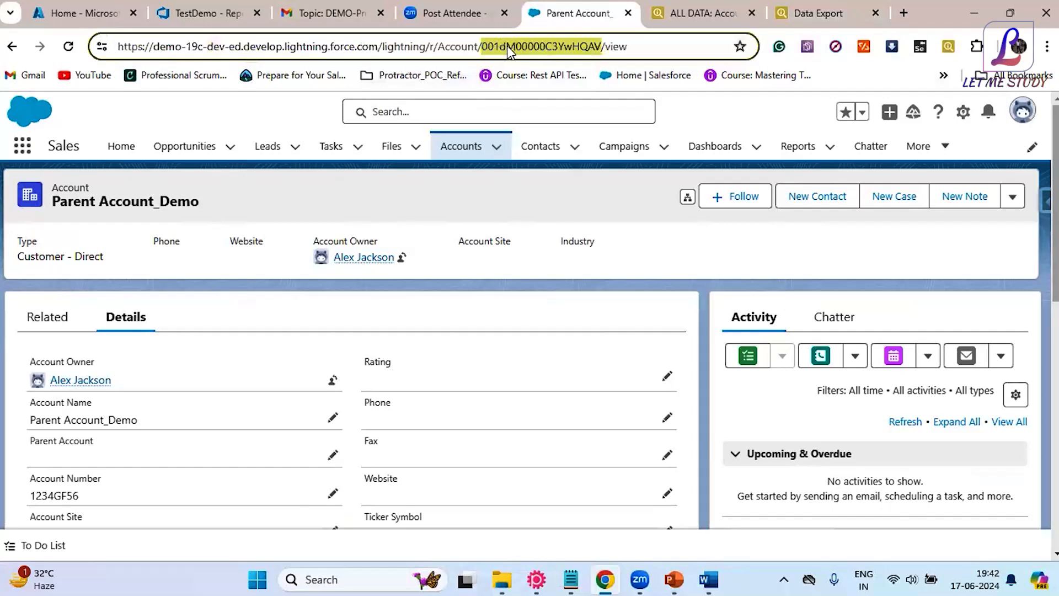
left_click(465, 203)
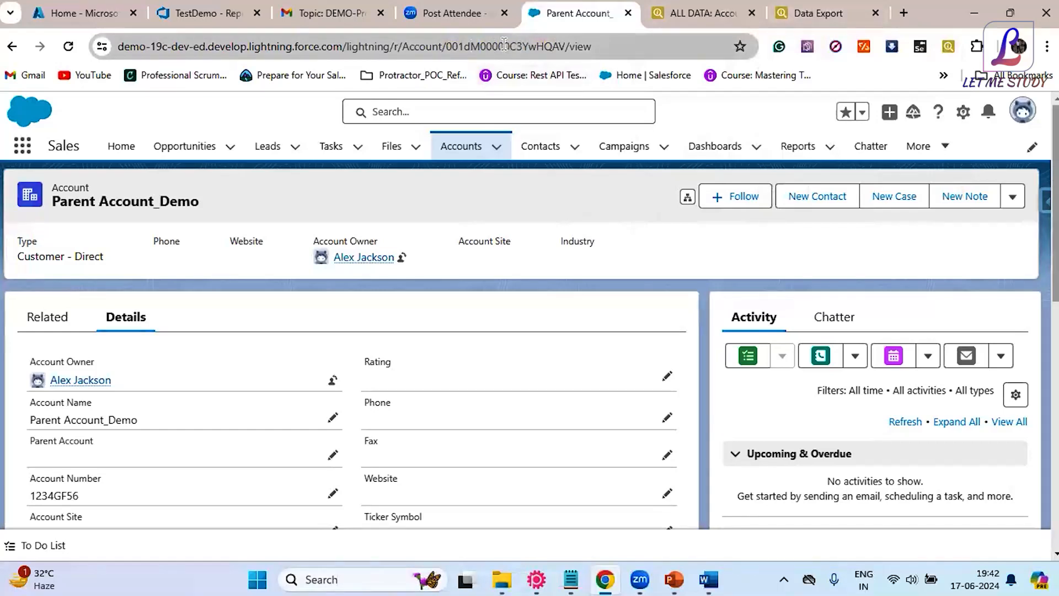
- Review the SOQL statement in Data Export and highlight its Account object name
left_click(797, 16)
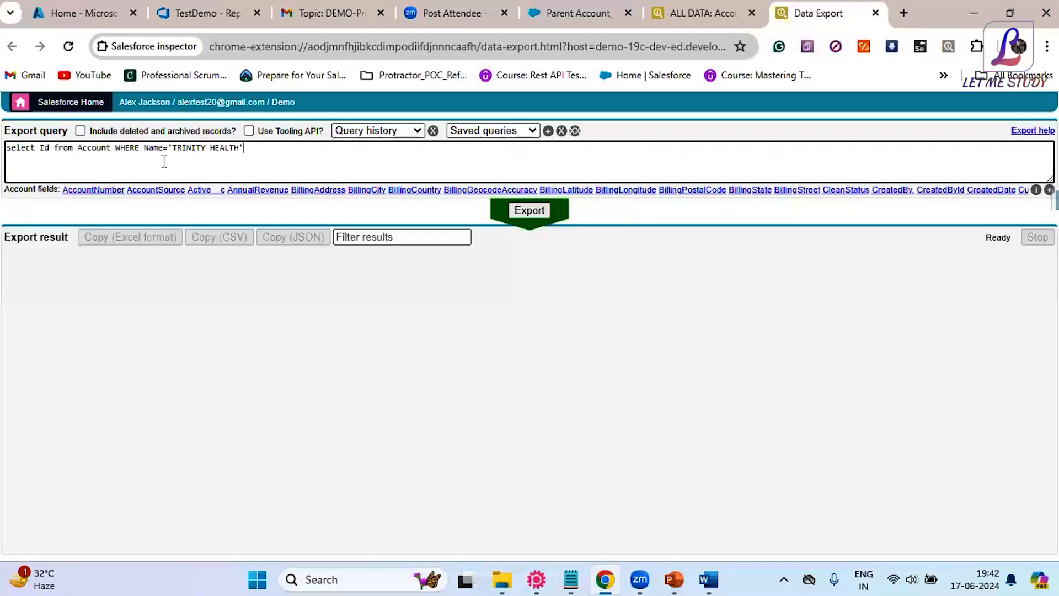
left_click_drag(29, 153, 289, 158)
left_click(289, 158)
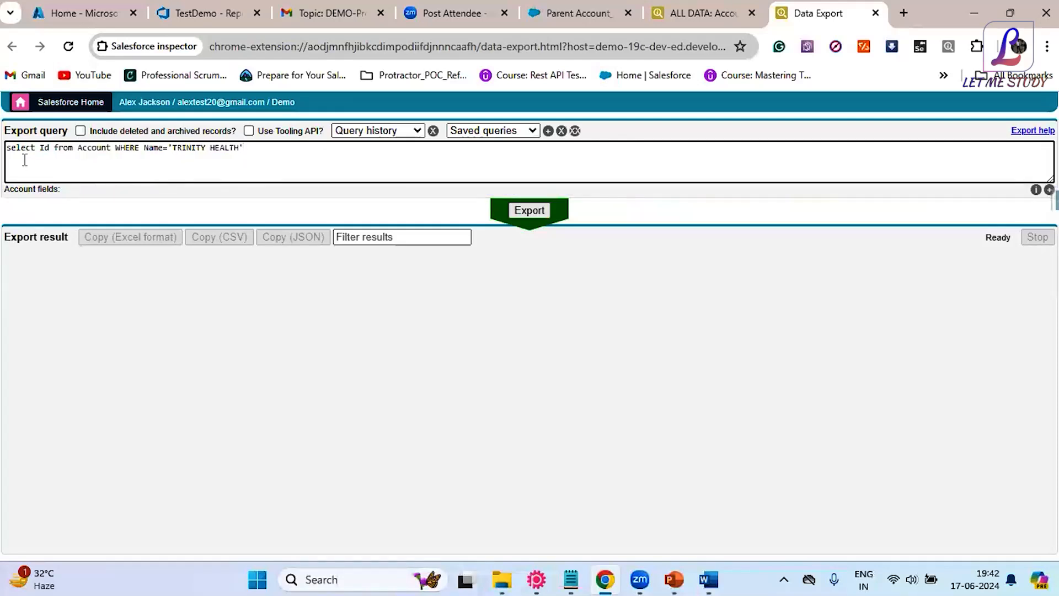
double_click(97, 148)
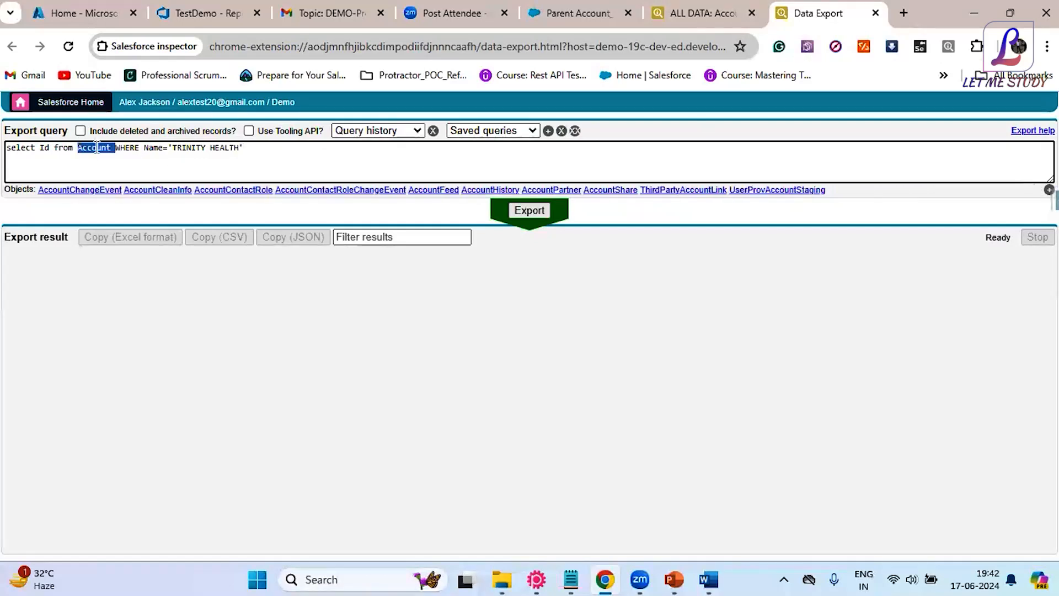
- Switch back from the inspector to Salesforce and reopen the Parent Account_Demo record from the Accounts list
left_click(716, 19)
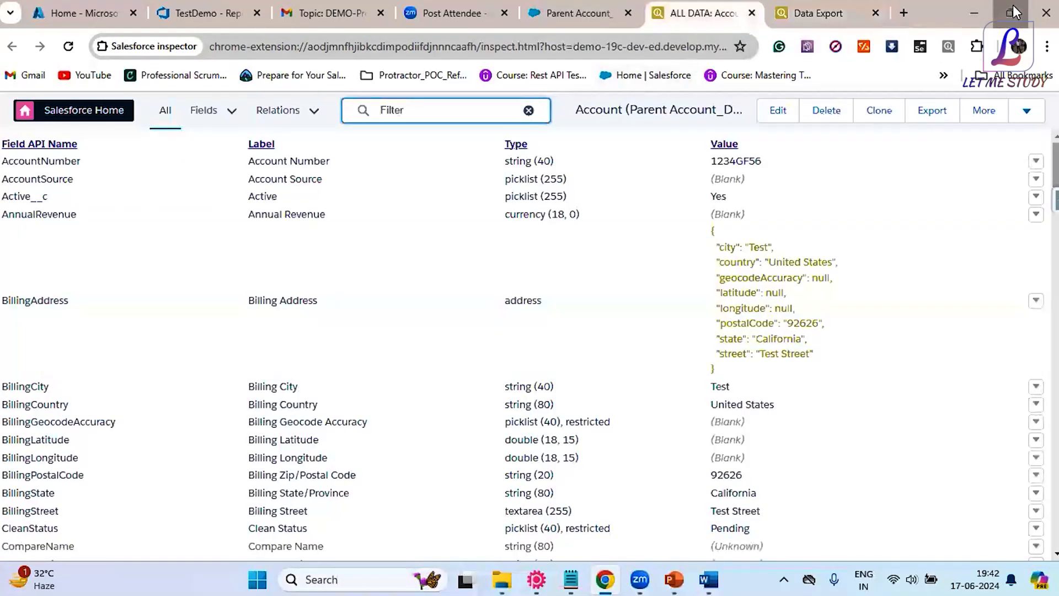
left_click(1014, 12)
key("ctrl+shift+Tab")
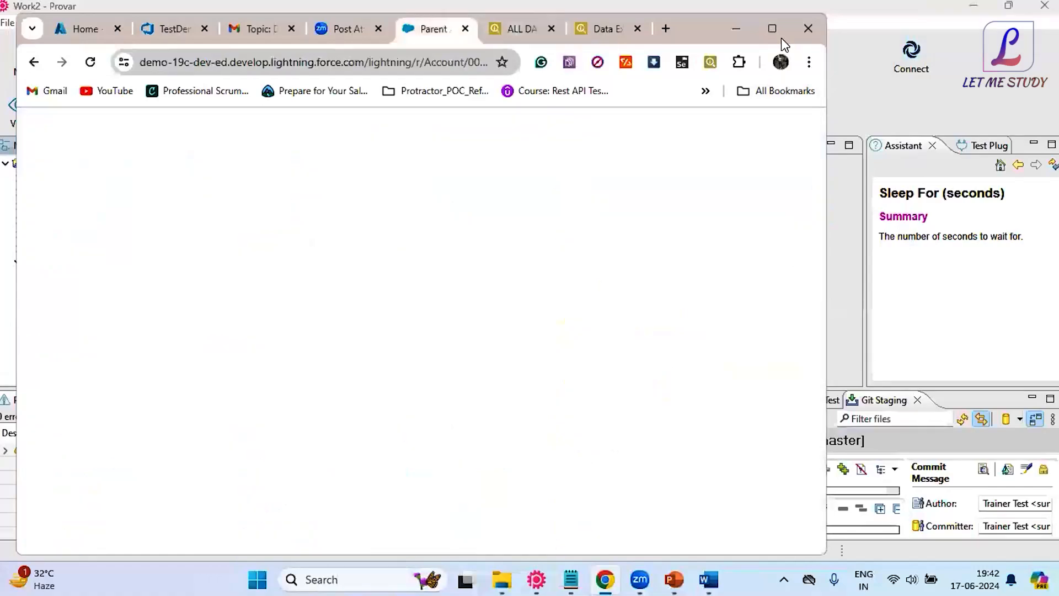
left_click(773, 28)
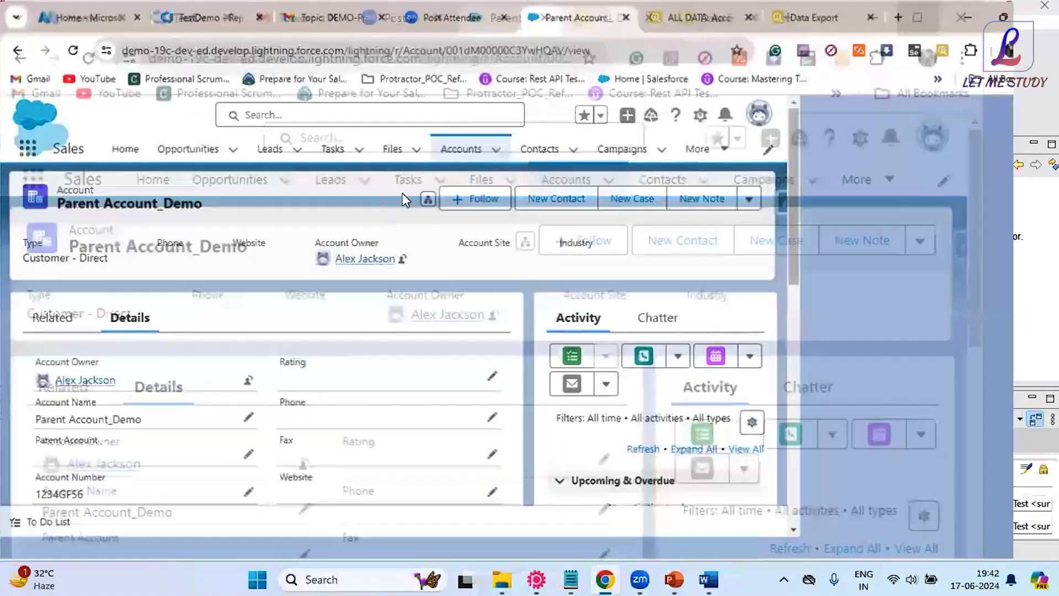
left_click(470, 148)
left_click(175, 288)
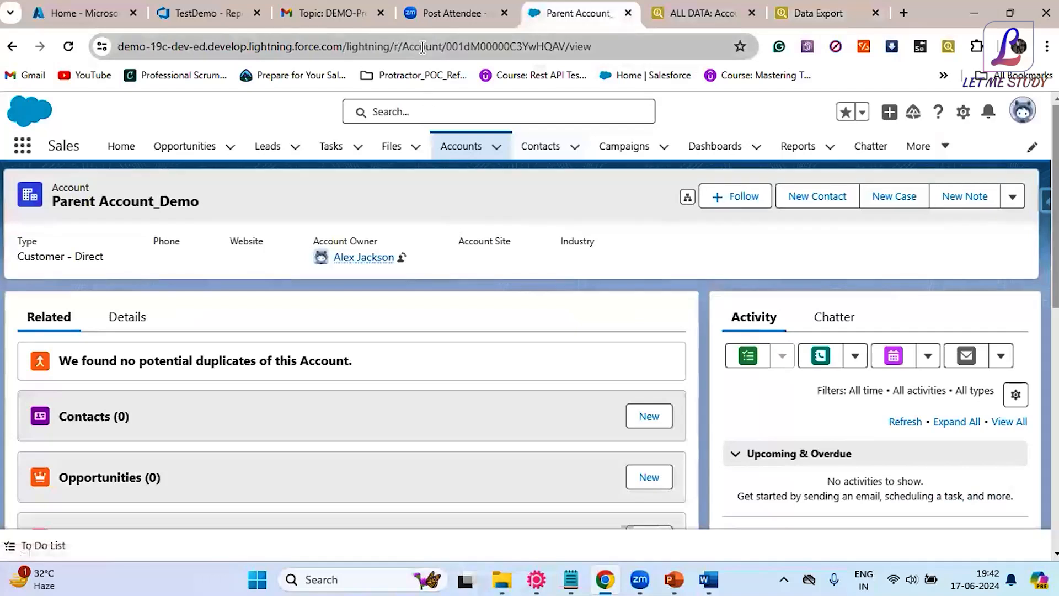
- Highlight the object name in the account record's URL, and do the same for the contact record listed under My Contacts
double_click(423, 46)
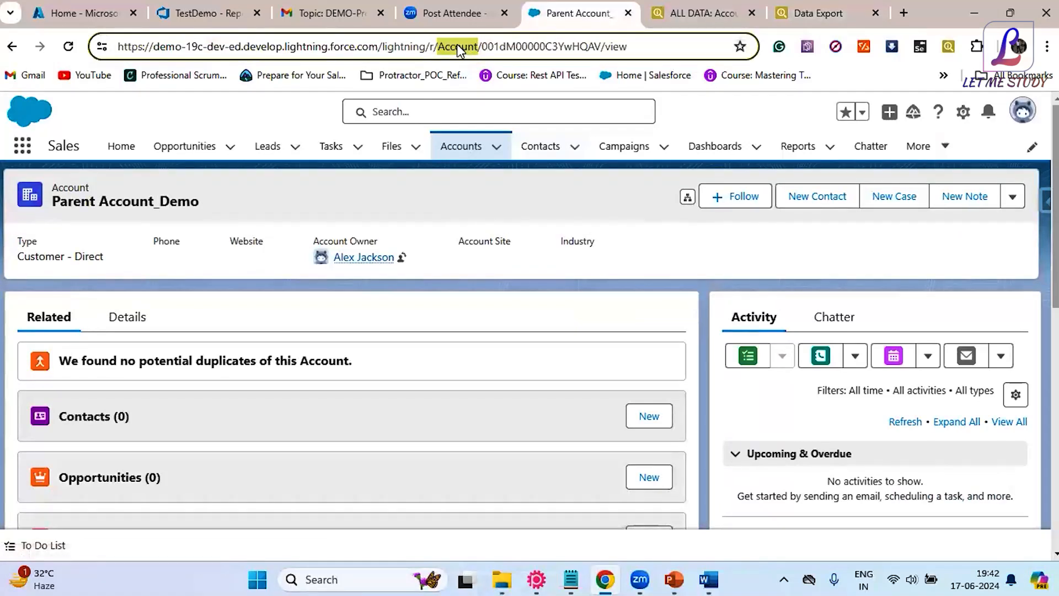
left_click(538, 147)
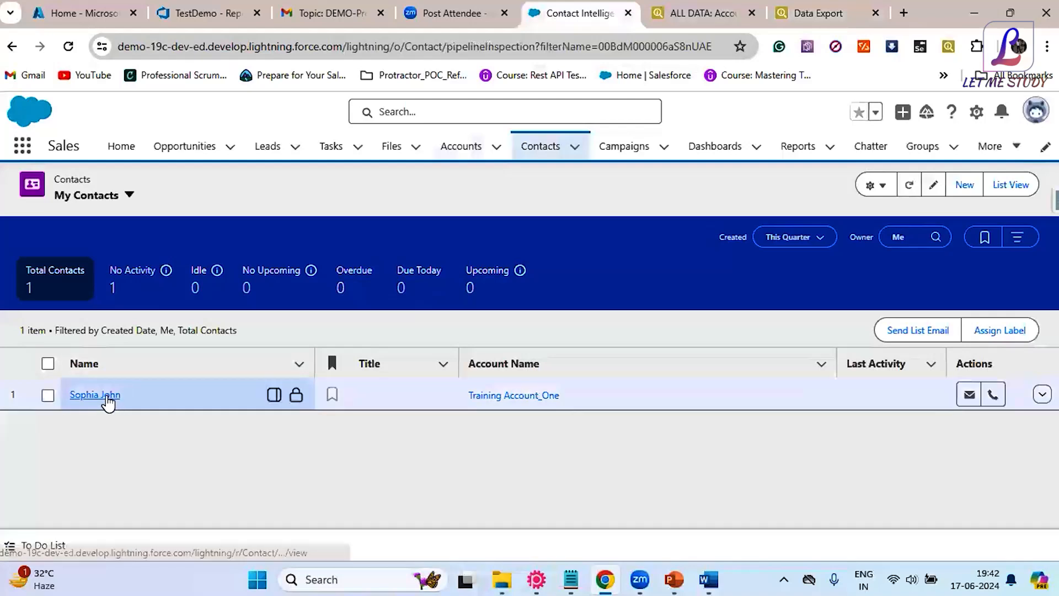
left_click(105, 395)
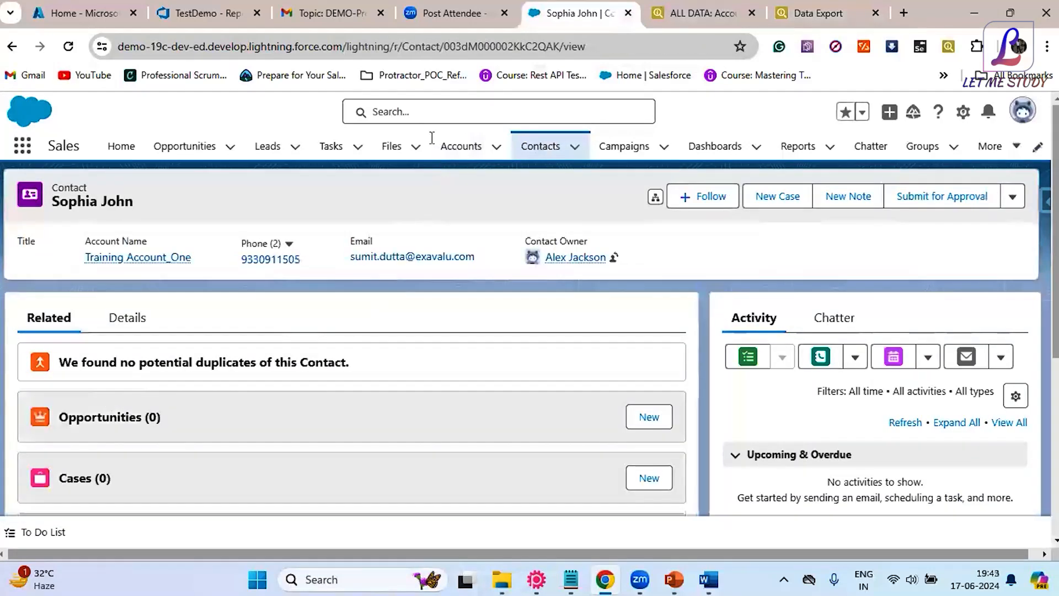
double_click(425, 46)
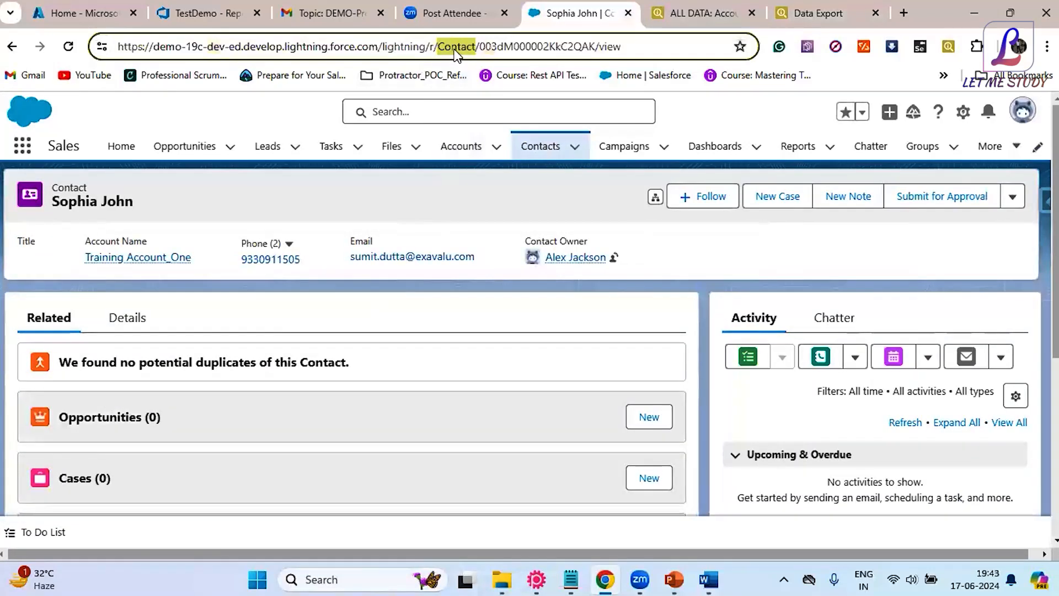
- Open DM Campaign to Top Customers from the All Active Campaigns list and highlight the object name in its URL
left_click(624, 145)
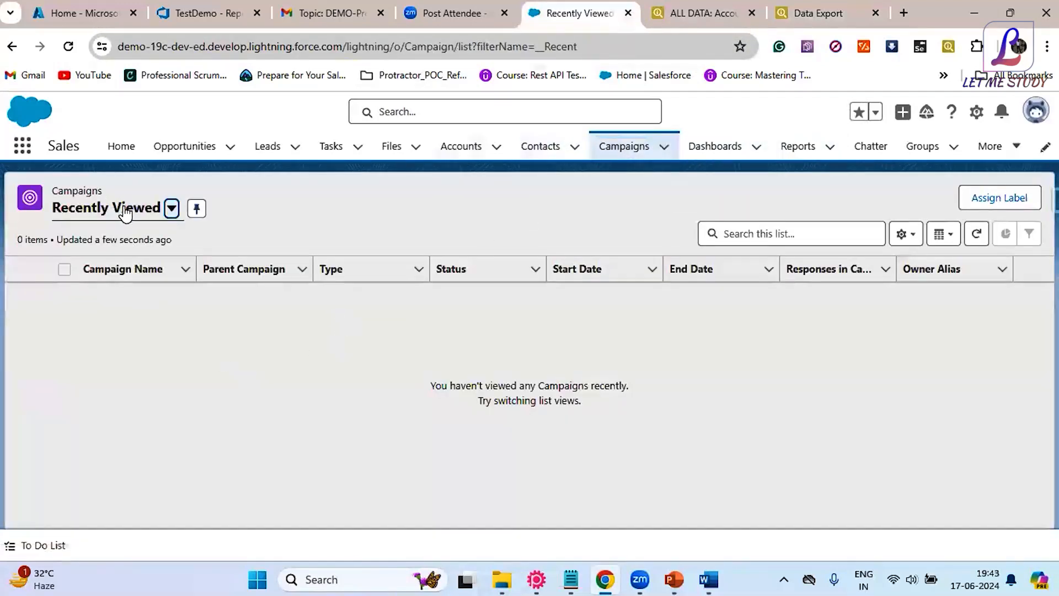
left_click(126, 213)
left_click(137, 266)
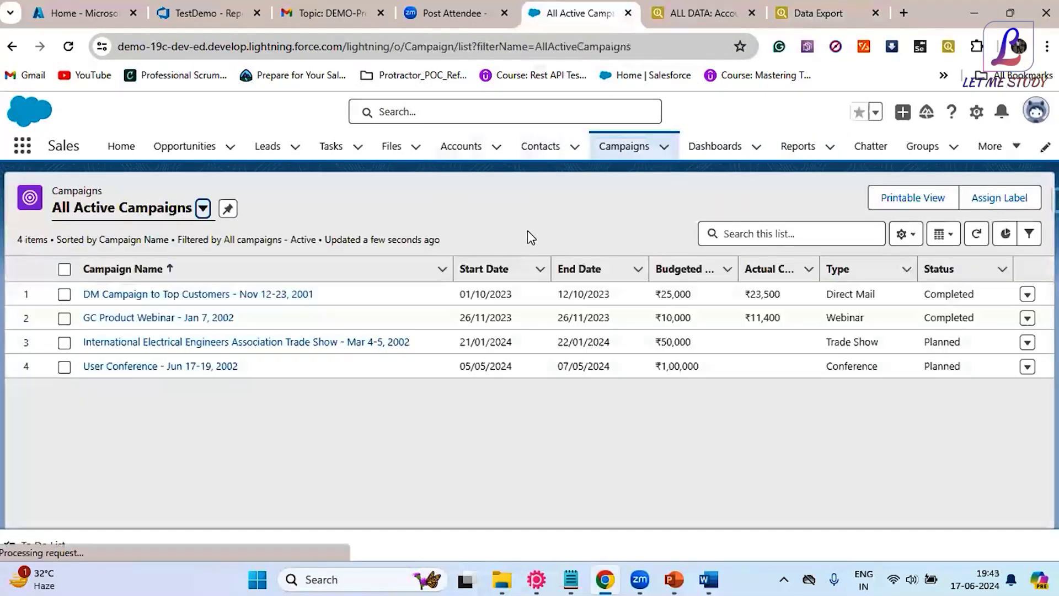
left_click(165, 294)
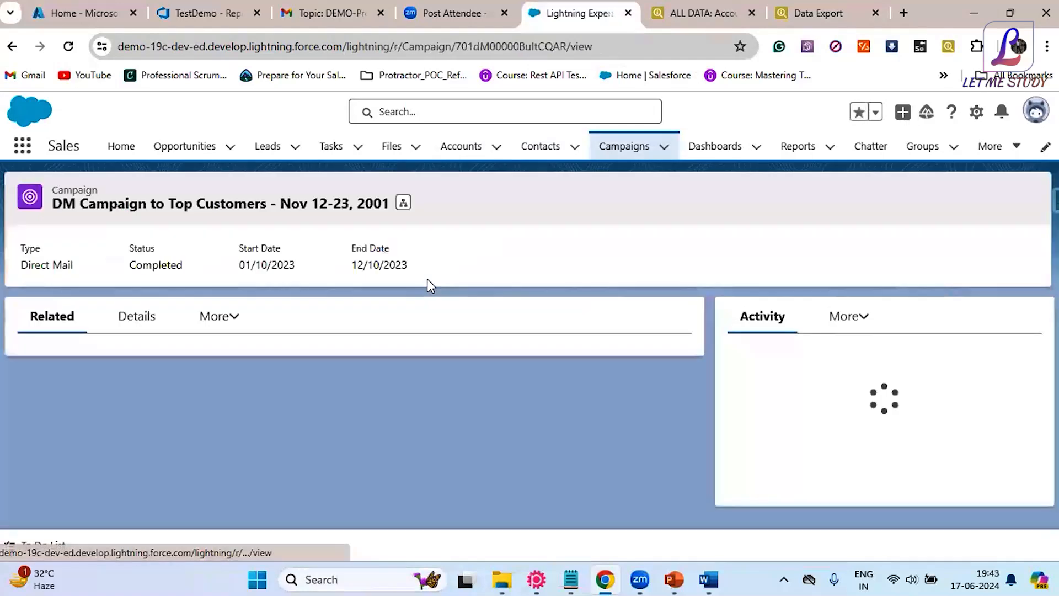
double_click(463, 47)
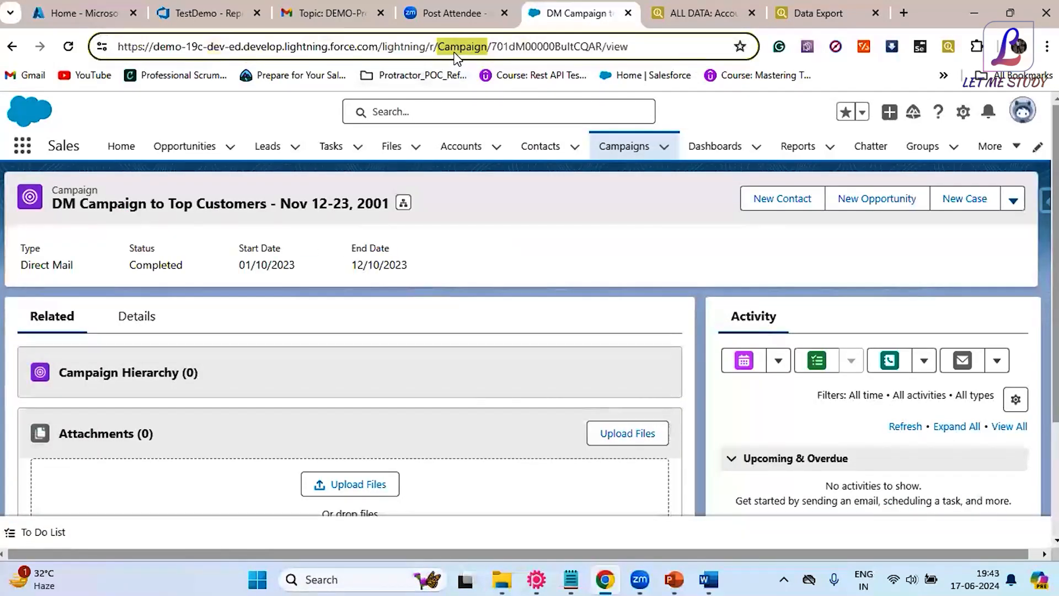
- Reopen the Parent Account_Demo record, reduce the Data Export query to "select Id from Account" and run the export
left_click(455, 147)
left_click(115, 293)
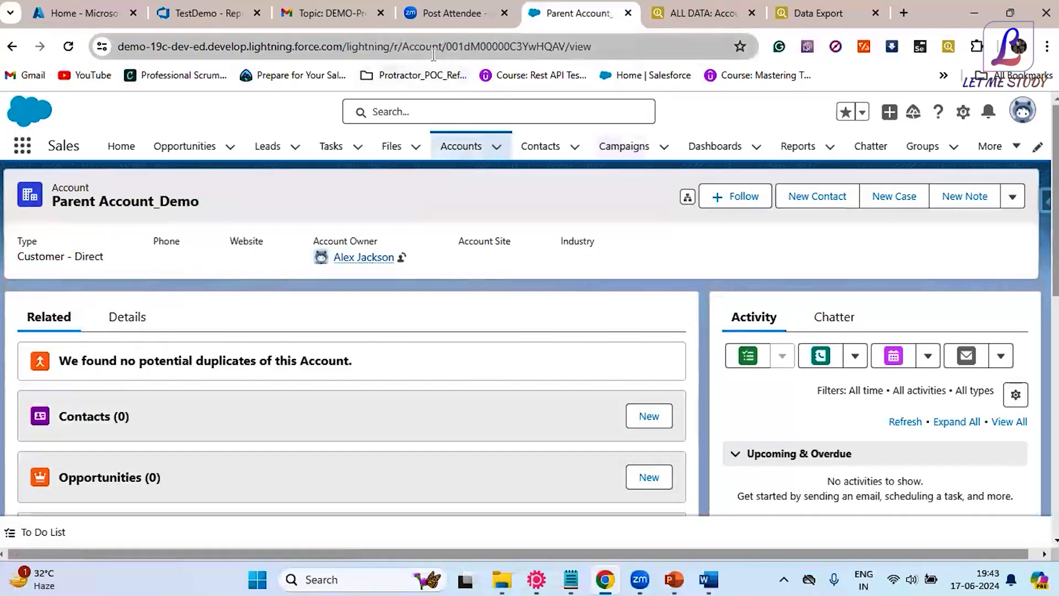
left_click(818, 13)
left_click(101, 157)
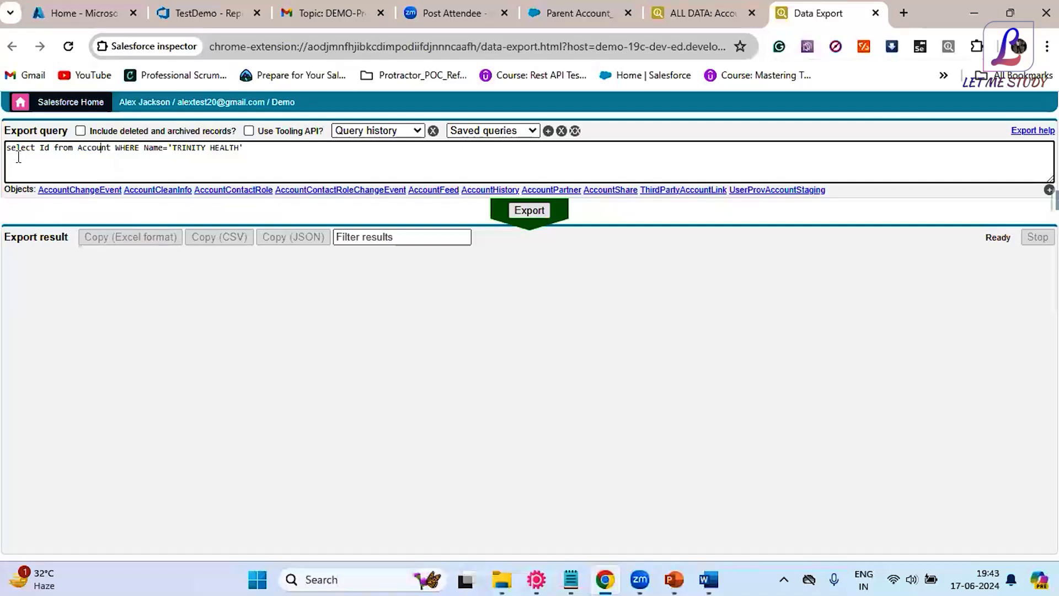
left_click_drag(115, 149, 321, 153)
key("BackSpace")
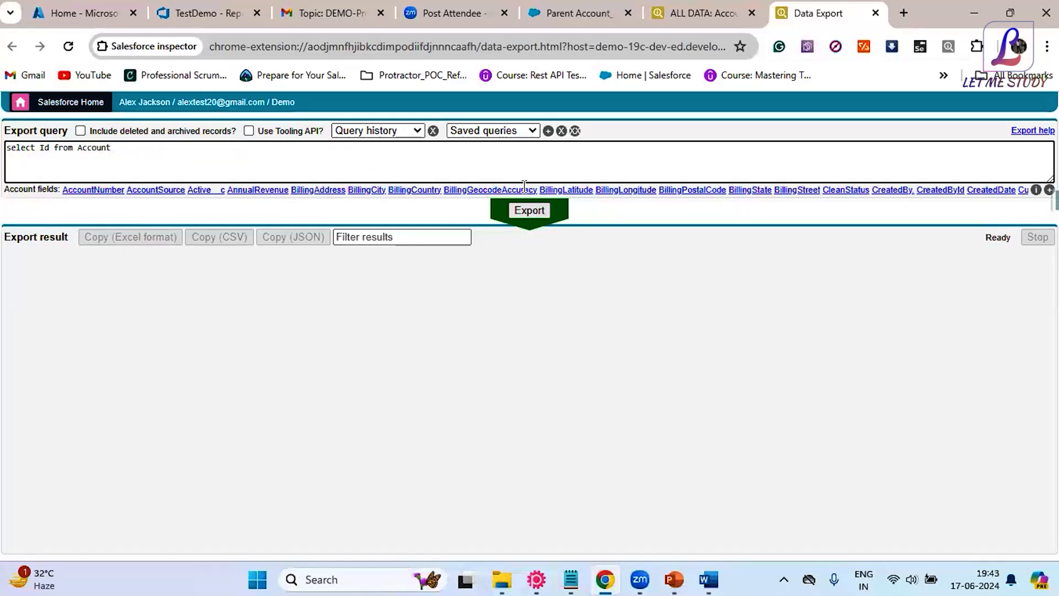
left_click(540, 208)
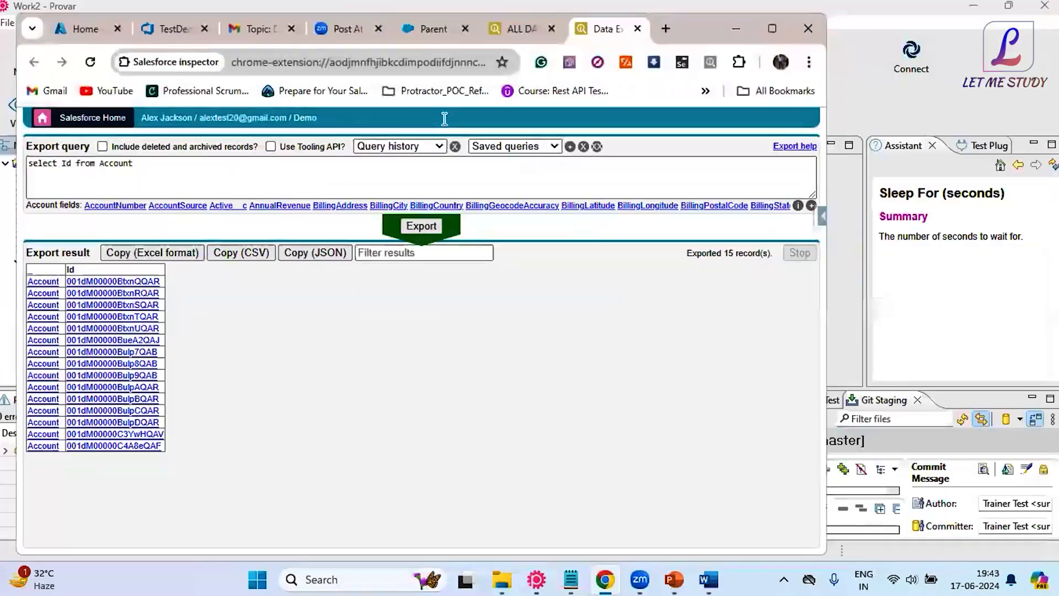
- Return from Data Export to the Parent Account_Demo record and show its details in the maximized browser window
left_click(433, 29)
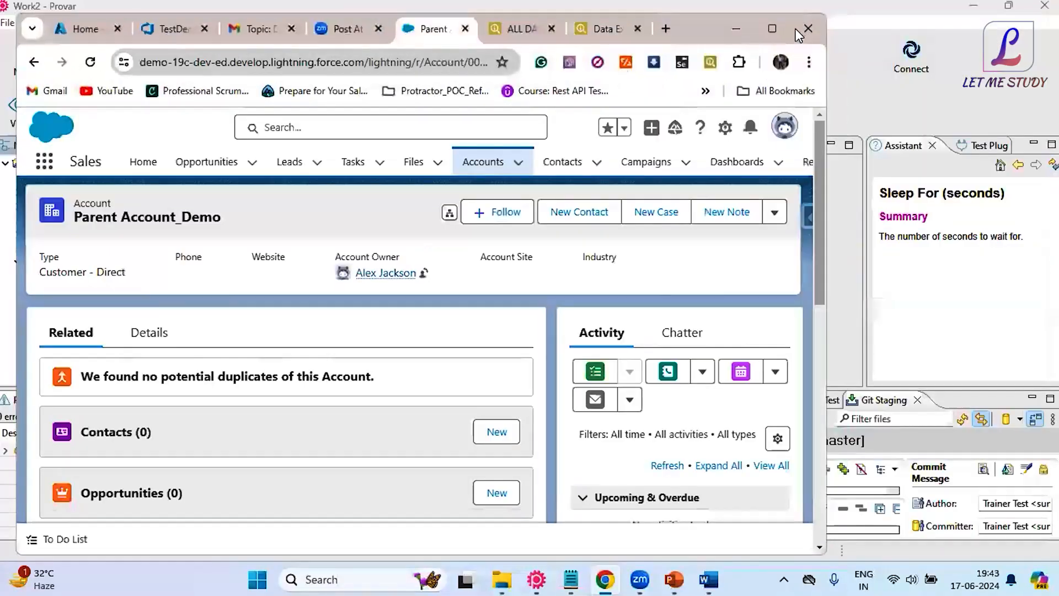
left_click(778, 30)
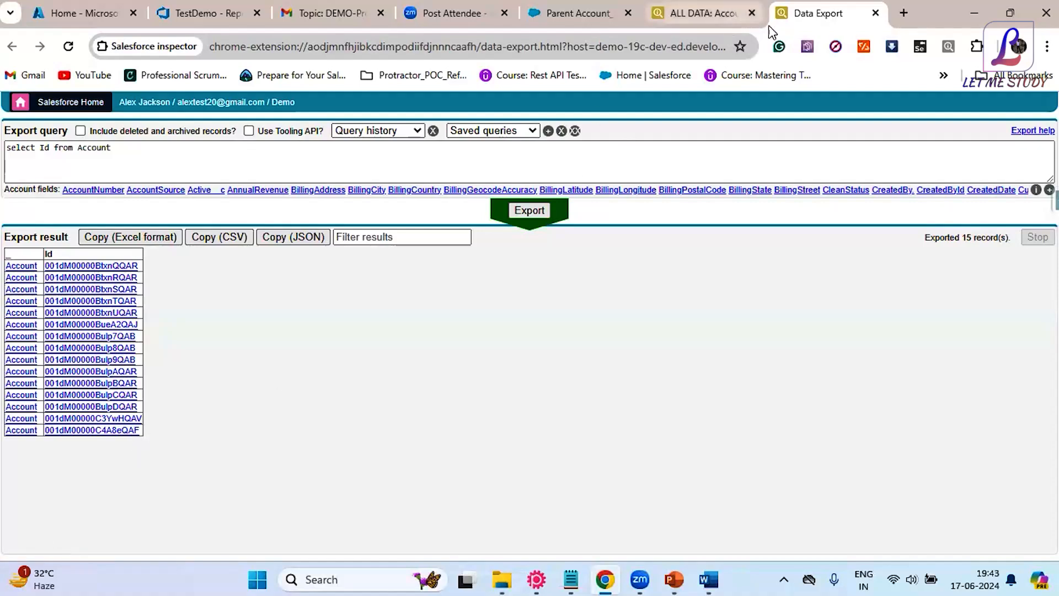
left_click(1007, 16)
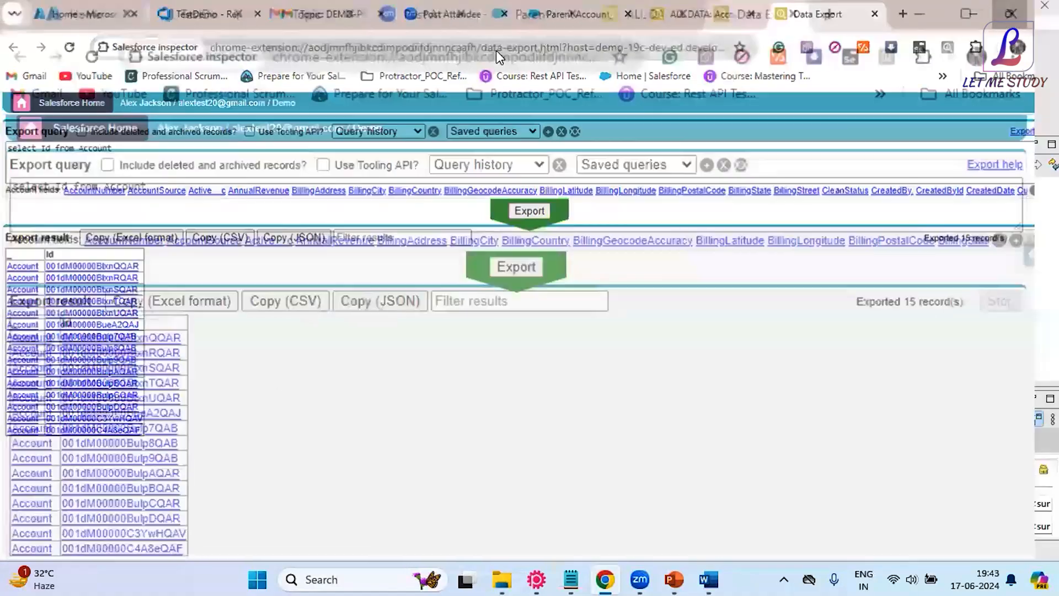
left_click(435, 29)
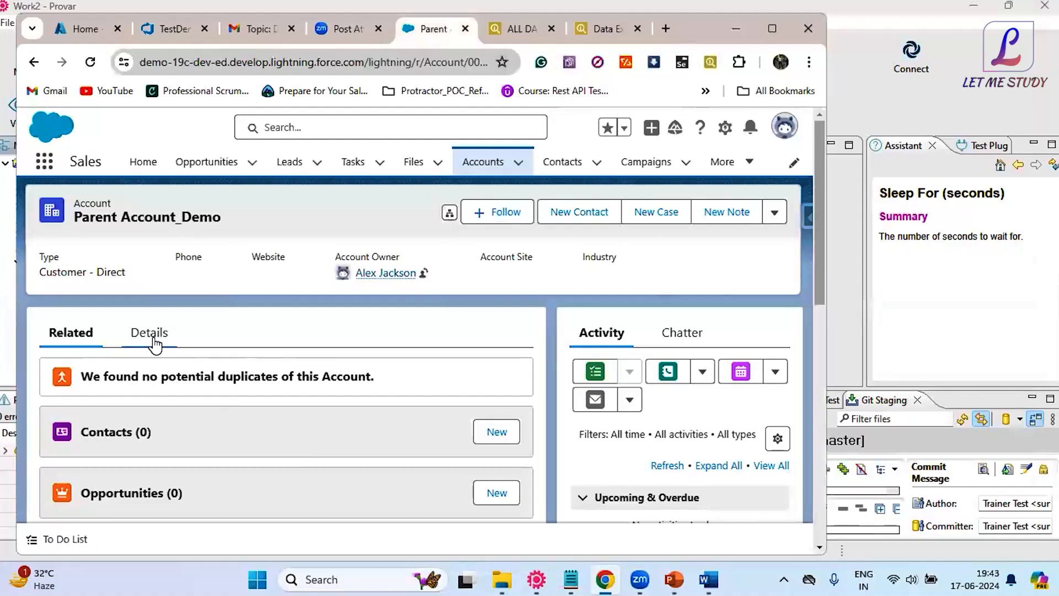
left_click(151, 336)
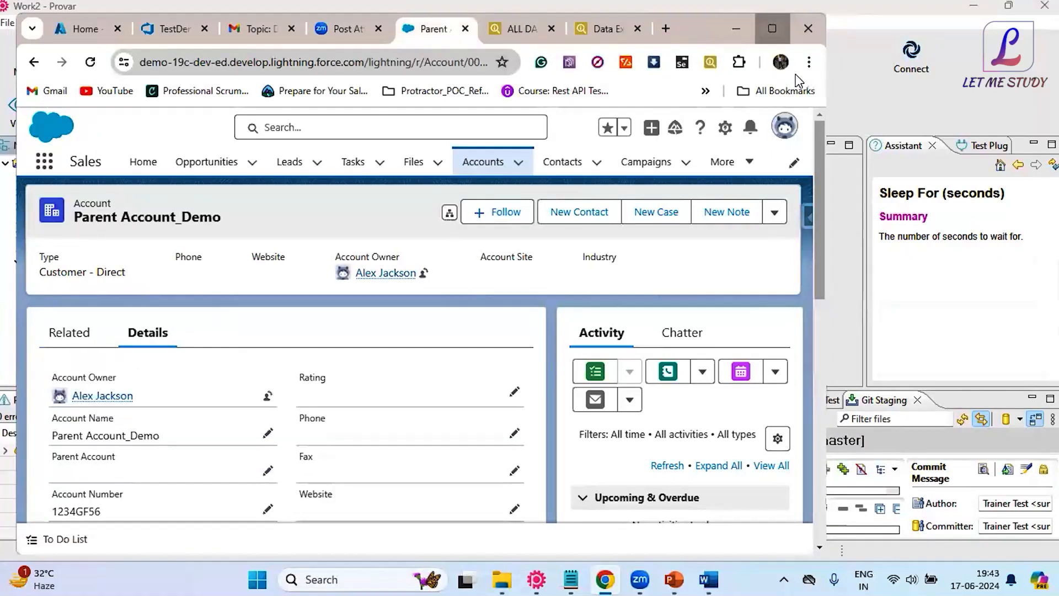
left_click(775, 29)
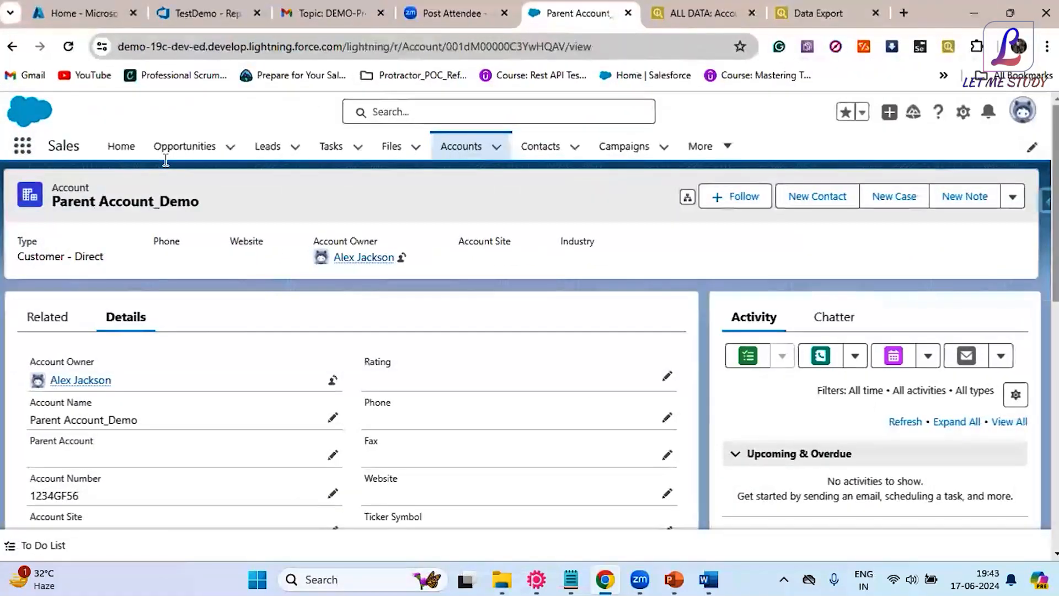
- Review the export query again, and highlight the account name and account number values in the Parent Account_Demo details
left_click(800, 17)
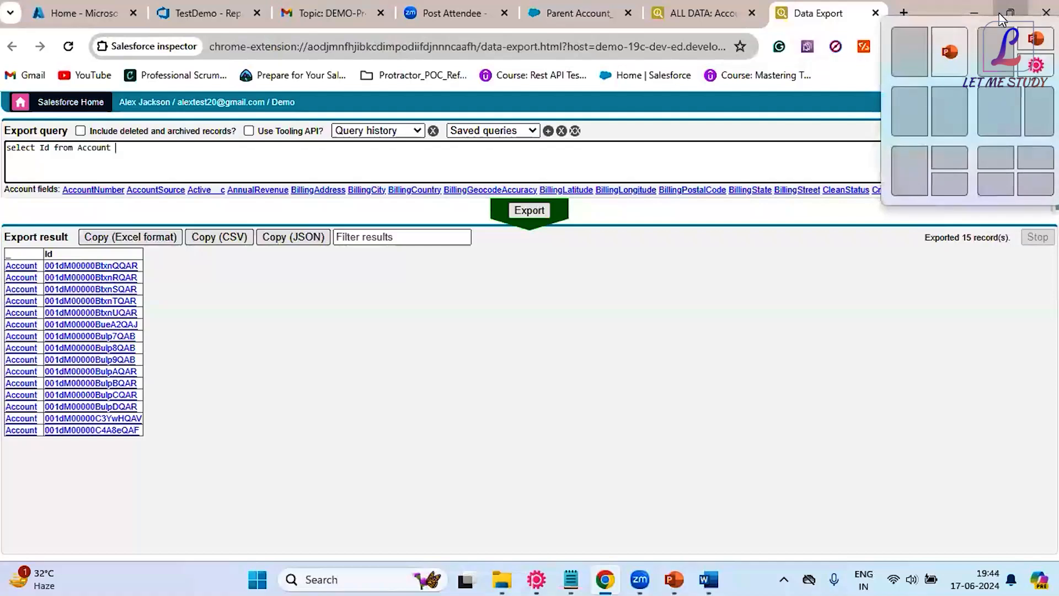
left_click(999, 14)
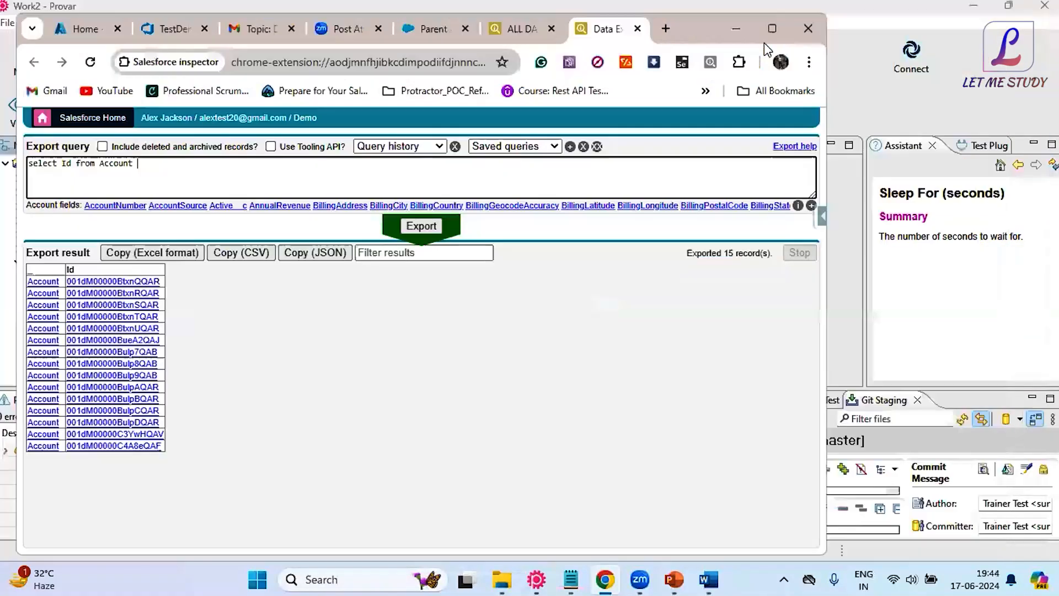
left_click(436, 29)
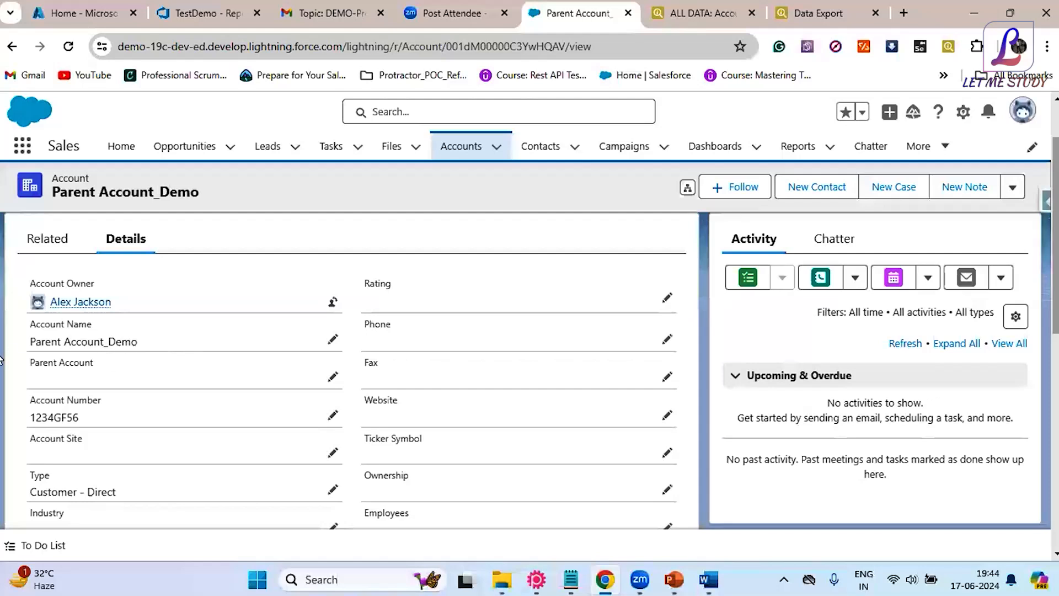
left_click_drag(11, 346, 125, 356)
left_click_drag(24, 418, 92, 417)
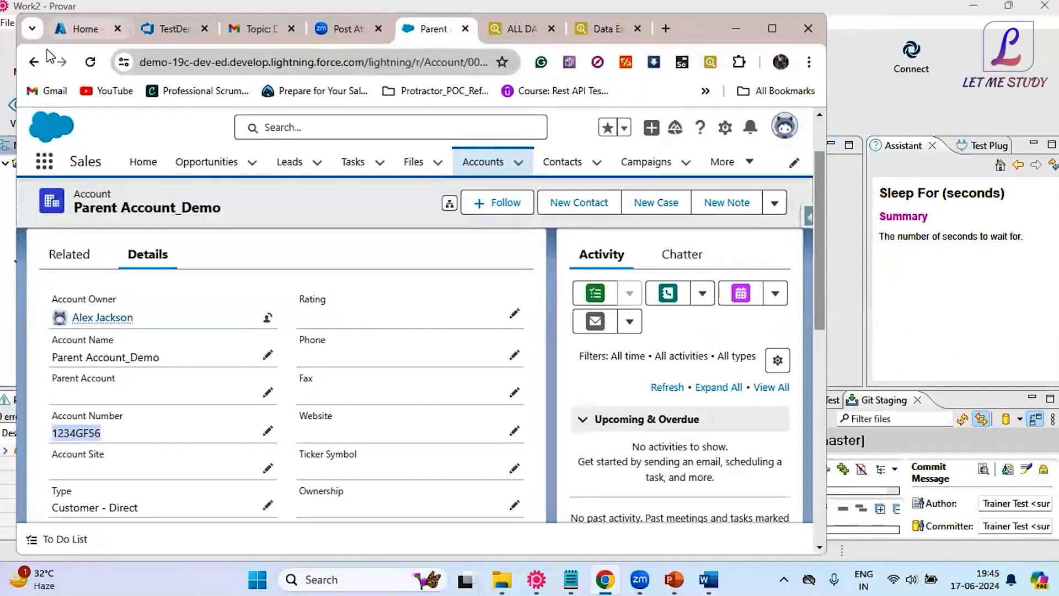
- Reposition the browser window and append WHERE to the Account query in Data Export
left_click_drag(701, 28, 757, 110)
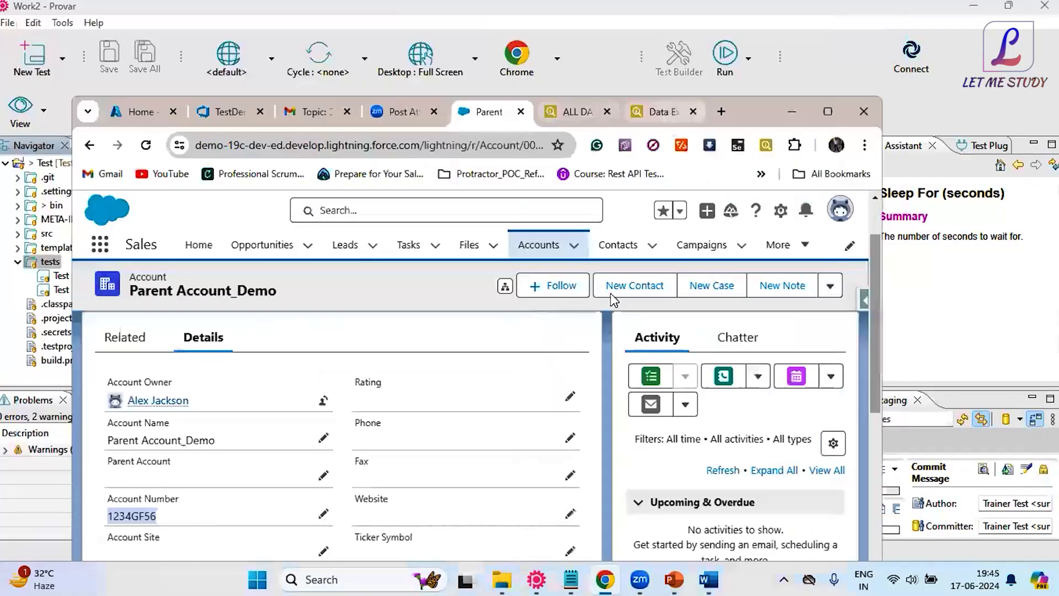
left_click(657, 111)
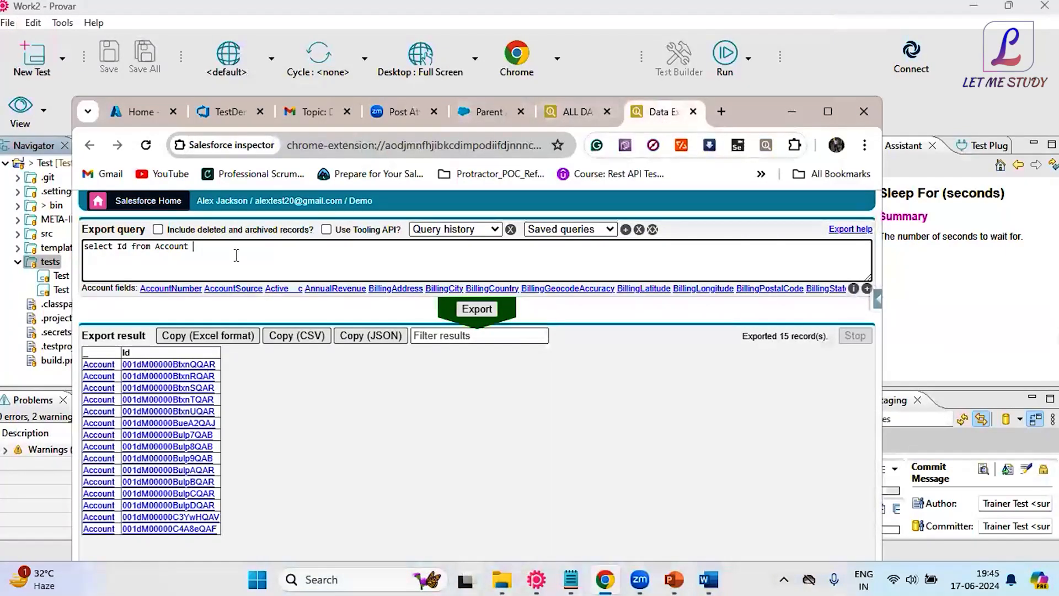
type("WHERE")
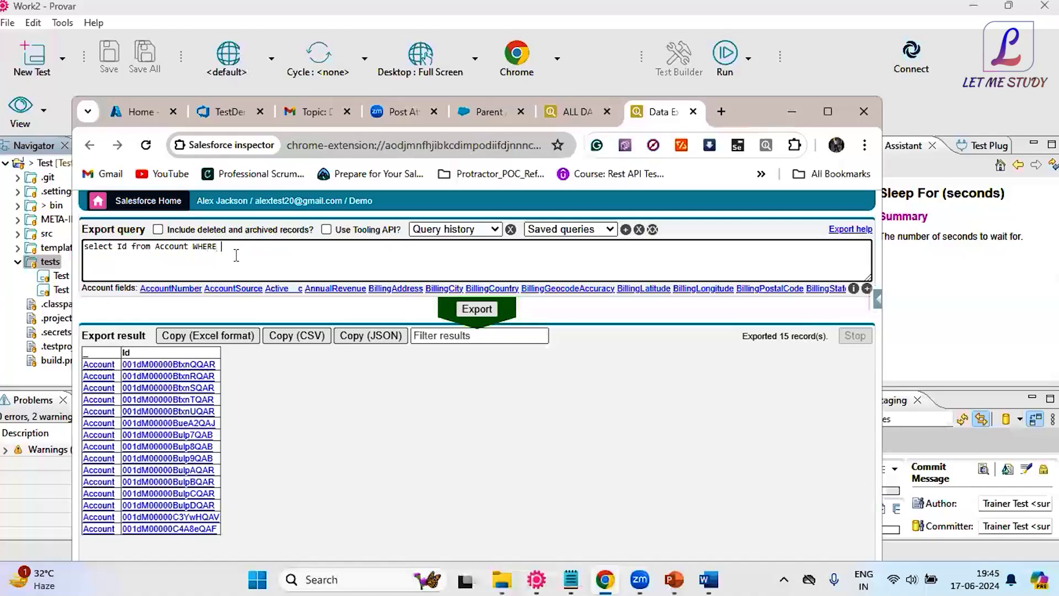
- Take the Account Name label from the account record, filter the inspector's fields by it, and highlight the field API name
left_click(485, 113)
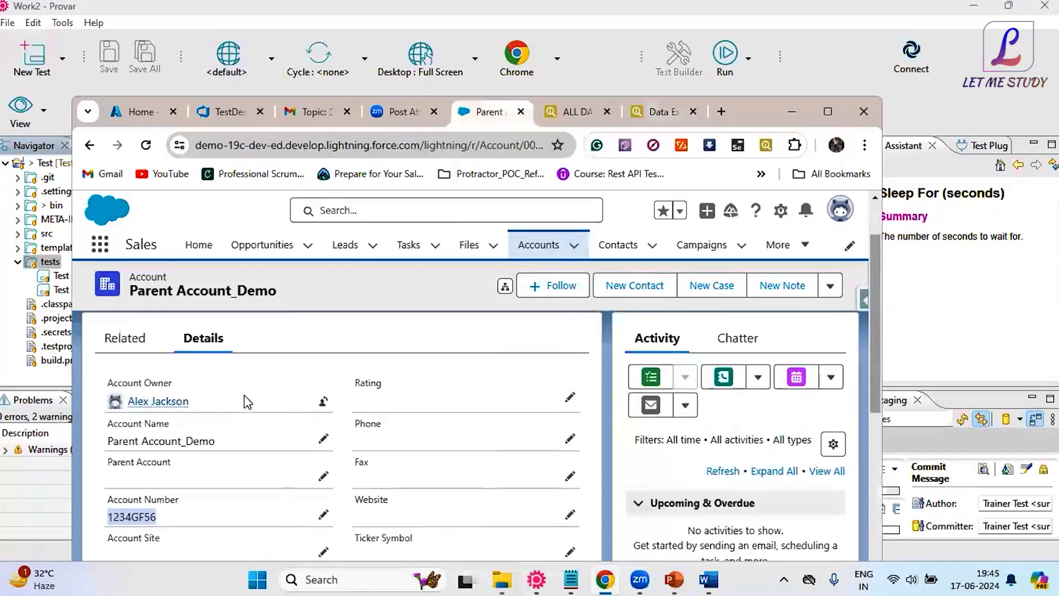
scroll(247, 402, "down", 1)
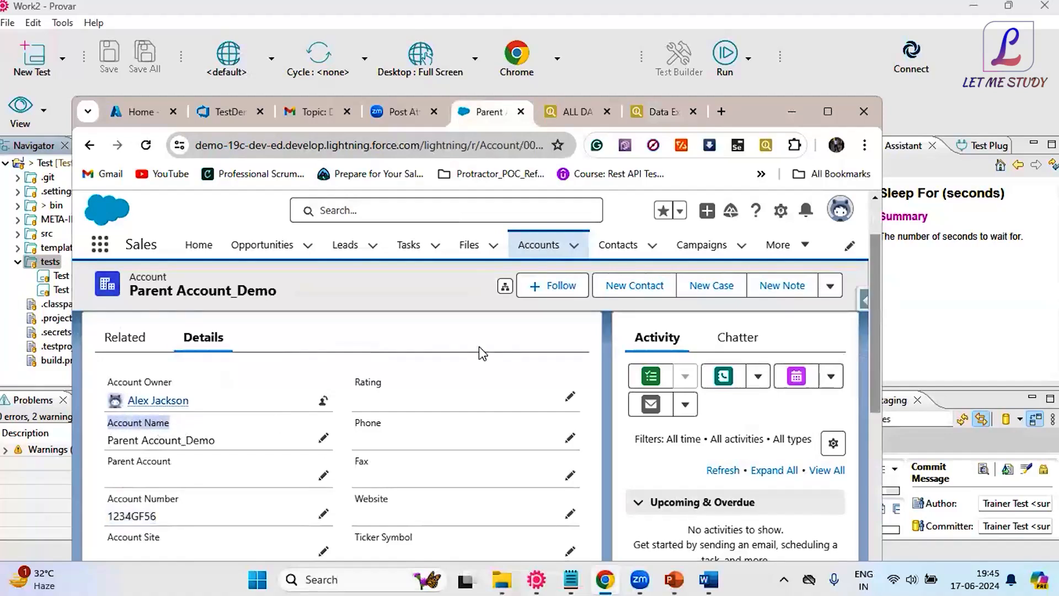
left_click(573, 111)
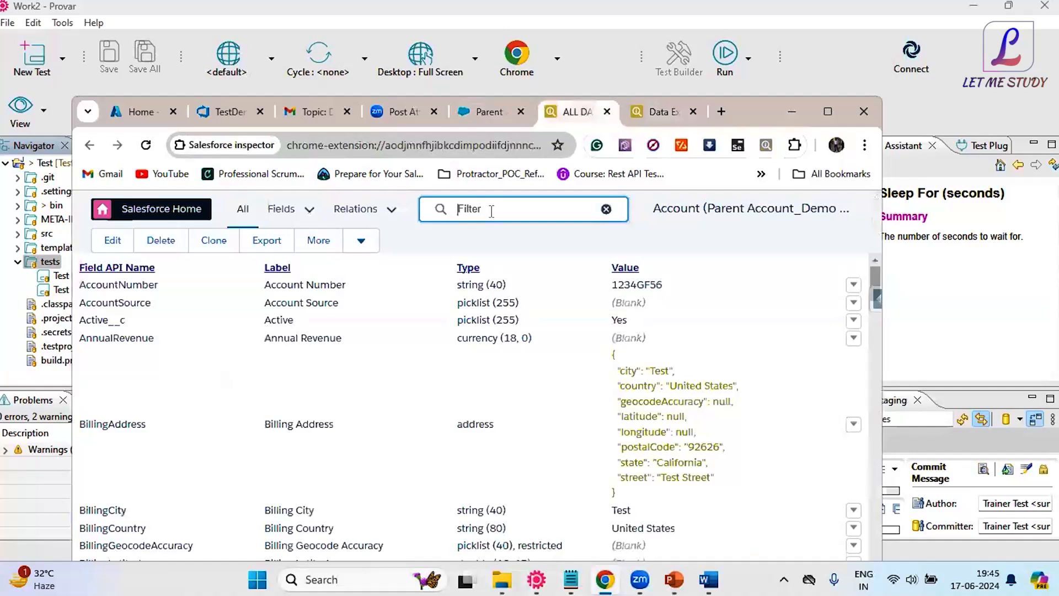
type("Account Name")
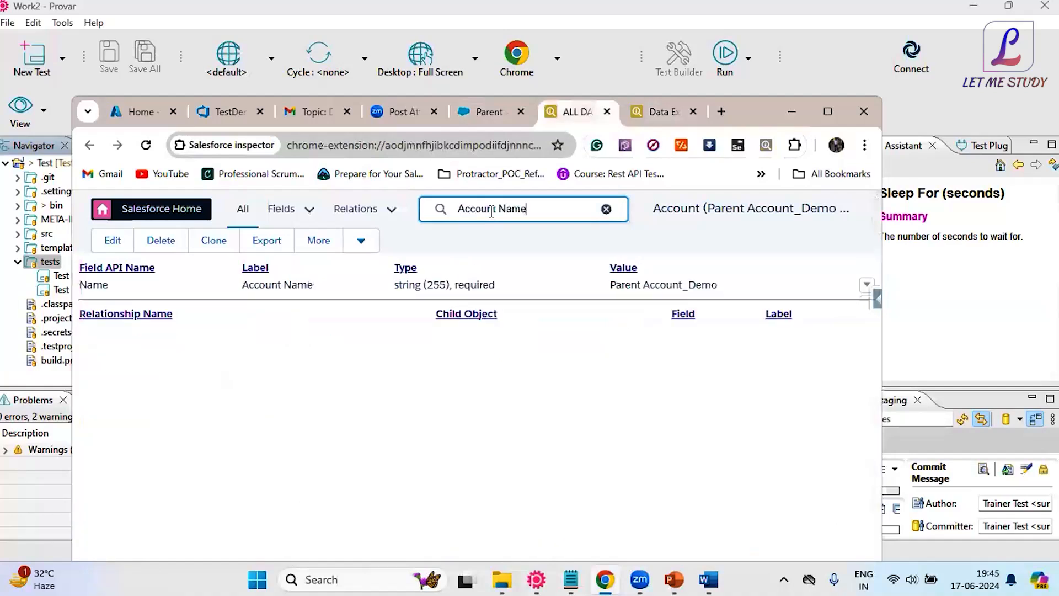
double_click(95, 287)
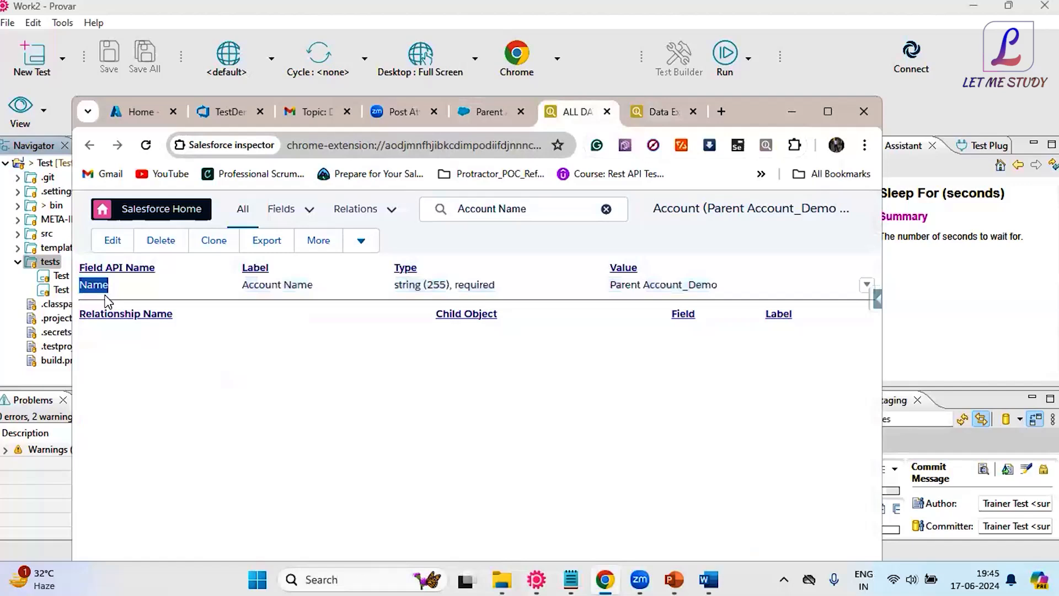
- Extend the WHERE clause of the Account export query with Name='' and place the cursor between the quotes
left_click(643, 111)
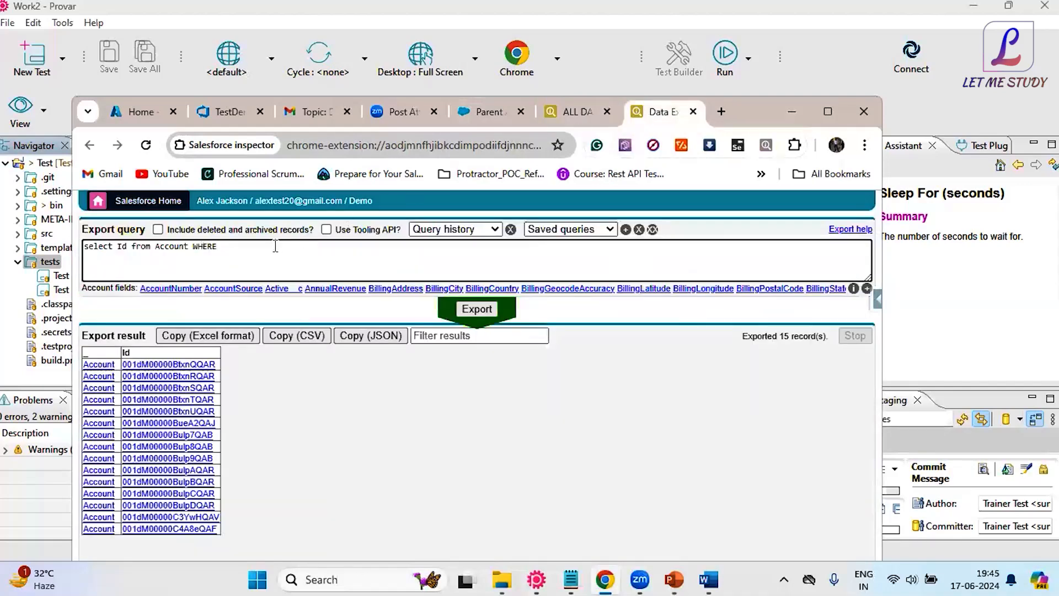
type("Name=")
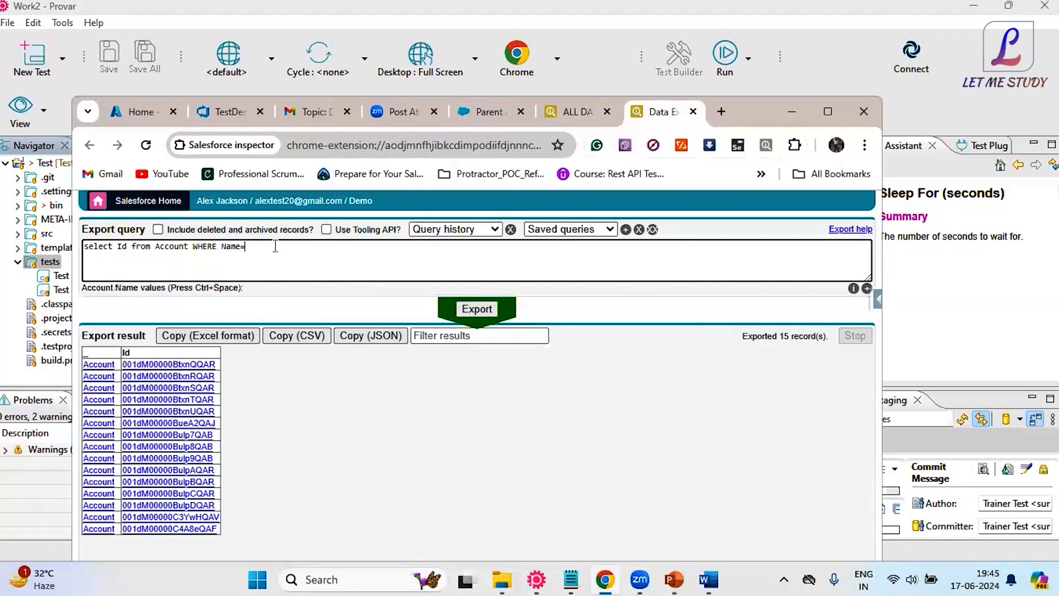
type("''")
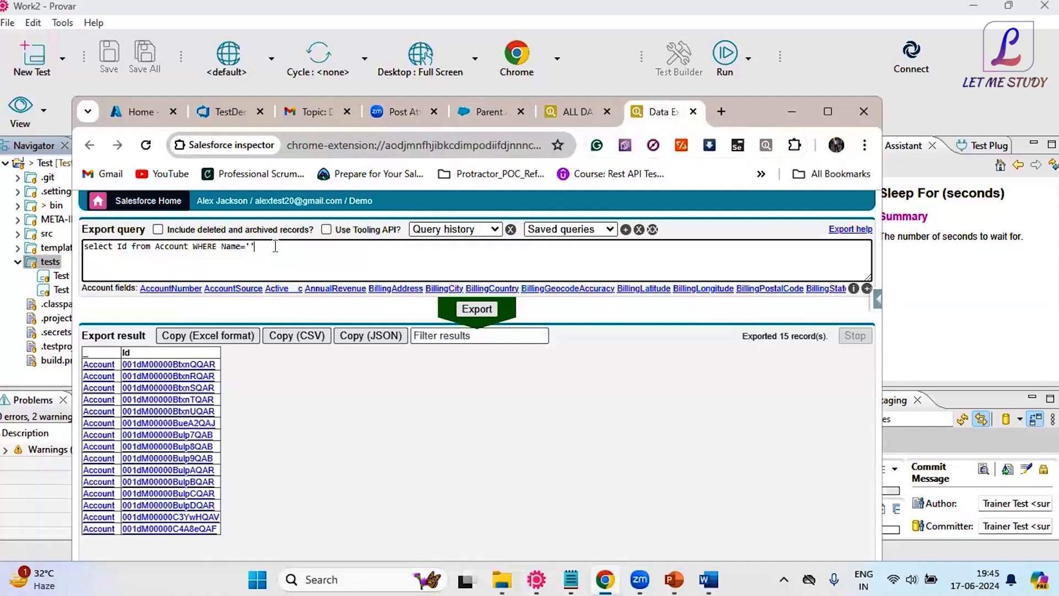
key("Left")
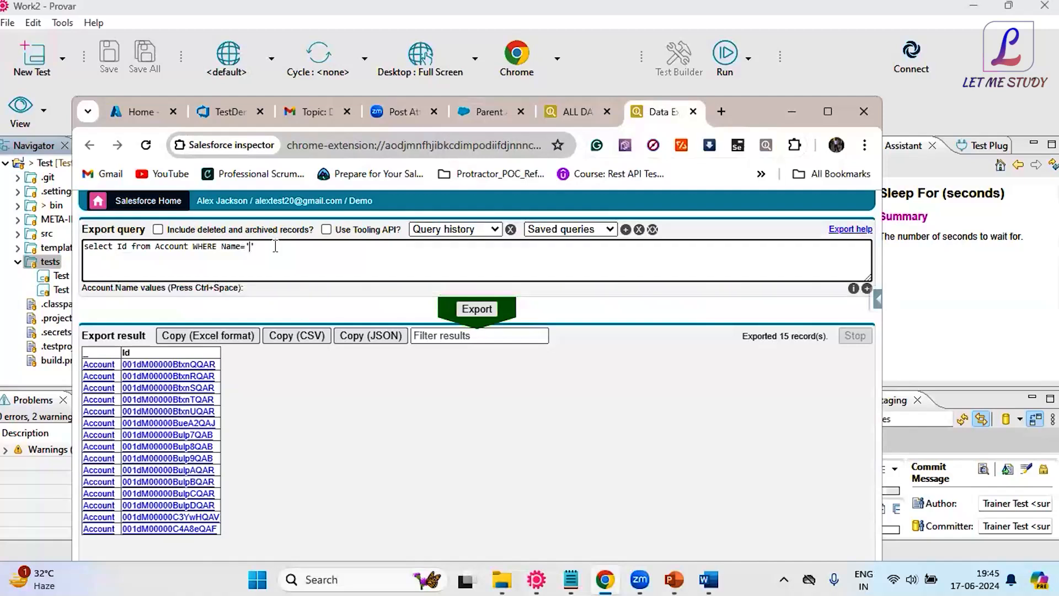
- Copy the account name value Parent Account_Demo from the record into the query's Name condition and run the export
left_click(492, 113)
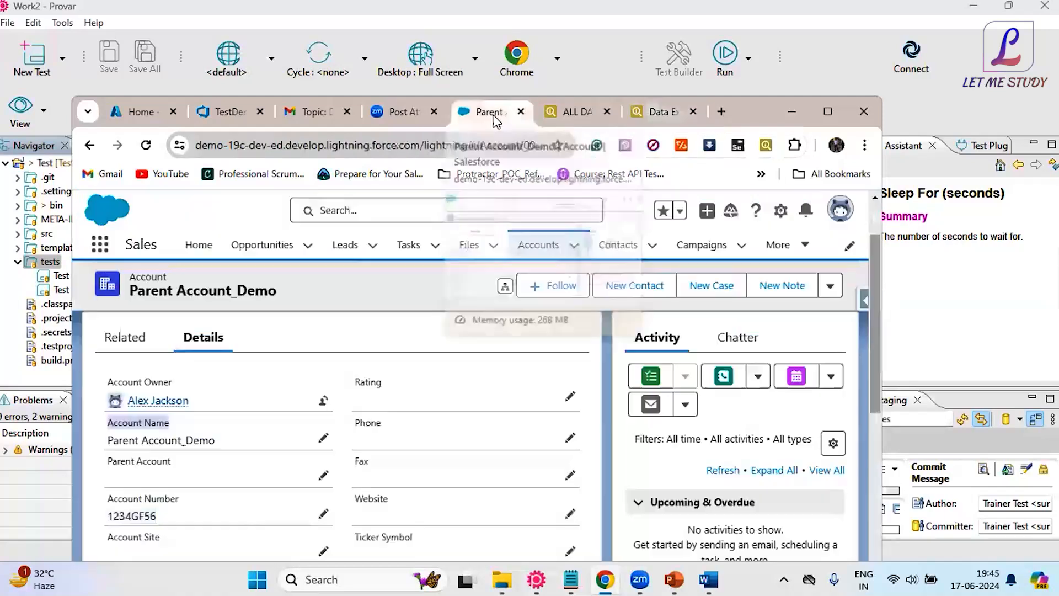
triple_click(163, 440)
right_click(183, 438)
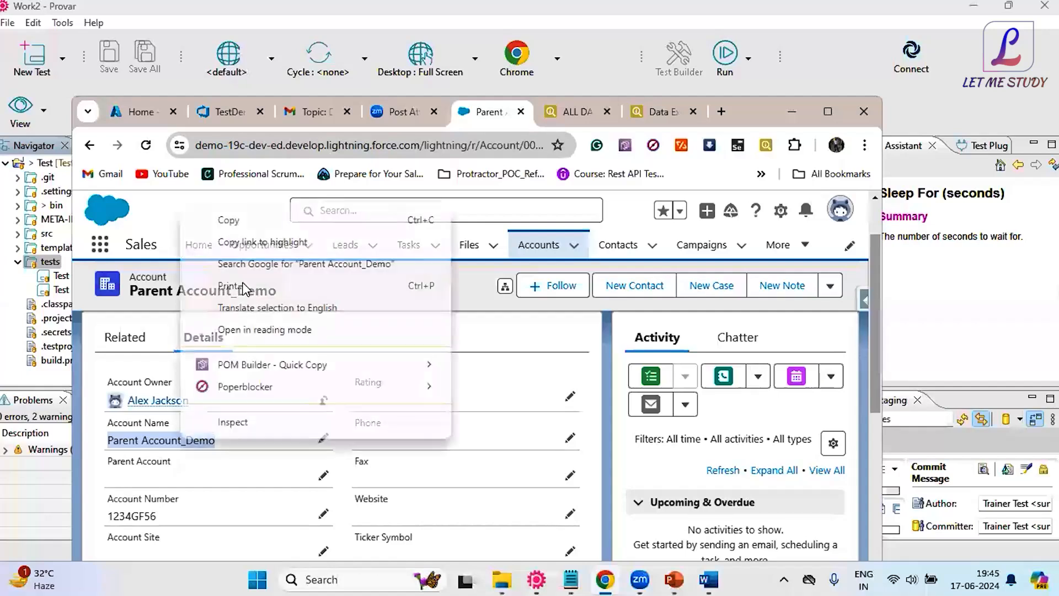
left_click(229, 220)
left_click(657, 111)
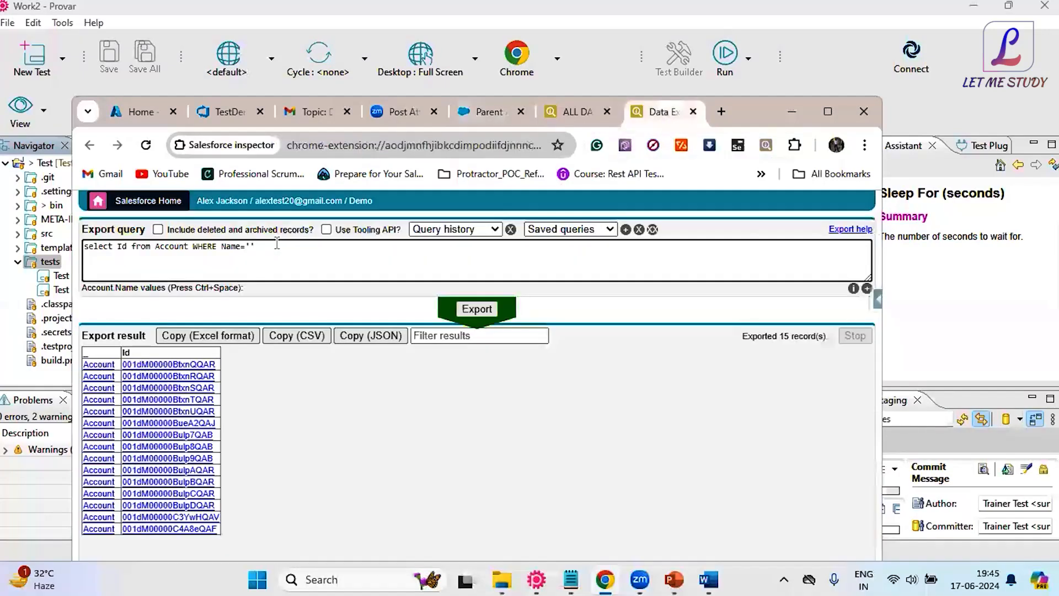
key("ctrl+v")
left_click(466, 309)
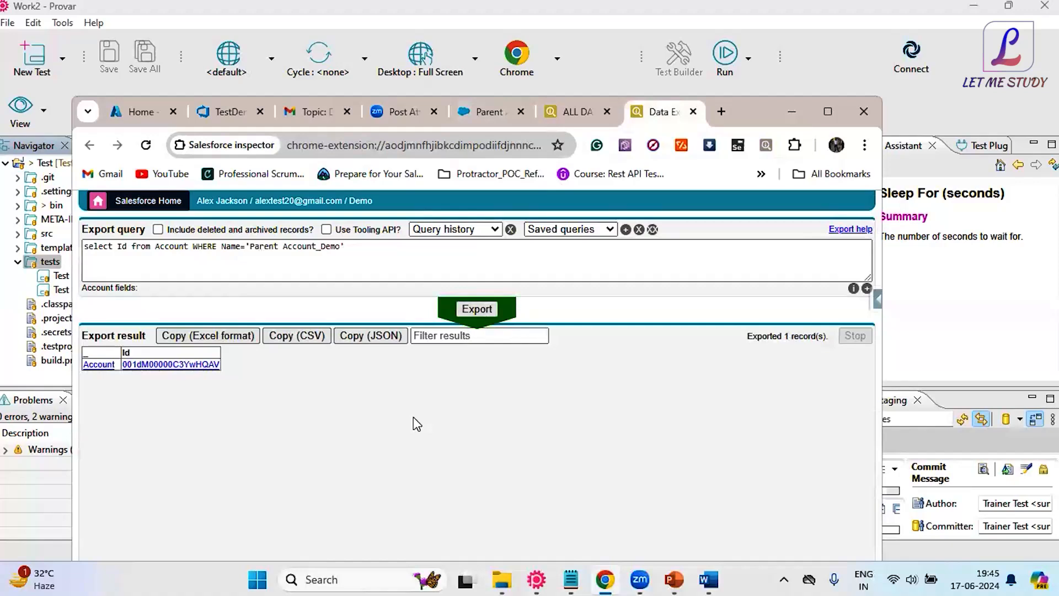
left_click(298, 258)
left_click(352, 257)
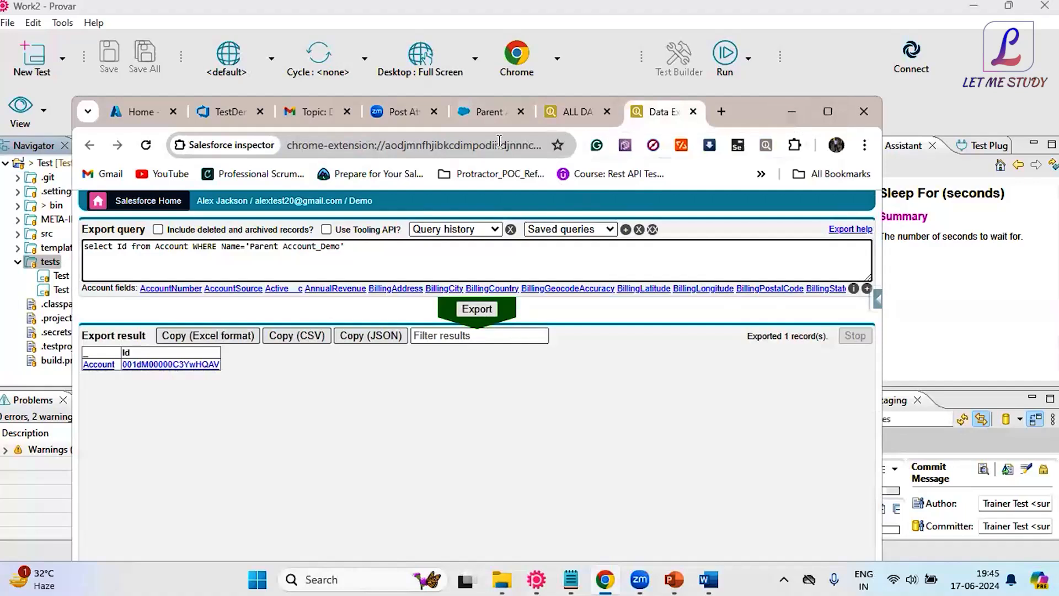
- Look through the Parent Account_Demo record's details and highlight its account name value
left_click(486, 111)
left_click(333, 381)
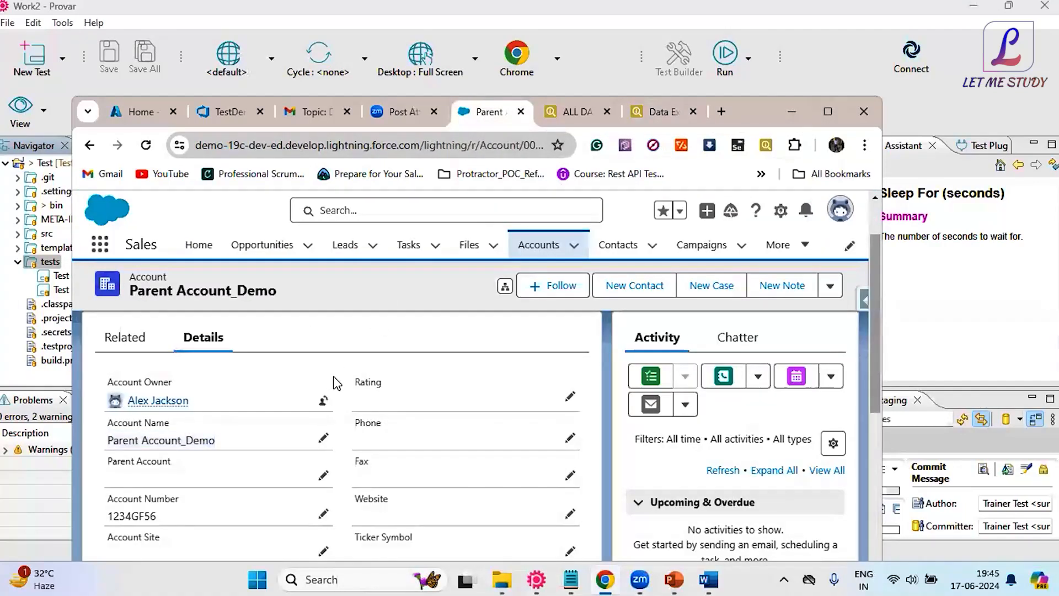
scroll(332, 390, "down", 6)
scroll(332, 392, "up", 5)
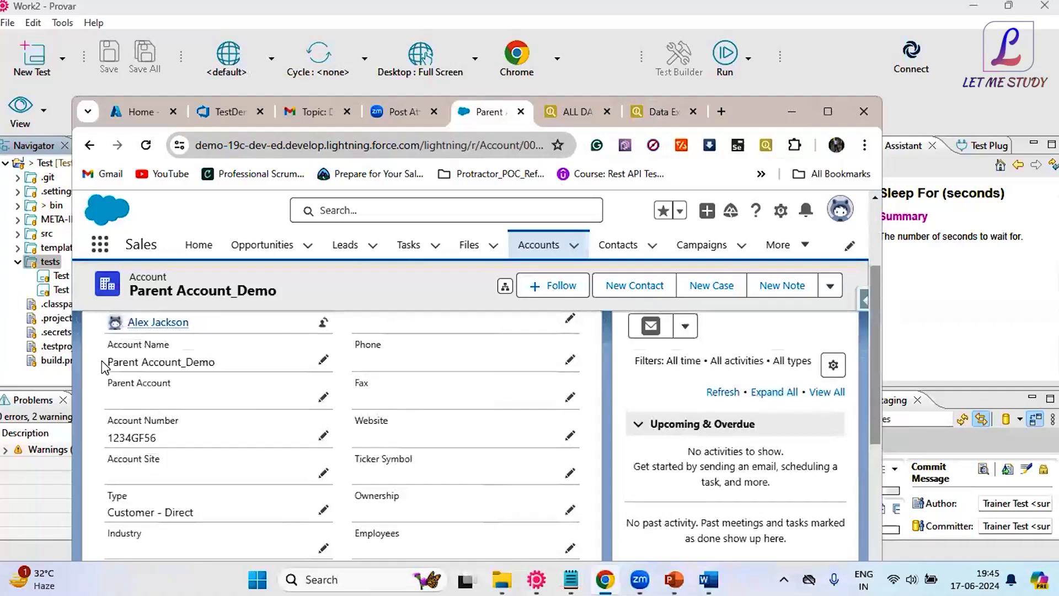
left_click_drag(101, 359, 226, 359)
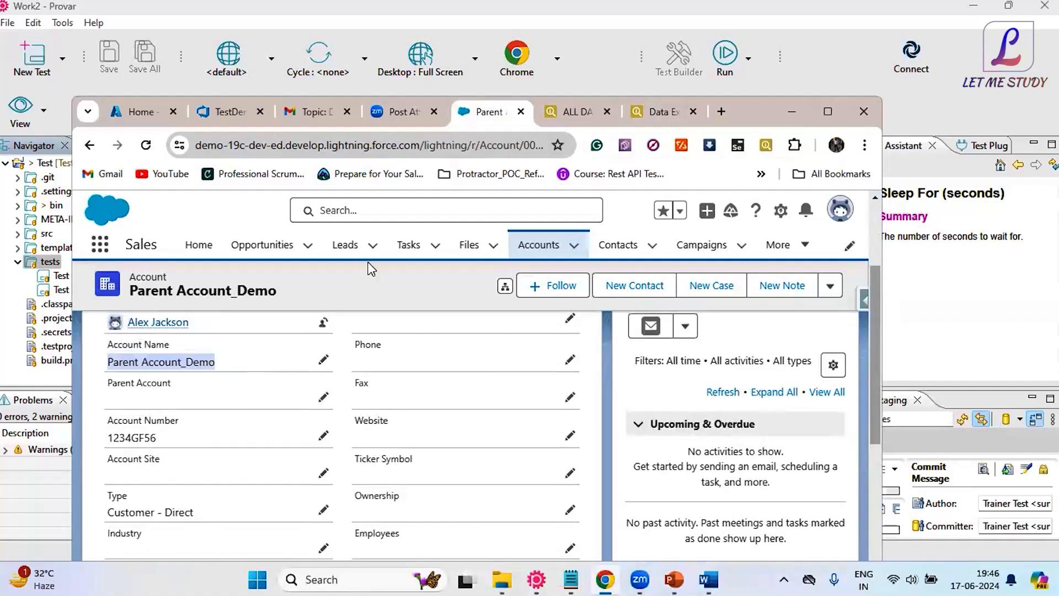
- Return to Data Export and highlight parts of the query, including its WHERE condition, to review the syntax
left_click(642, 114)
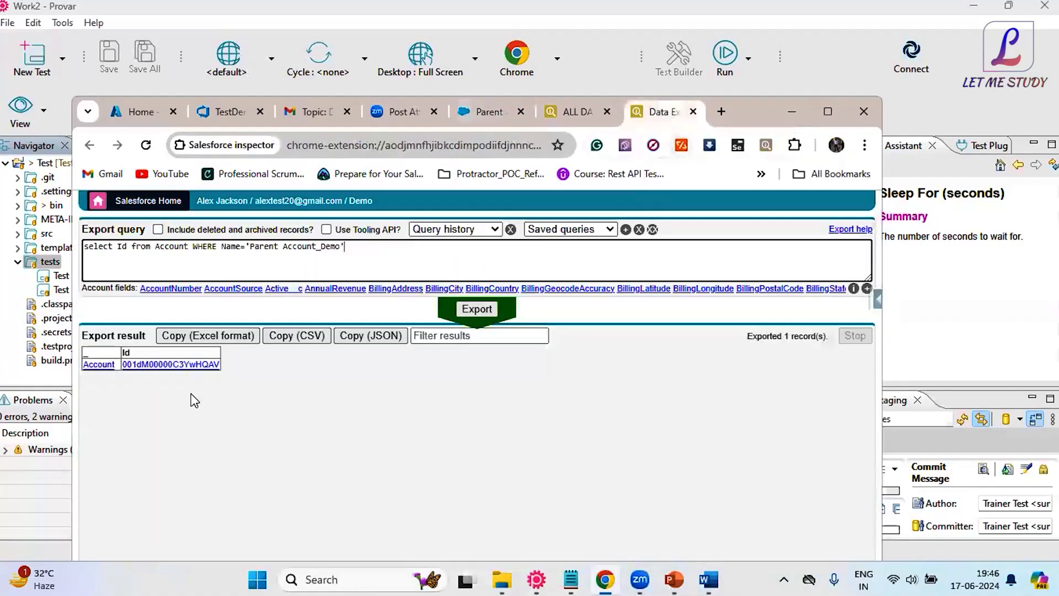
left_click(218, 246)
key("shift+End")
key("shift+Home")
key("ctrl+shift+Right")
key("ctrl+shift+Right")
key("ctrl+shift+Right")
key("ctrl+shift+Right")
key("shift+End")
left_click(395, 251)
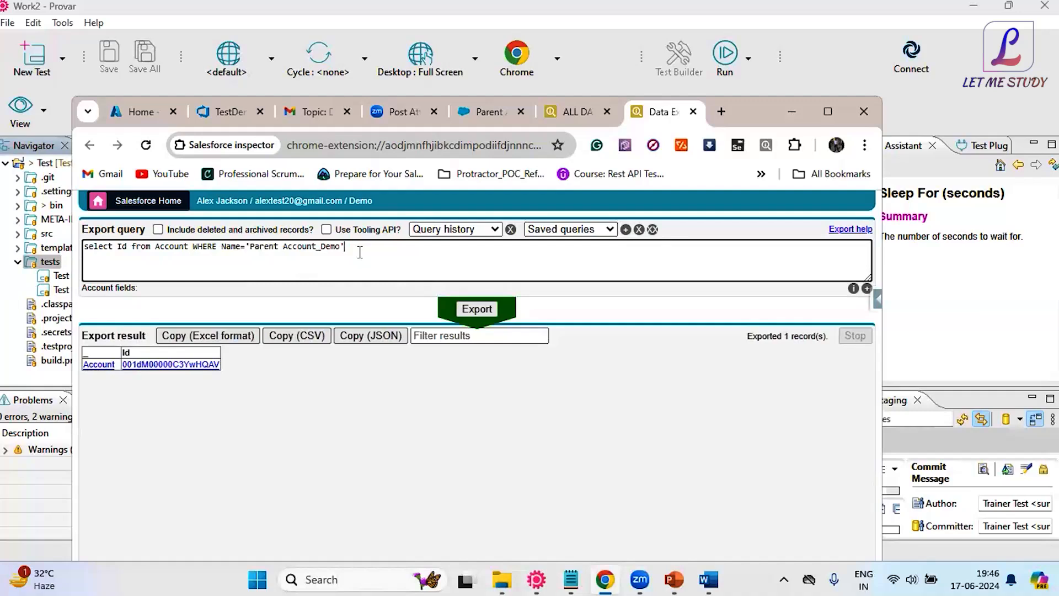
left_click_drag(360, 252, 69, 264)
left_click(376, 258)
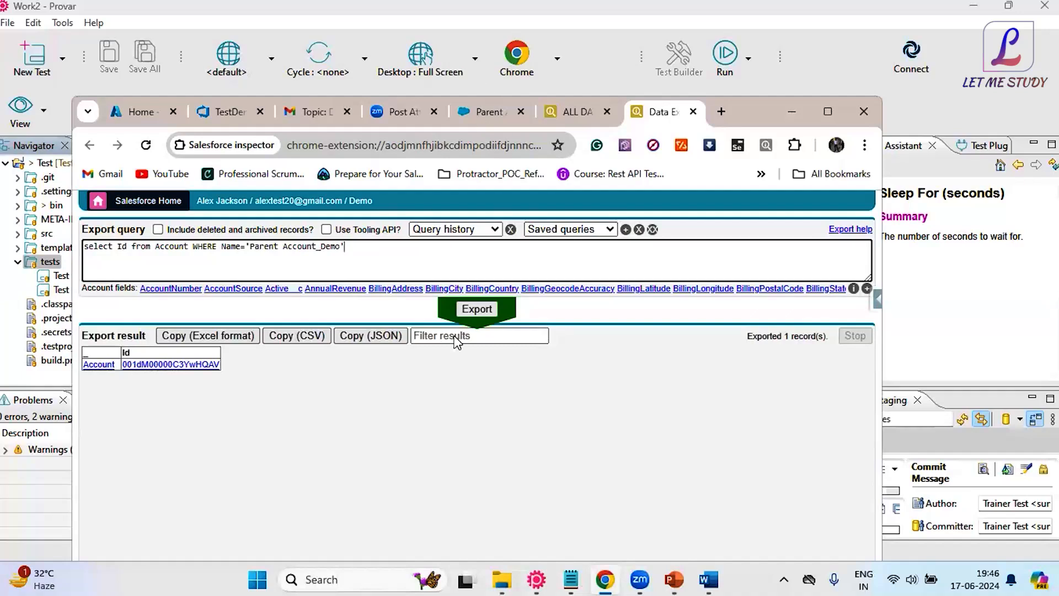
- Highlight the account name value and Account Number label on the maximized account record, and review its remaining fields down to Description
left_click(490, 112)
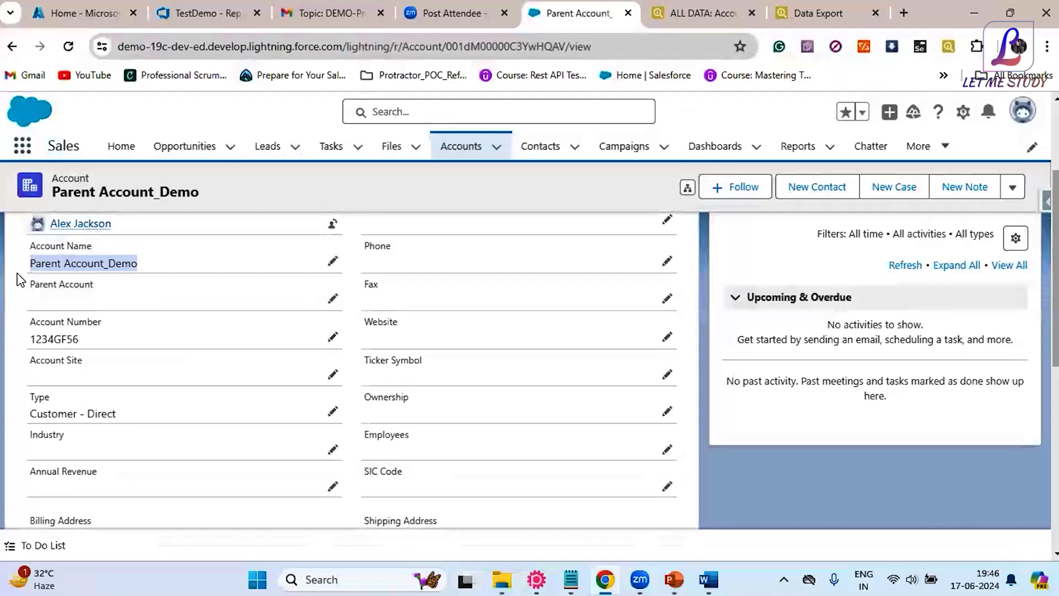
left_click_drag(15, 263, 186, 263)
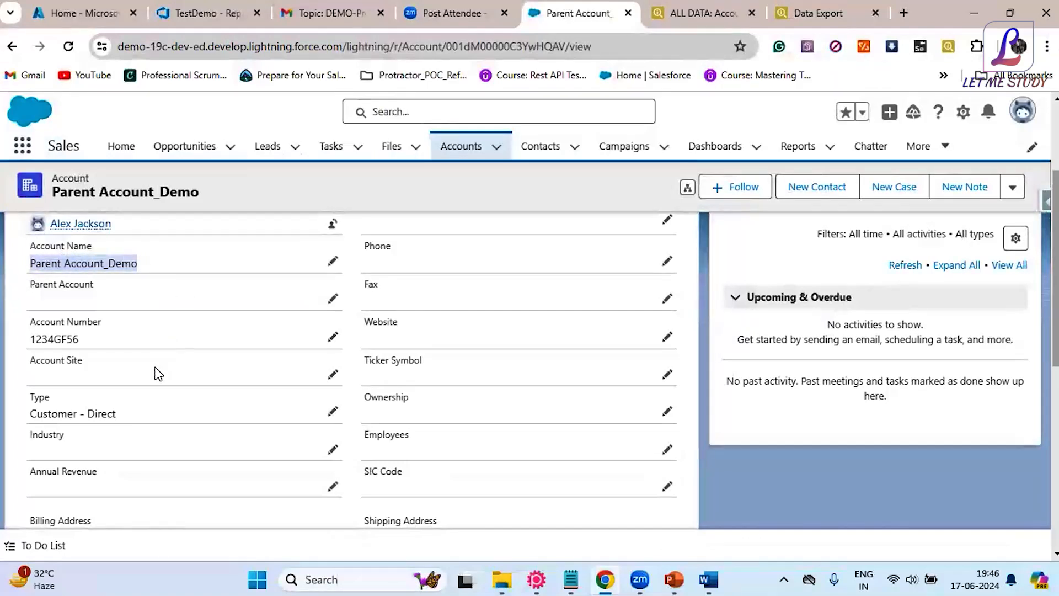
left_click_drag(31, 328, 119, 329)
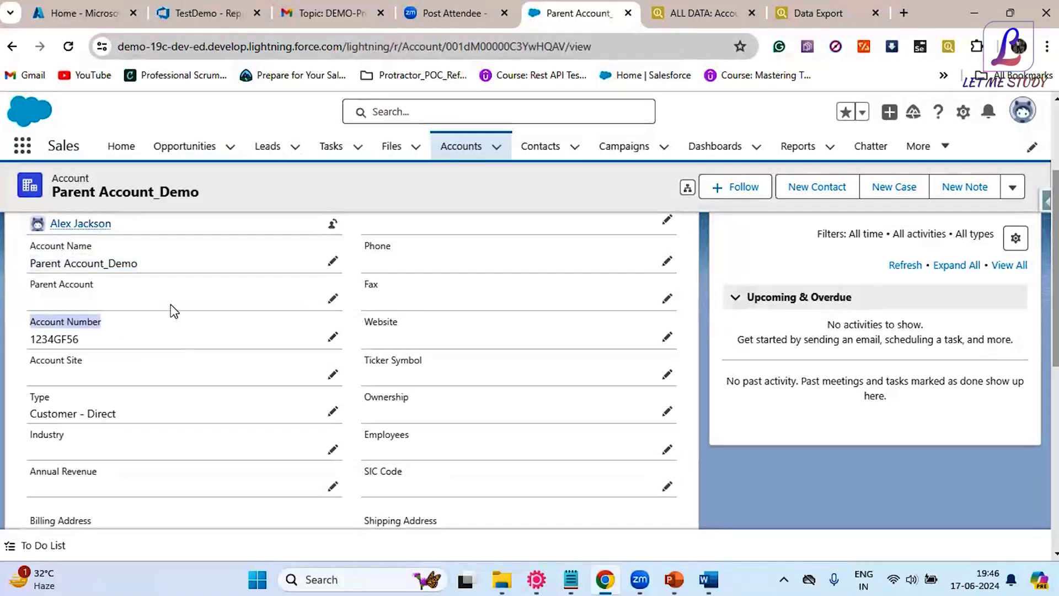
scroll(170, 342, "down", 4)
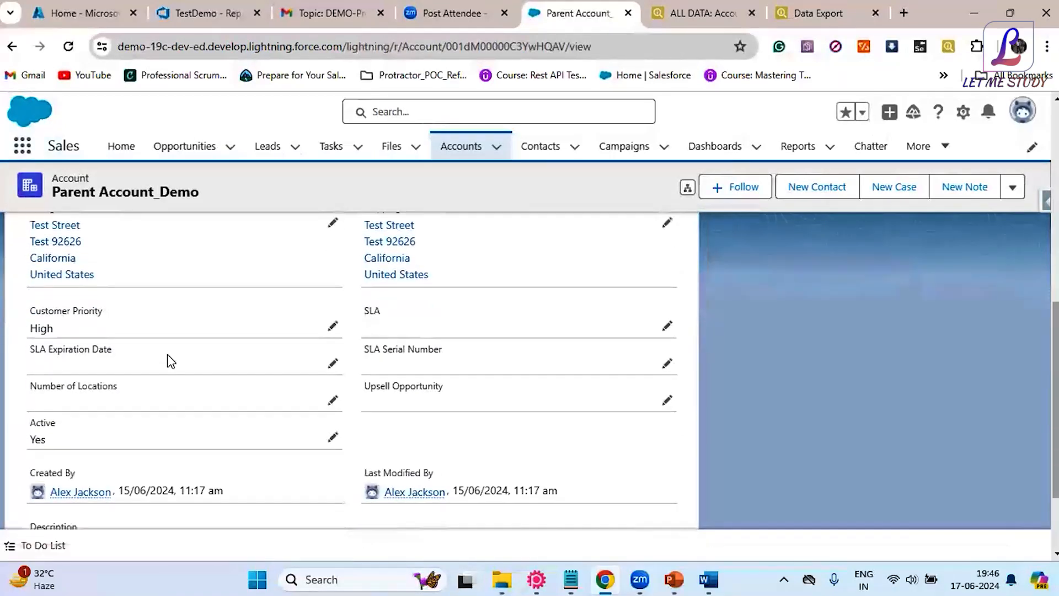
scroll(167, 358, "up", 1)
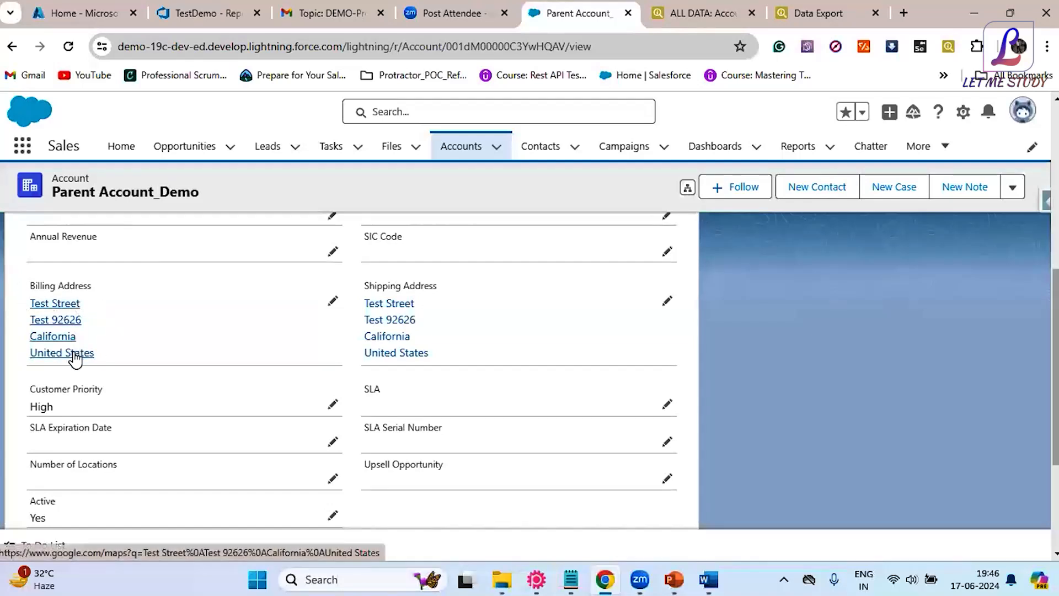
scroll(116, 360, "down", 4)
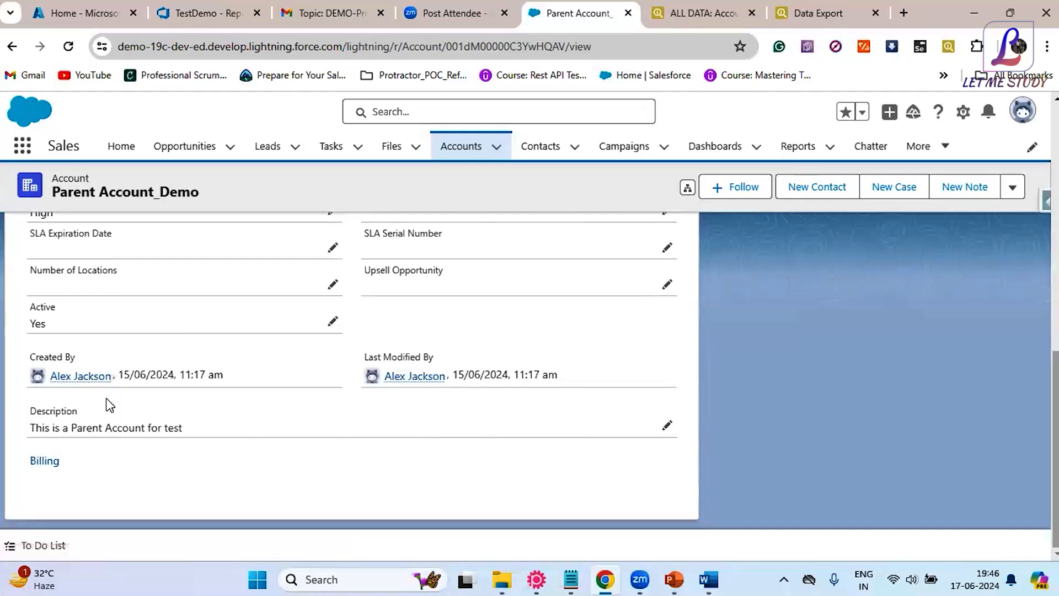
- Revisit the Data Export query, return to the maximized account record, and open the Accounts list
left_click(796, 19)
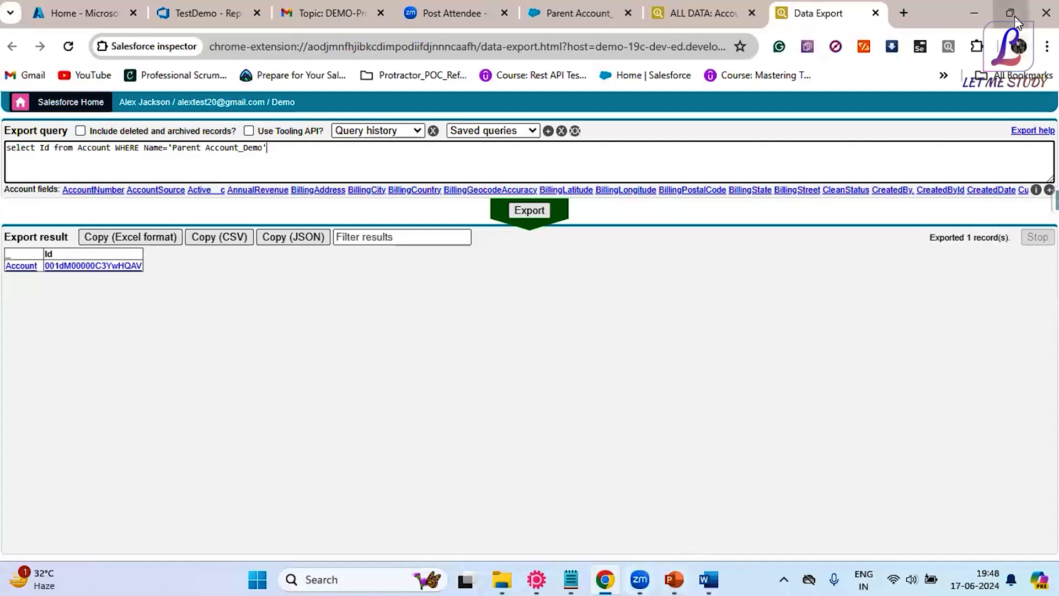
key("super+Down")
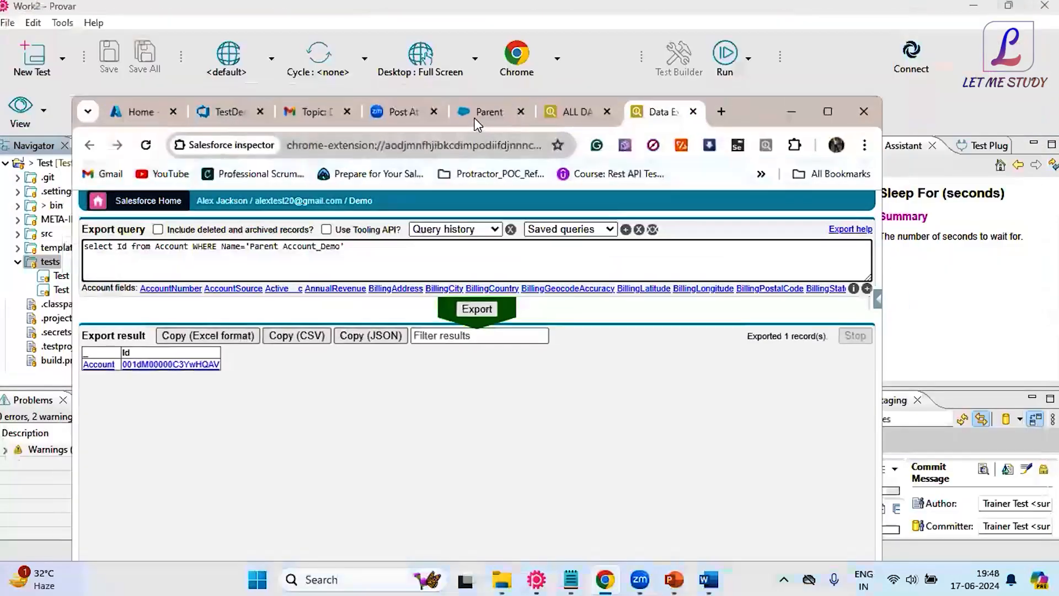
left_click(479, 112)
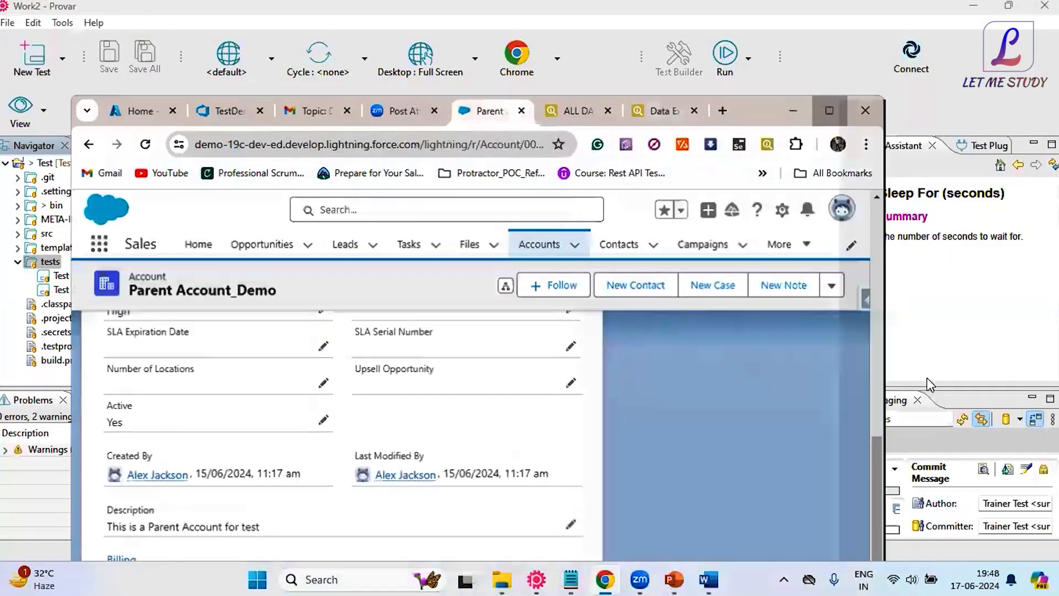
key("super+Up")
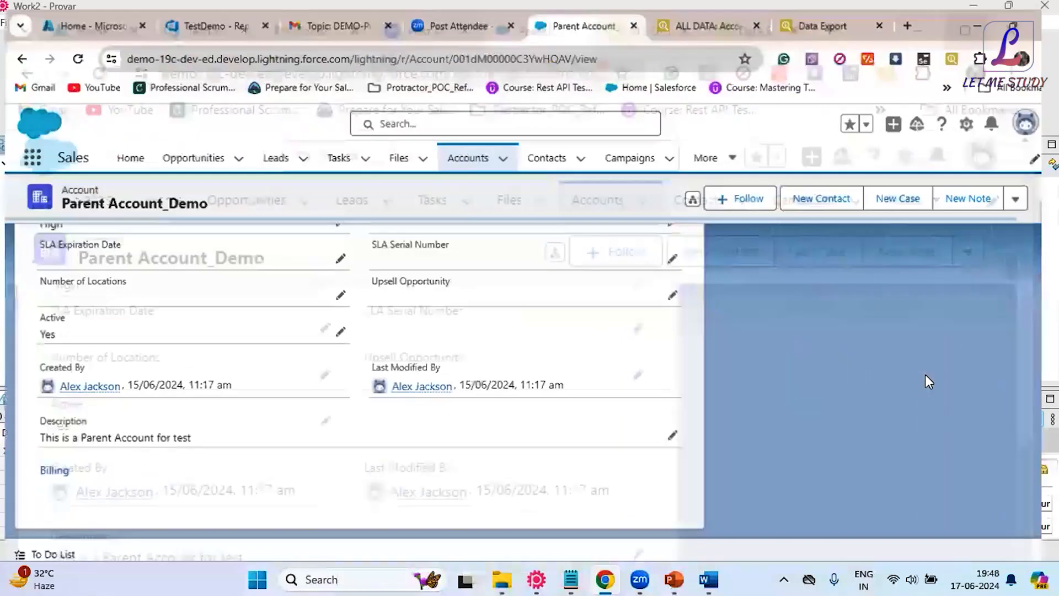
scroll(925, 376, "up", 5)
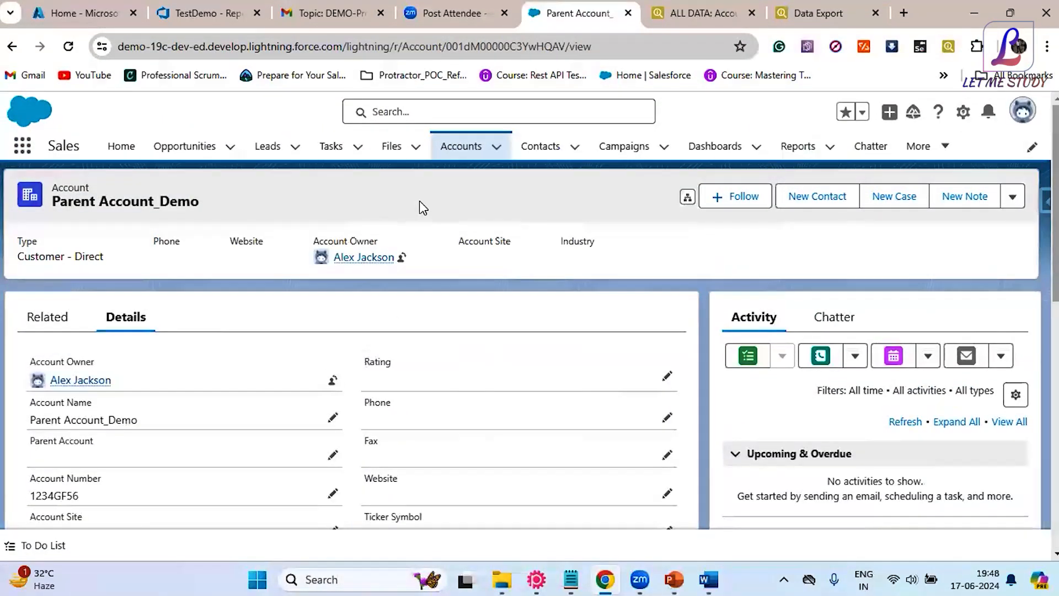
left_click(461, 155)
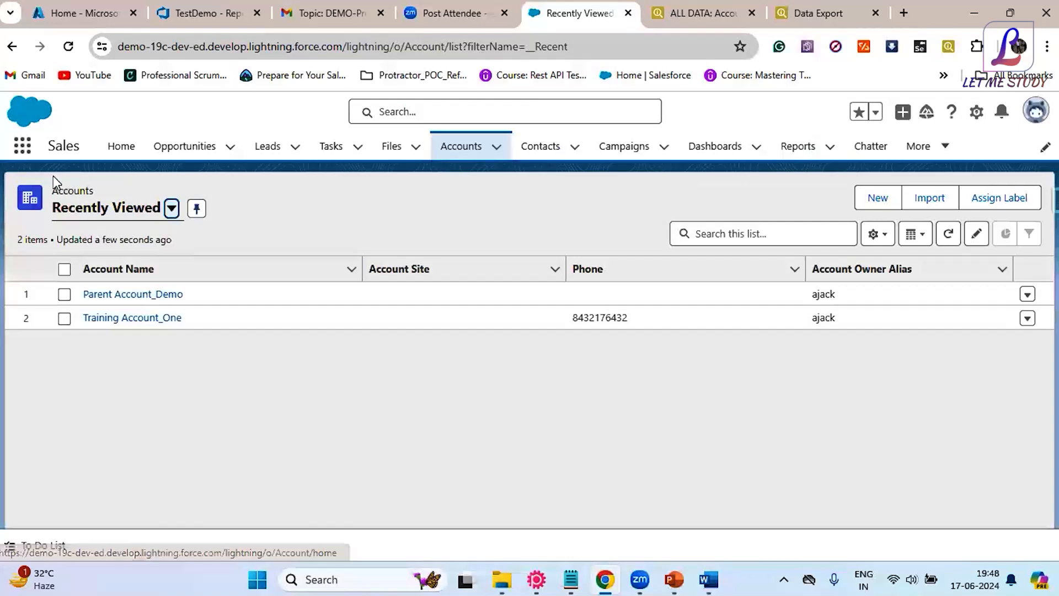
- Show the available apps in the App Launcher, and point out the current Sales app name
left_click(26, 149)
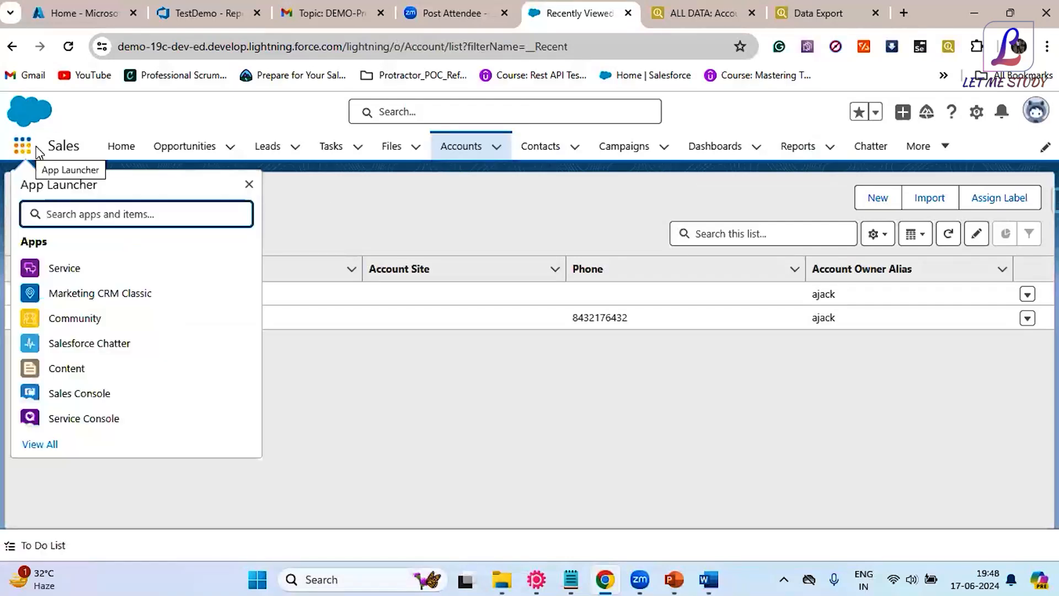
left_click(21, 153)
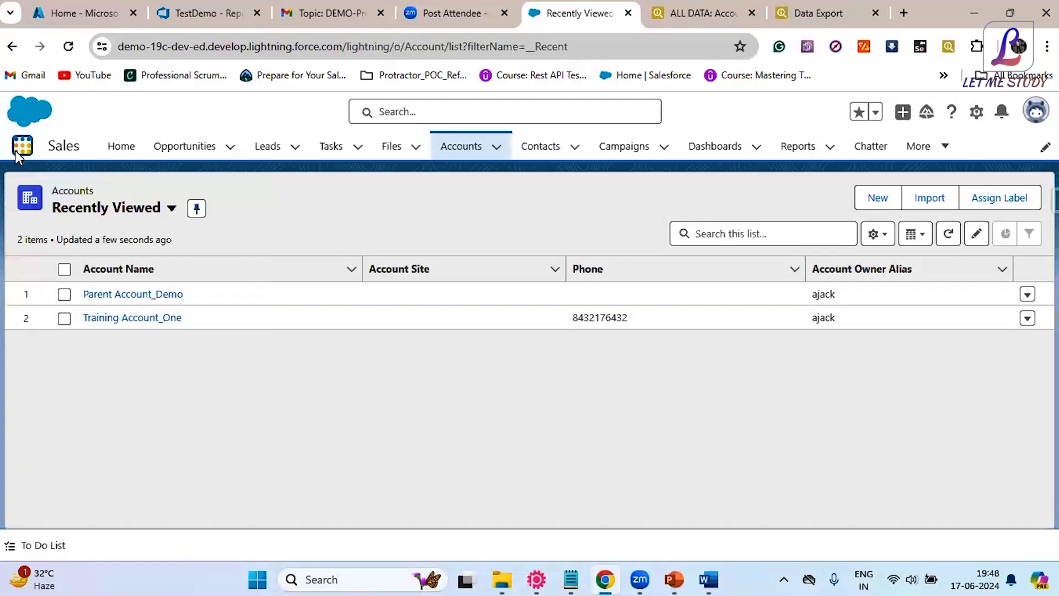
left_click(21, 152)
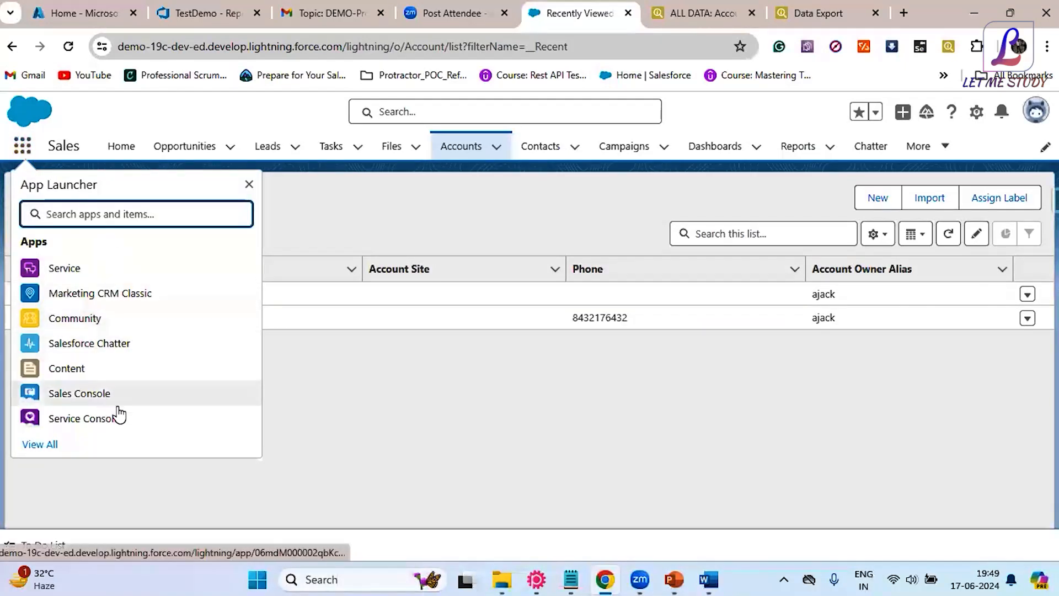
left_click(37, 167)
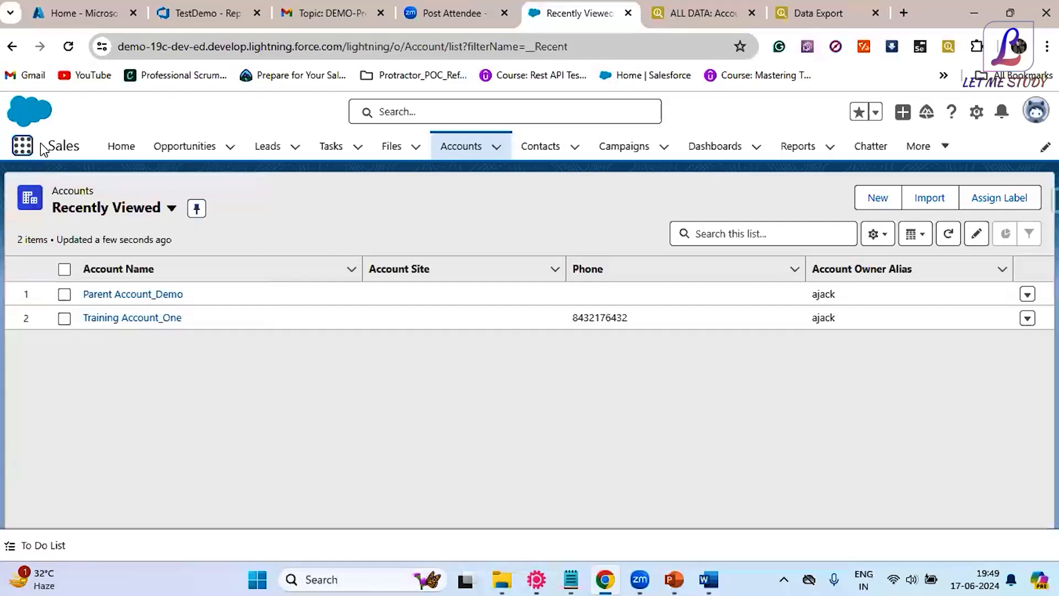
left_click_drag(44, 146, 79, 147)
- Switch to the Service app, and return to the Sales app by searching the App Launcher for "sa"
left_click(17, 150)
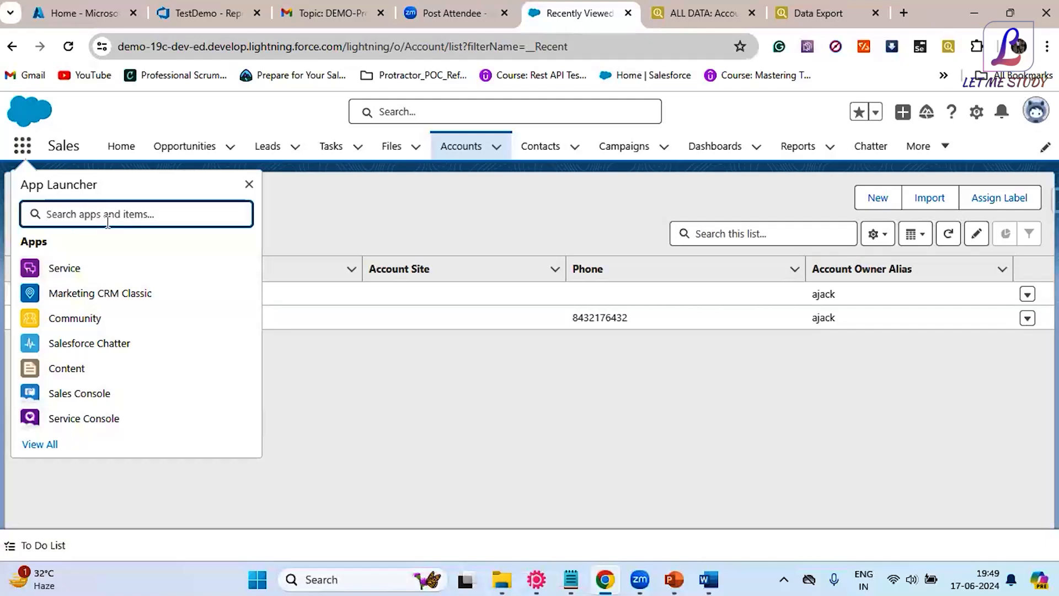
left_click(82, 276)
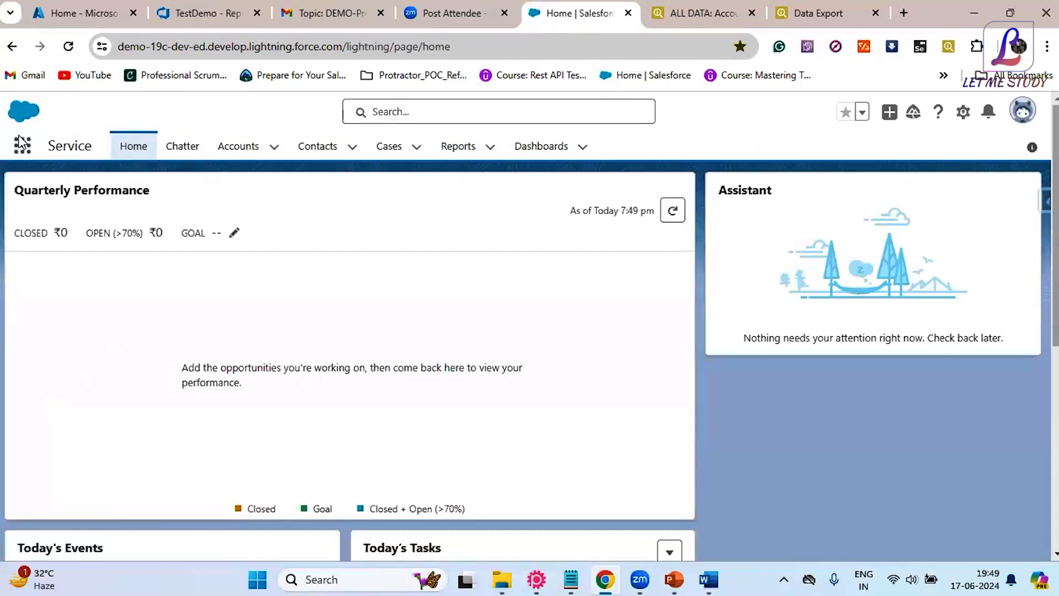
left_click(24, 148)
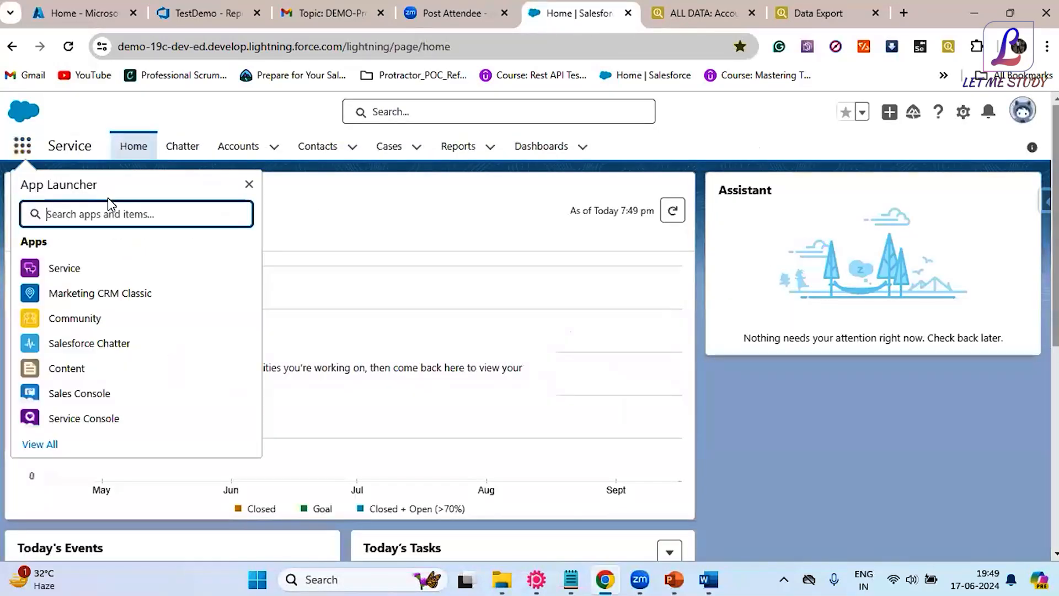
type("sa")
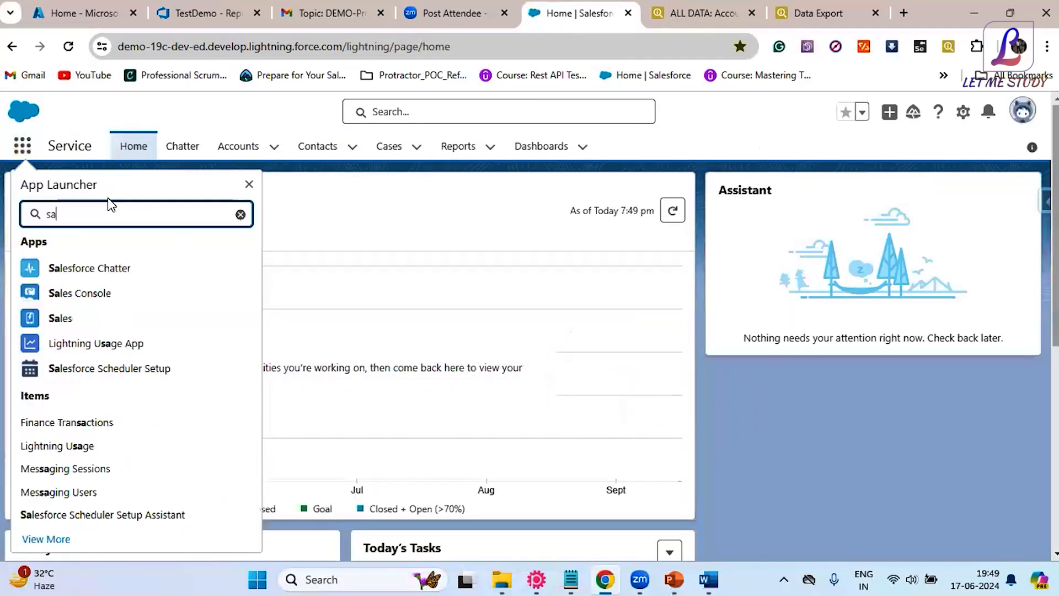
left_click(97, 319)
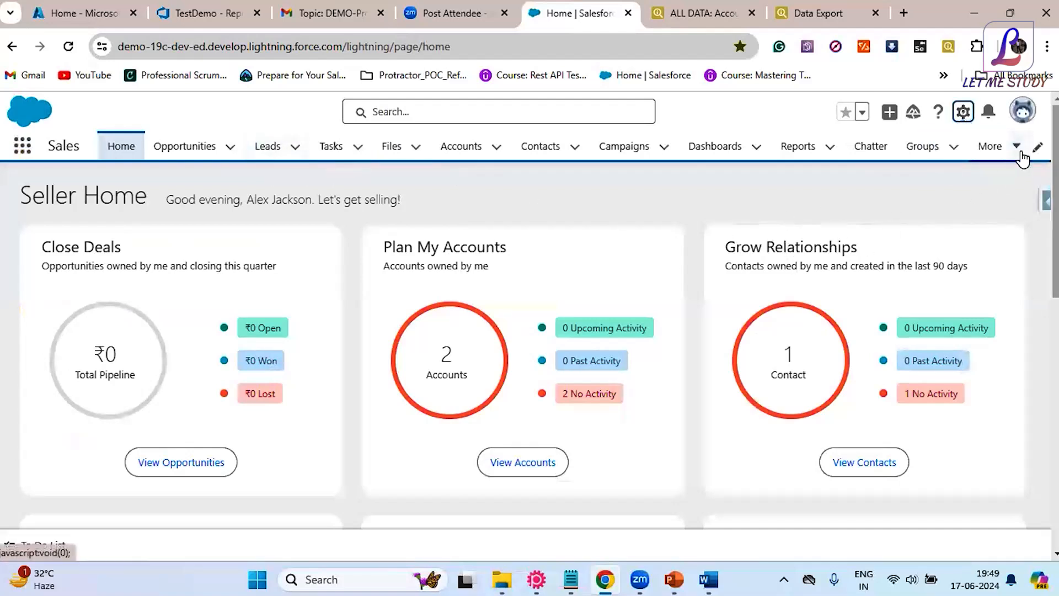
- Open the signed-in user's profile page and review its Details and Chatter sections
left_click(964, 113)
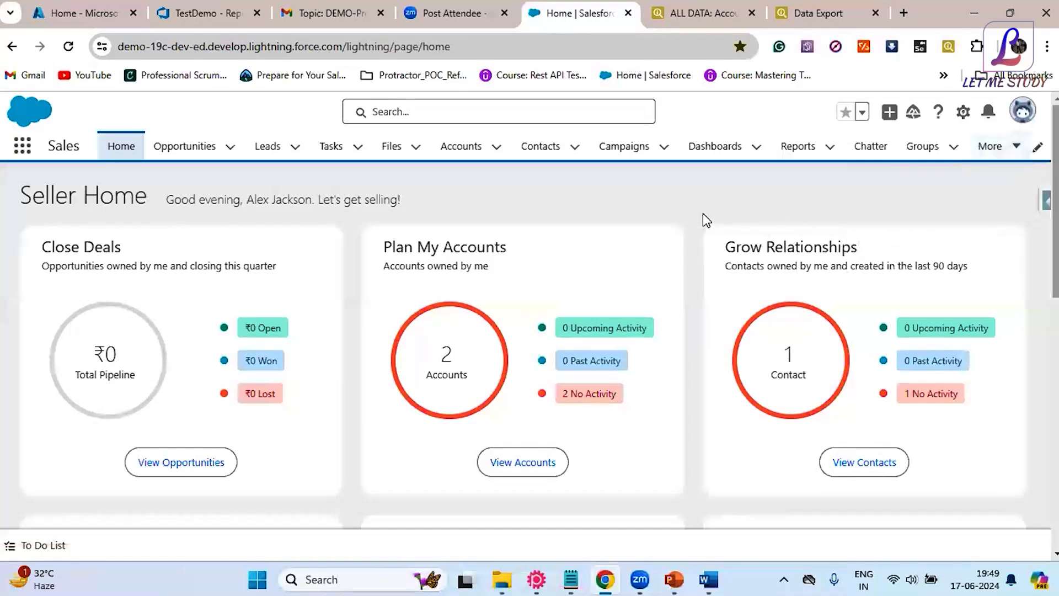
left_click(1023, 111)
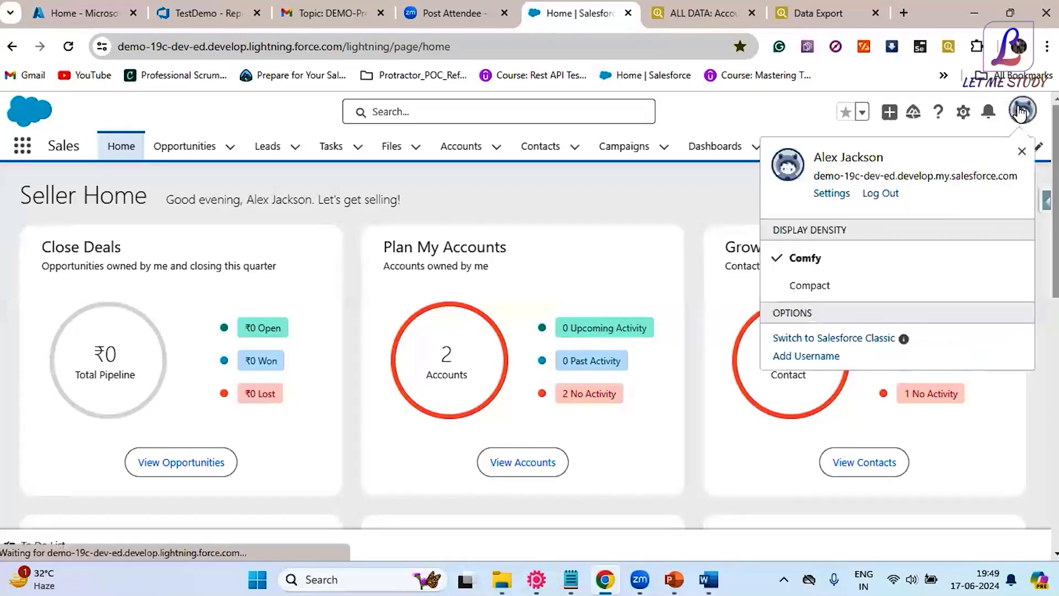
left_click(841, 161)
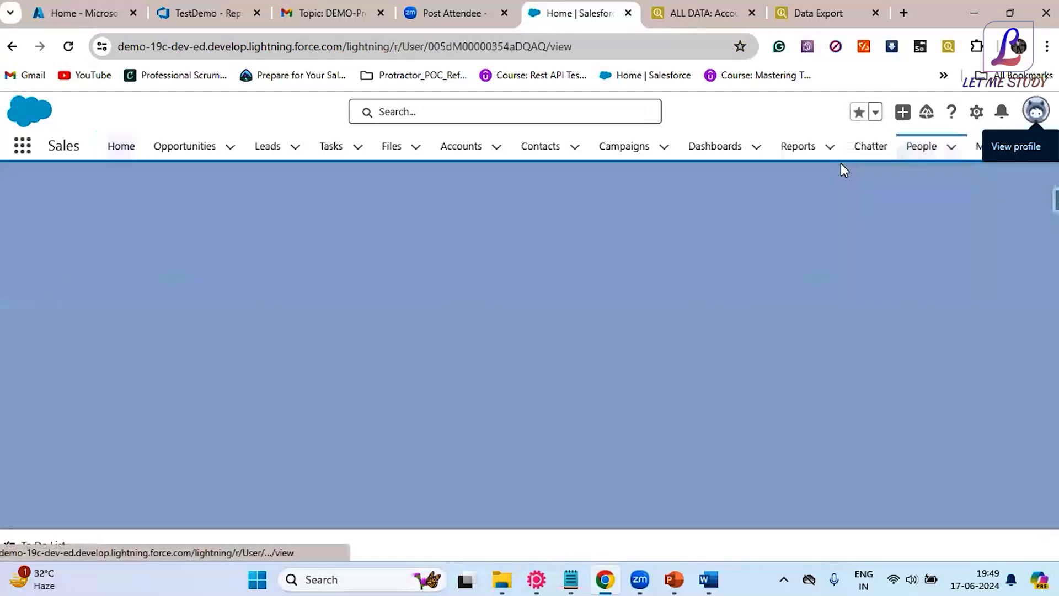
scroll(404, 342, "down", 5)
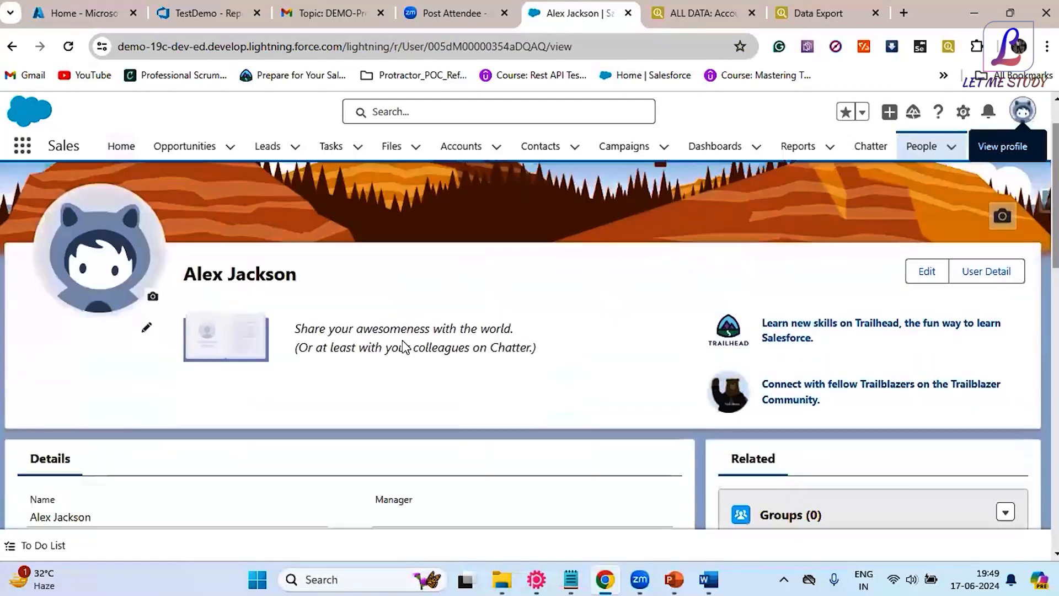
scroll(408, 344, "up", 5)
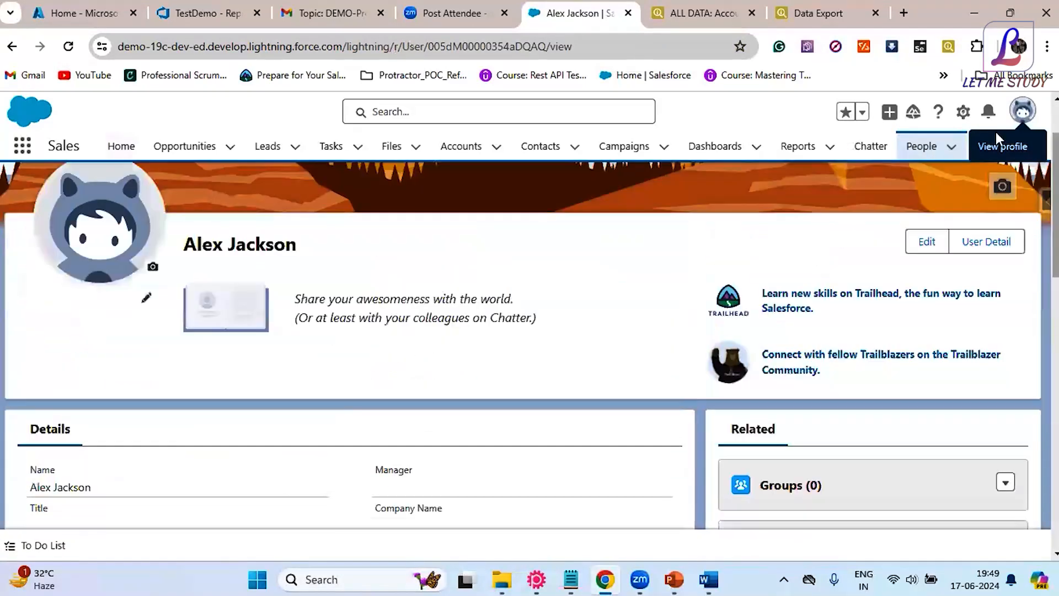
left_click(1024, 113)
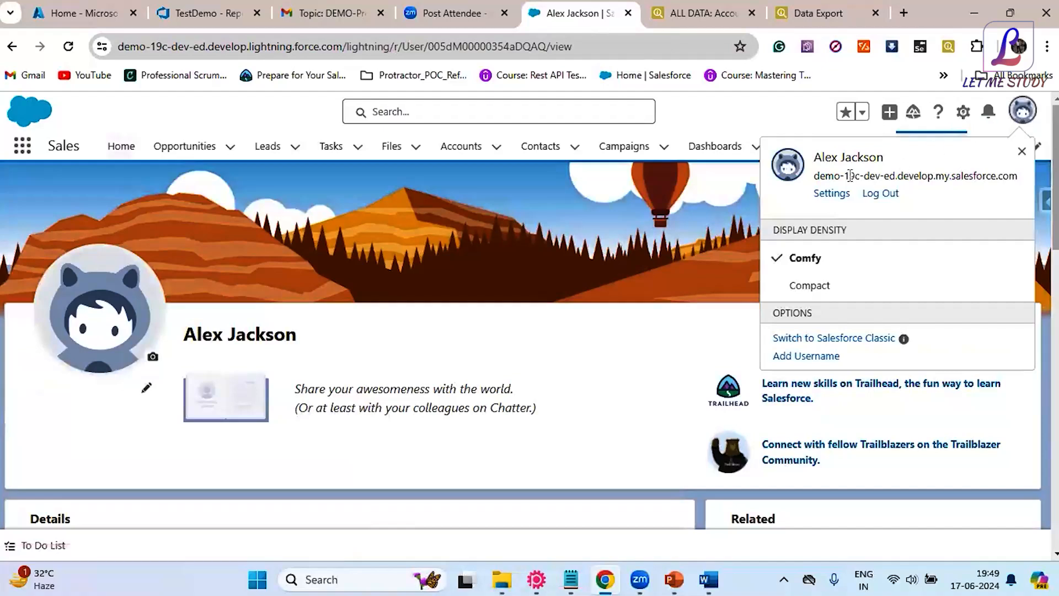
left_click(846, 160)
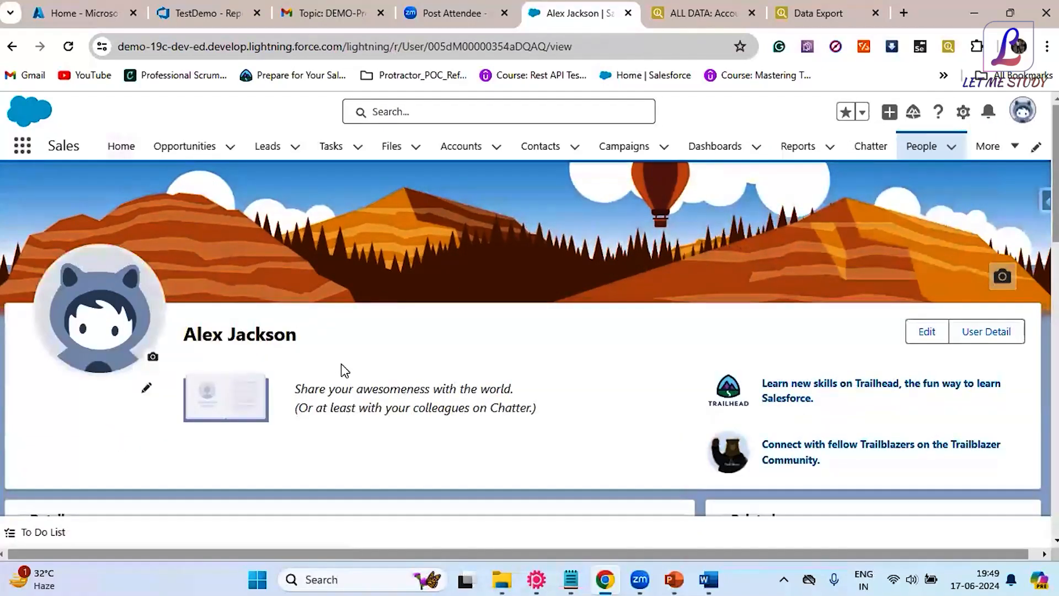
scroll(341, 365, "down", 6)
scroll(341, 365, "down", 5)
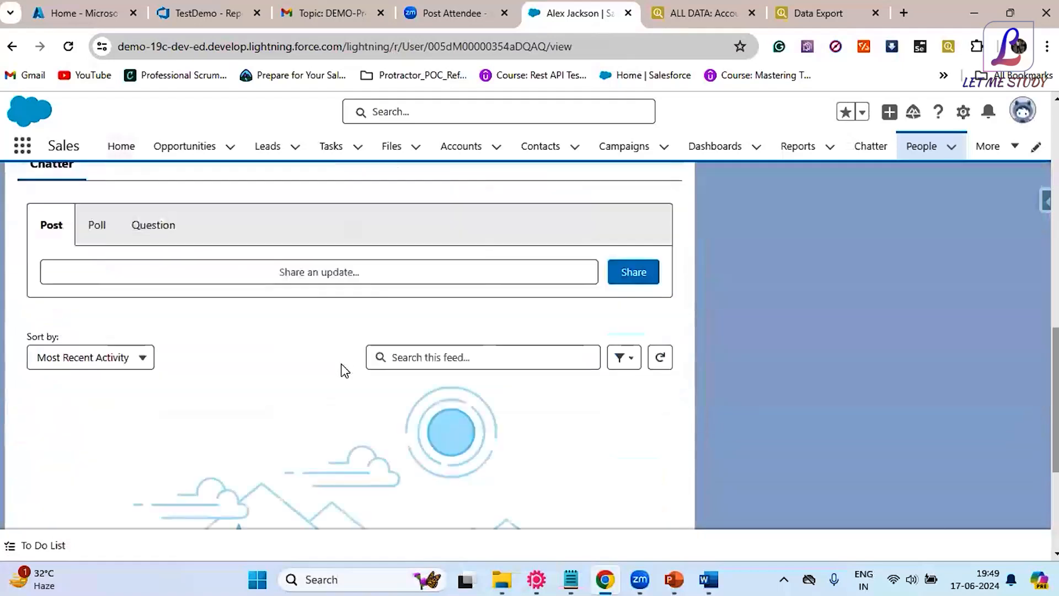
scroll(341, 363, "up", 8)
scroll(354, 359, "up", 4)
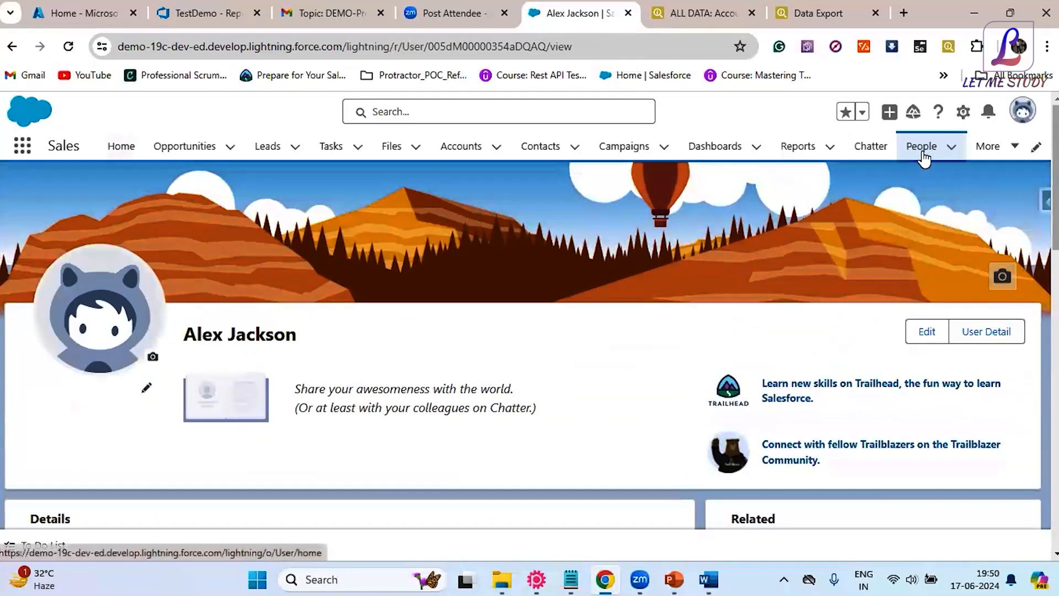
- Browse the People, Home and Opportunities pages of the Sales app, and open the Contacts list
left_click(919, 147)
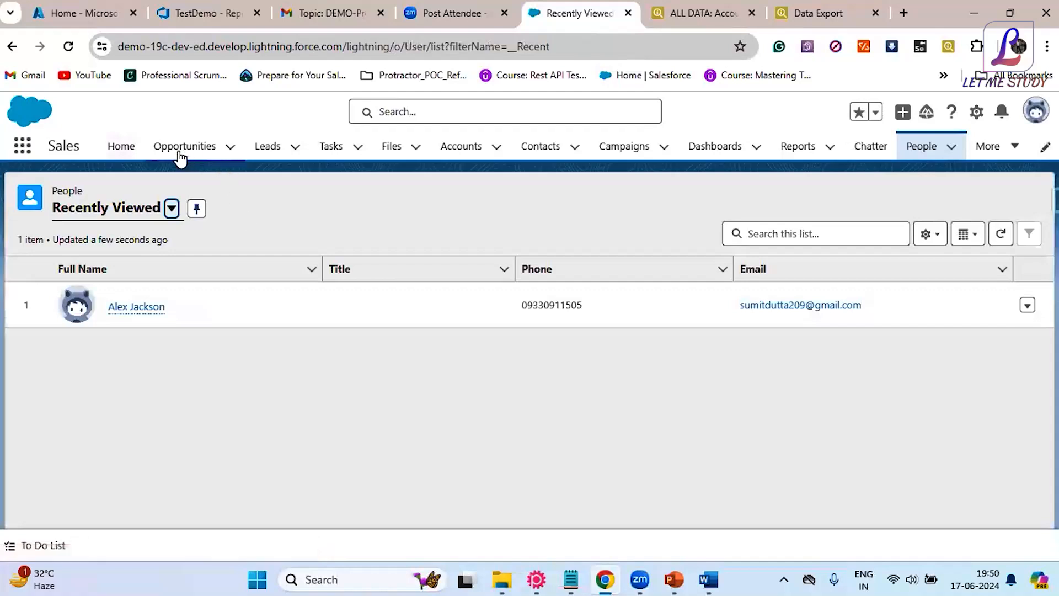
left_click(131, 155)
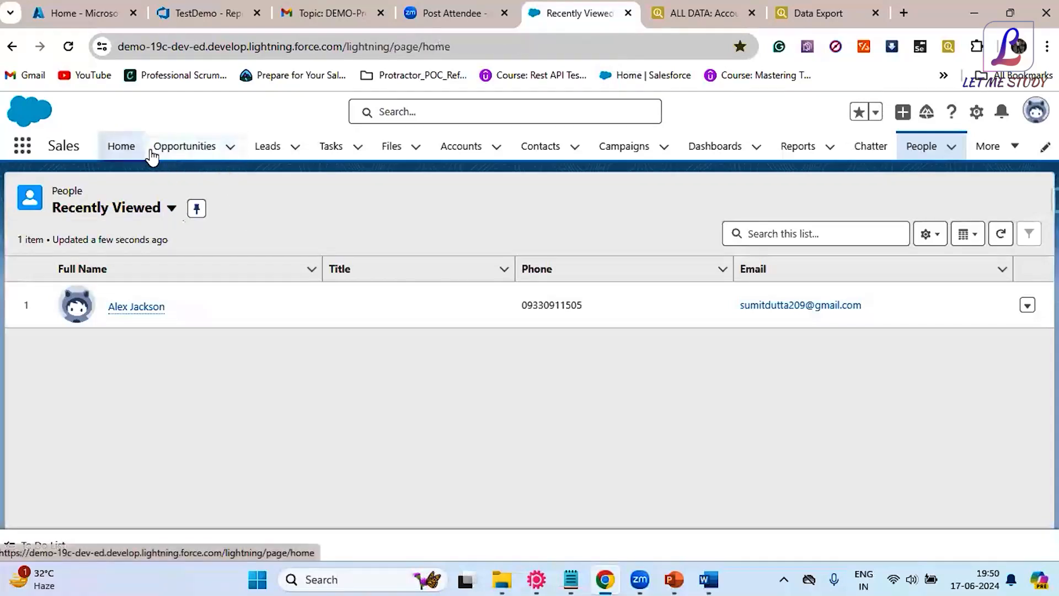
left_click(197, 157)
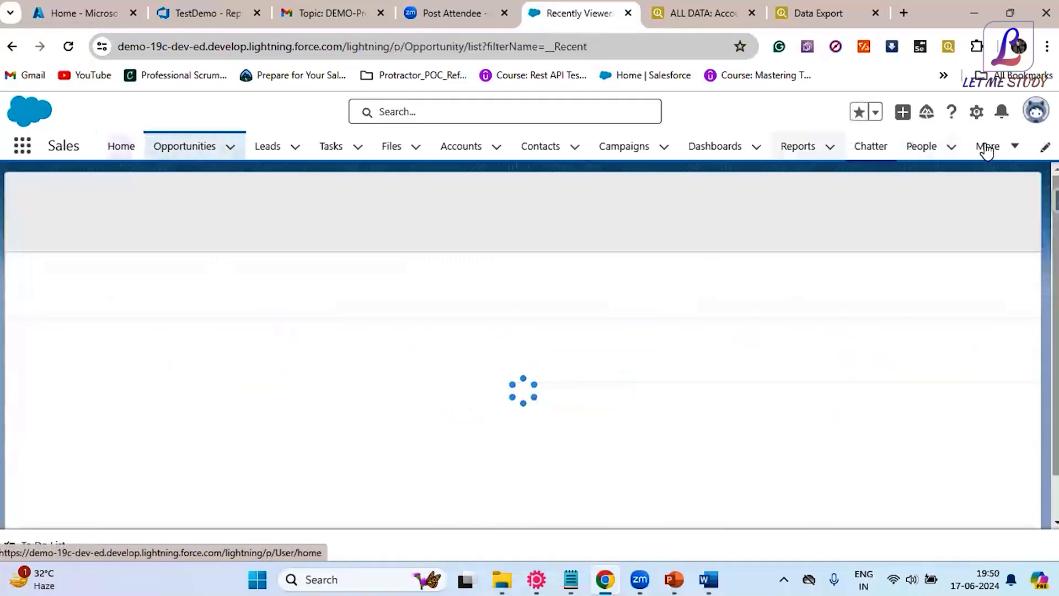
left_click(988, 145)
left_click(542, 150)
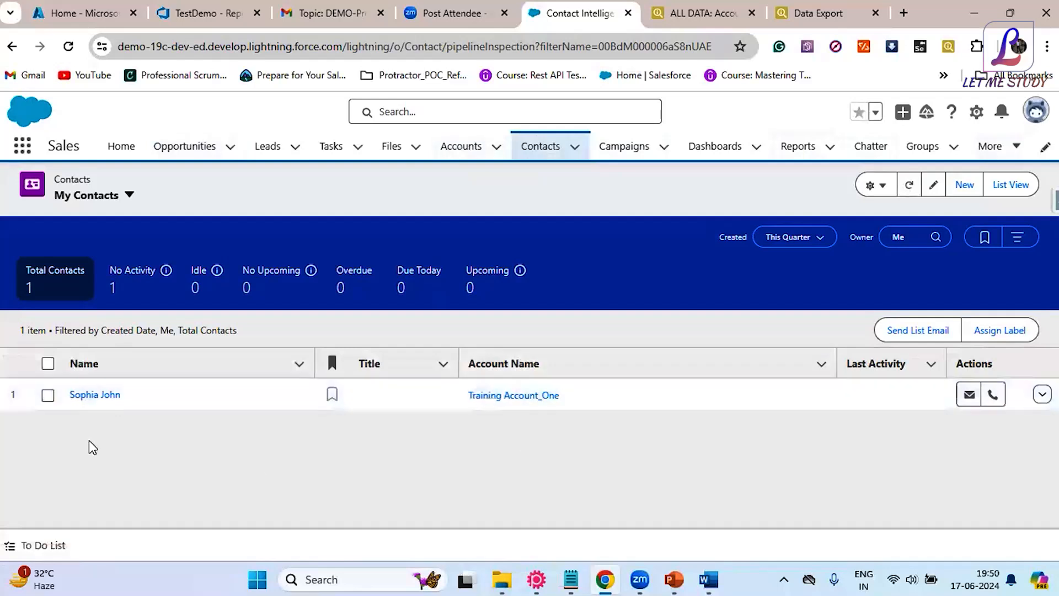
- Point out the contact entry and its related account, and revisit the object lists, finishing on Accounts
left_click(63, 396)
left_click(260, 489)
left_click(572, 403)
left_click(564, 475)
left_click(463, 151)
left_click(540, 157)
left_click(488, 154)
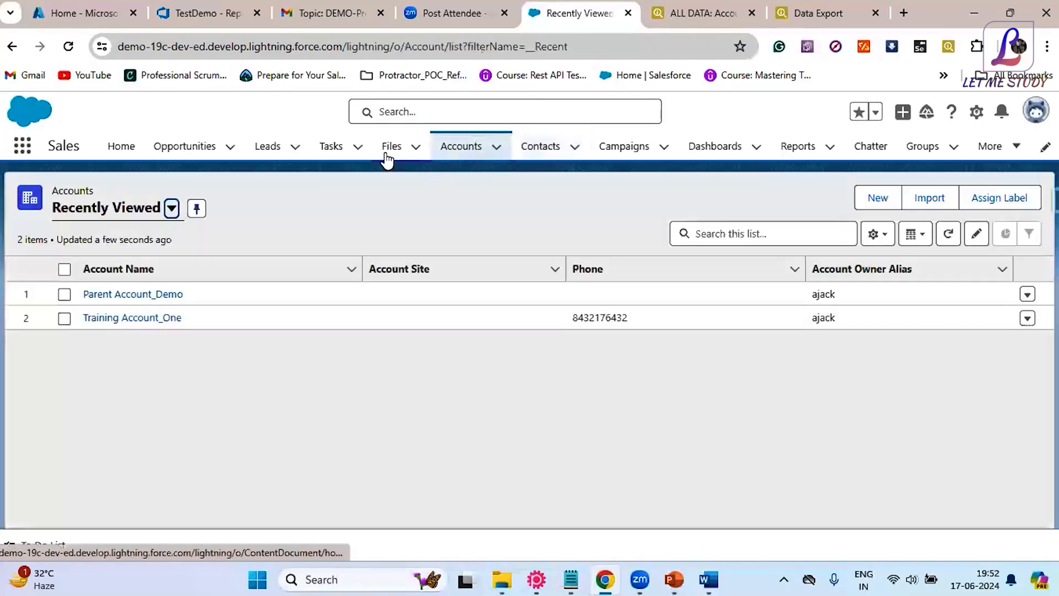
left_click(389, 147)
left_click(458, 158)
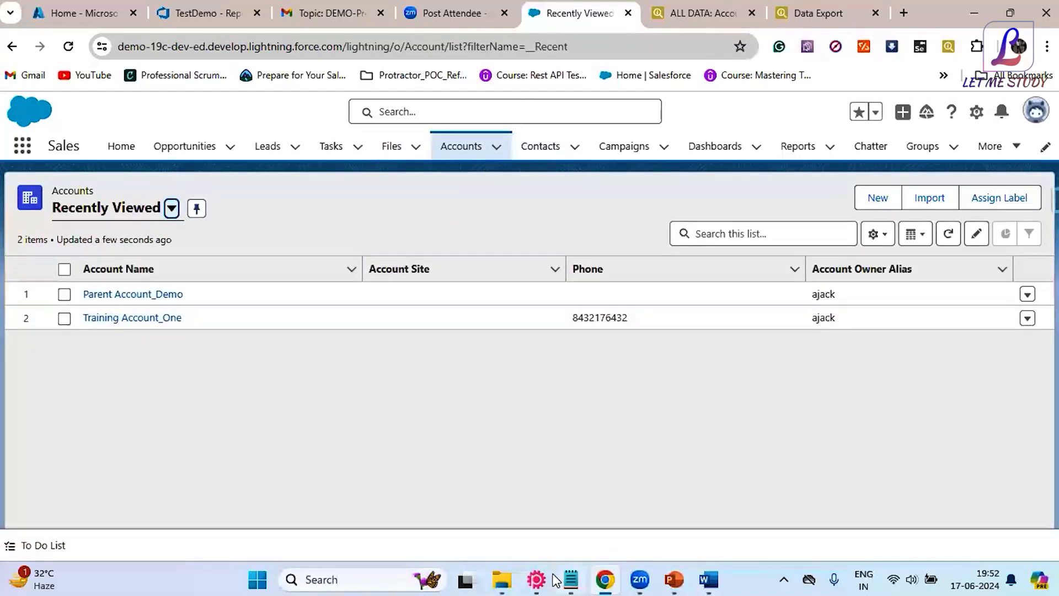
- Switch to Provar, expand the project's tests folder, and show the connections in Test Settings with more room for the lower views
mouse_move(551, 581)
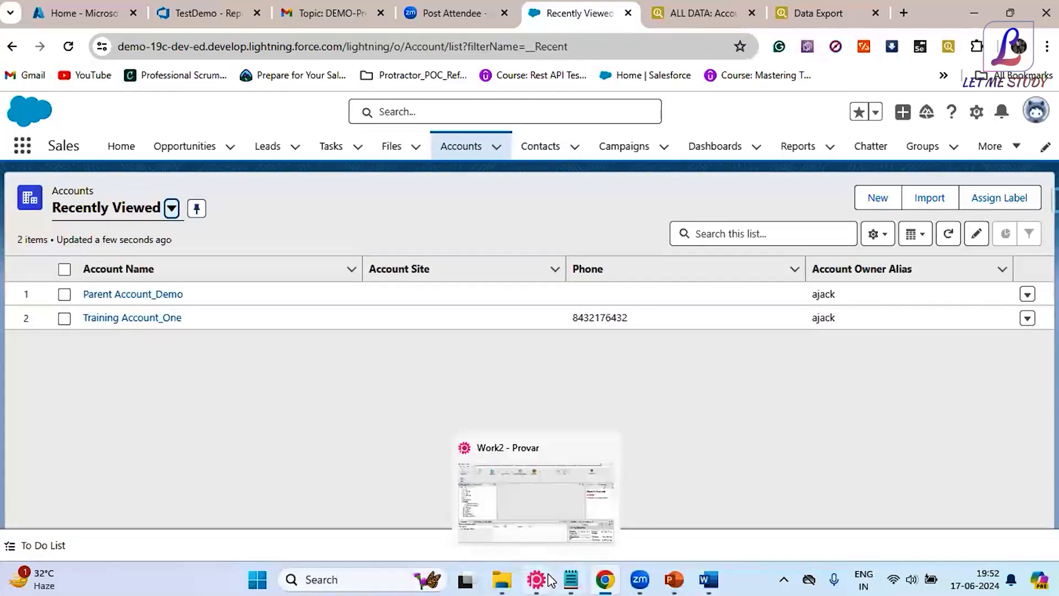
left_click(512, 479)
left_click(18, 262)
left_click(17, 262)
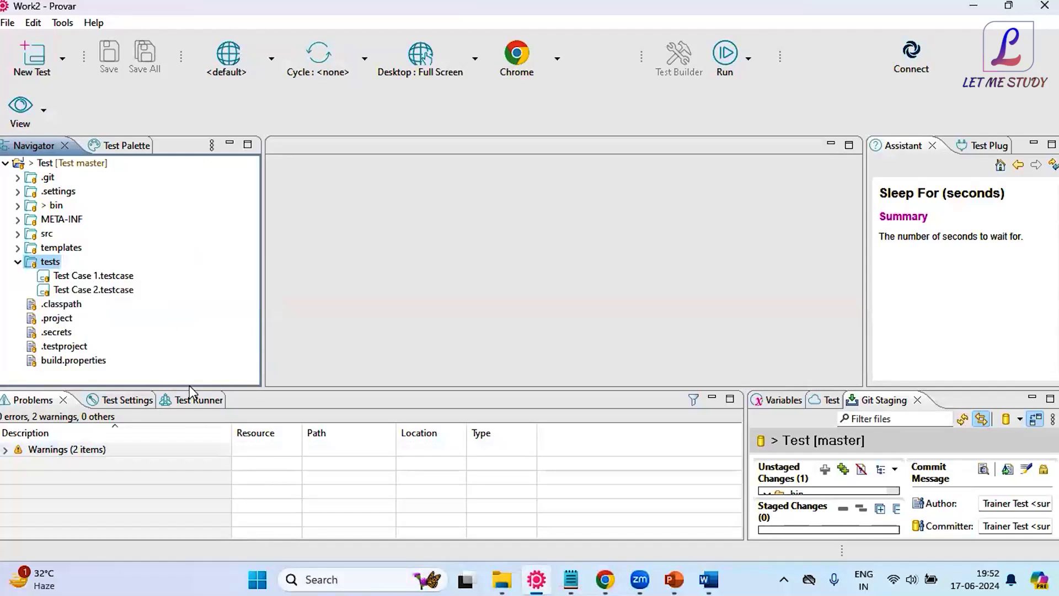
left_click_drag(284, 387, 288, 367)
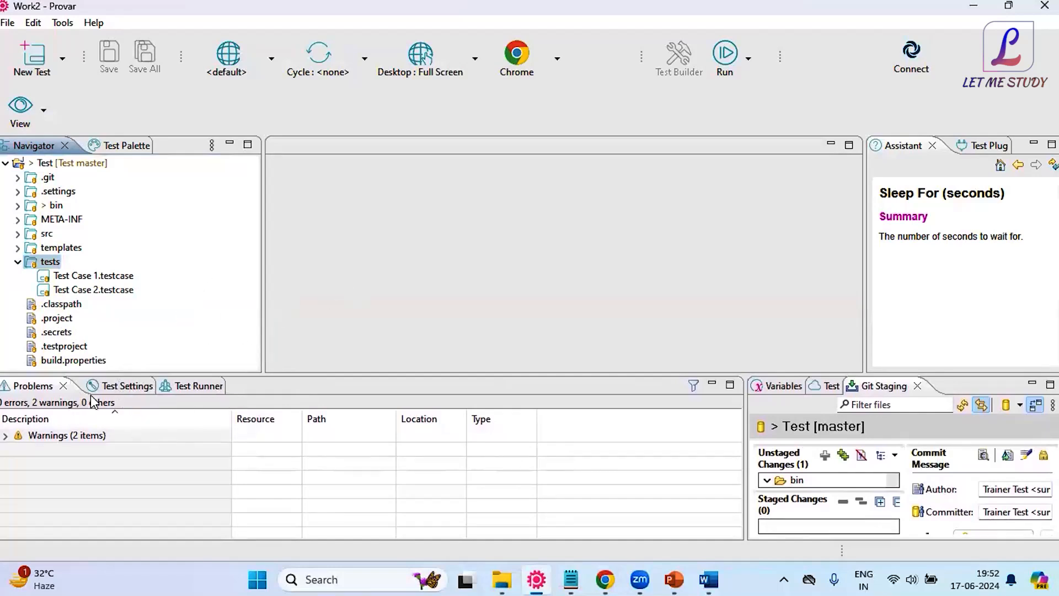
left_click(133, 388)
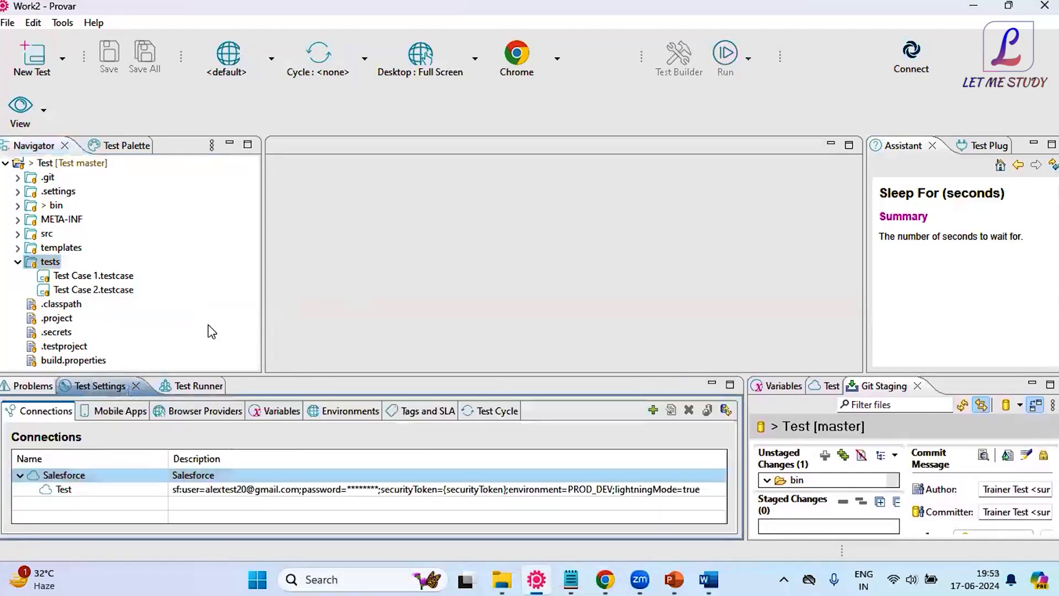
- Switch to PowerPoint and highlight the "Provar Setup" item on the Course Curriculum slide
left_click(683, 579)
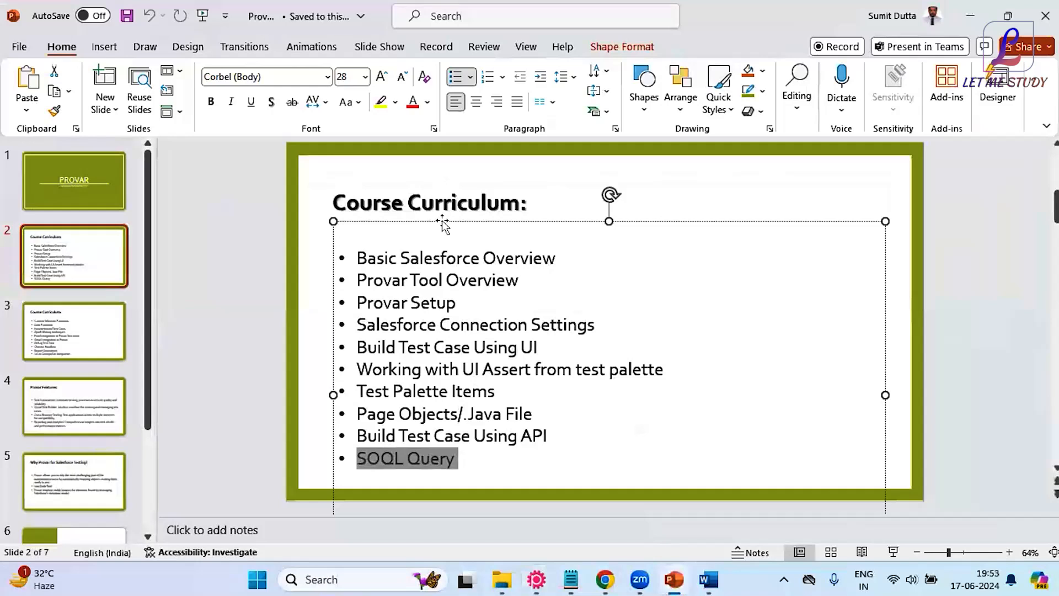
left_click(444, 210)
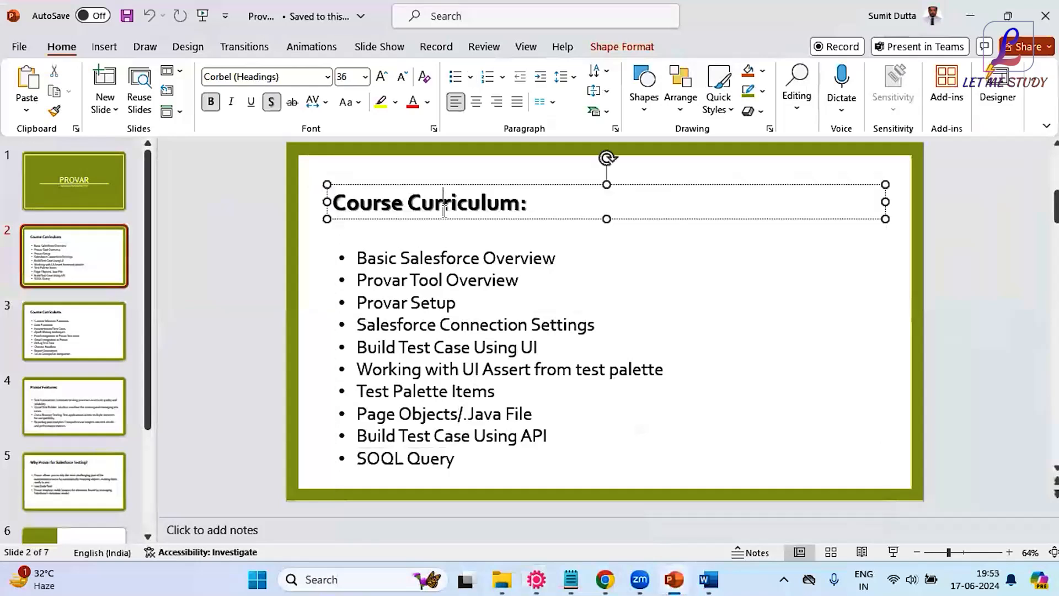
left_click(519, 273)
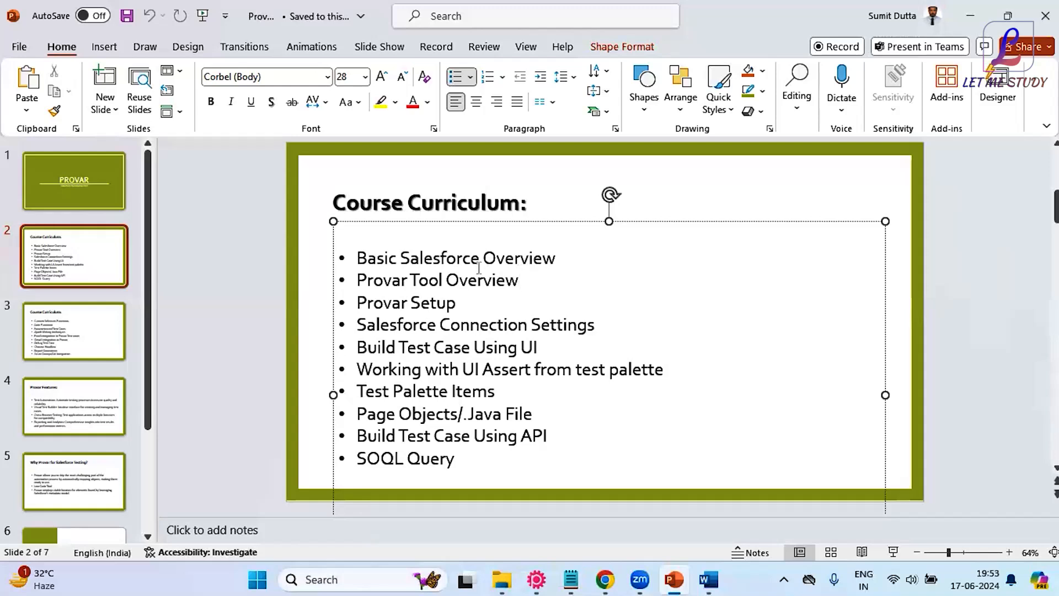
left_click(521, 202)
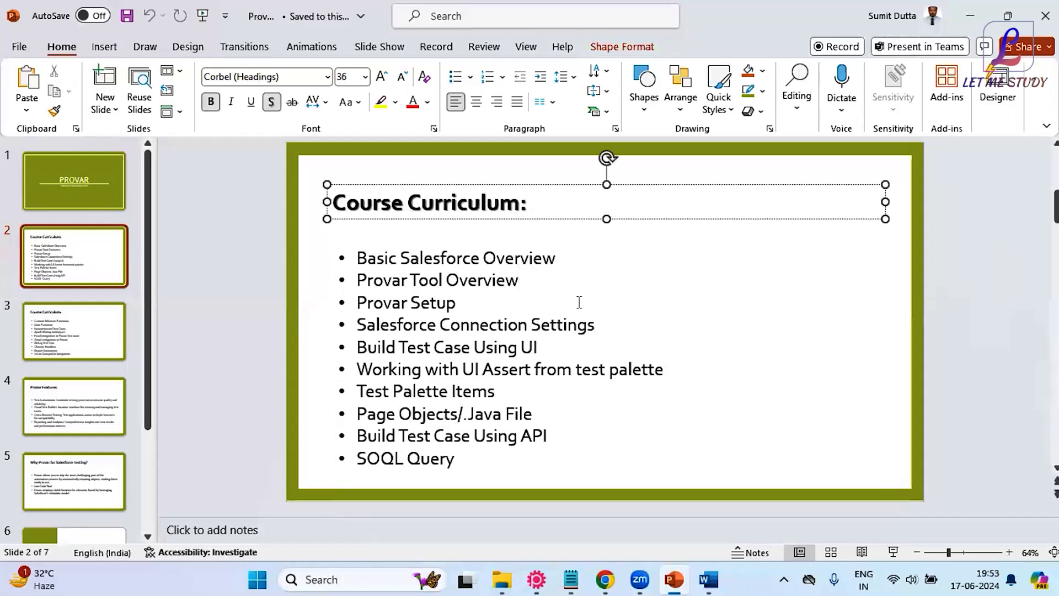
left_click_drag(358, 302, 463, 304)
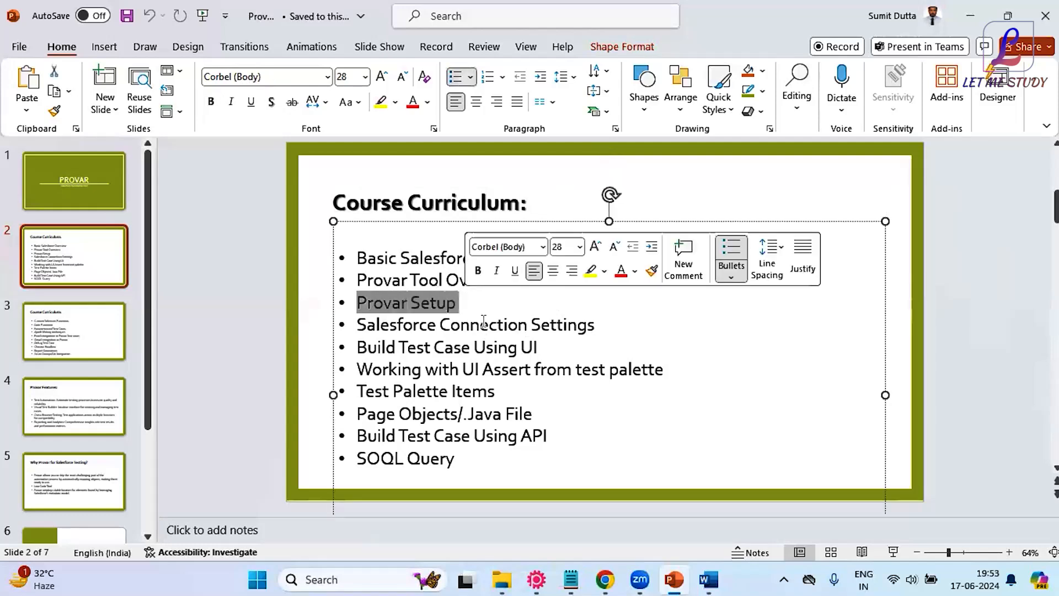
- Compare Provar with the Course Curriculum slide, return to Provar, and close the Git Staging view
left_click(536, 580)
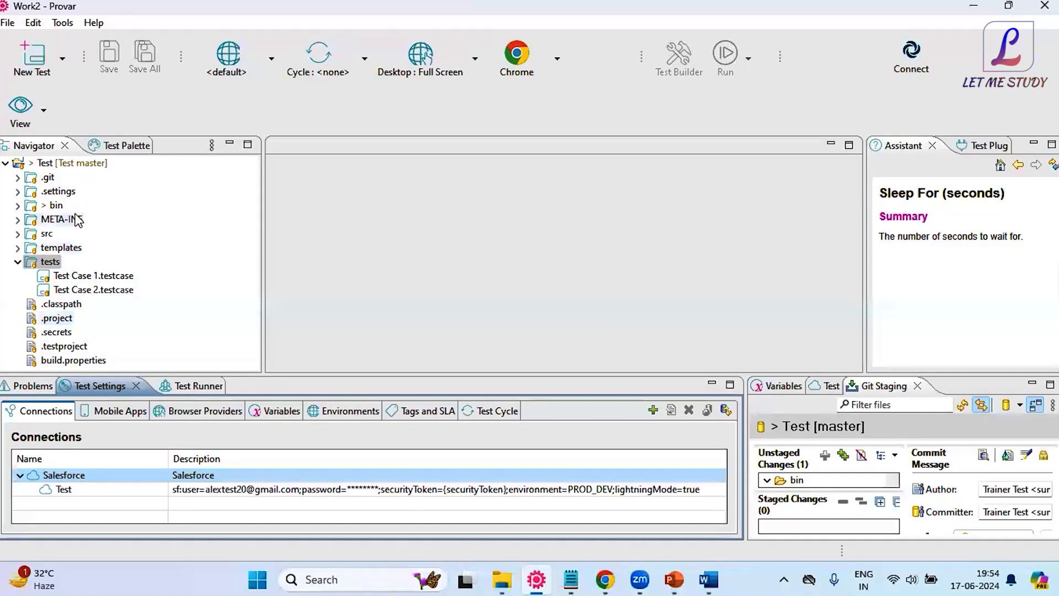
left_click(674, 579)
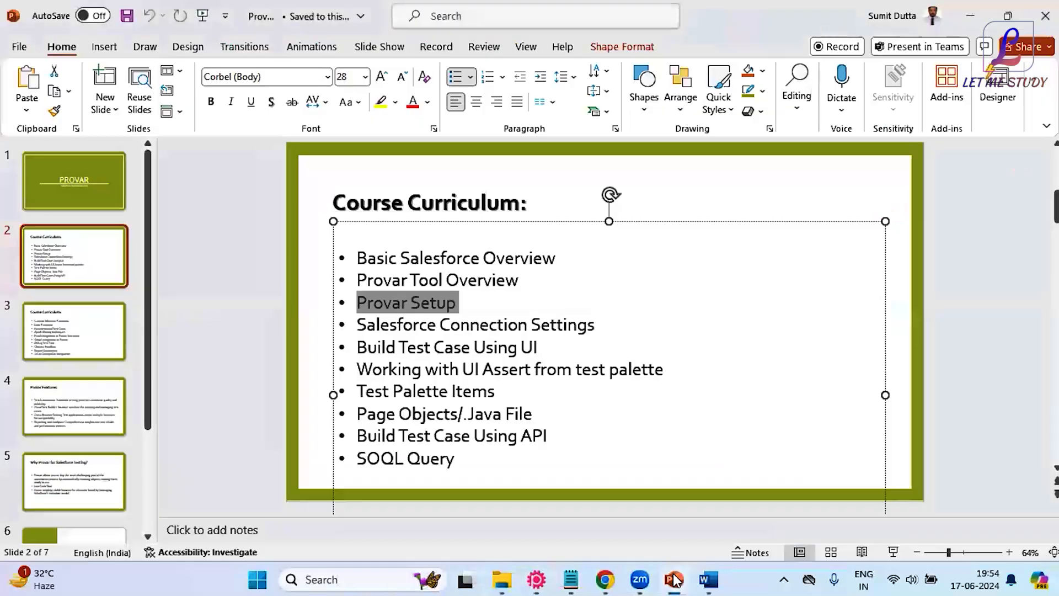
left_click(583, 367)
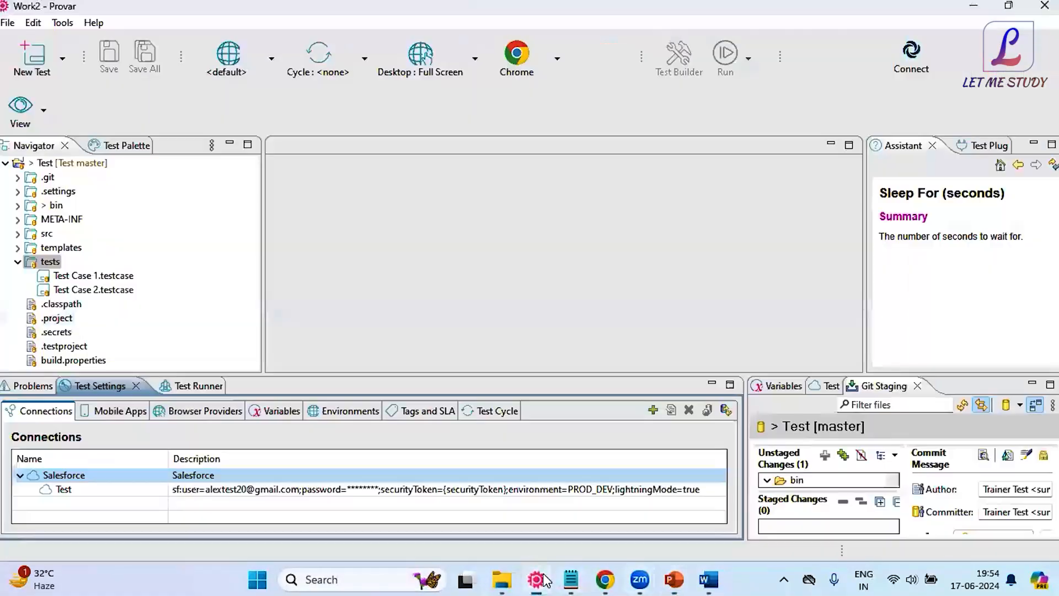
left_click(536, 579)
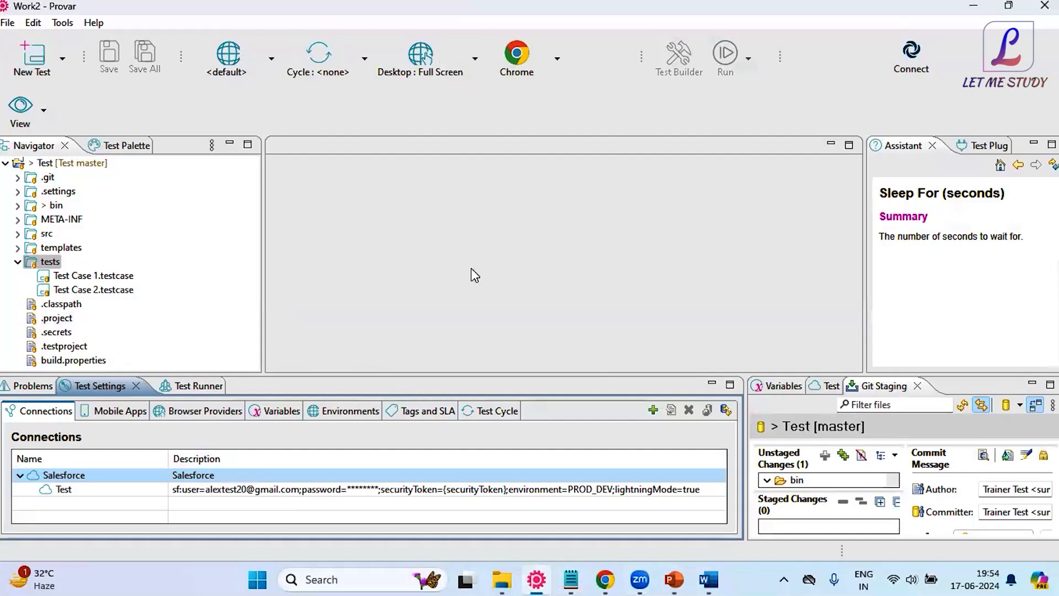
left_click(917, 386)
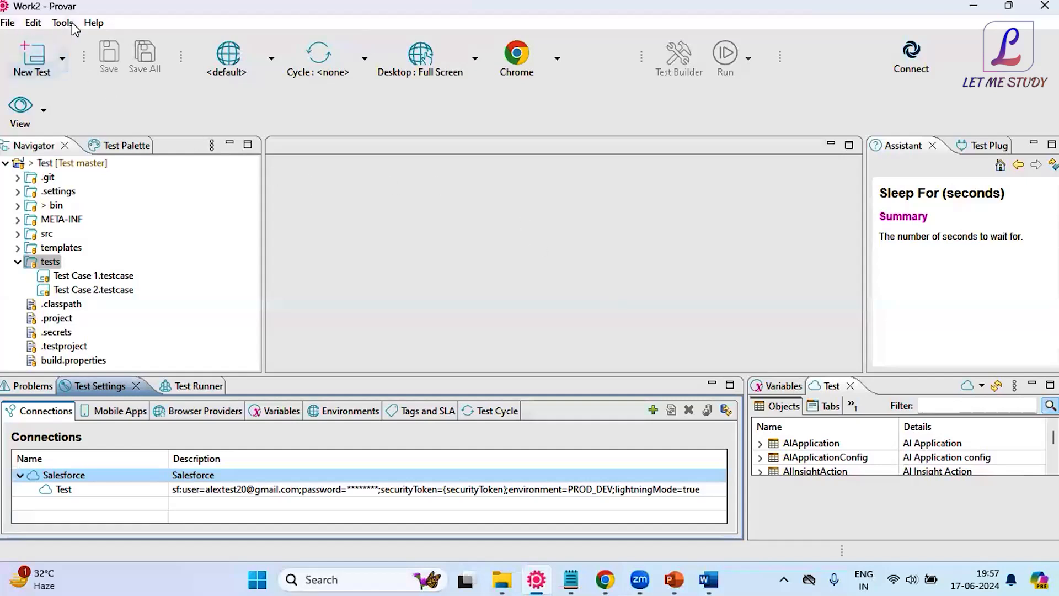
- Look through Provar's Tools and Help options, and check License 1 in the License Manager before closing it
left_click(33, 23)
mouse_move(62, 24)
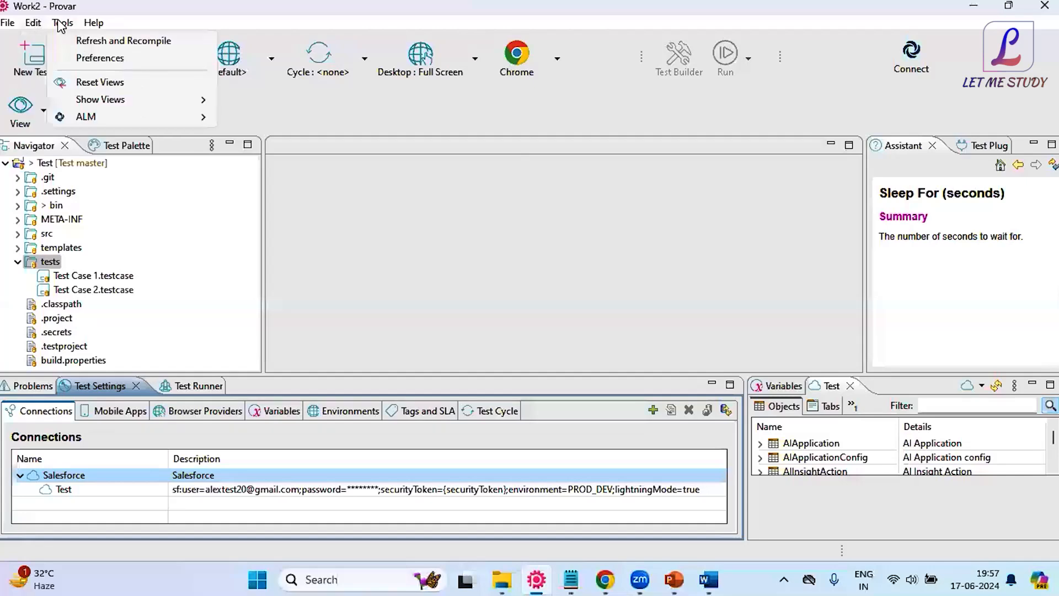
left_click(92, 23)
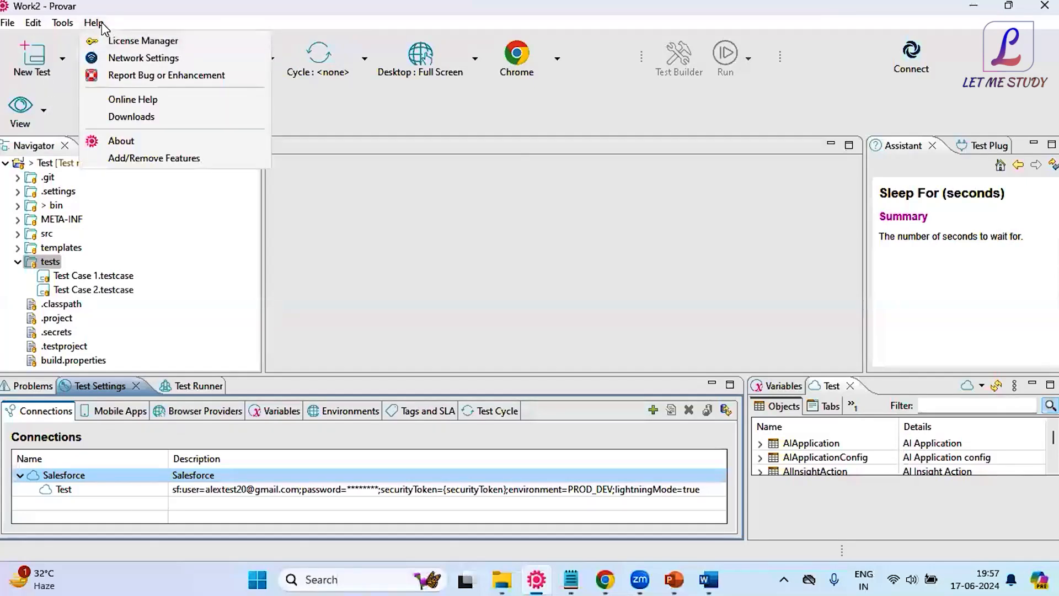
left_click(101, 22)
left_click(101, 22)
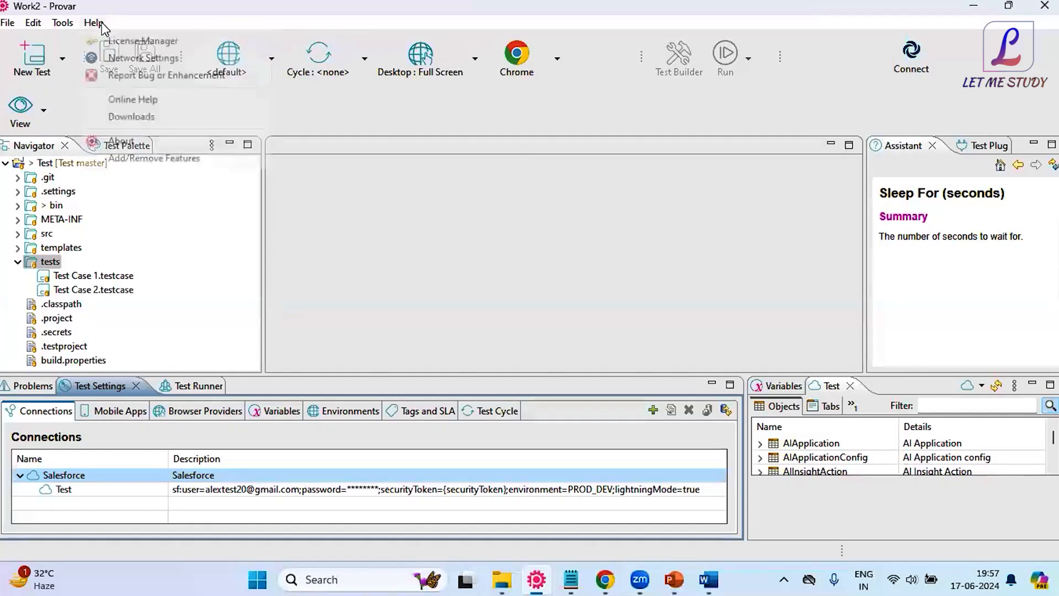
left_click(133, 38)
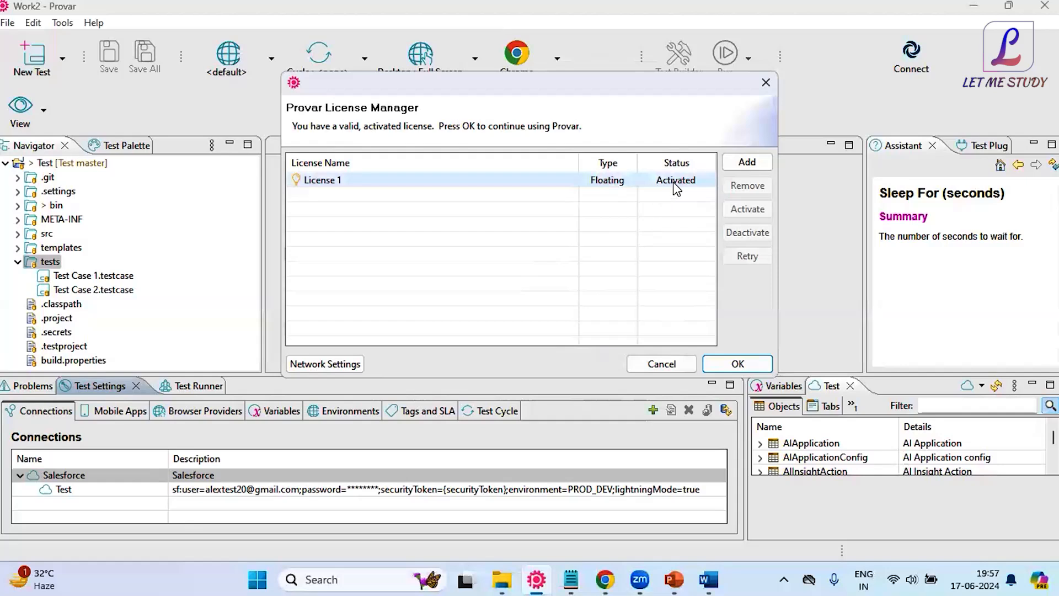
left_click(519, 183)
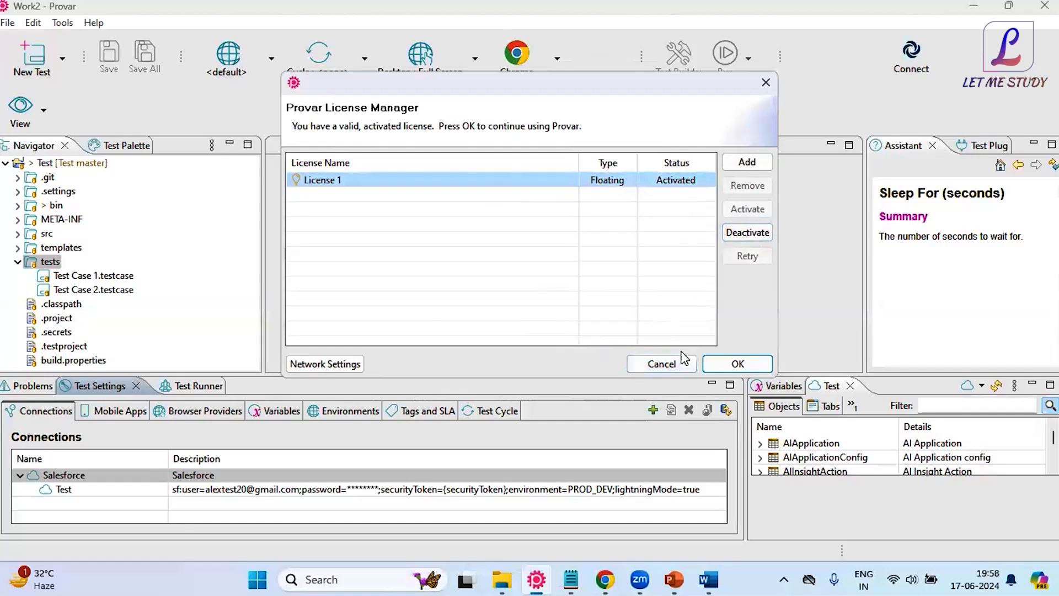
left_click(762, 91)
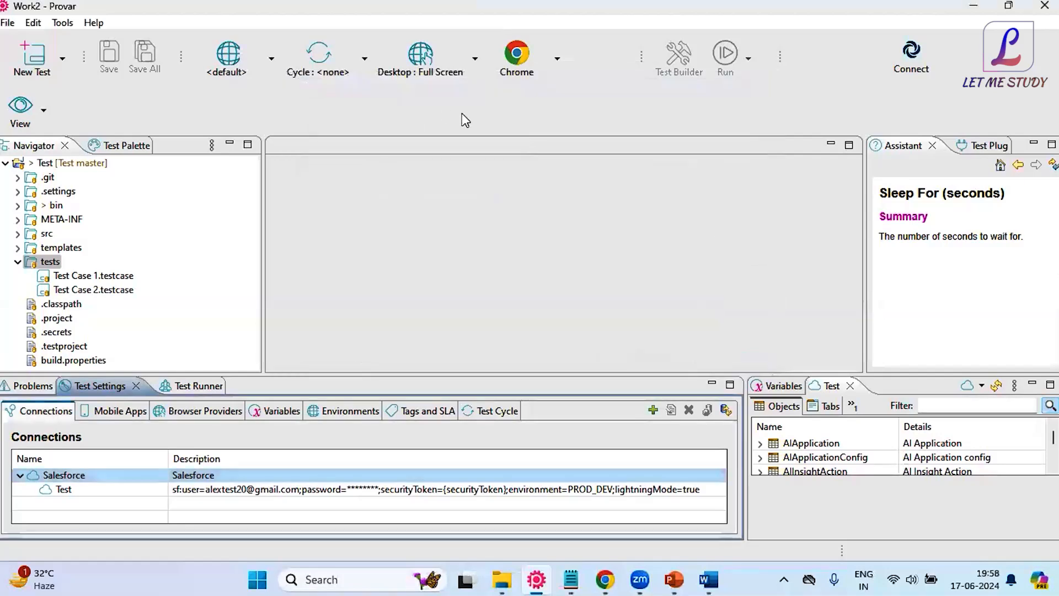